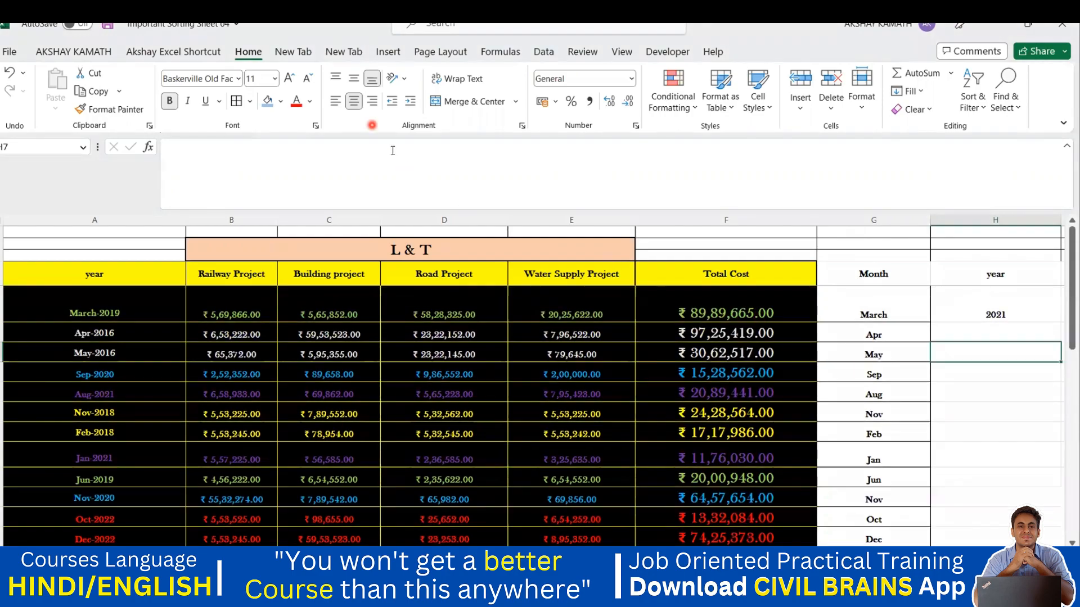
Clear the March-2019 total cost formula in F5 and open the empty cell for editing.
left_click(737, 310)
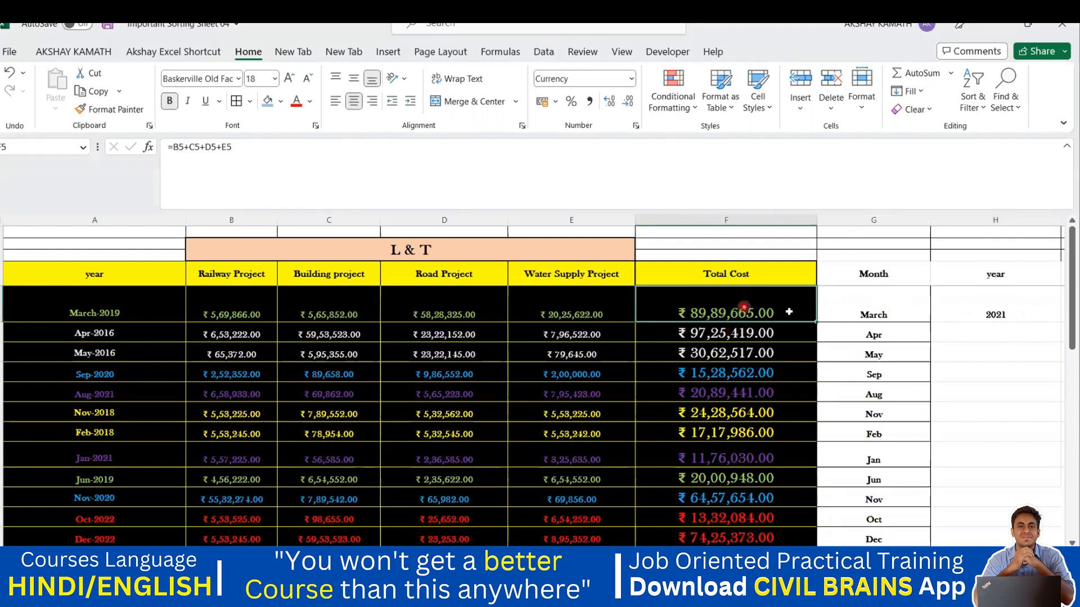
key("Delete")
double_click(745, 303)
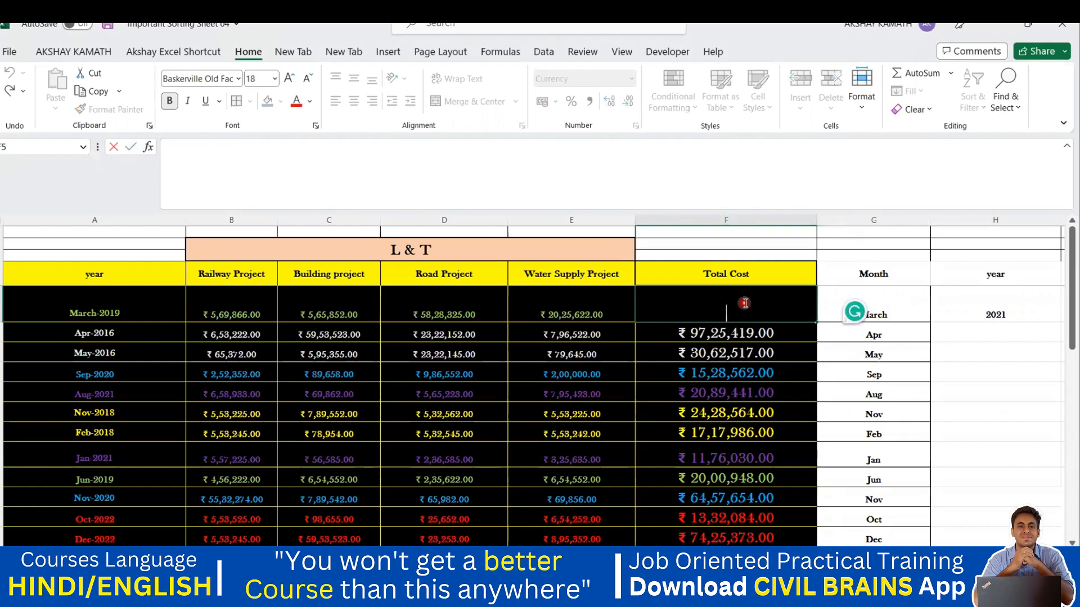
type("=")
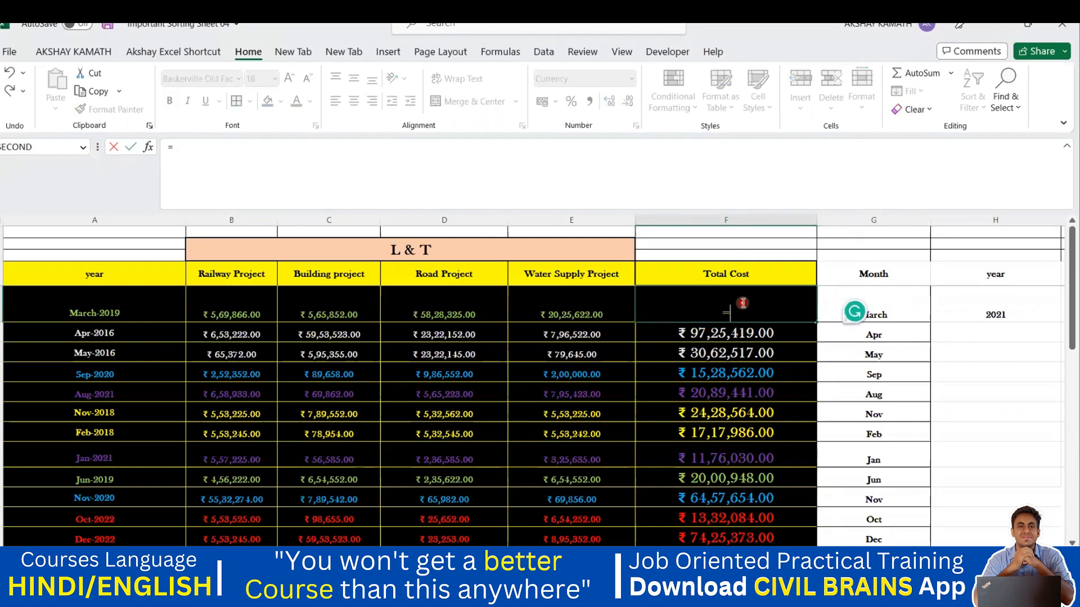
key("Escape")
type("+")
key("Escape")
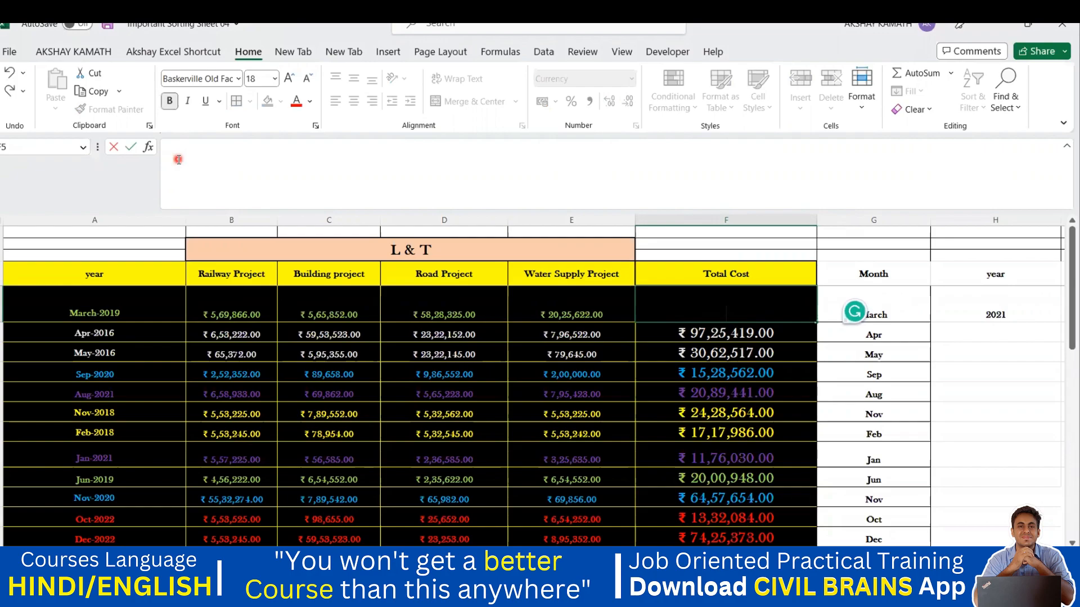
Enter =B5+C5+D5+E5 in F5 to add the four March-2019 project costs individually.
type("=")
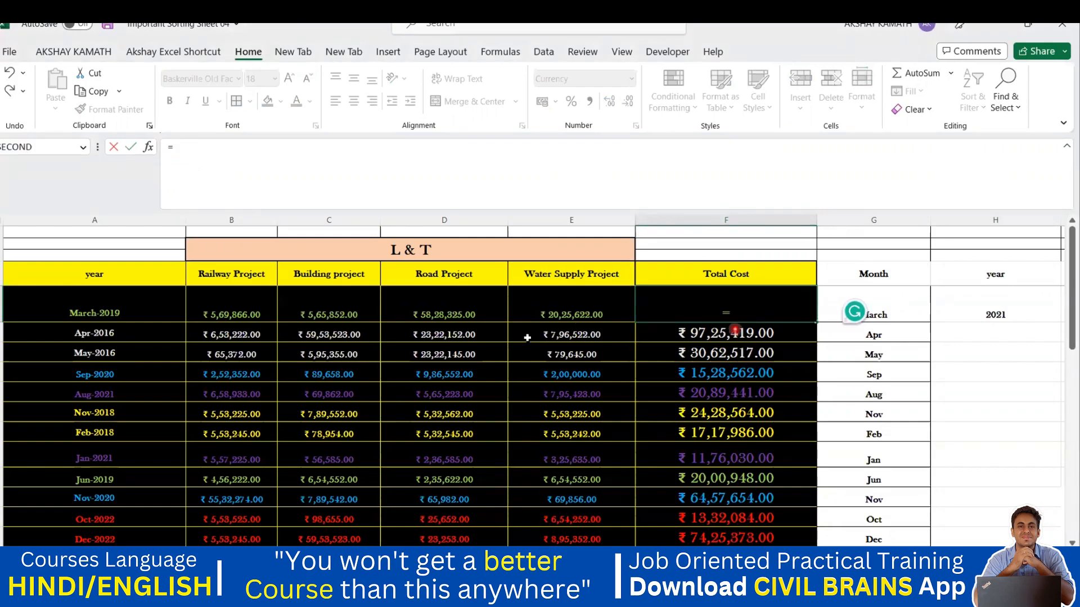
left_click(242, 305)
type("+")
left_click(336, 316)
type("+")
left_click(419, 308)
type("+")
left_click(546, 307)
key("Return")
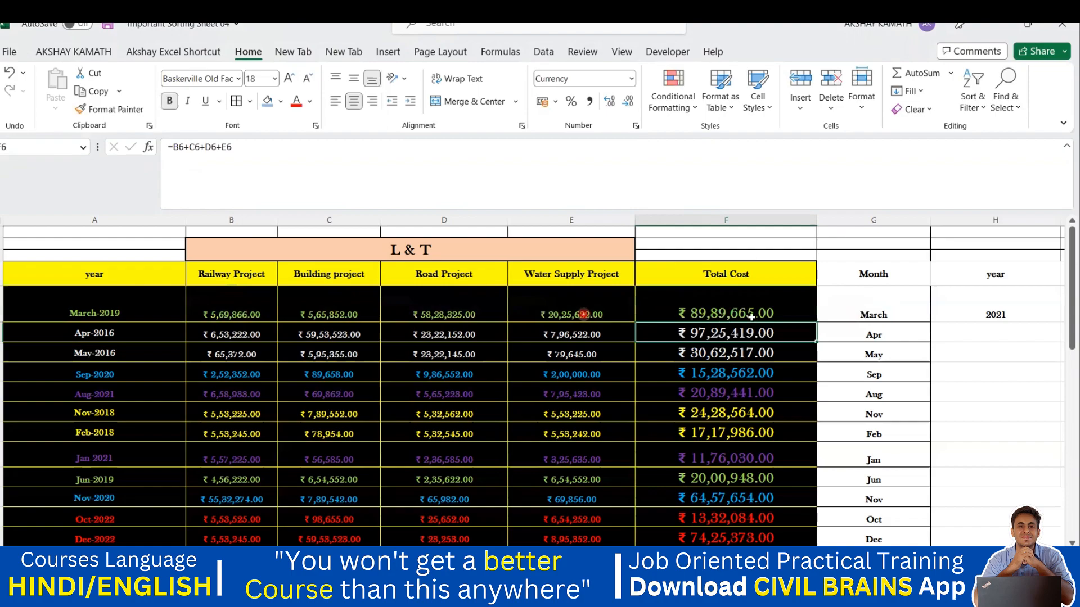
Clear the Apr-2016 total cost formula in F6.
double_click(792, 336)
left_click_drag(742, 333, 641, 343)
key("BackSpace")
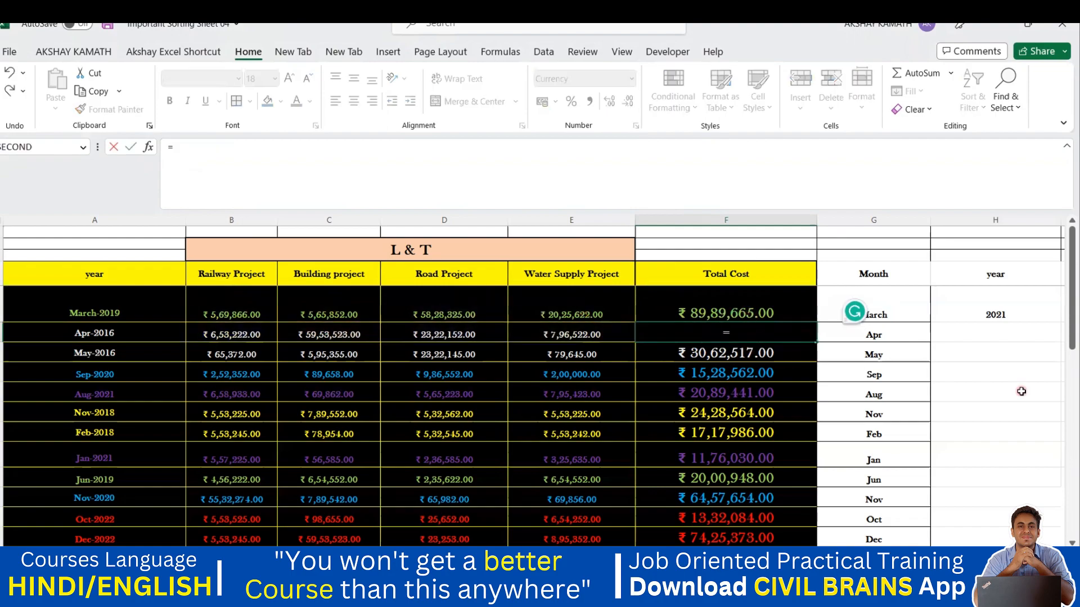
key("BackSpace")
left_click(1048, 402)
Enter =SUM(B6:E6) in F6 to total the Apr-2016 project costs.
left_click(758, 336)
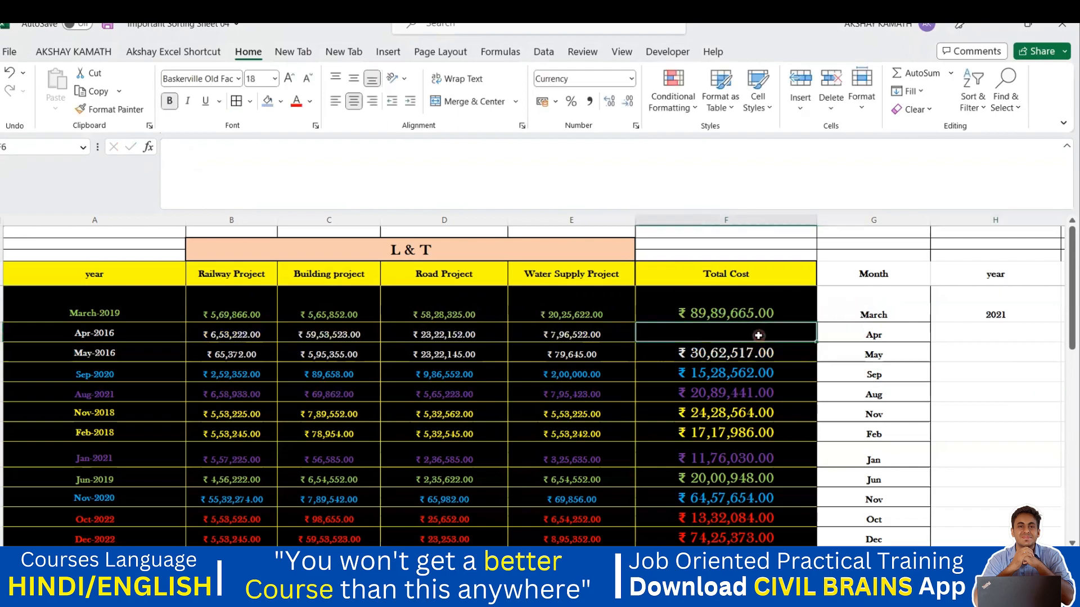
type("=")
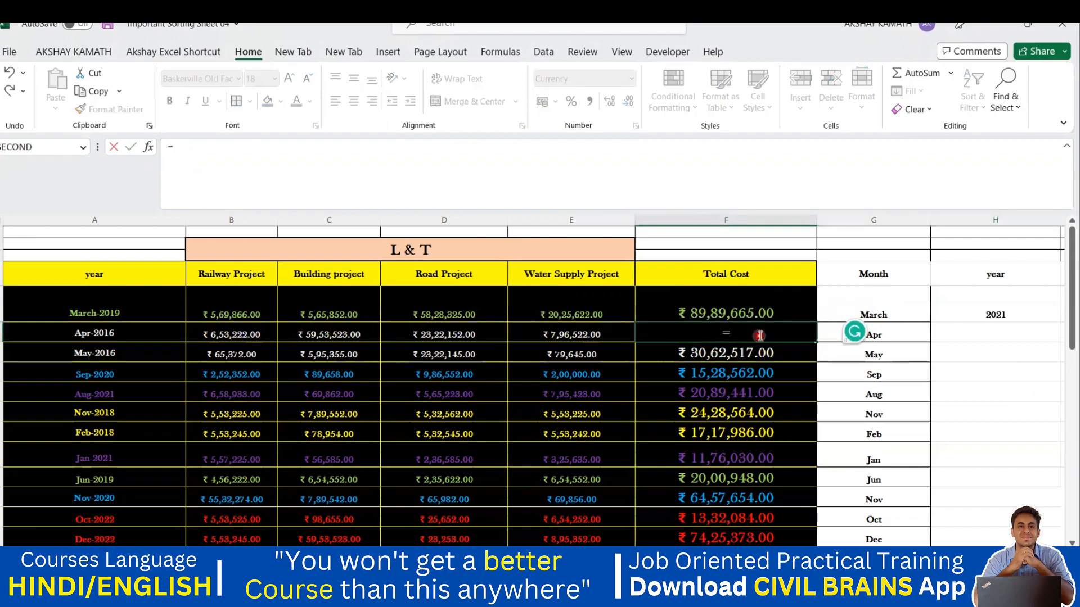
type("sum")
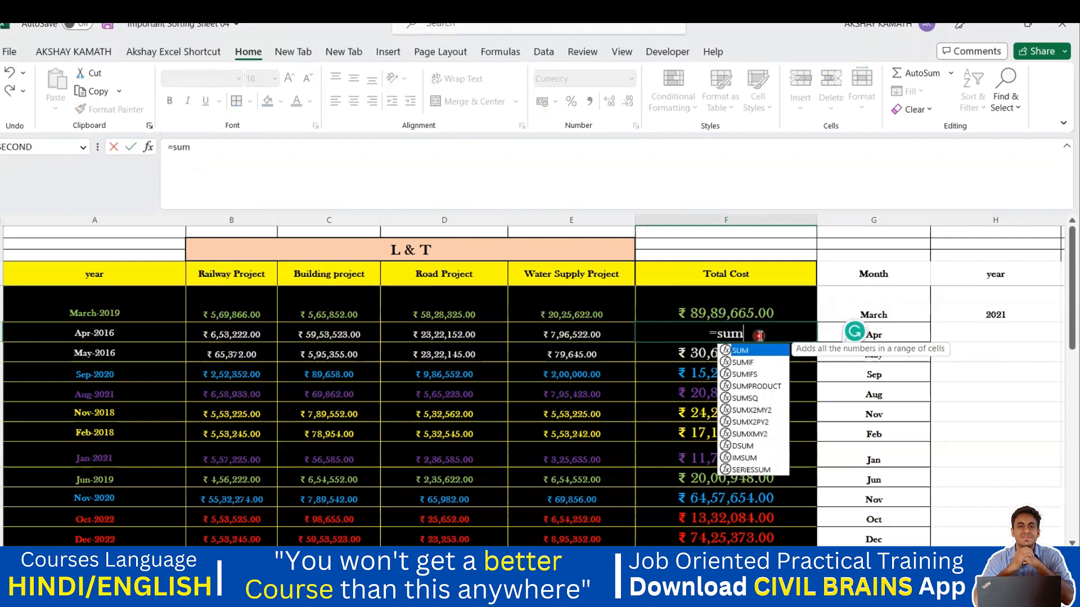
type("(")
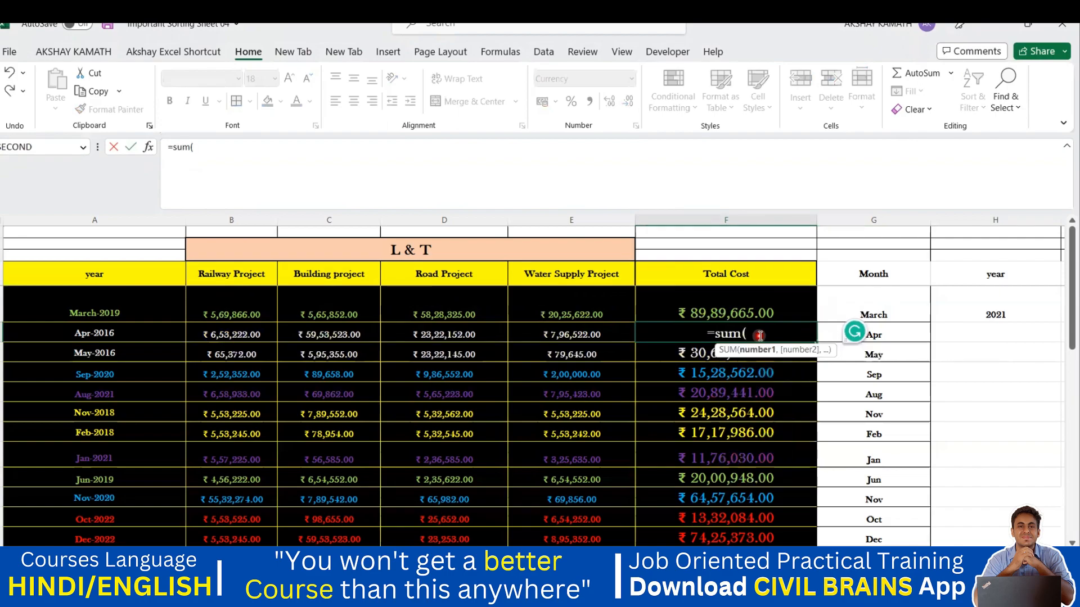
left_click_drag(206, 334, 552, 337)
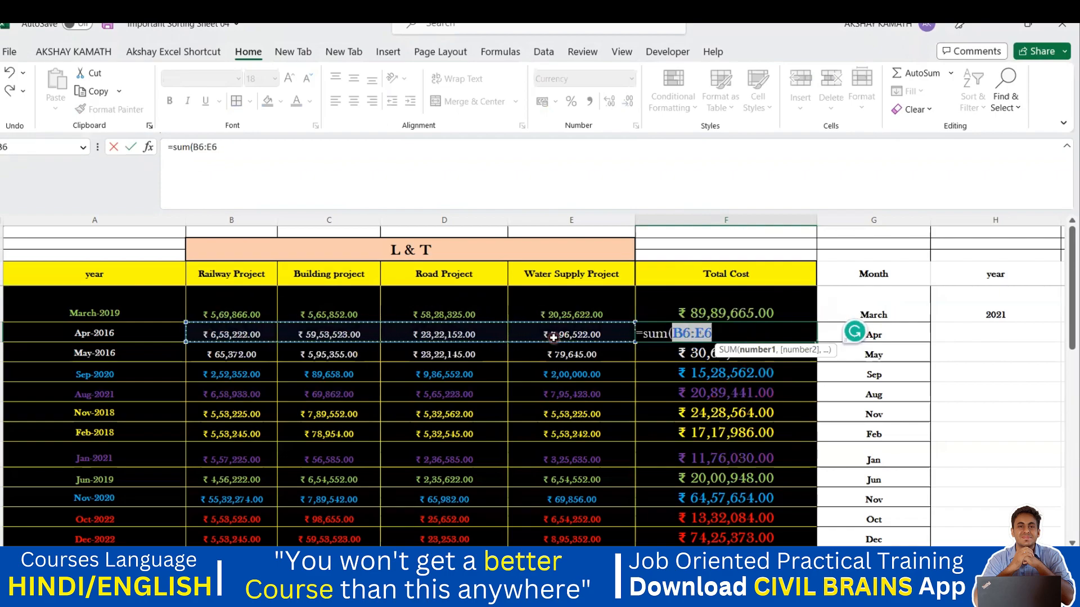
type(")")
key("Return")
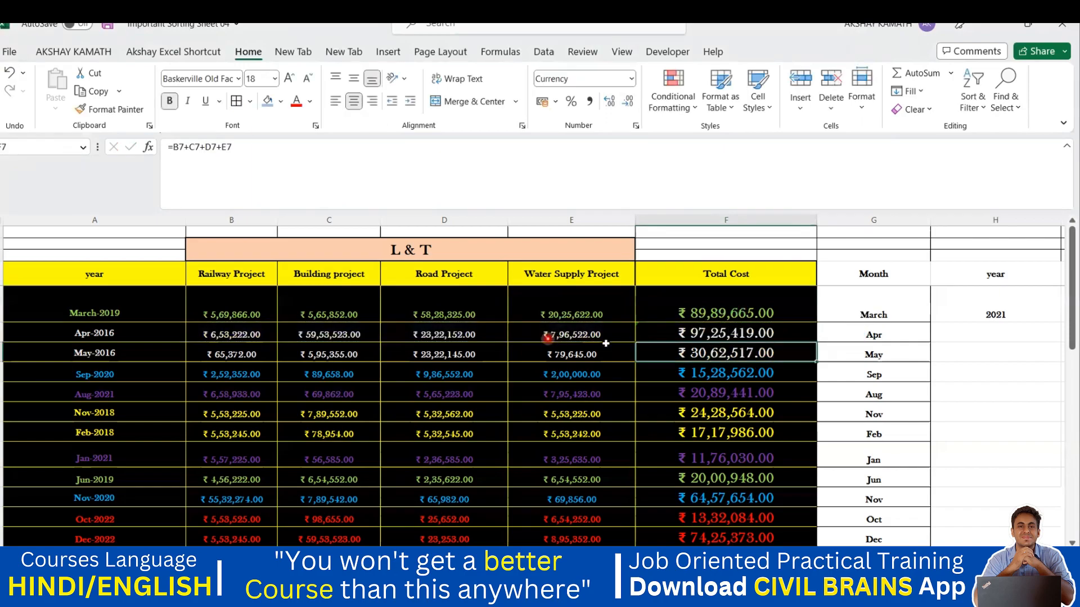
Clear the May-2016 total in F7 and fill the SUM formula from F6 down the Total Cost column to the Dec-2022 row.
key("Delete")
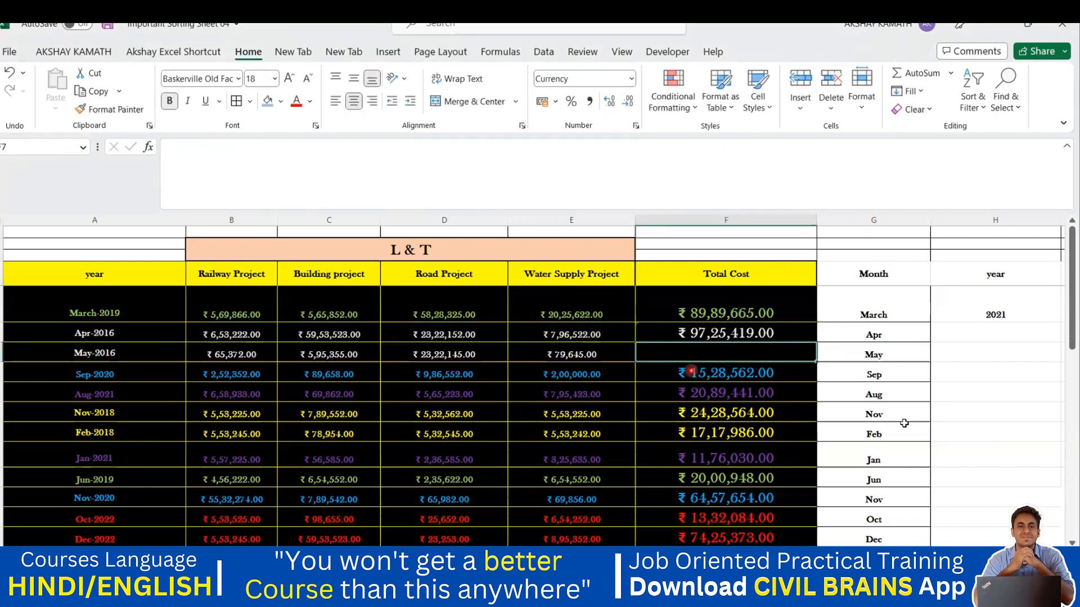
left_click(1025, 414)
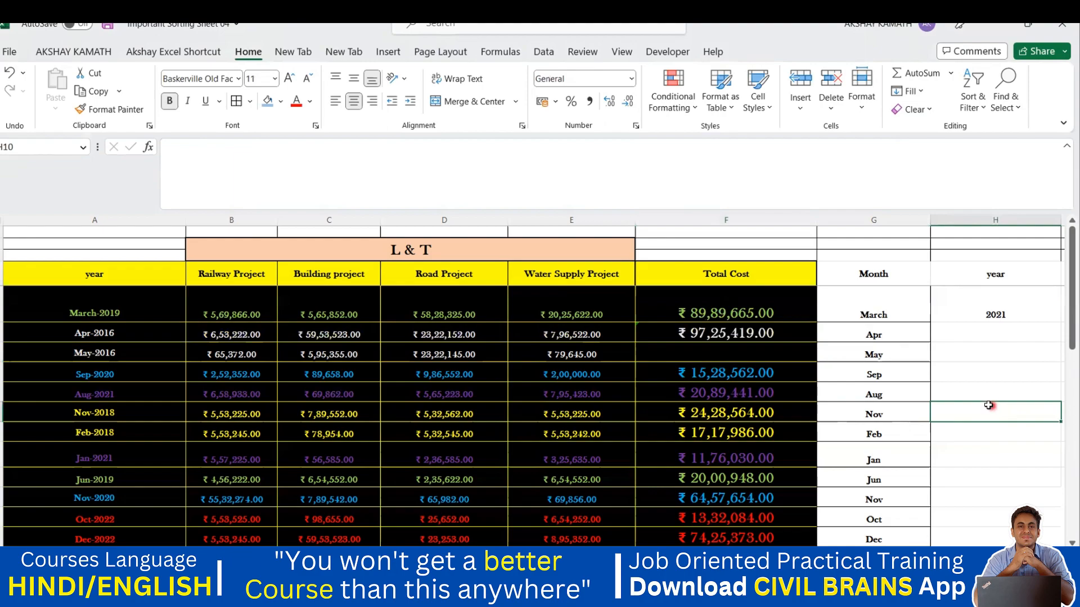
left_click(772, 333)
left_click_drag(817, 344, 796, 367)
scroll(822, 425, "up", 1)
scroll(821, 438, "up", 2)
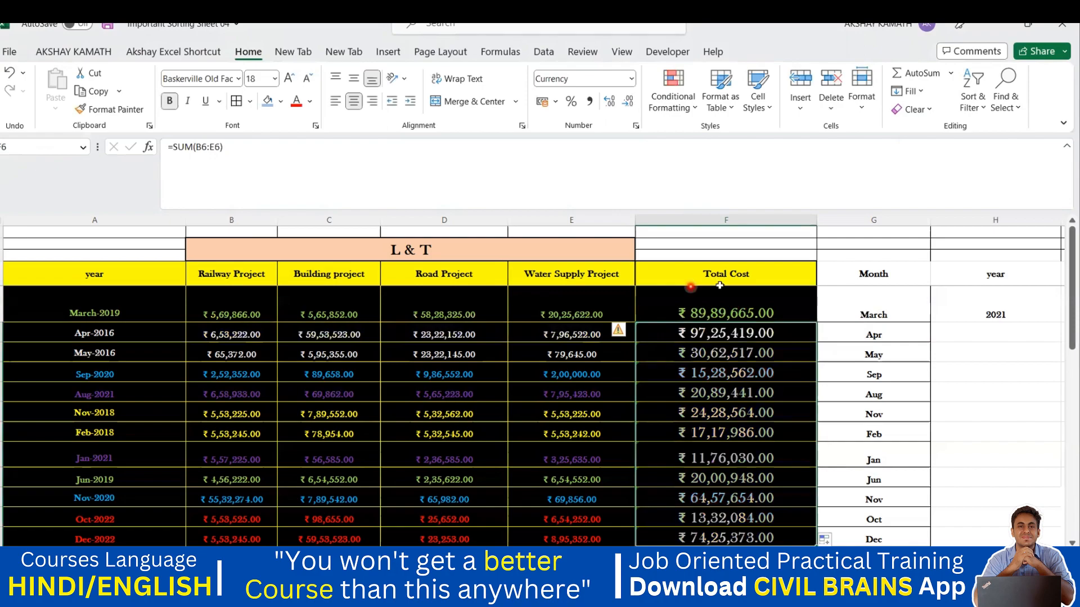
scroll(751, 410, "down", 1)
scroll(749, 425, "up", 1)
scroll(731, 409, "down", 1)
left_click(723, 493)
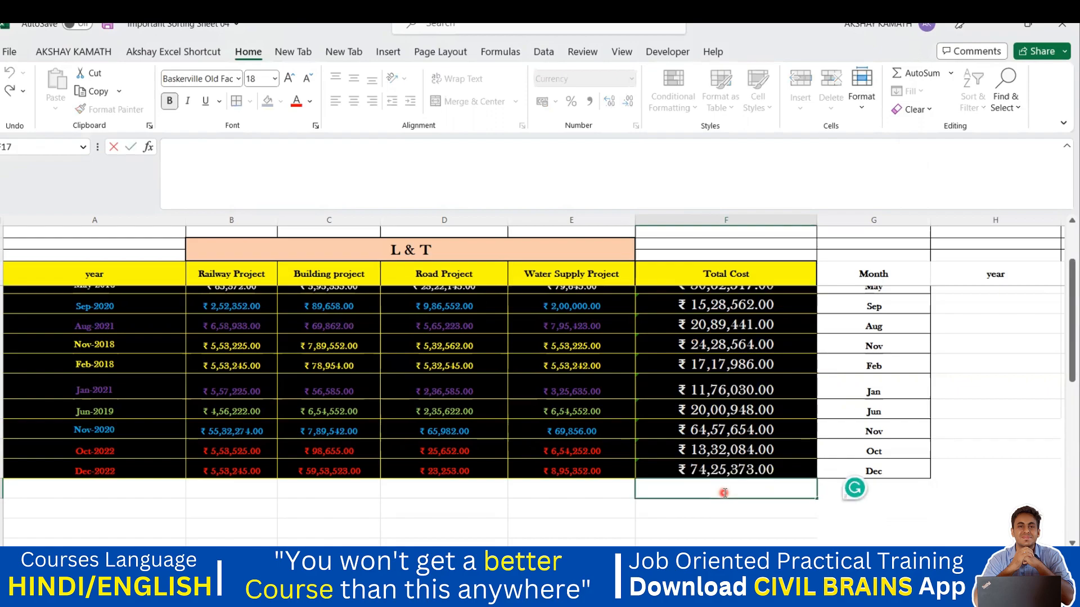
type("=")
scroll(761, 485, "up", 2)
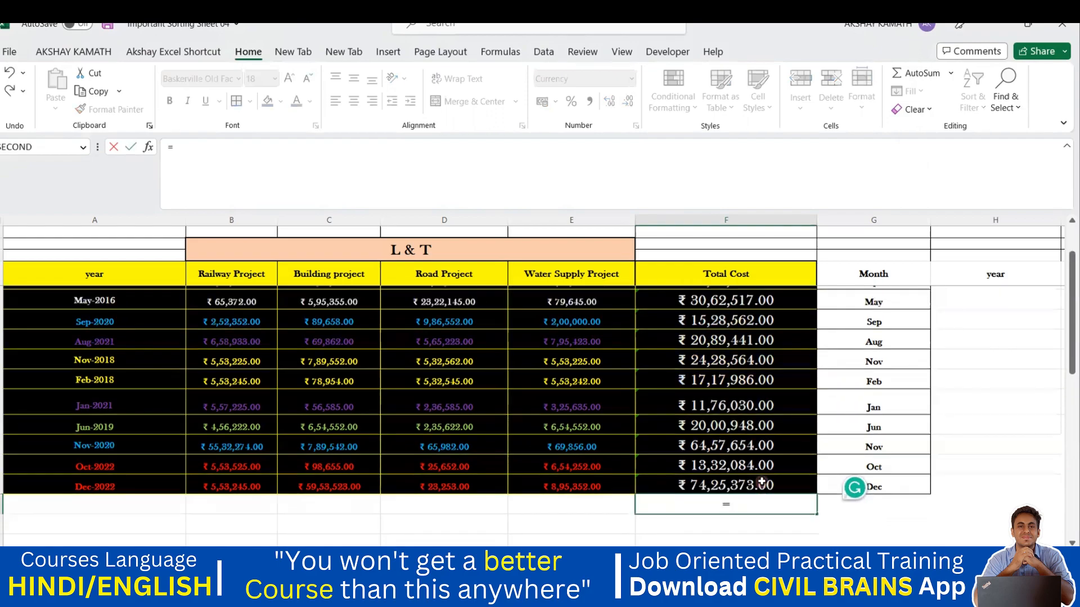
left_click(736, 312)
type("+")
left_click(731, 334)
type("+")
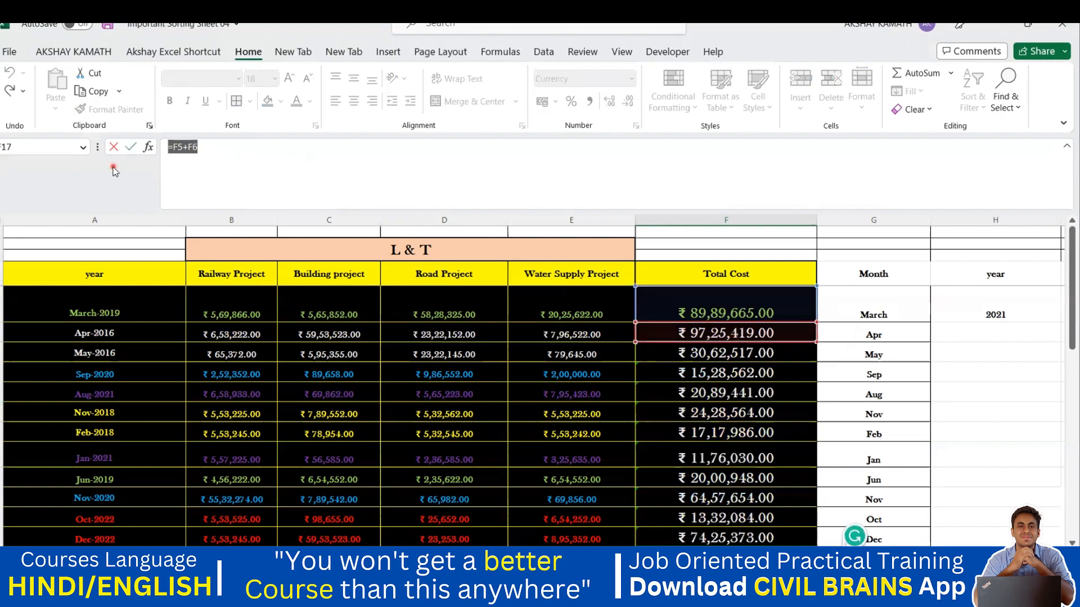
key("Return")
left_click(992, 445)
Enter =SUM(F5:F16) in F17, directly below the Total Cost column.
scroll(992, 446, "down", 2)
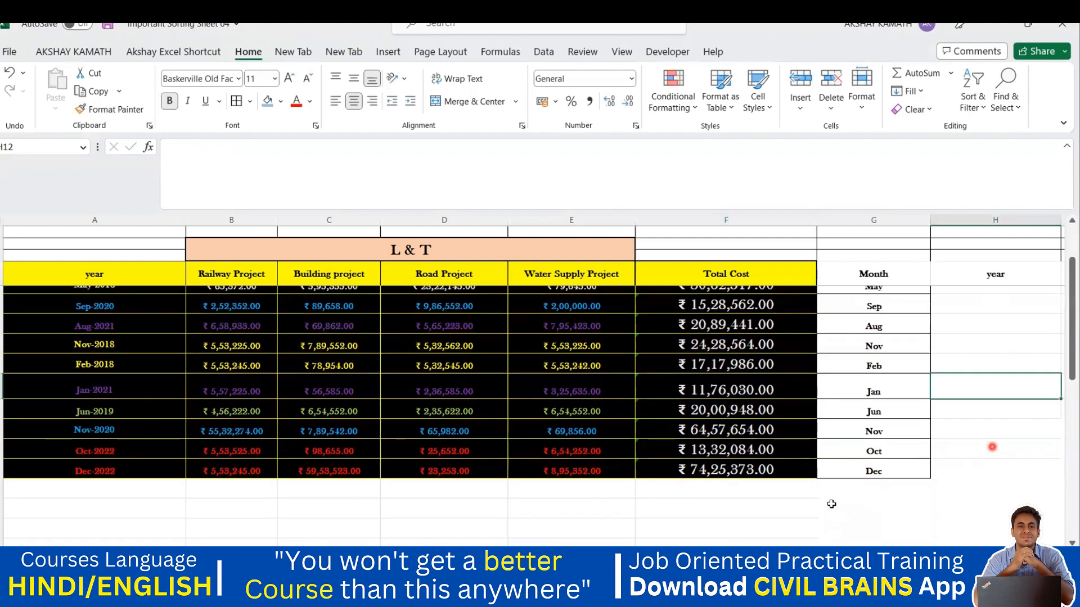
double_click(735, 490)
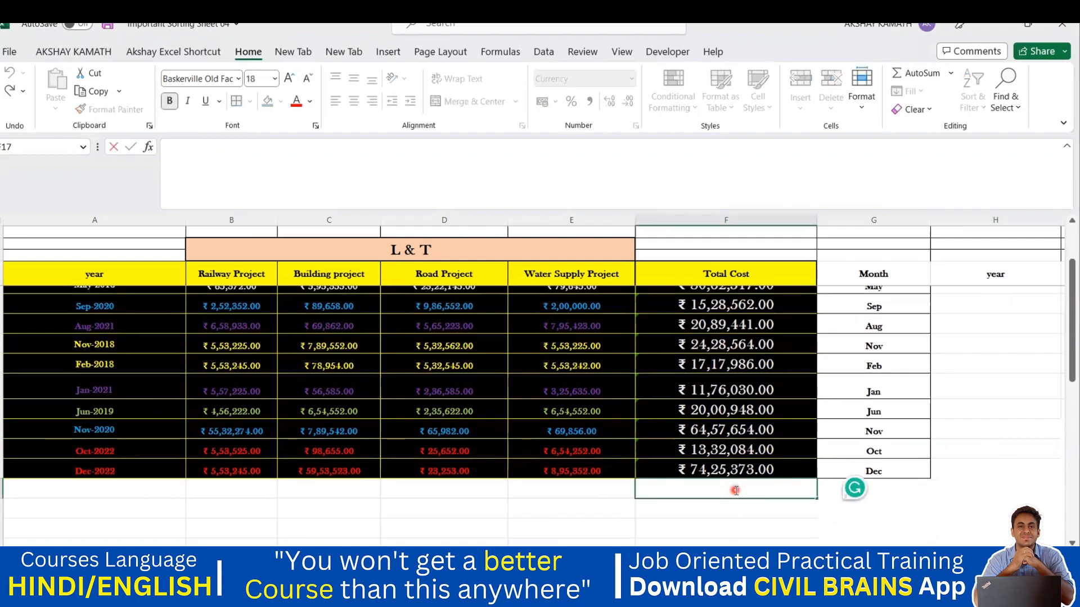
type("=sum")
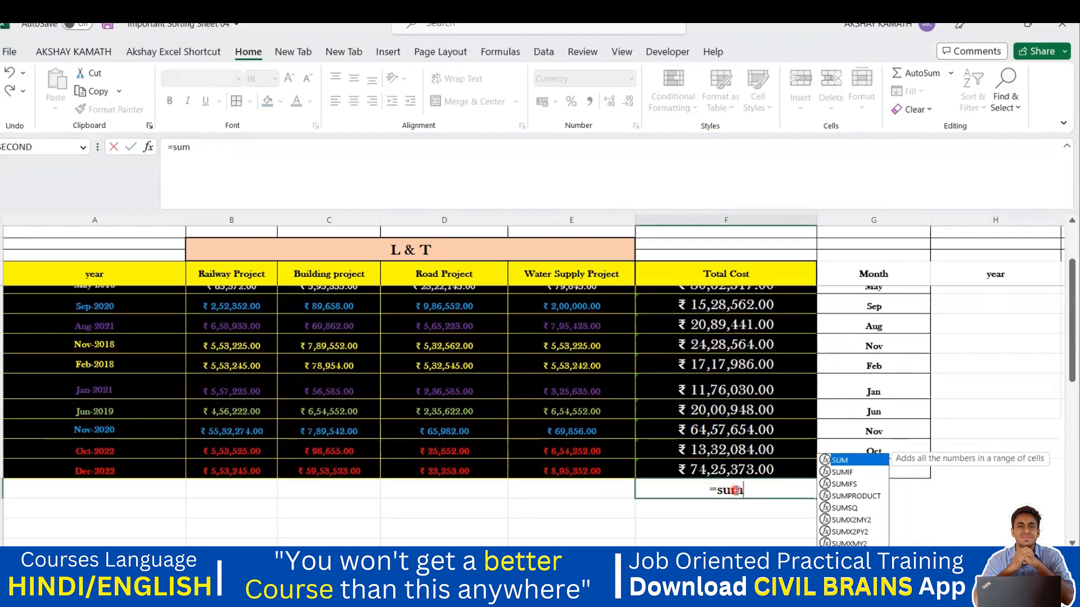
type("(")
scroll(736, 490, "up", 2)
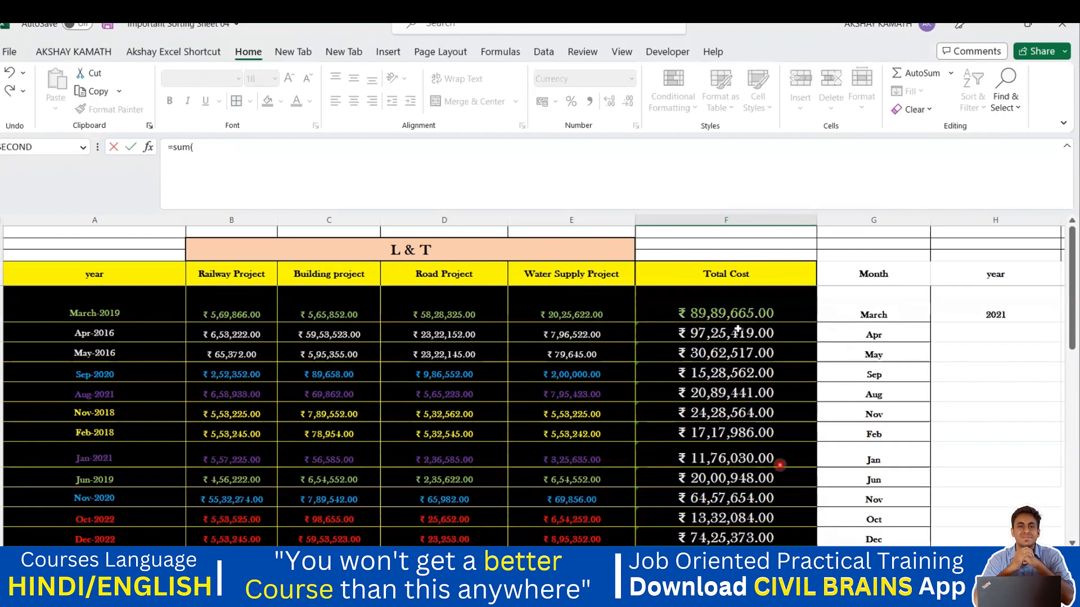
left_click_drag(736, 311, 838, 539)
scroll(730, 459, "down", 1)
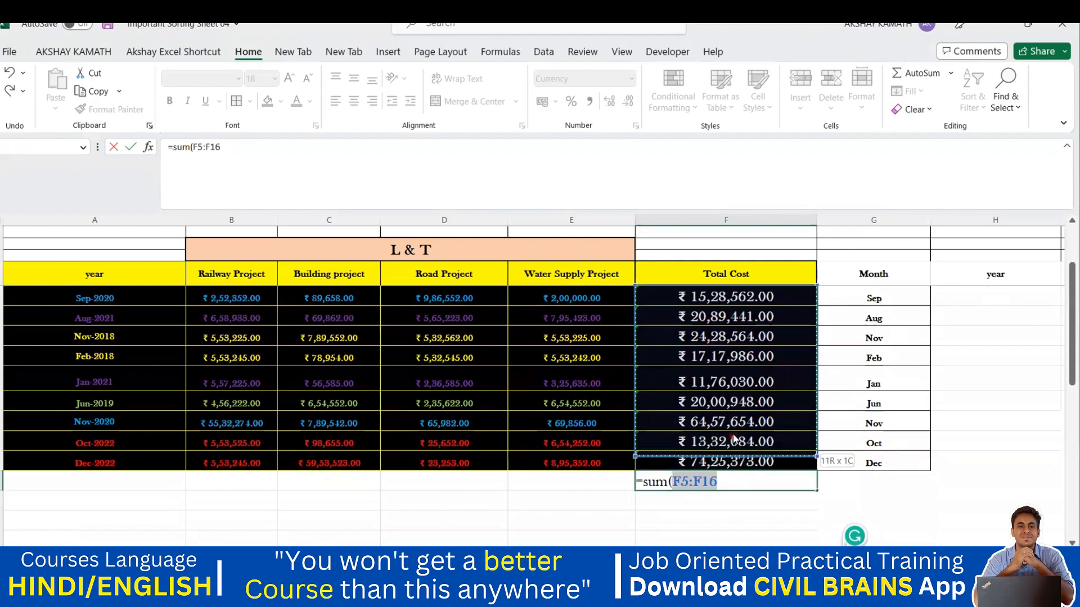
type(")")
key("Return")
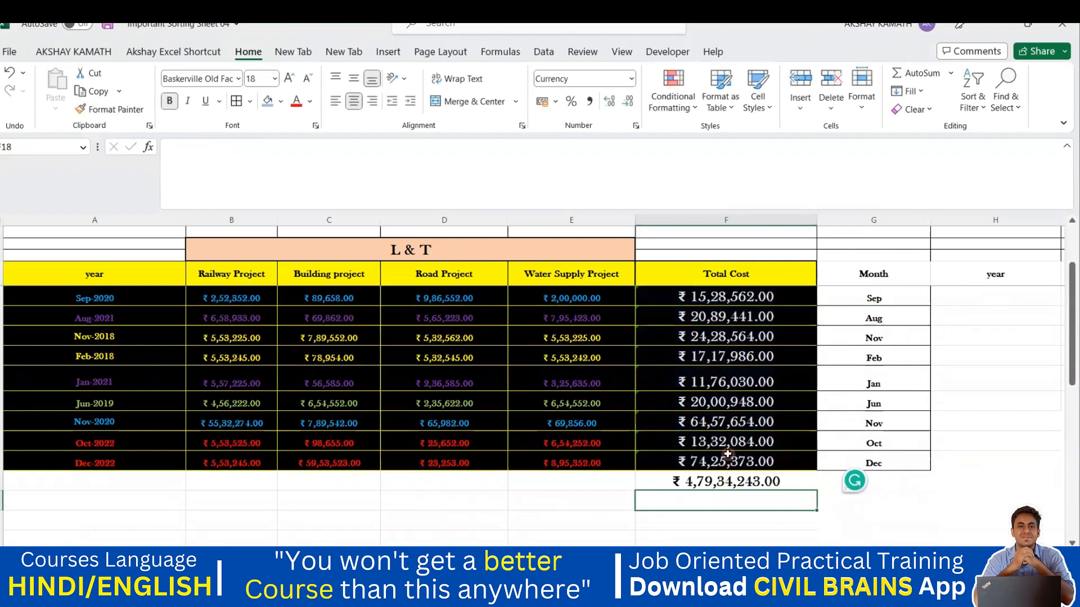
Delete the typed SUM formula from F17.
left_click(738, 481)
key("Delete")
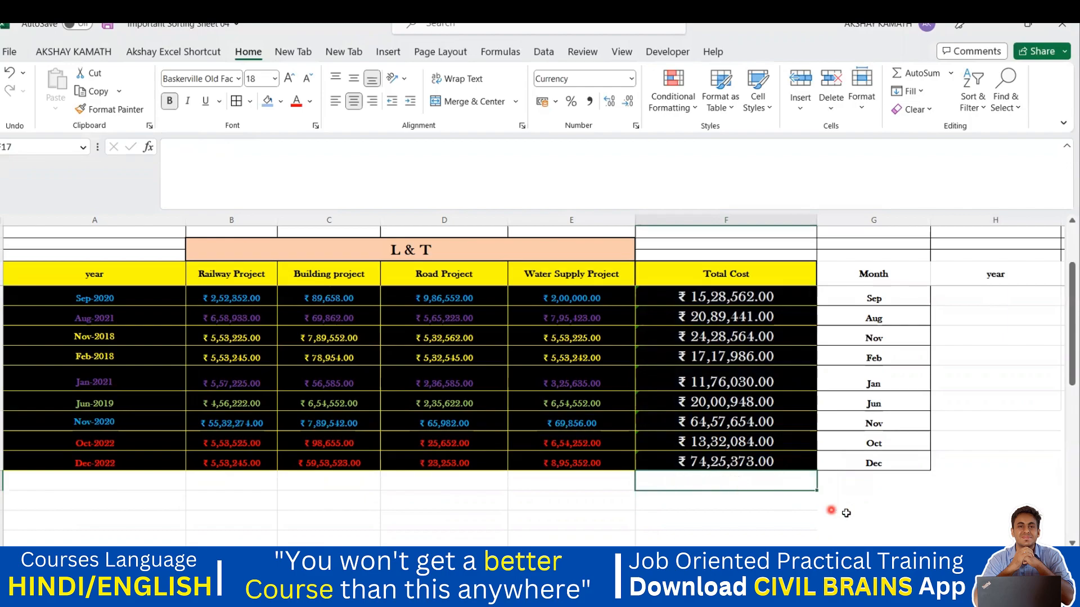
left_click(840, 515)
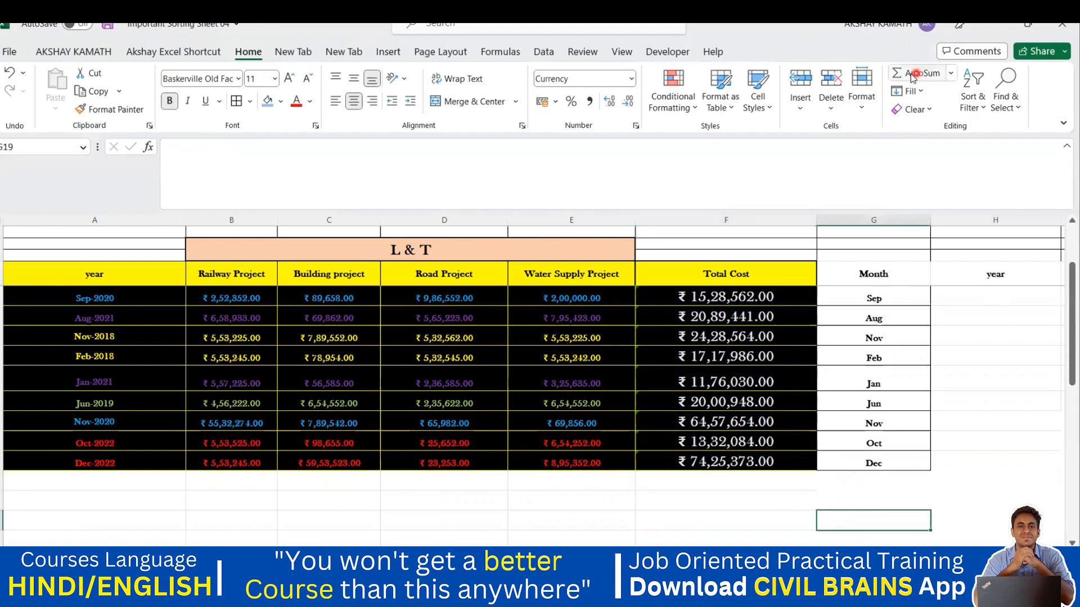
Use AutoSum in F17 to total the Total Cost column over F5:F16.
left_click(733, 482)
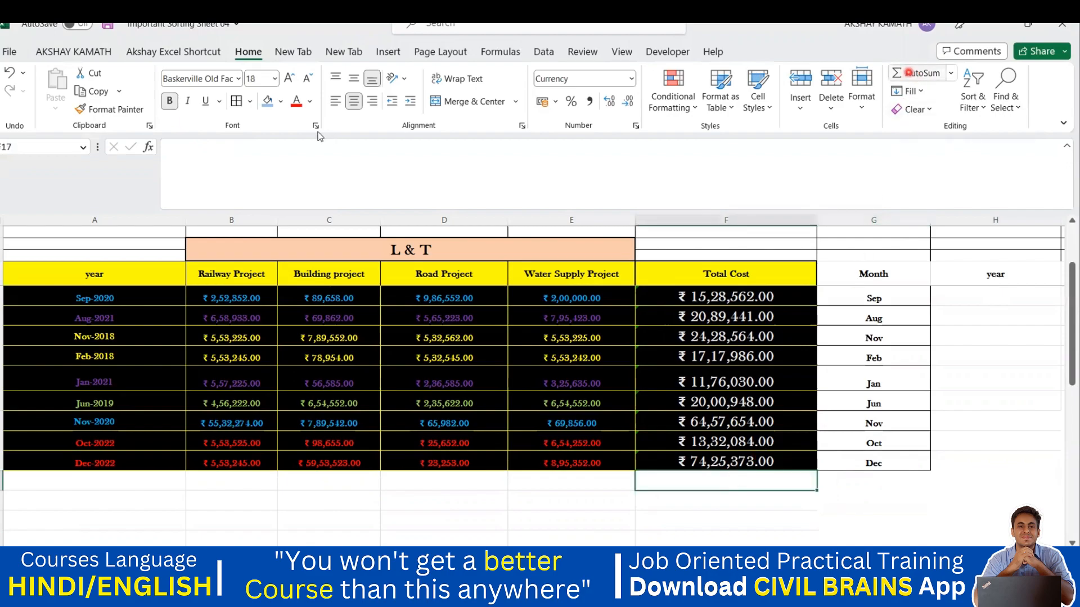
left_click(242, 55)
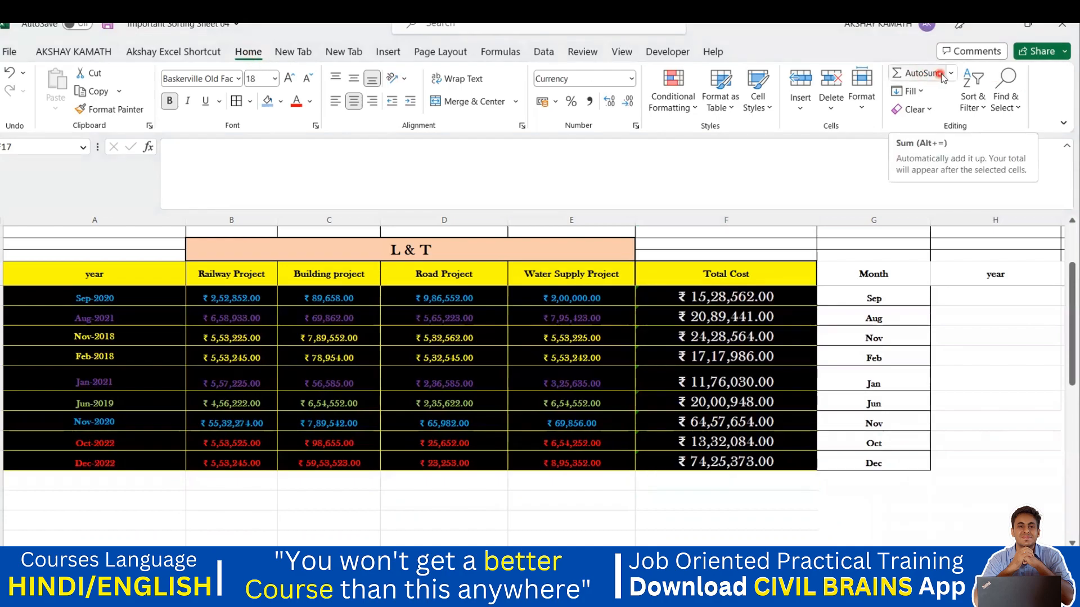
left_click(730, 480)
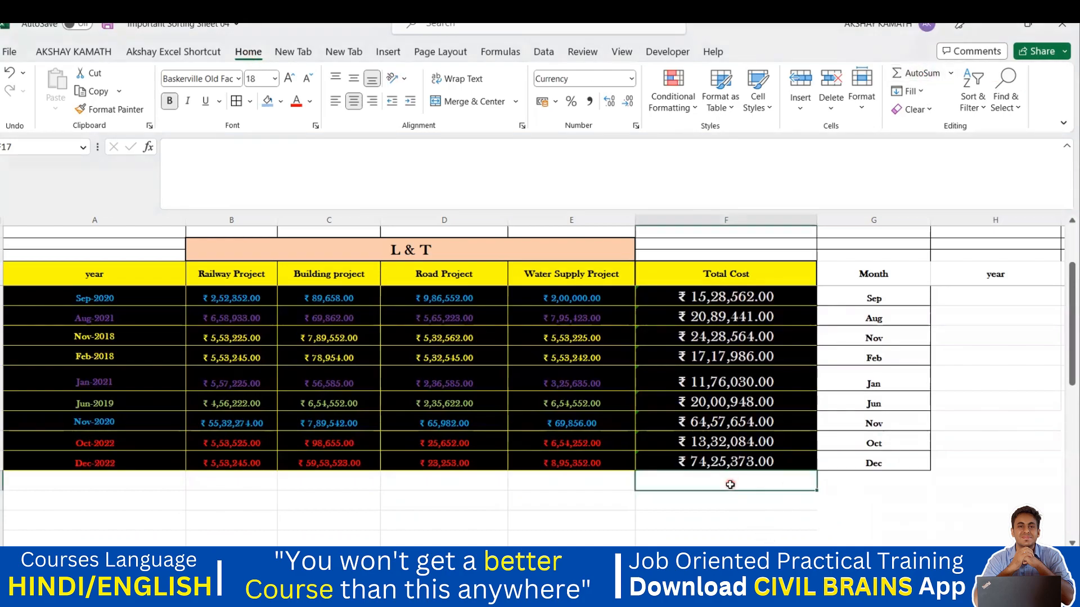
double_click(922, 73)
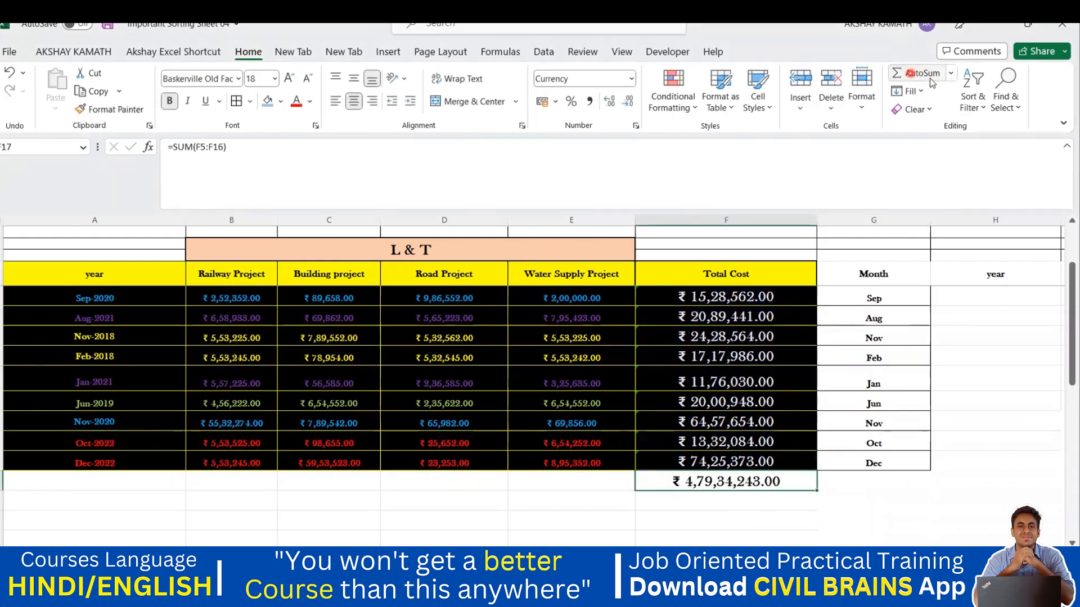
scroll(742, 338, "up", 1)
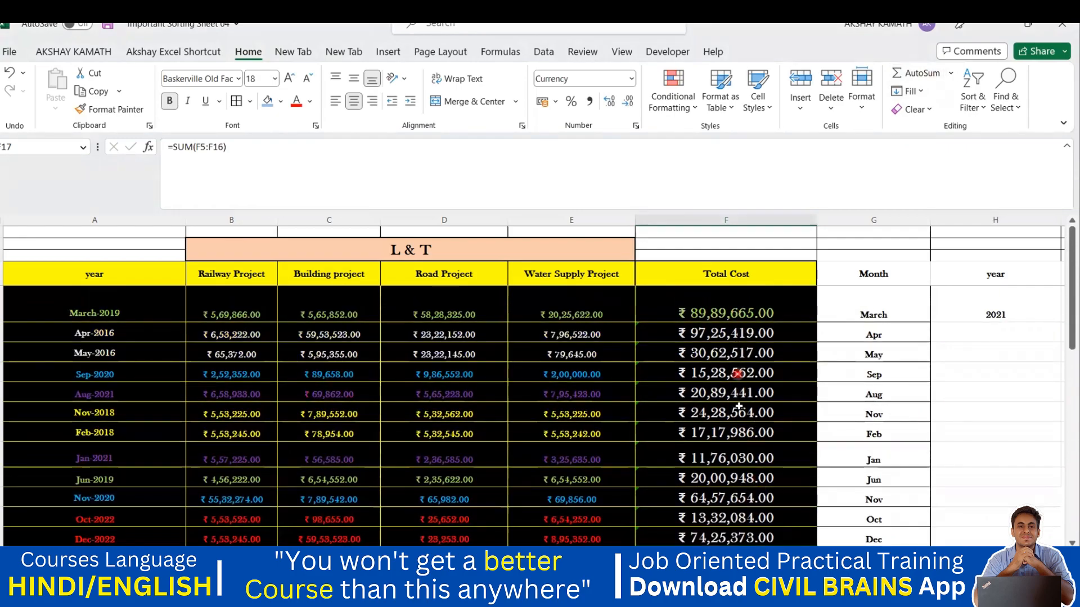
scroll(738, 388, "down", 2)
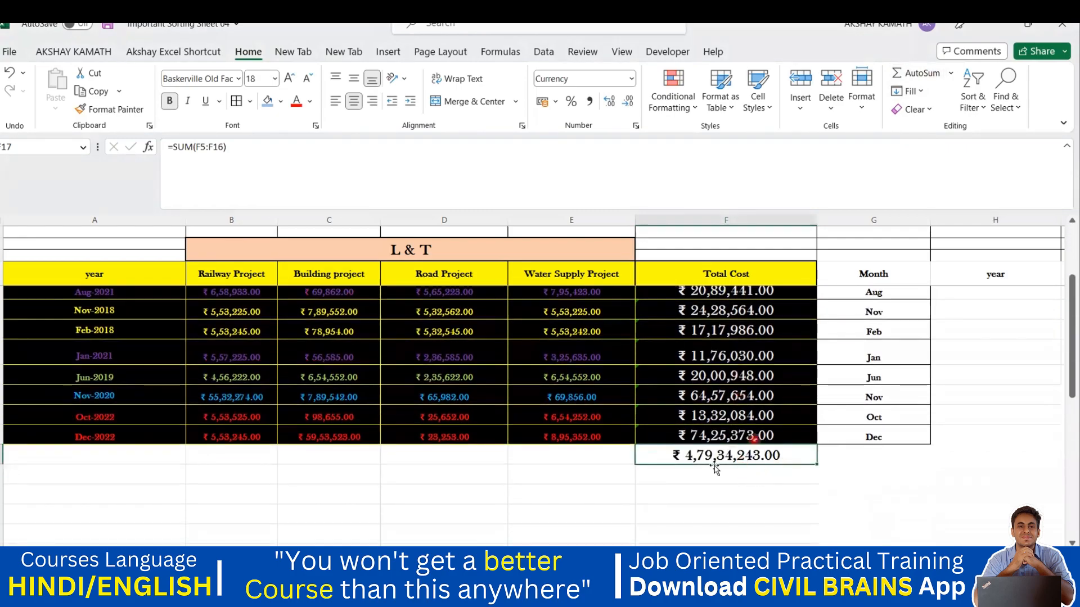
scroll(976, 485, "up", 2)
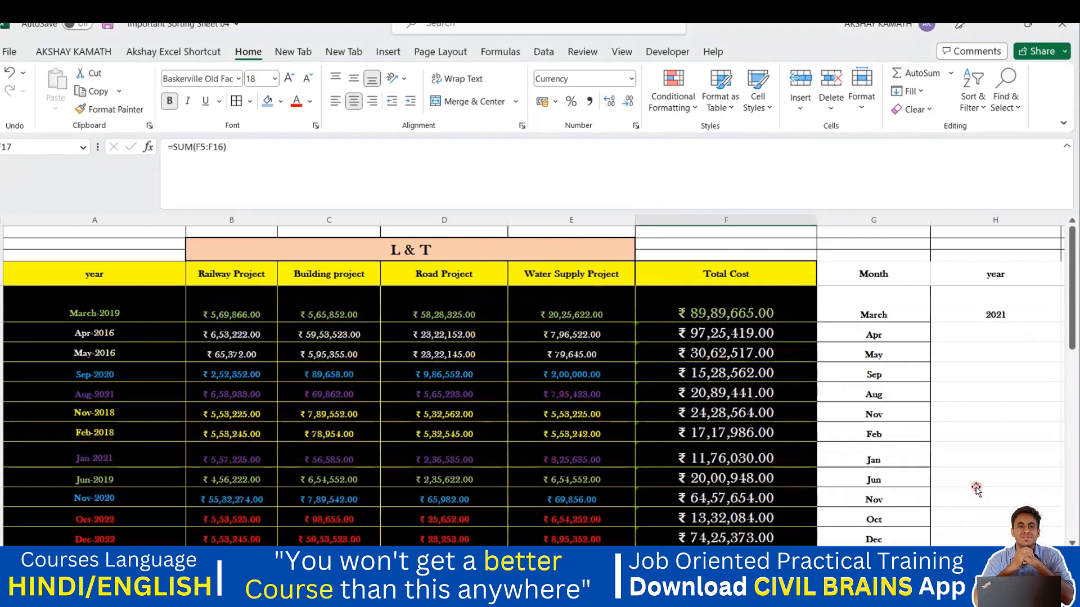
Add filter controls to the yellow header row, from the year heading through Total Cost.
left_click(976, 486)
left_click(129, 277)
left_click_drag(175, 276, 708, 273)
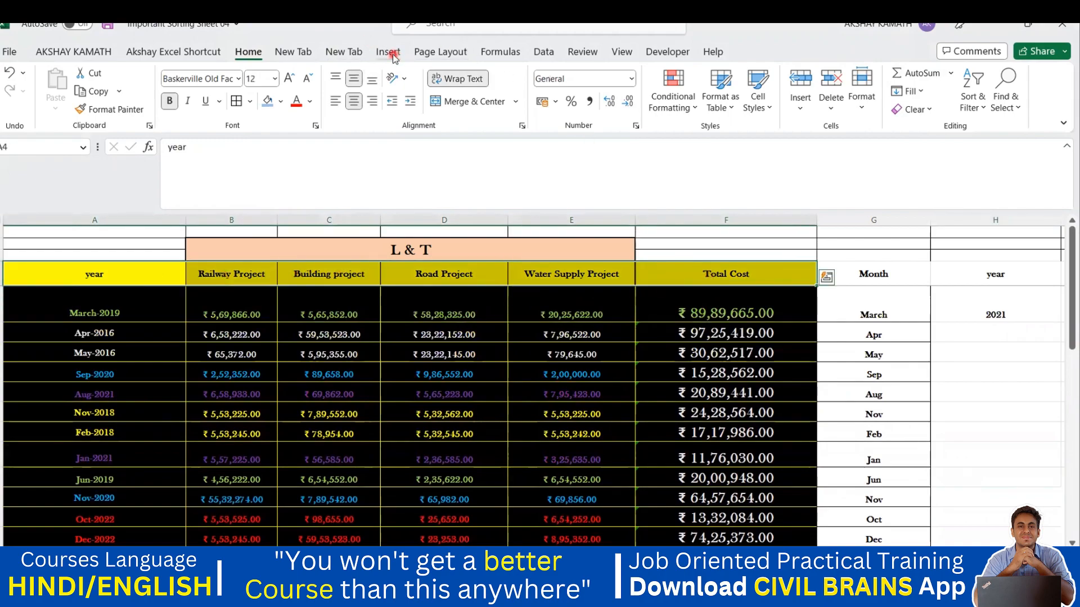
left_click(543, 51)
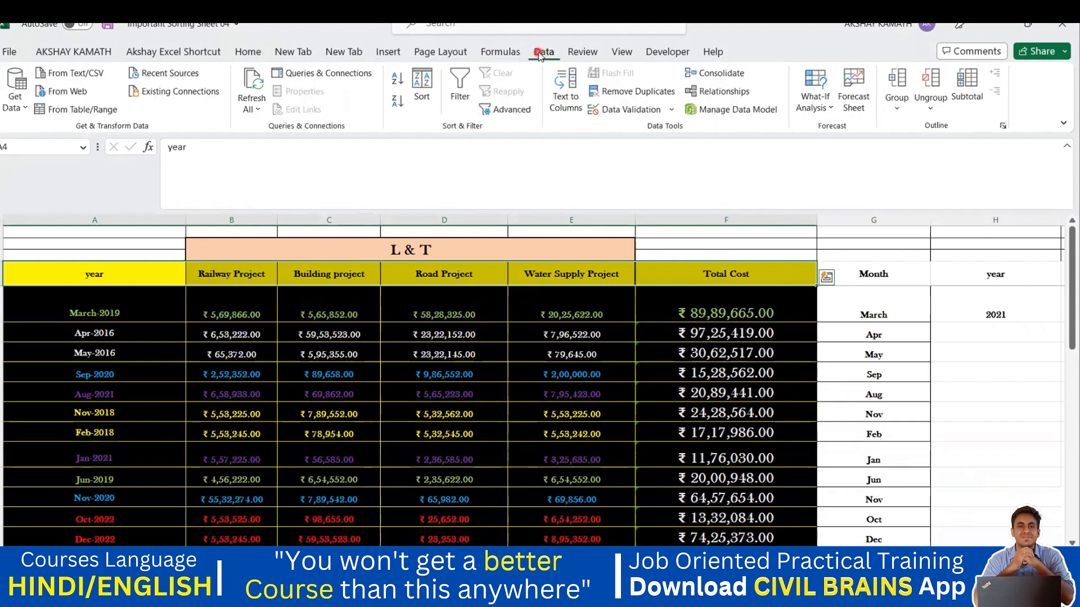
left_click(460, 85)
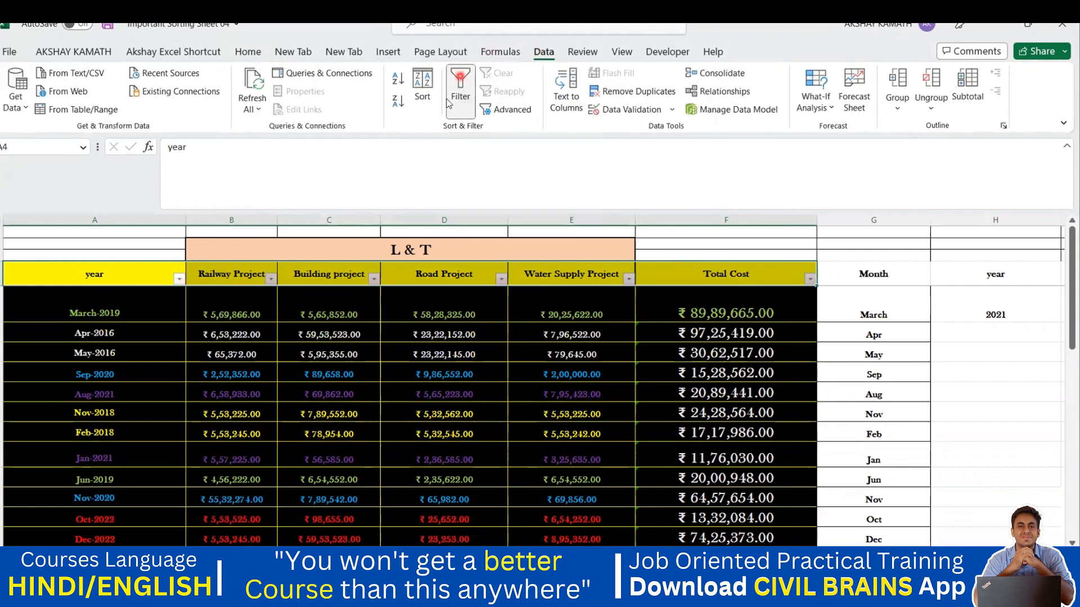
Filter the year column to show only the 2022, 2021 and 2020 entries.
left_click(179, 279)
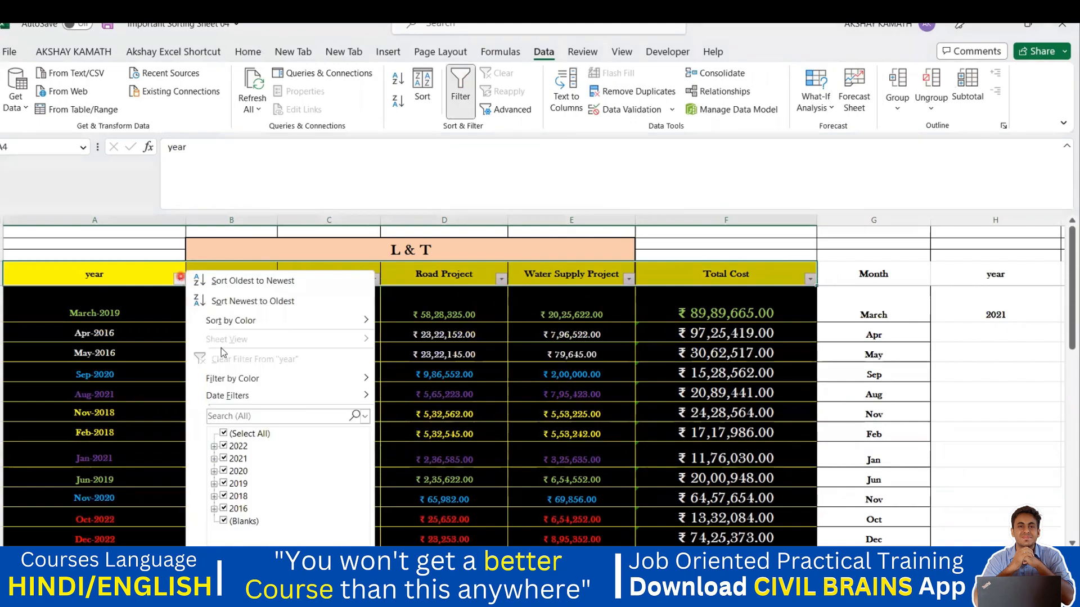
left_click(223, 433)
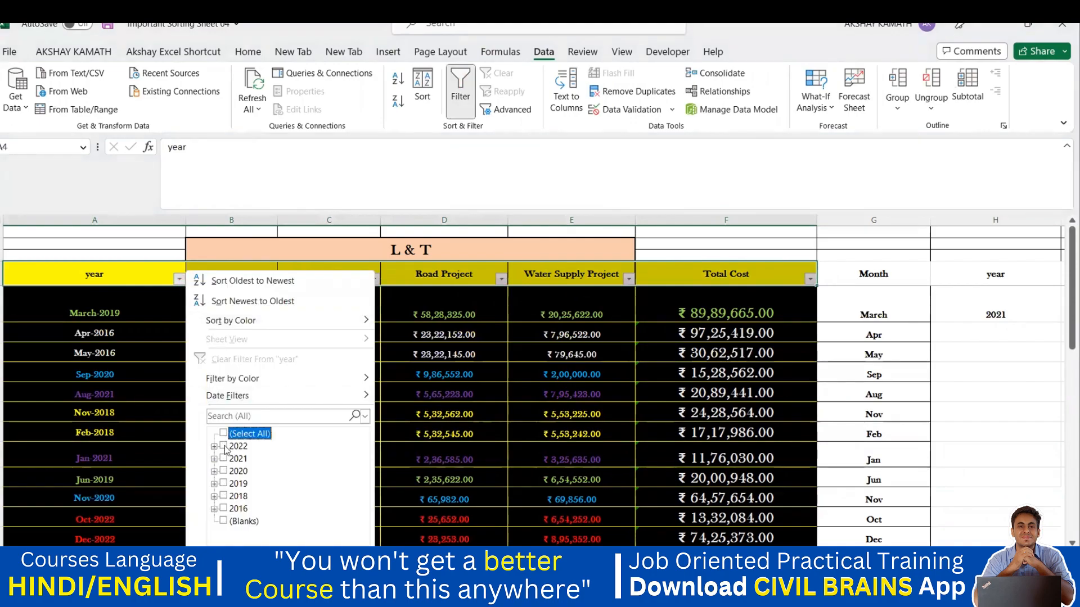
left_click(224, 446)
left_click(225, 459)
left_click(225, 472)
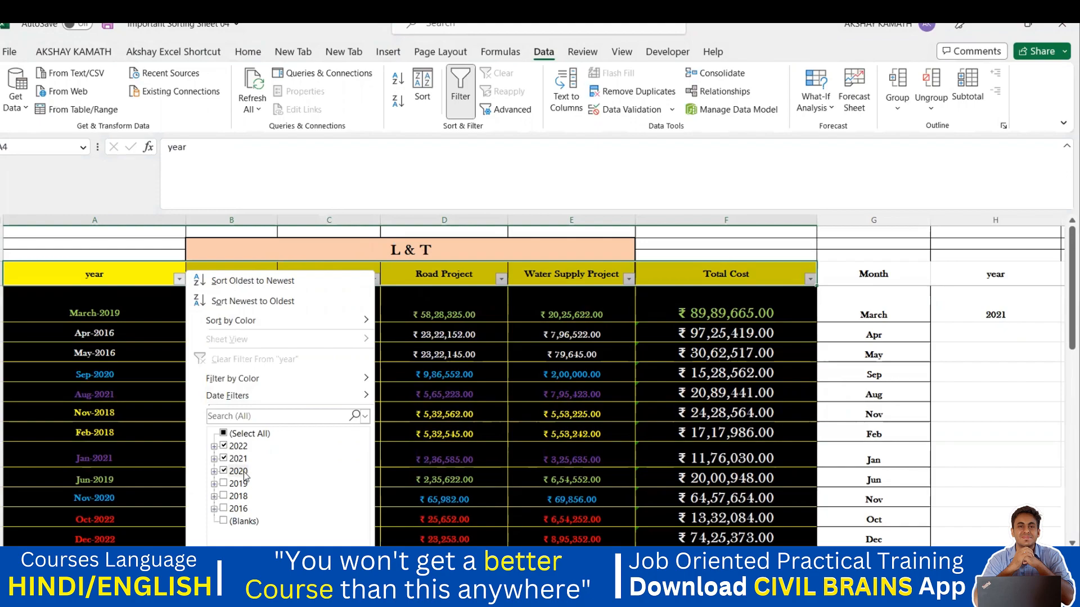
left_click(293, 567)
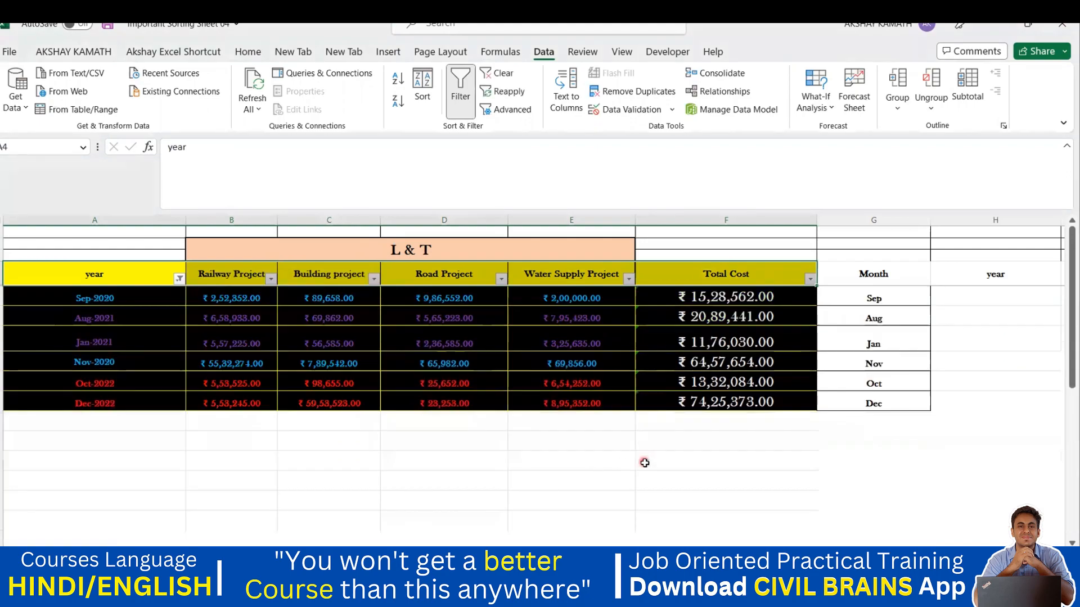
left_click(310, 437)
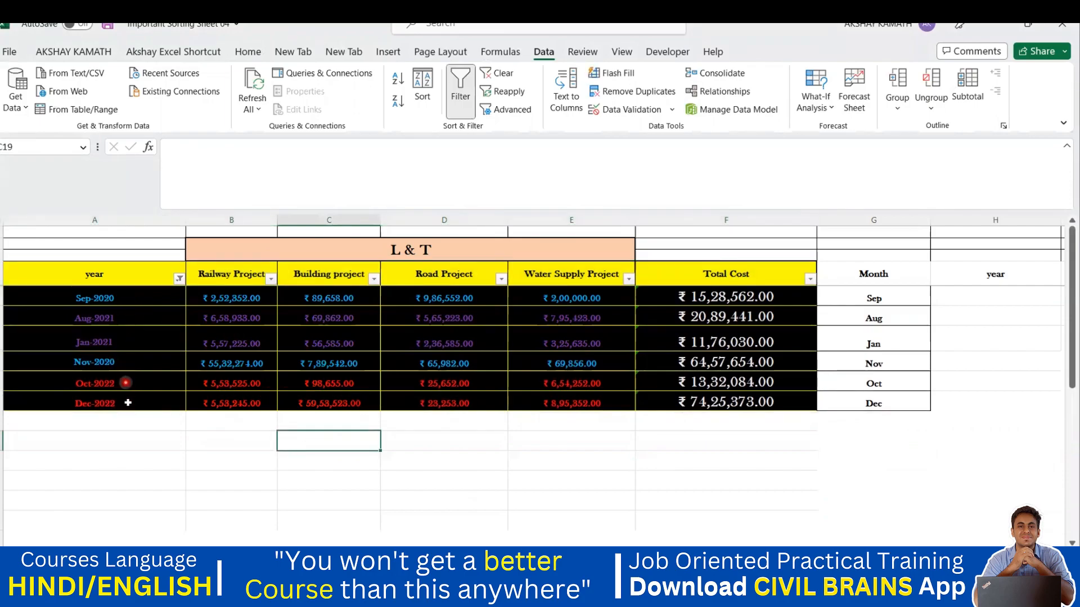
left_click(360, 454)
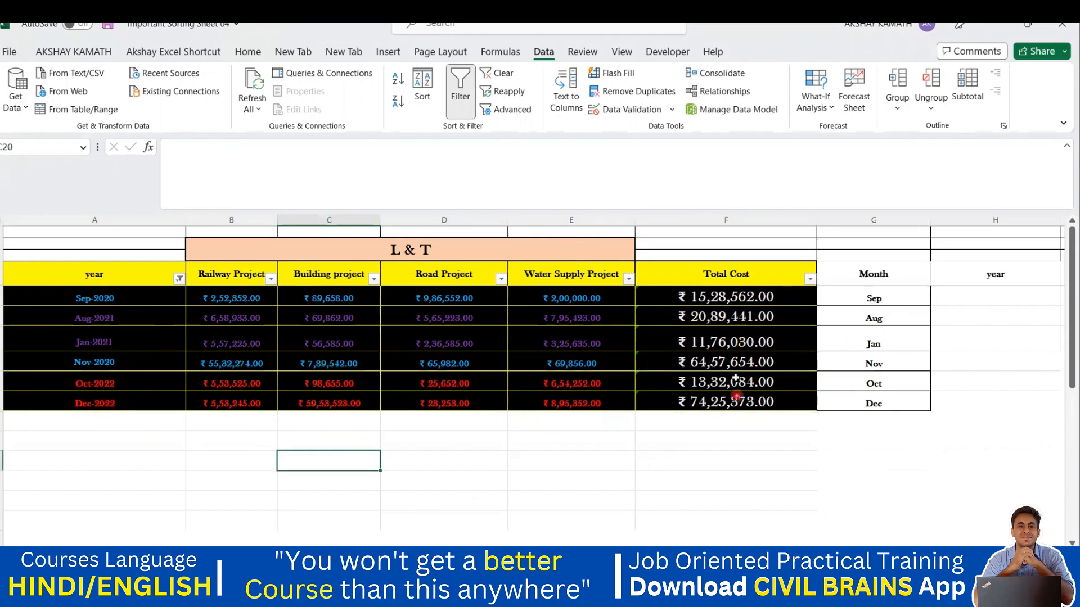
left_click(706, 432)
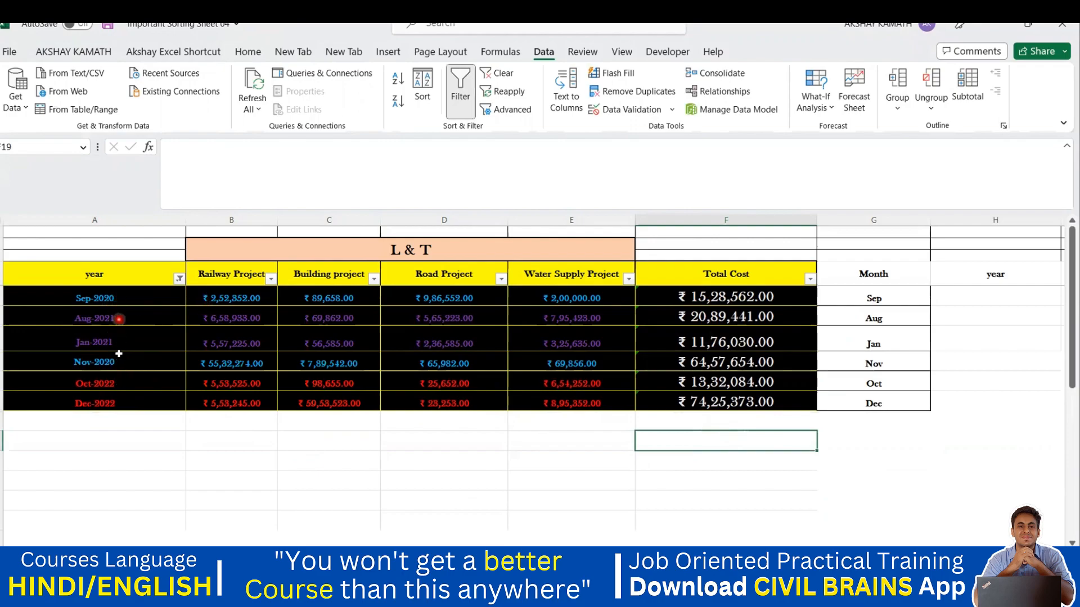
Try AutoSum in F18 below the filtered Total Cost column and inspect the formula it generates.
left_click(744, 421)
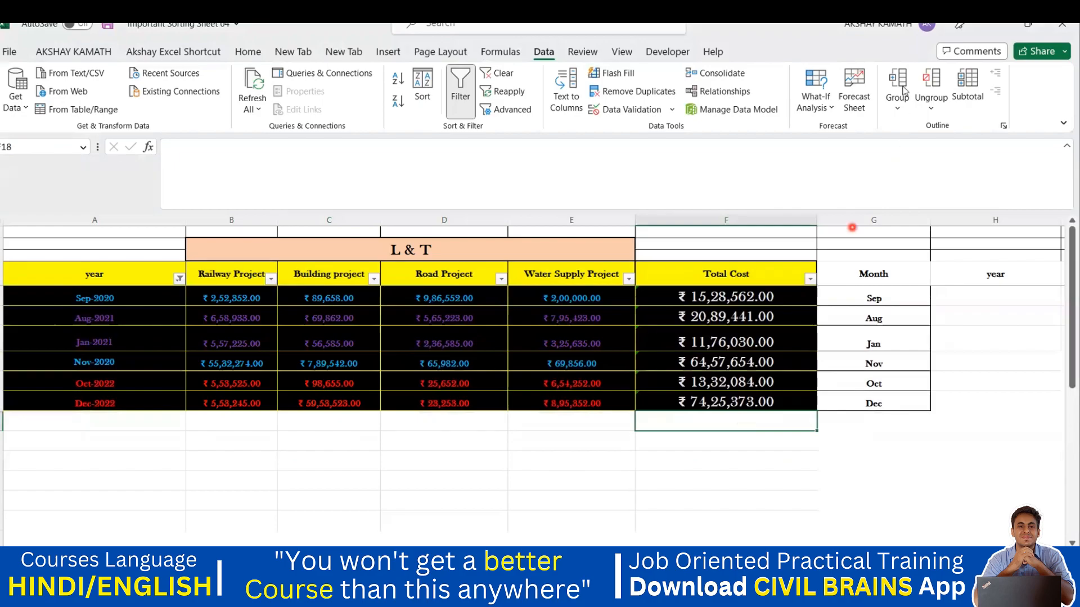
left_click(246, 50)
left_click(918, 74)
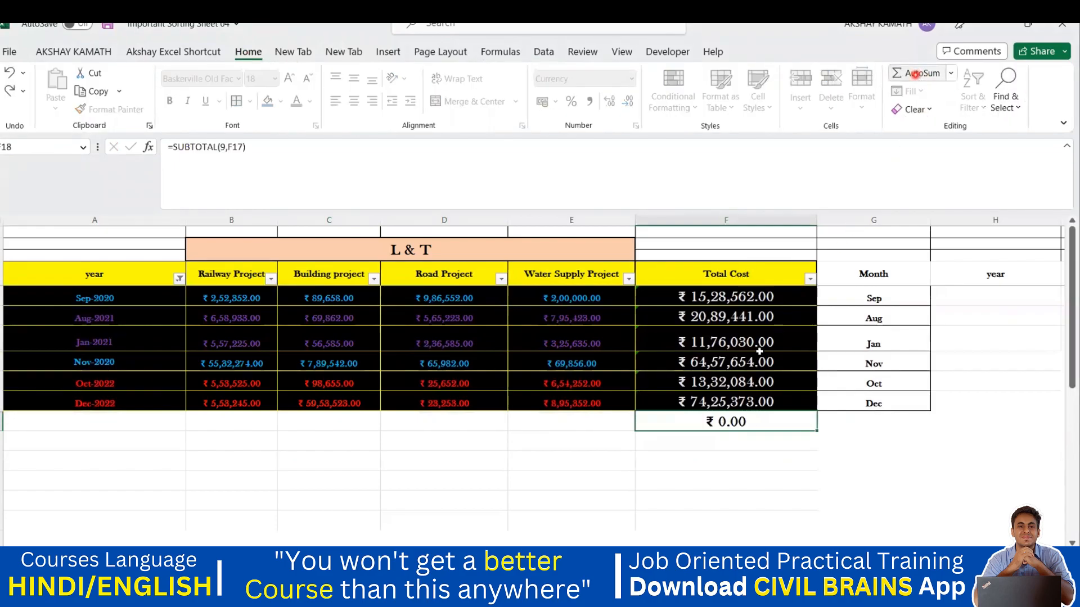
double_click(751, 425)
left_click(788, 423)
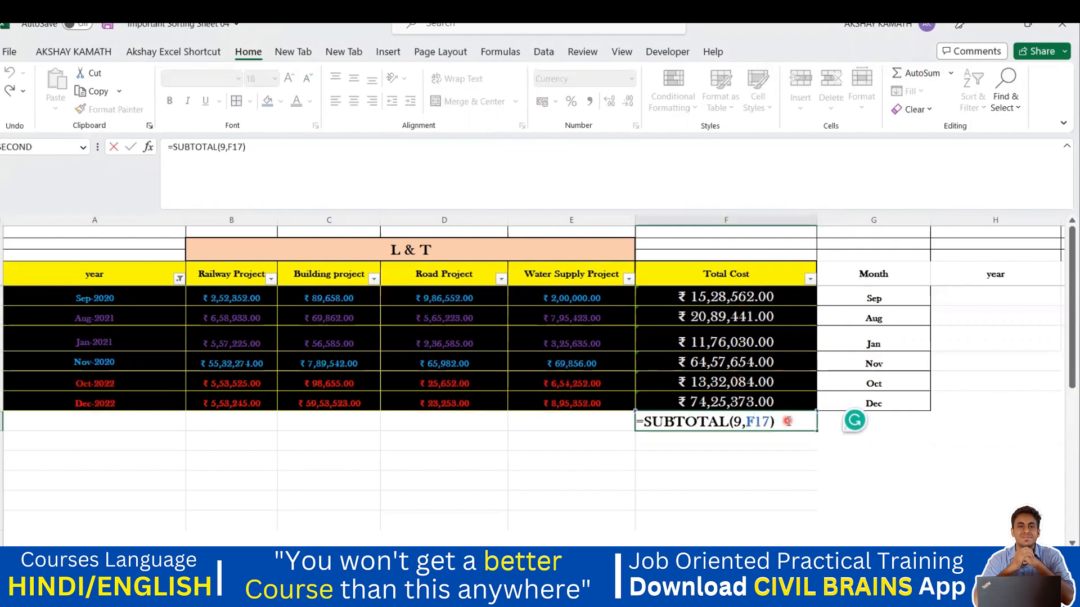
key("Escape")
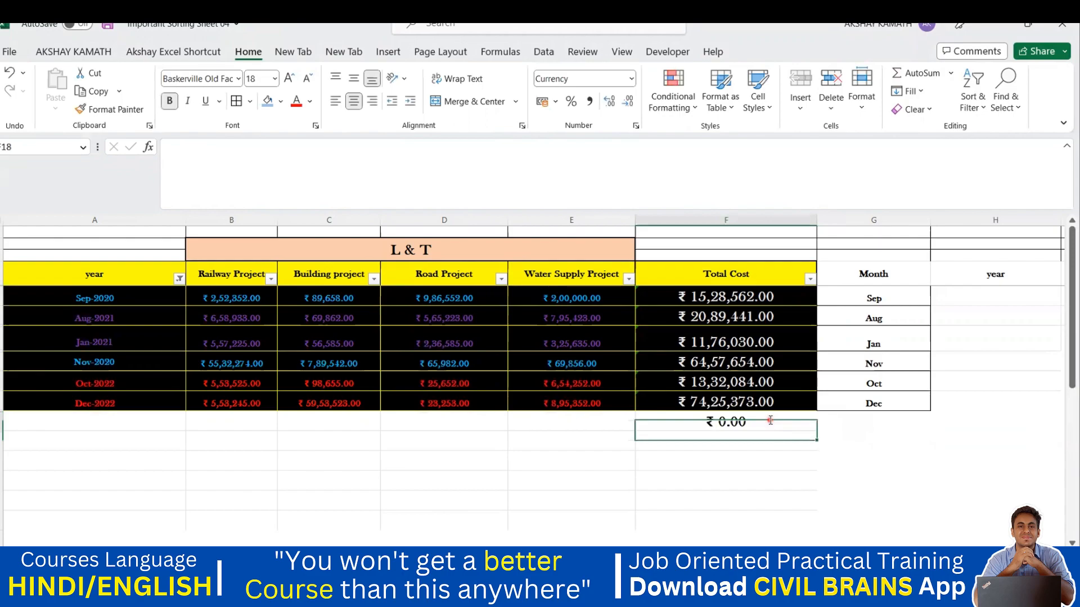
Recheck the AutoSum formula in F18 and delete it from the cell.
double_click(774, 420)
left_click(793, 424)
key("Escape")
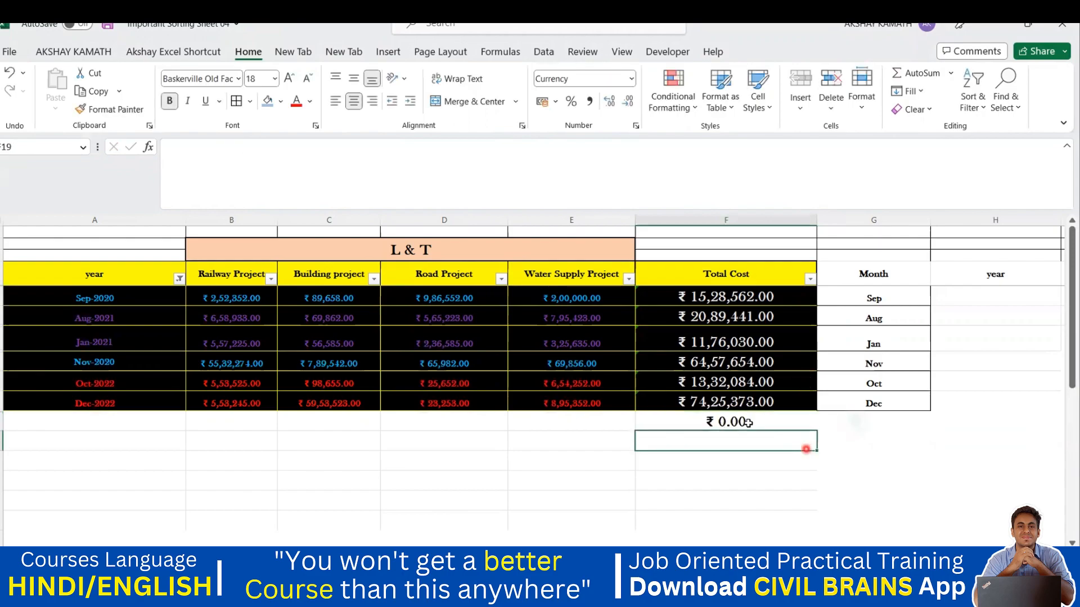
key("Delete")
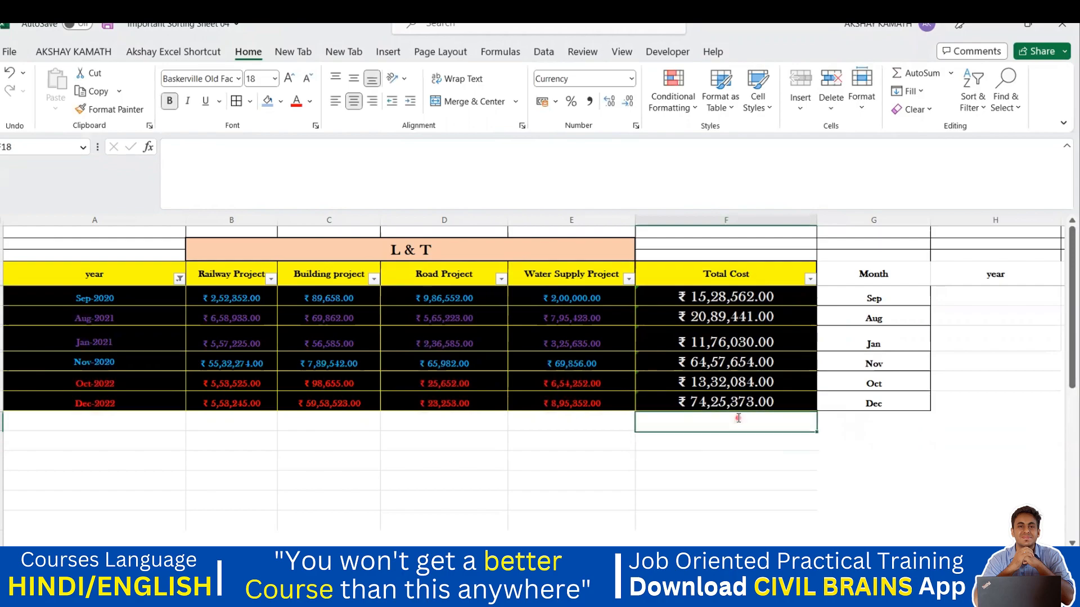
Enter +SUM(F8:F16) in F18, covering the visible rows of the filtered Total Cost column.
double_click(739, 419)
type("+s")
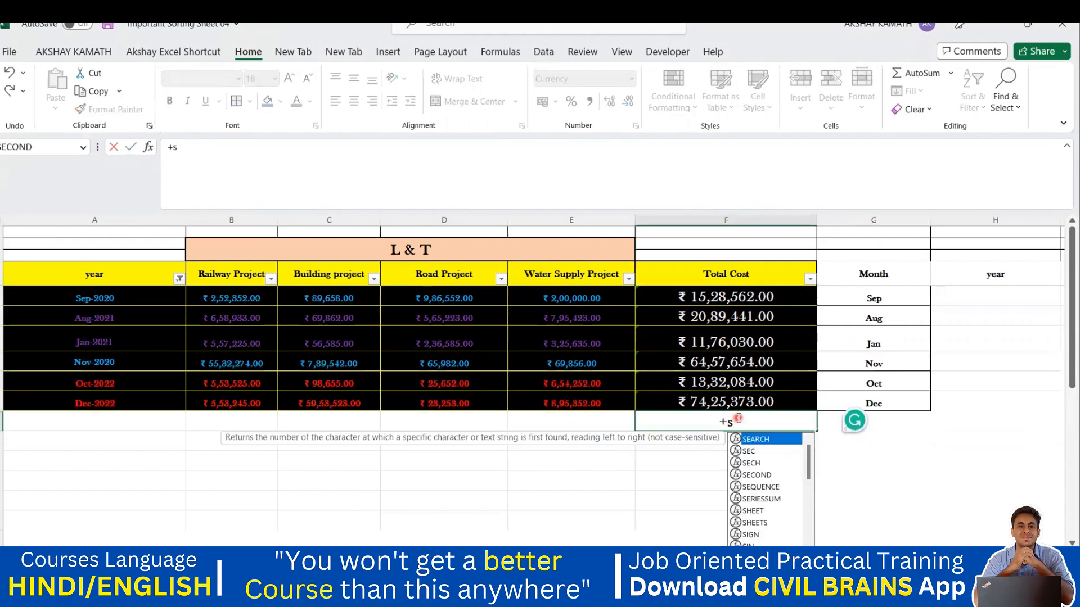
type("um(")
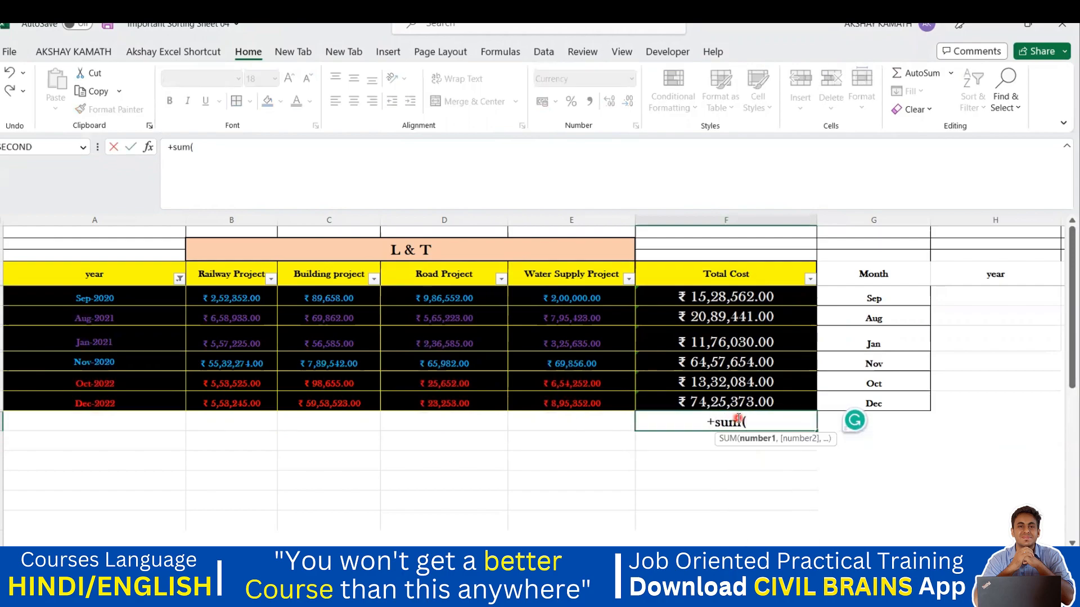
left_click_drag(753, 292, 751, 401)
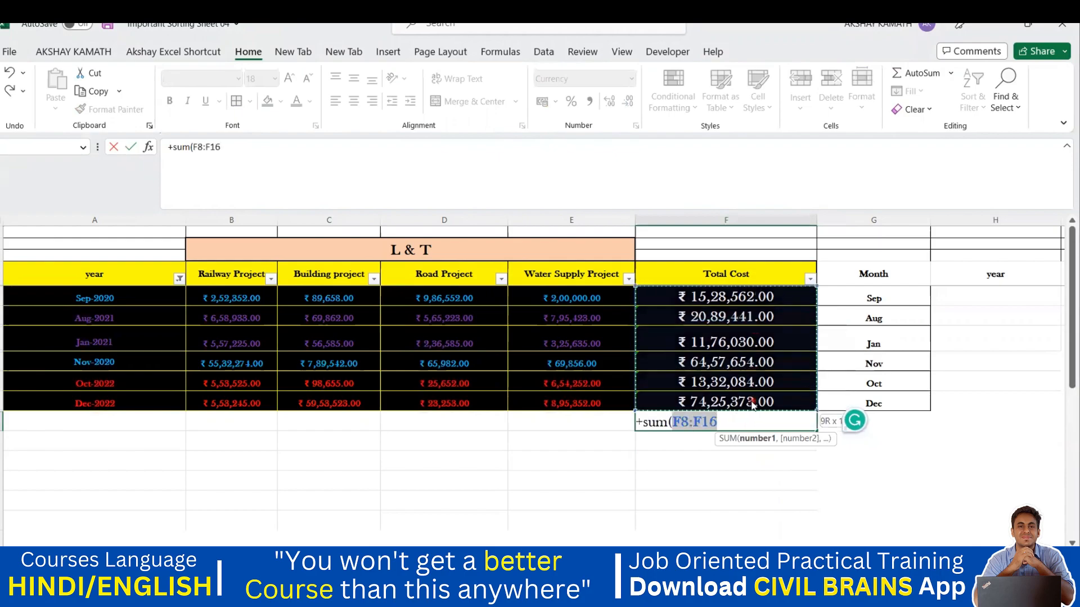
type(")")
key("Return")
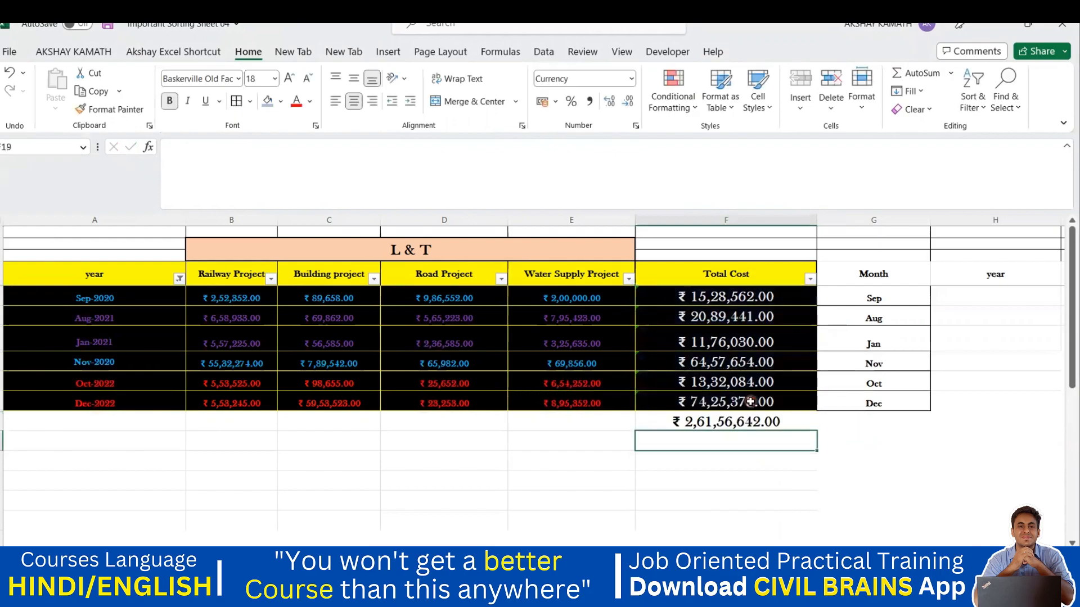
Clear the SUM formula from F18 and undo the recent edits back through the year filter.
left_click(741, 423)
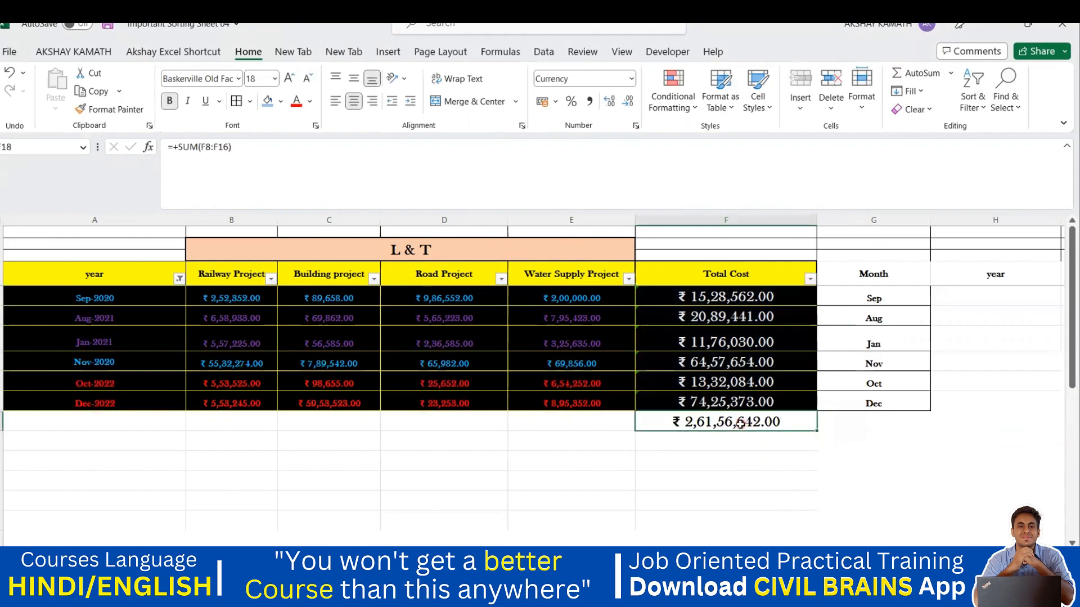
key("Delete")
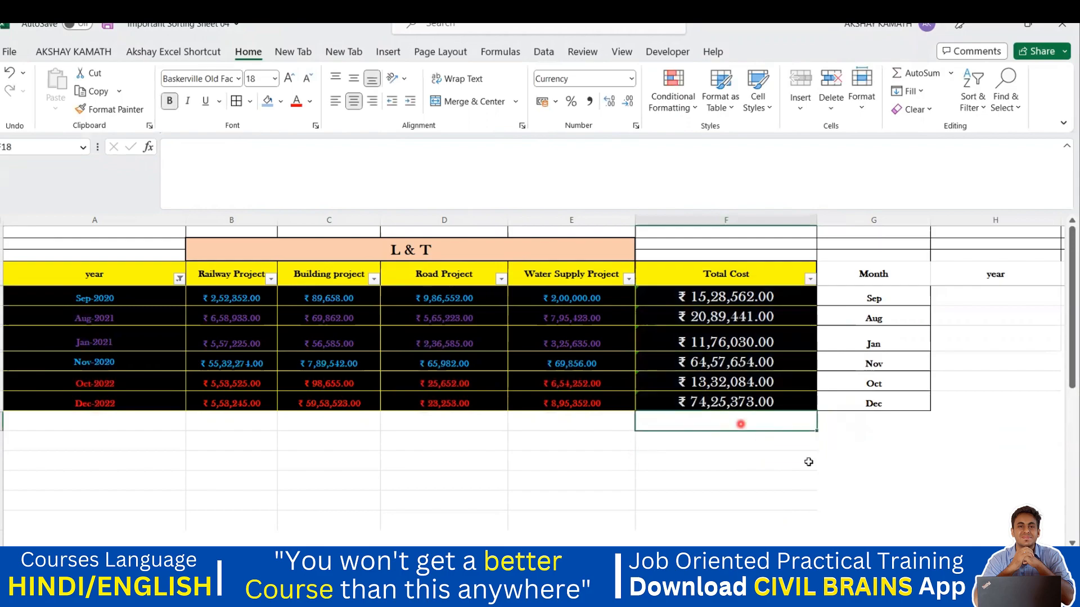
key("ctrl+z")
key("ctrl+z")
key("ctrl+z")
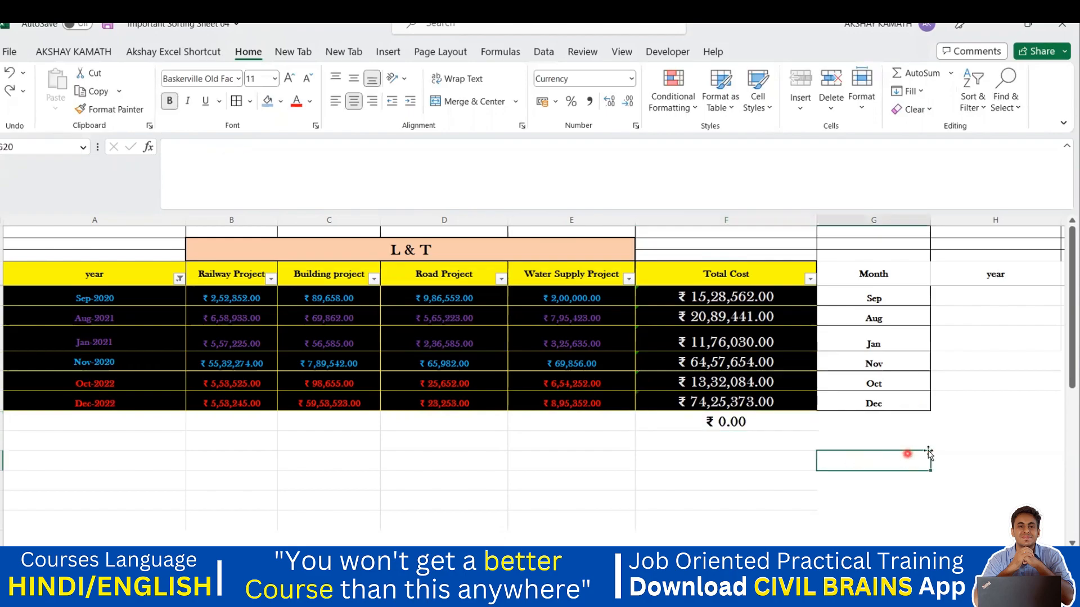
key("ctrl+z")
Delete the SUM total in F17 below the Total Cost column.
scroll(928, 450, "down", 1)
scroll(929, 450, "up", 3)
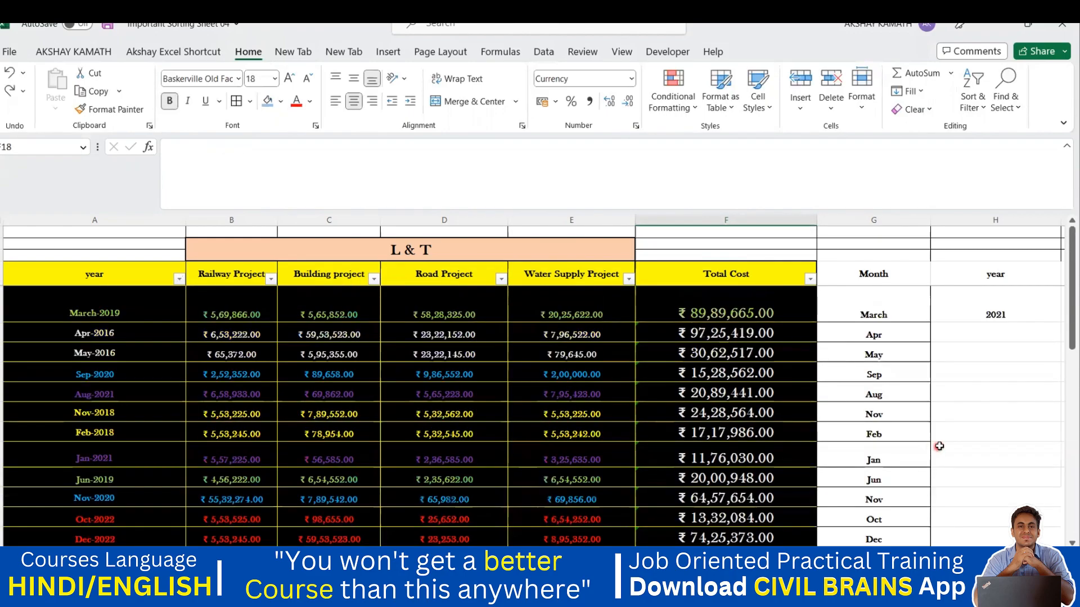
scroll(843, 360, "down", 2)
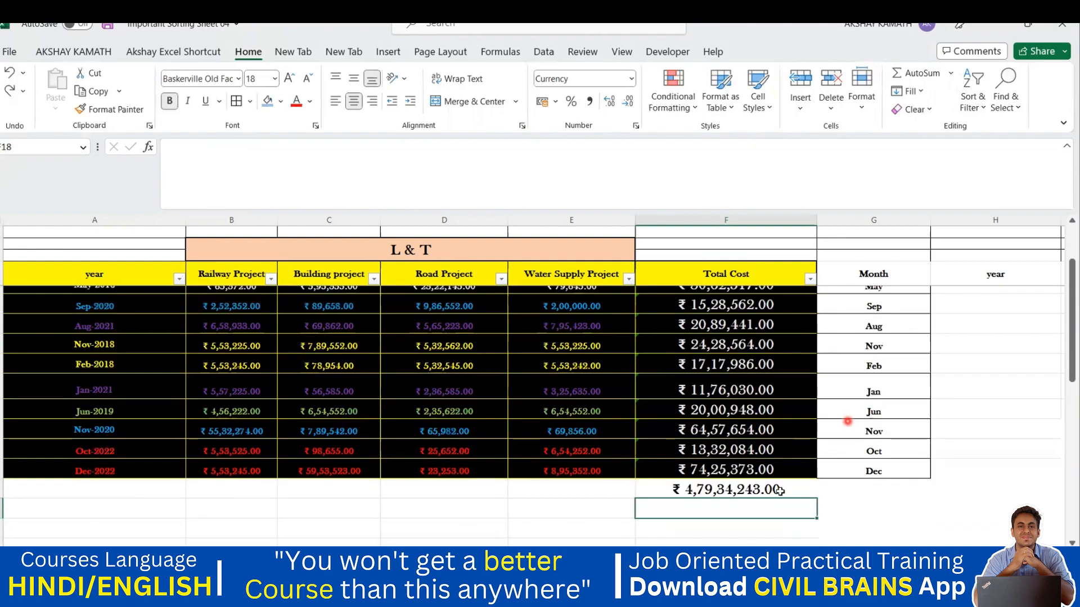
left_click(780, 490)
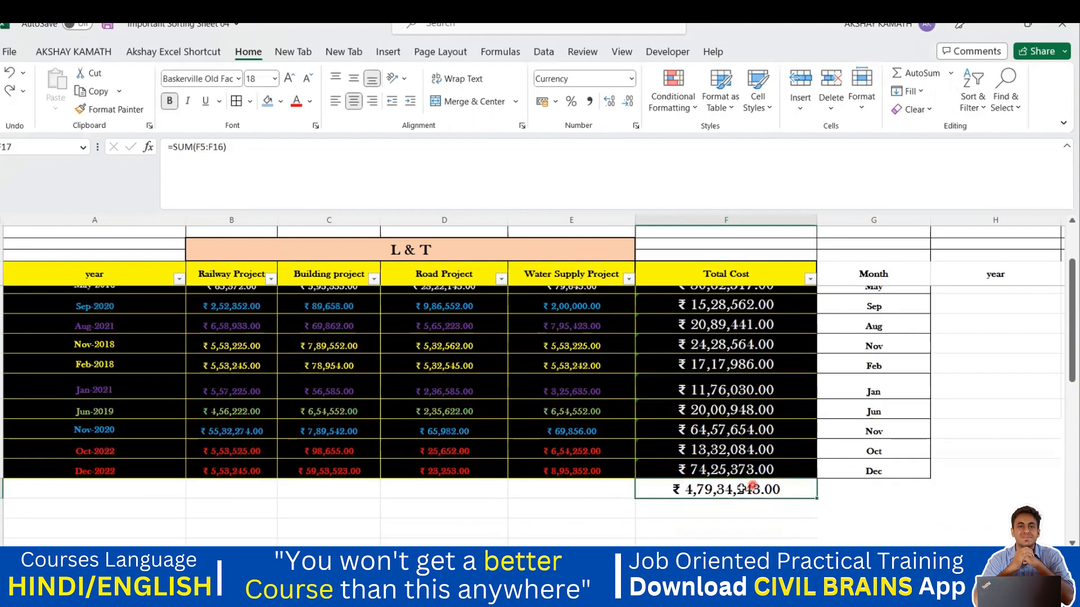
key("Delete")
left_click(1023, 450)
scroll(1029, 445, "up", 1)
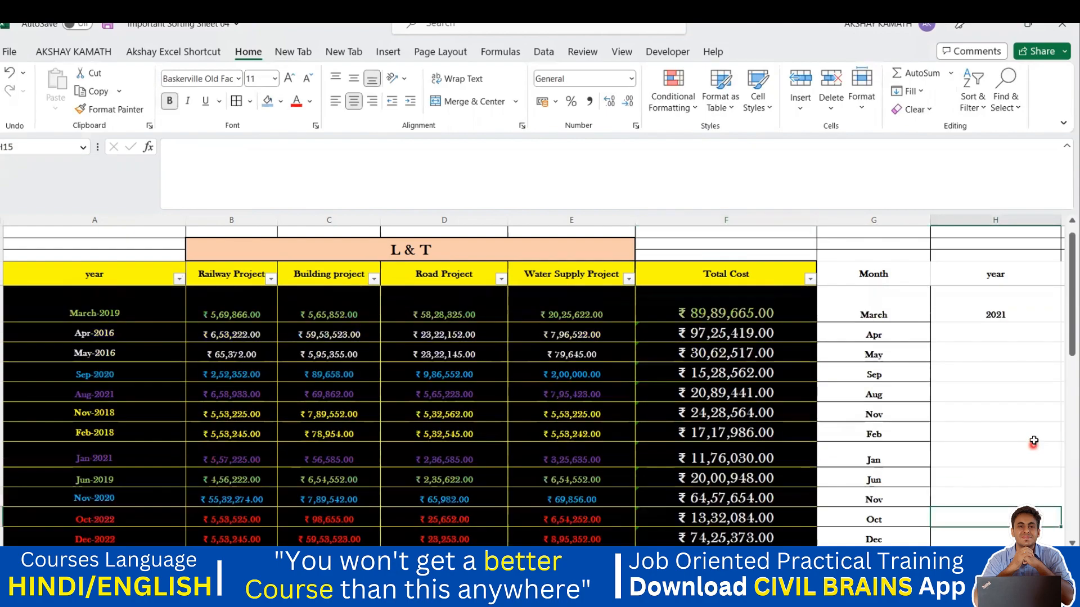
left_click(733, 254)
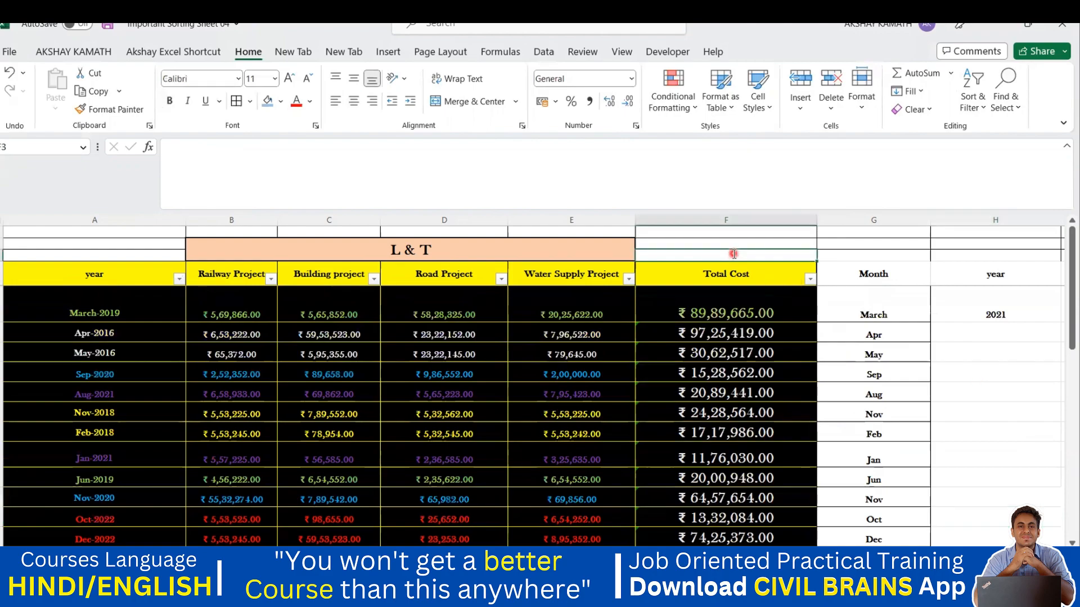
double_click(733, 254)
type("+sub")
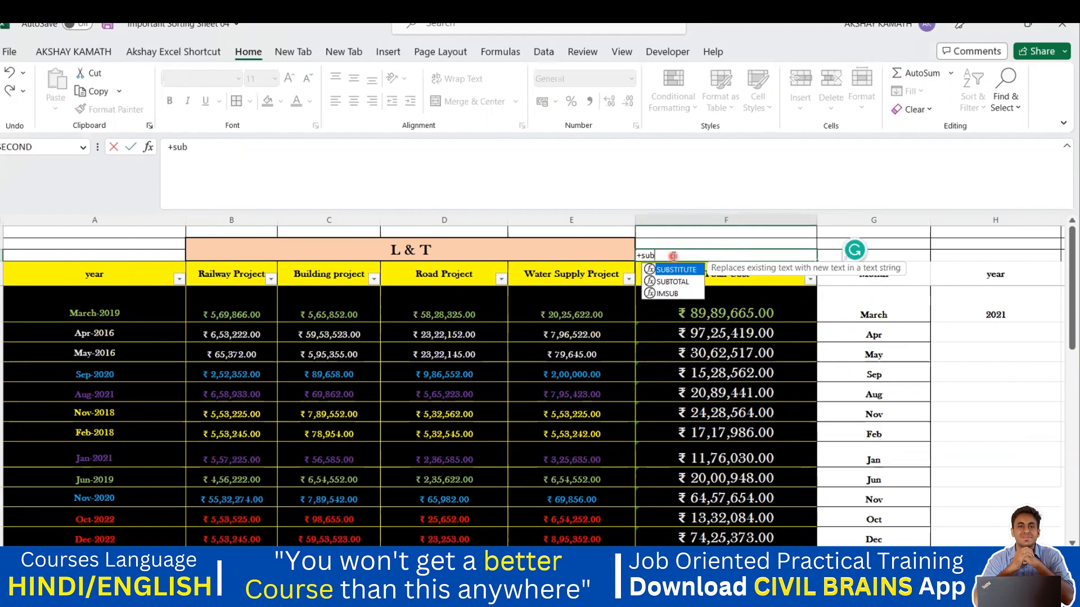
key("Escape")
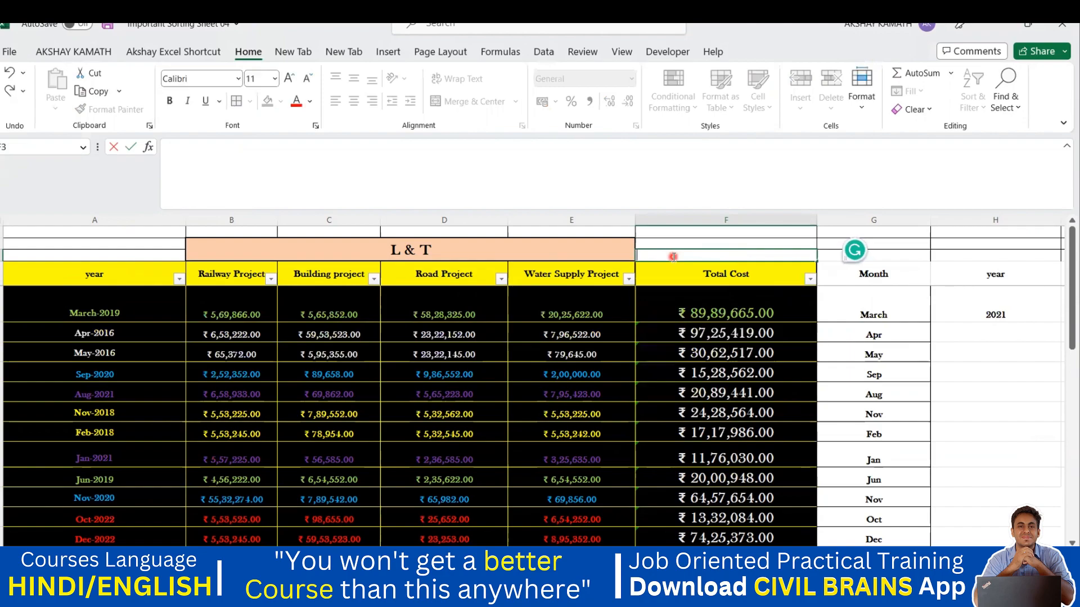
Enter =SUBTOTAL(9,F5:F16) in F3, directly above the Total Cost heading.
type("=sub")
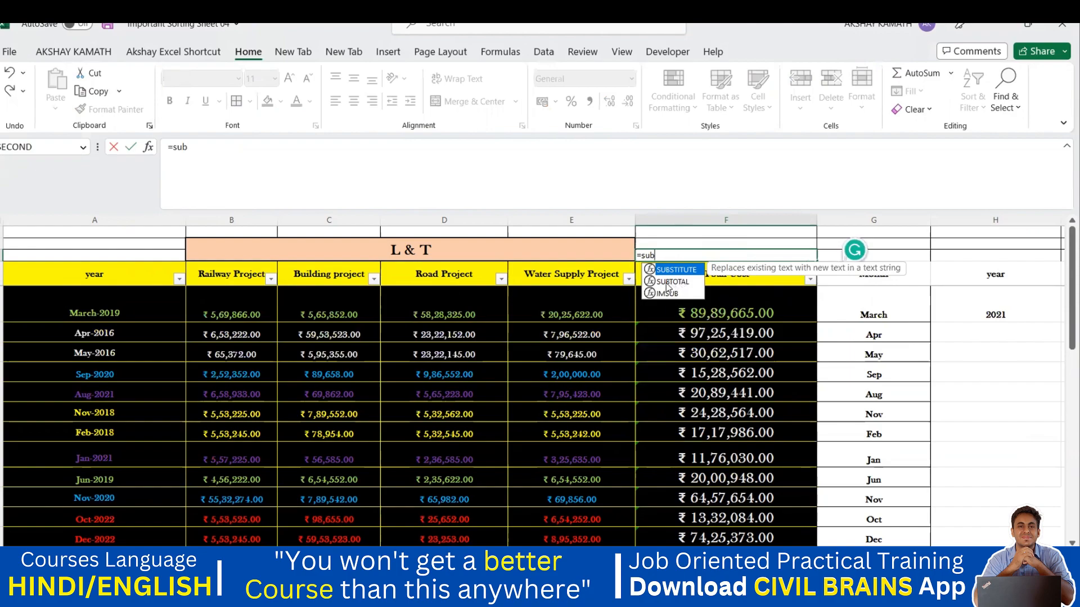
left_click(672, 282)
double_click(672, 282)
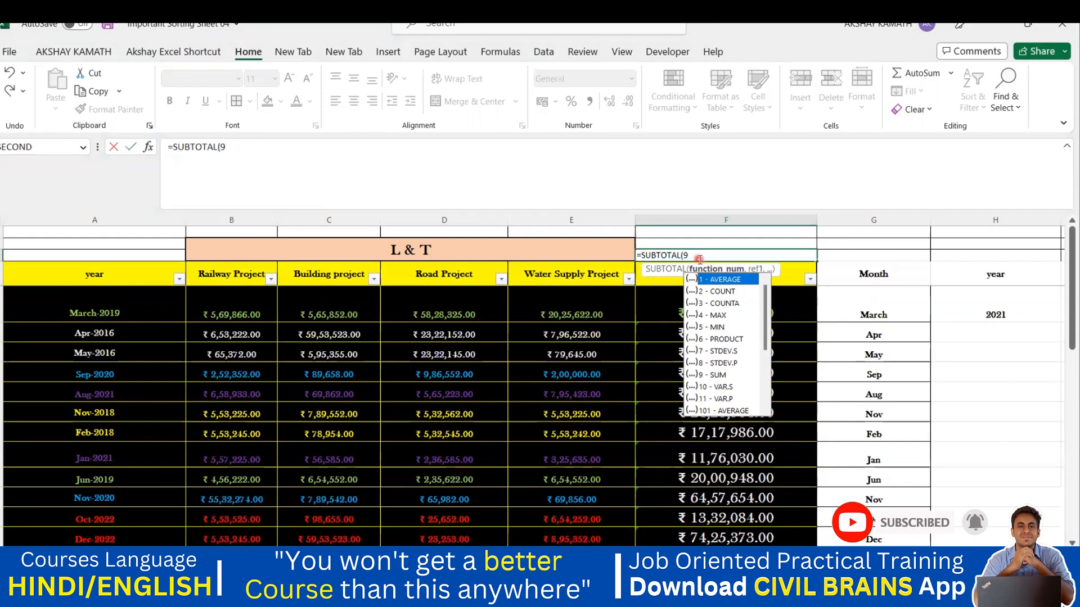
type(",")
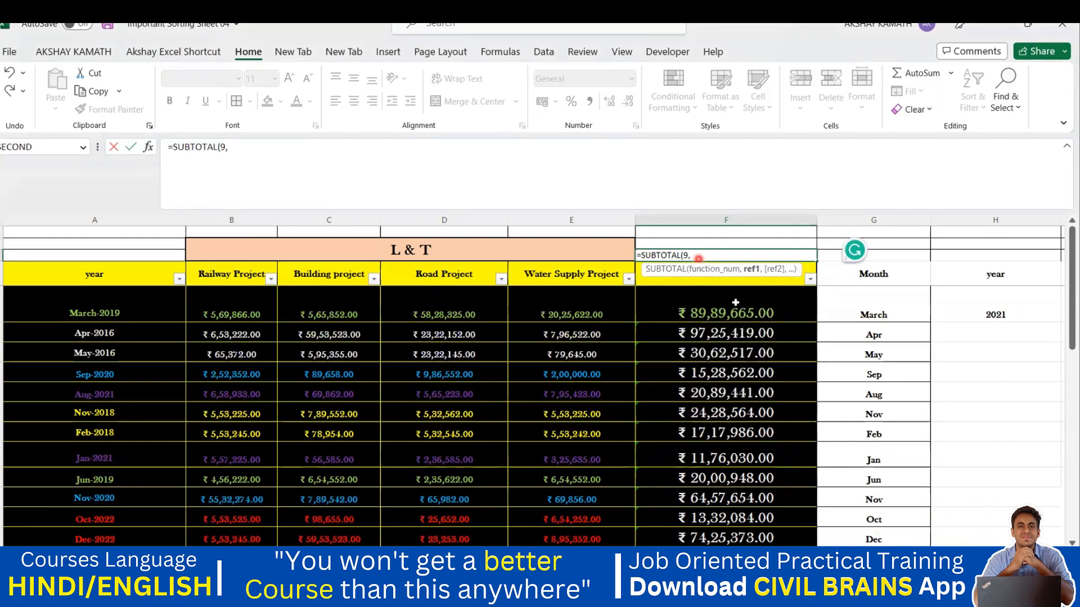
left_click_drag(726, 308, 727, 460)
type(")")
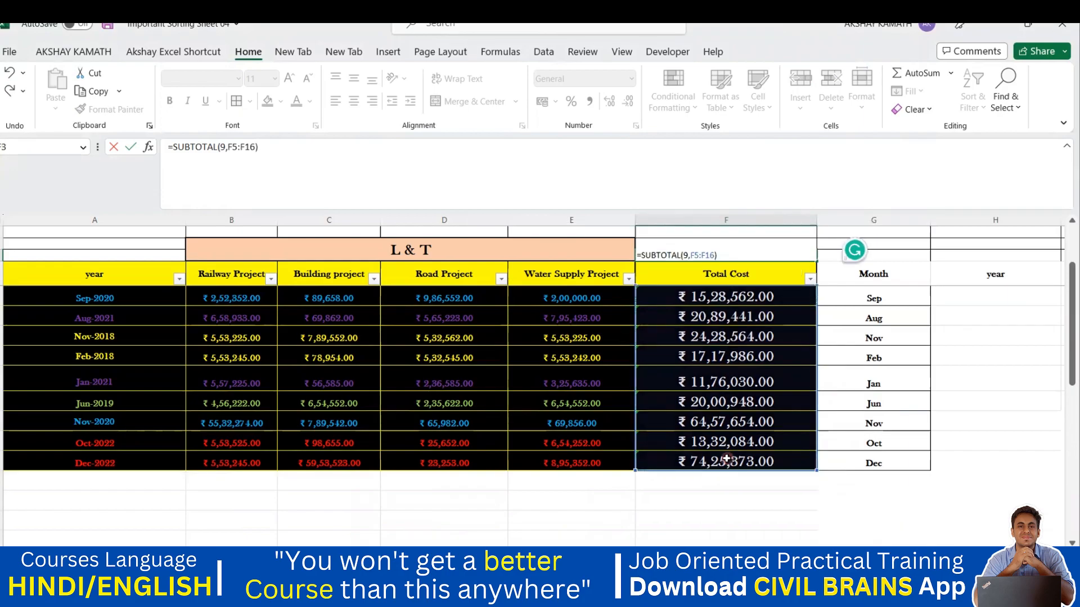
key("Return")
scroll(731, 457, "up", 1)
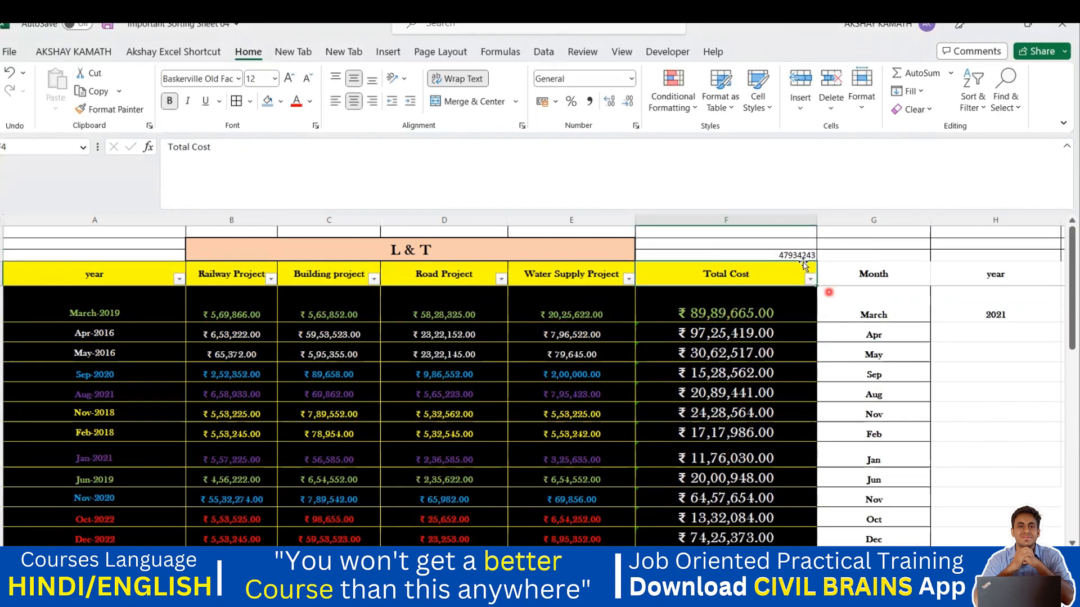
Format the SUBTOTAL result in F3 as Currency and centre it horizontally.
left_click(805, 256)
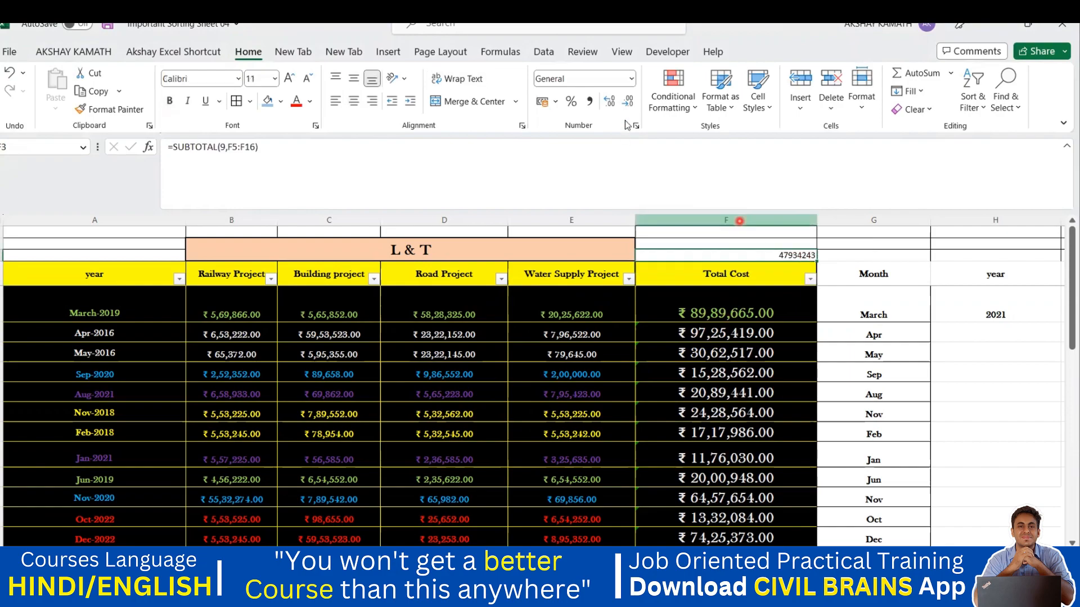
left_click(631, 79)
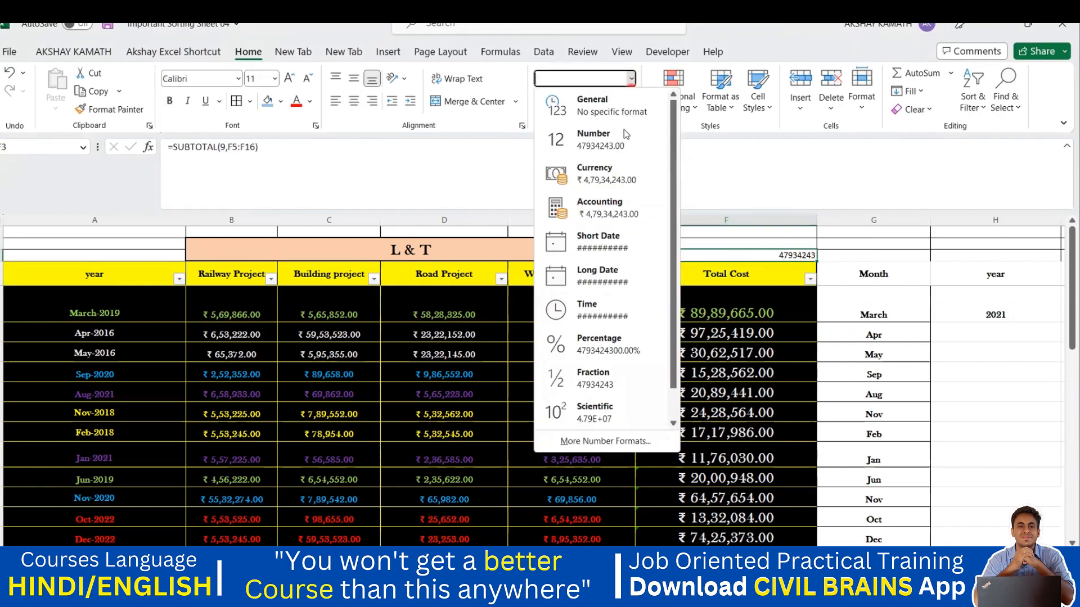
left_click(613, 176)
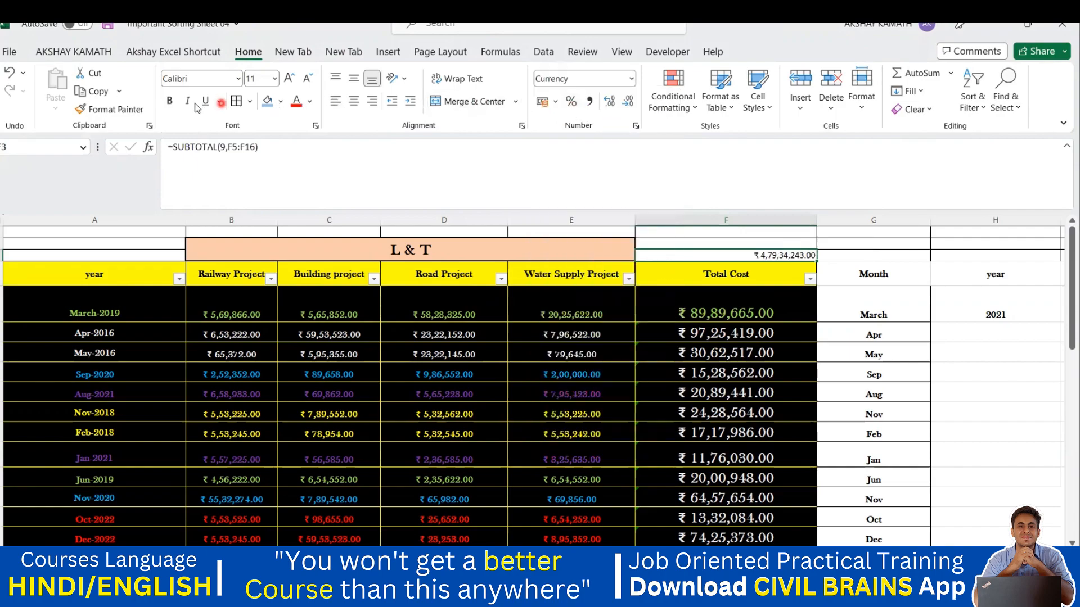
left_click(355, 102)
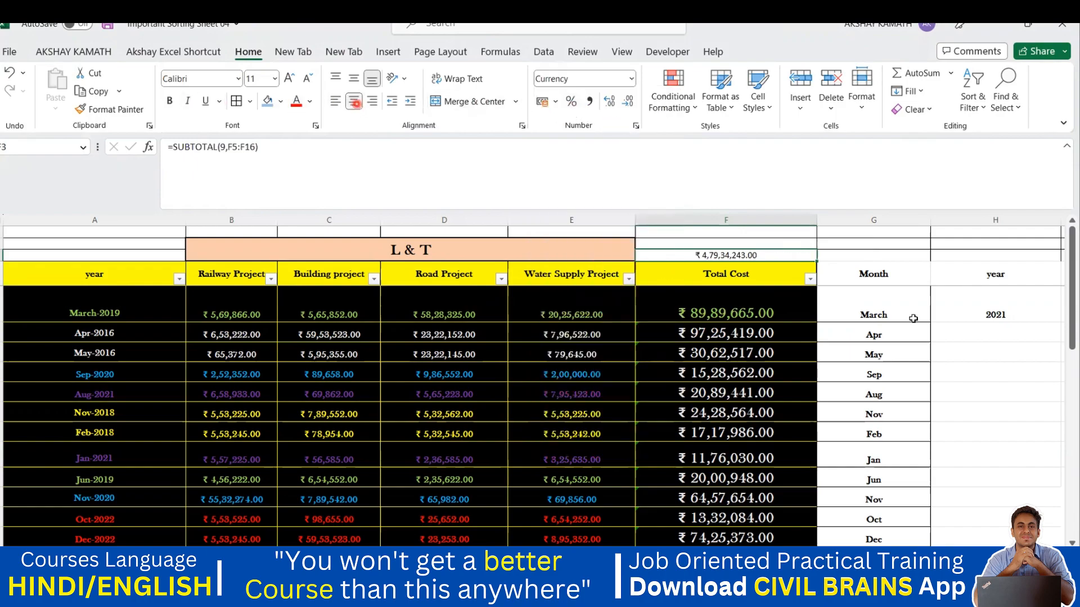
left_click(912, 318)
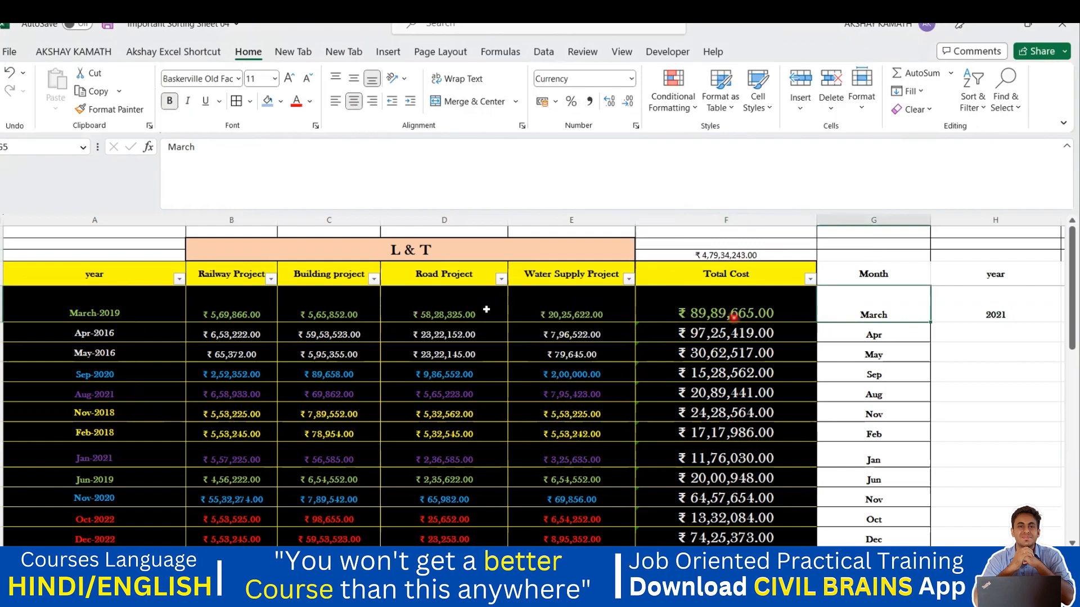
Filter the year column to show only 2022, 2021 and 2020.
left_click(179, 280)
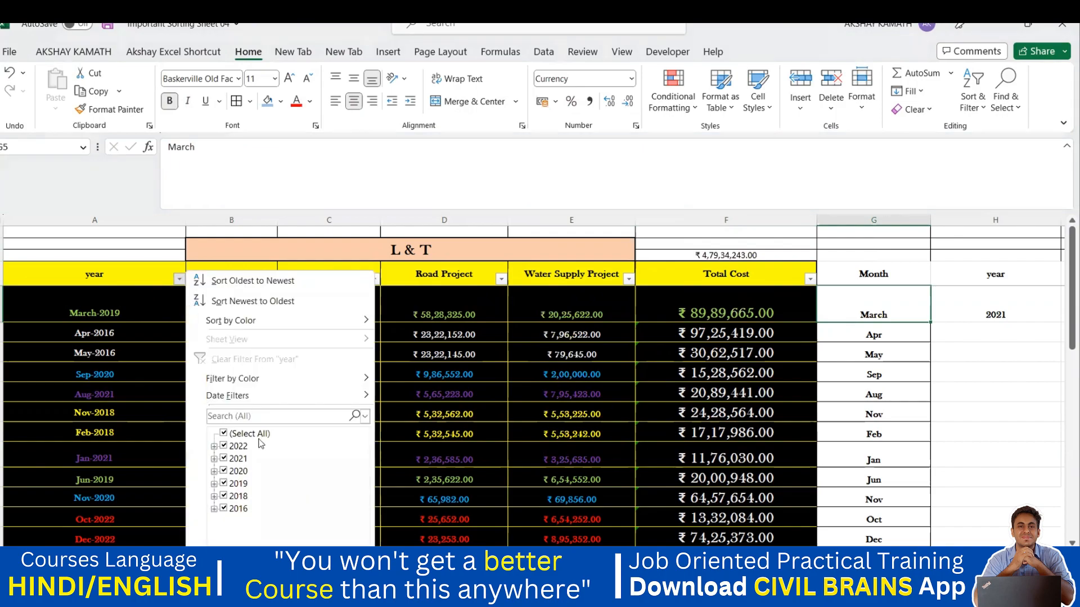
left_click(225, 433)
left_click(225, 447)
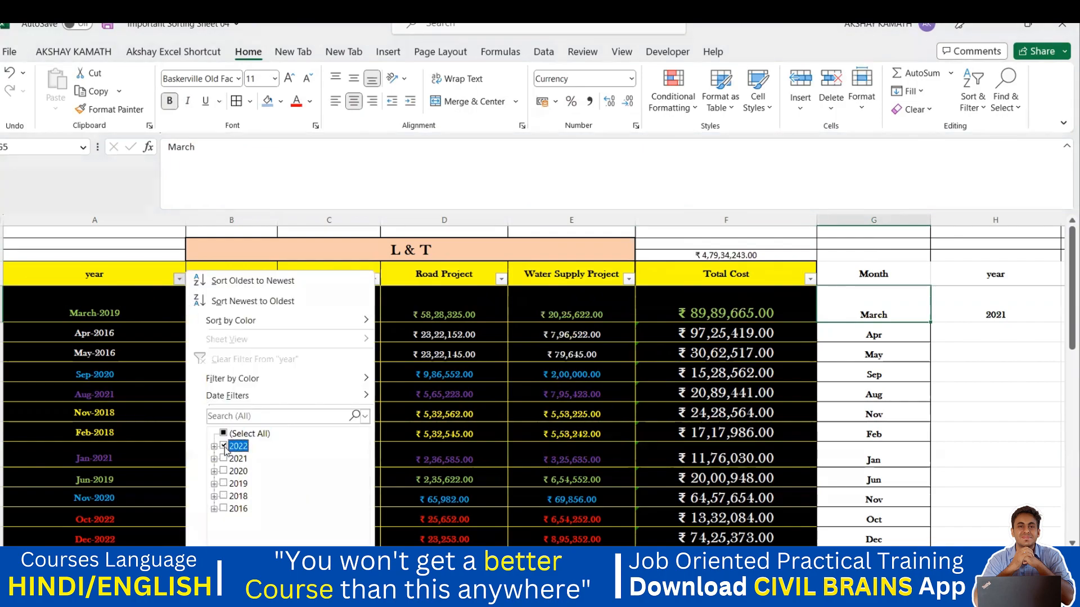
left_click(225, 459)
left_click(224, 472)
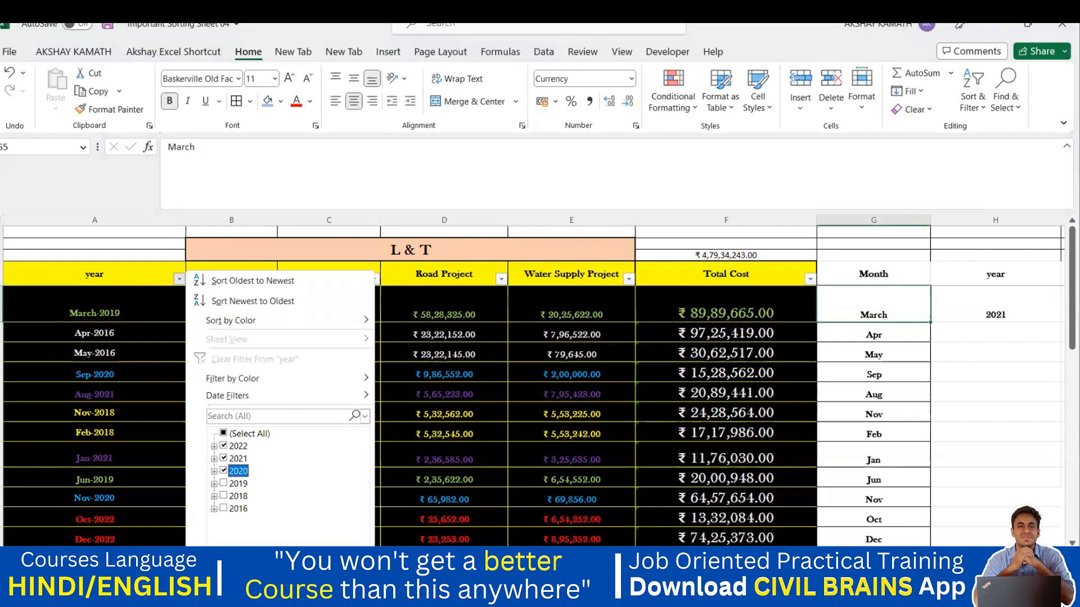
key("Return")
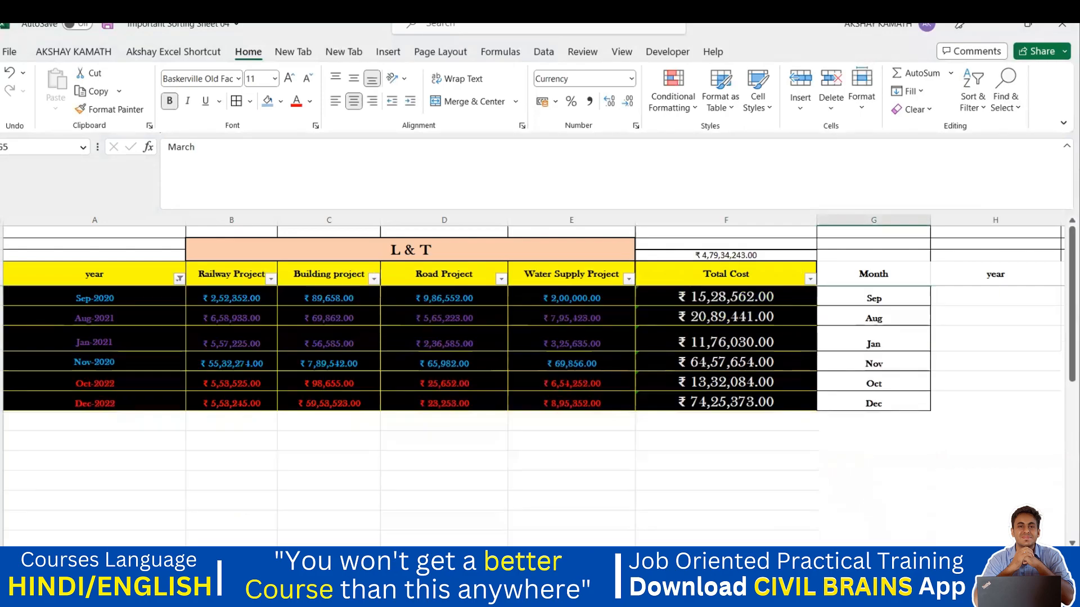
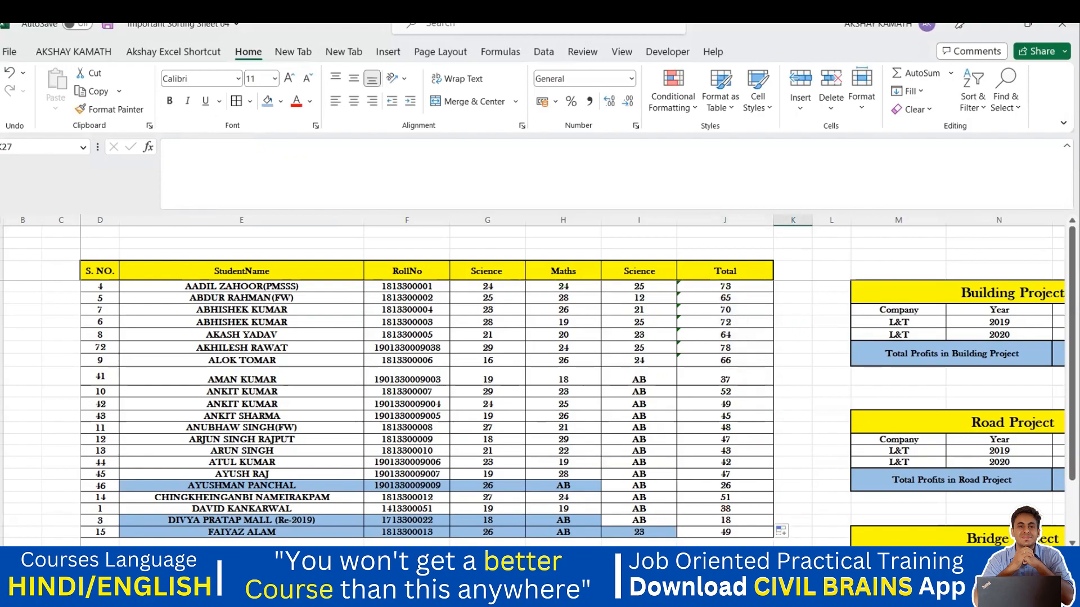
Examine the project profit tables and the SUBTOTAL formulas in R10 and R13 of the column R number list.
scroll(963, 435, "right", 4)
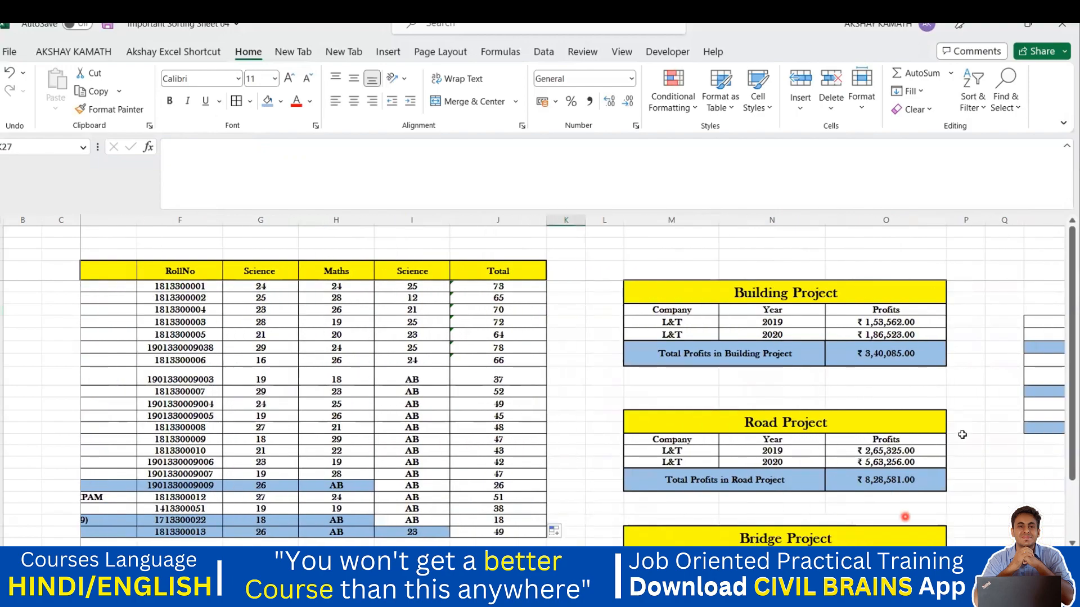
scroll(963, 434, "down", 3)
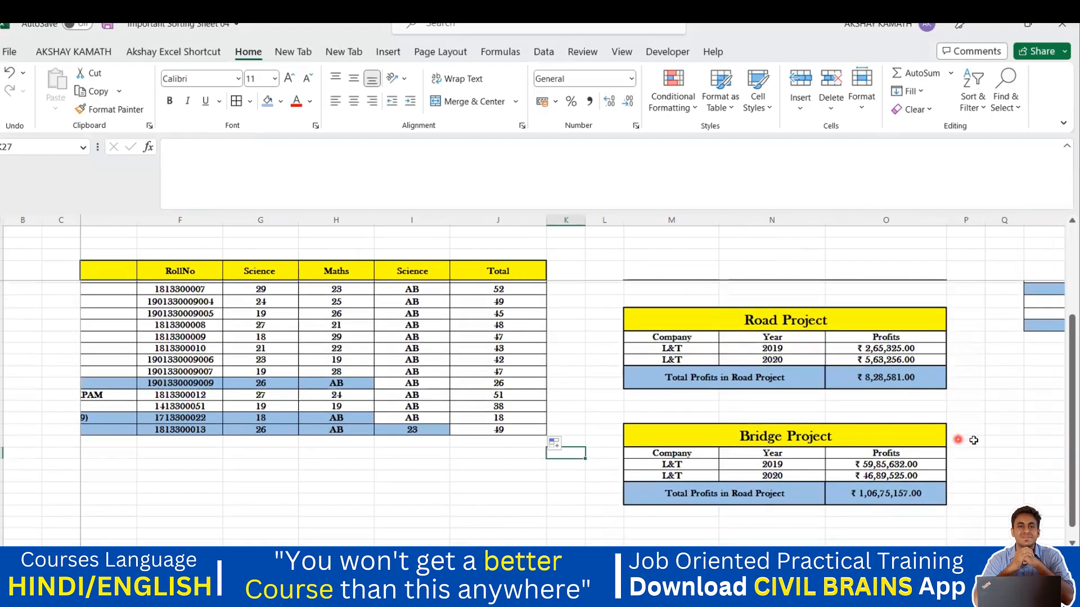
scroll(976, 441, "up", 2)
scroll(979, 434, "up", 1)
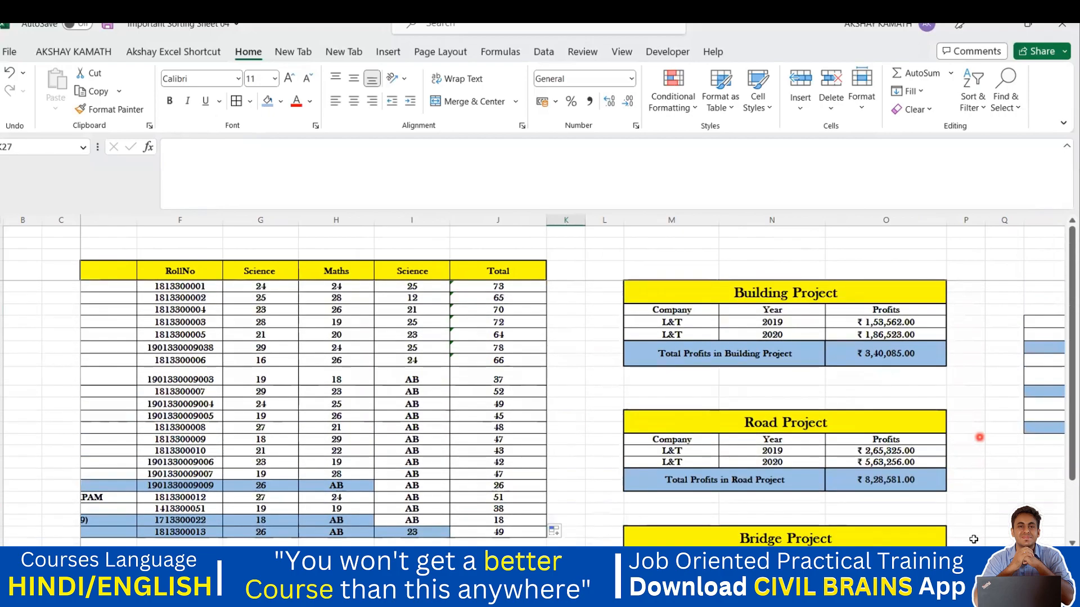
scroll(979, 435, "right", 1)
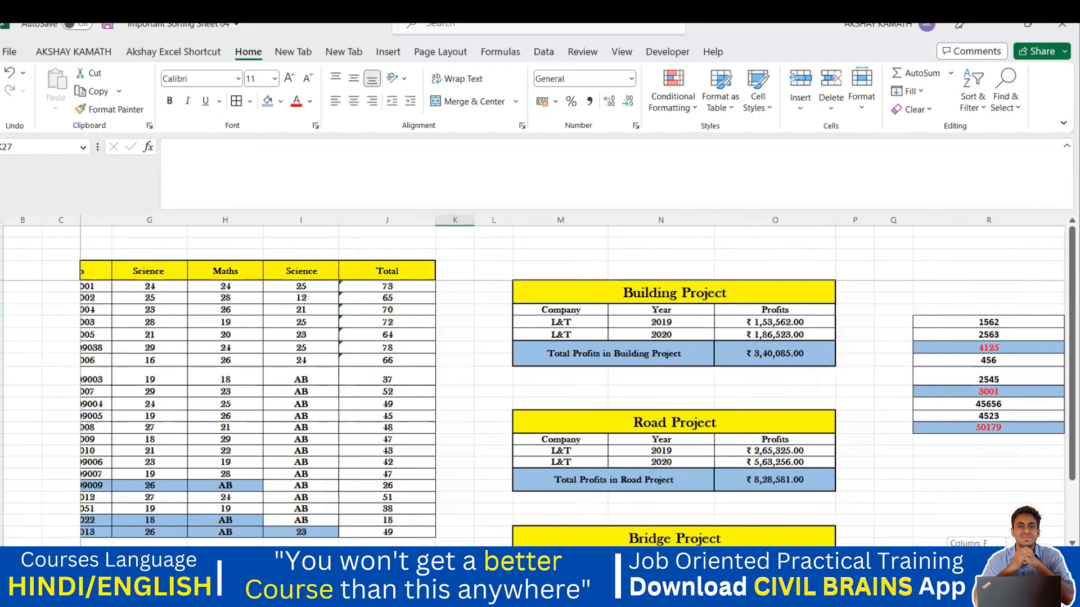
scroll(979, 435, "right", 1)
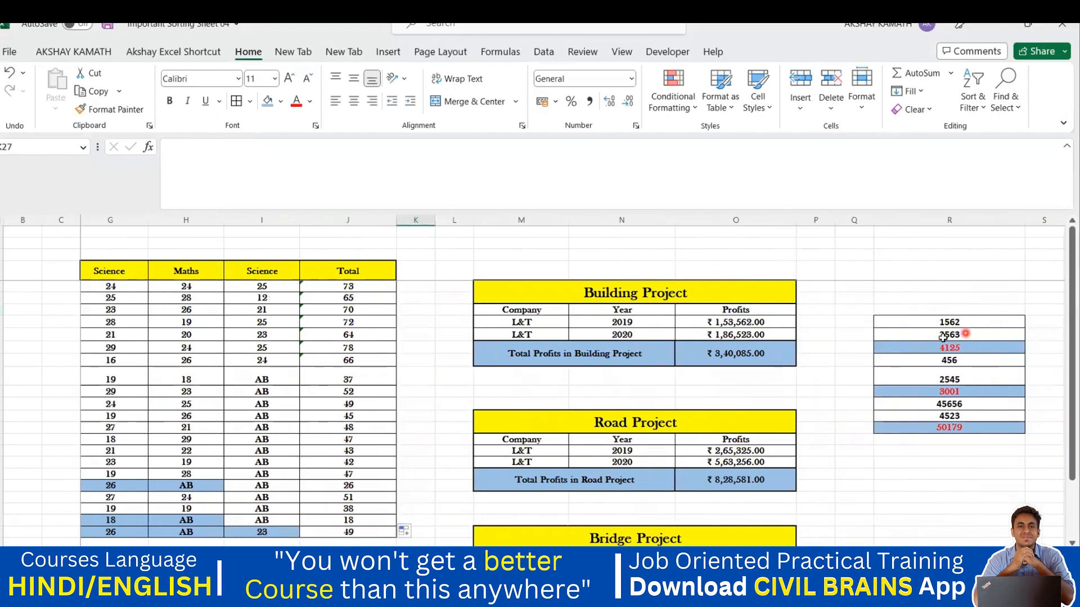
left_click_drag(964, 321, 964, 334)
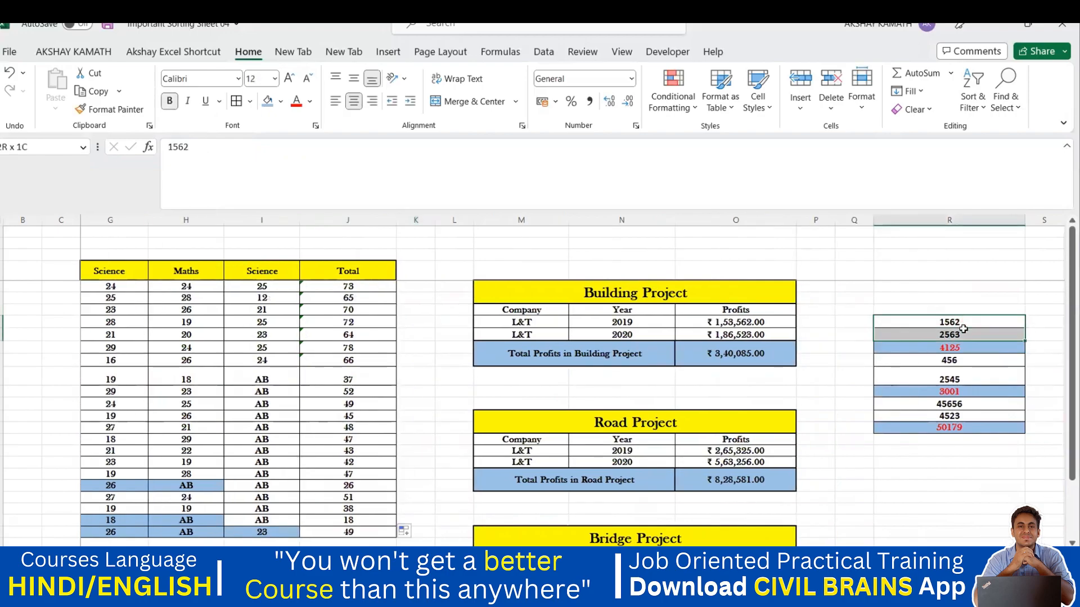
double_click(967, 350)
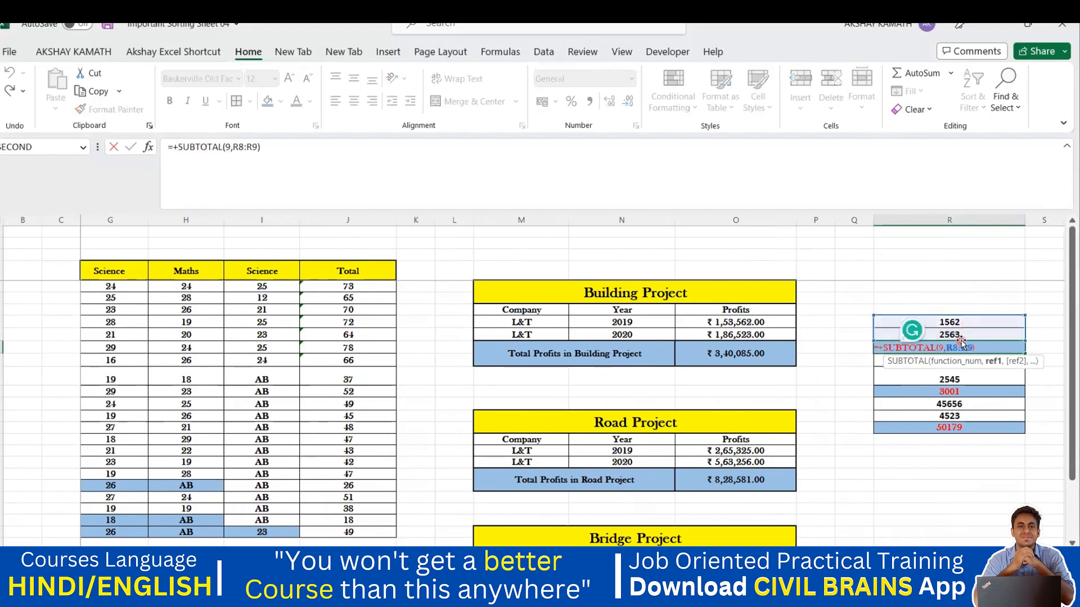
key("Return")
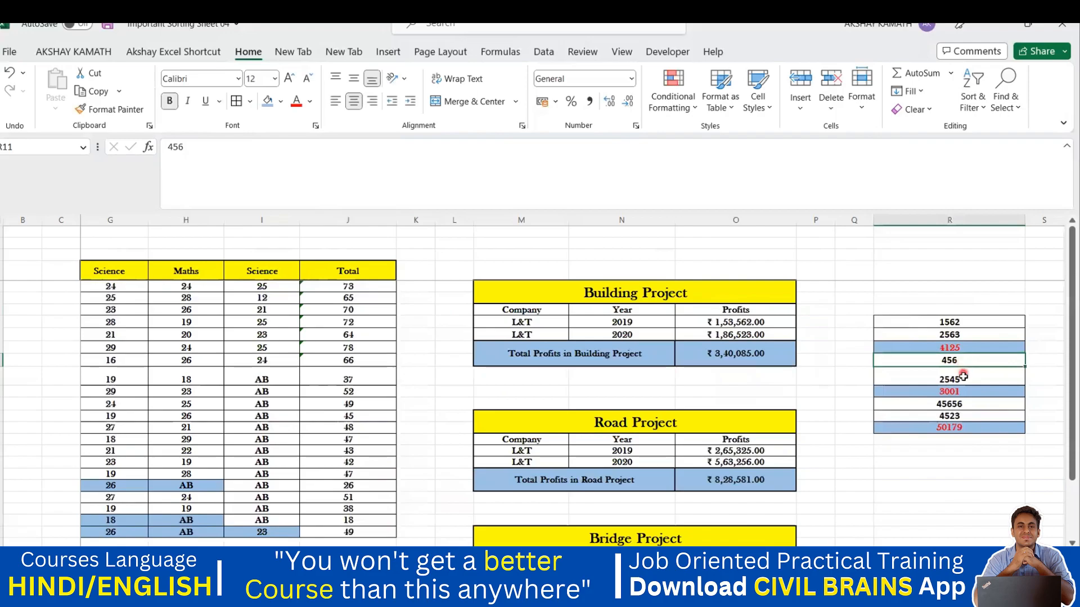
double_click(1002, 392)
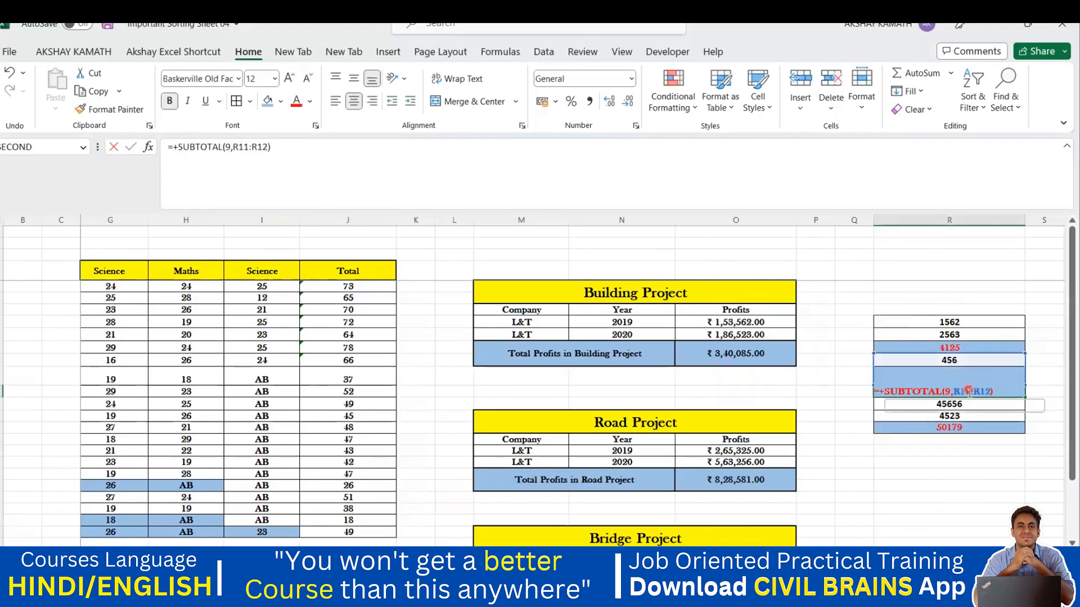
key("Return")
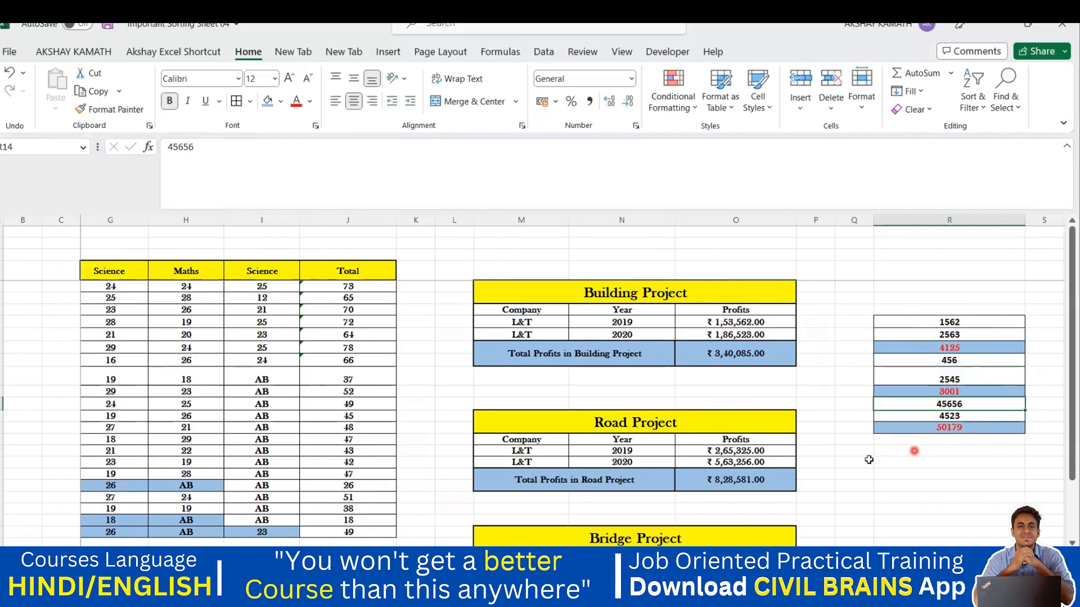
Enter the label TOATL in Q18, below and beside the column R number list.
left_click(931, 448)
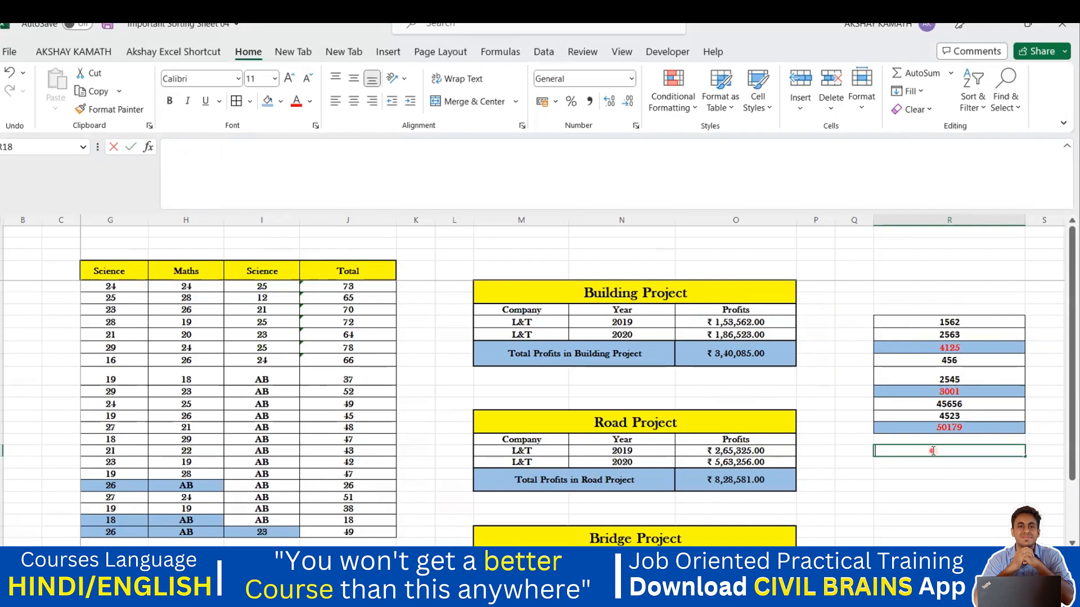
double_click(931, 451)
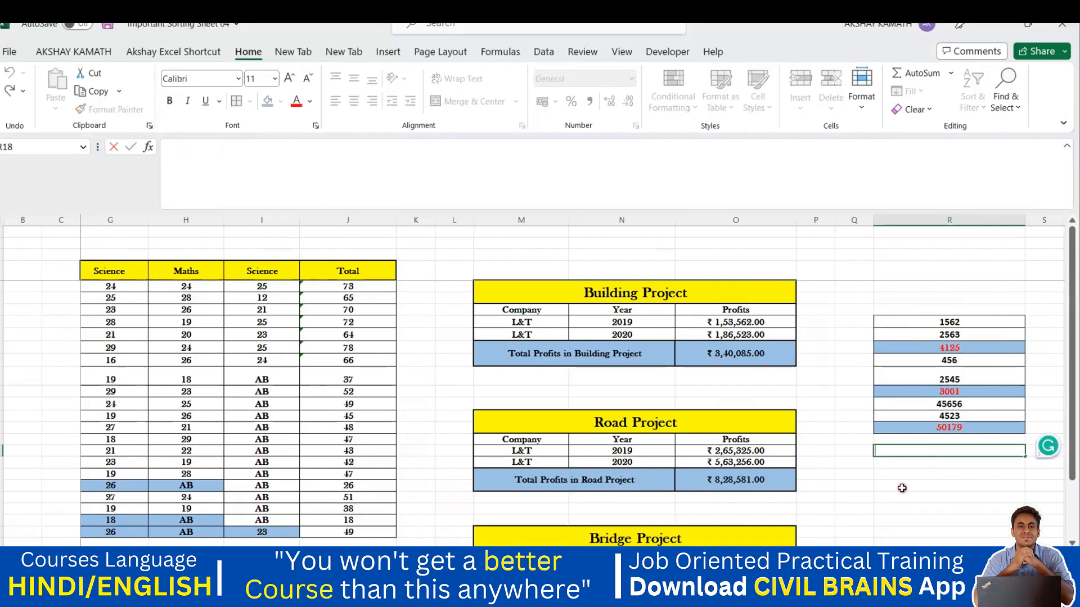
key("Return")
key("Return")
key("Return")
left_click(843, 448)
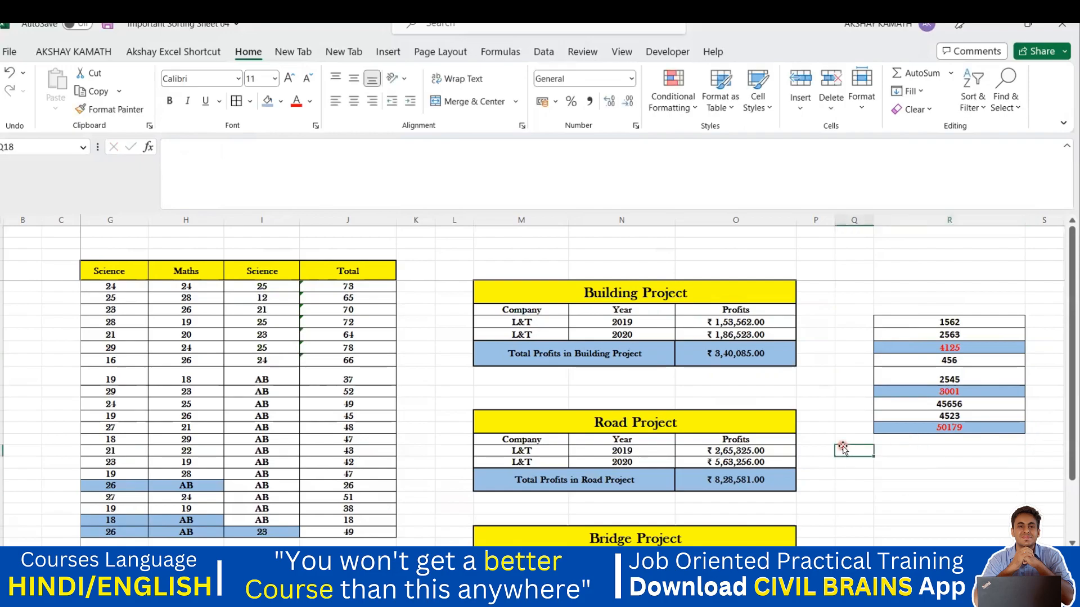
type("TO")
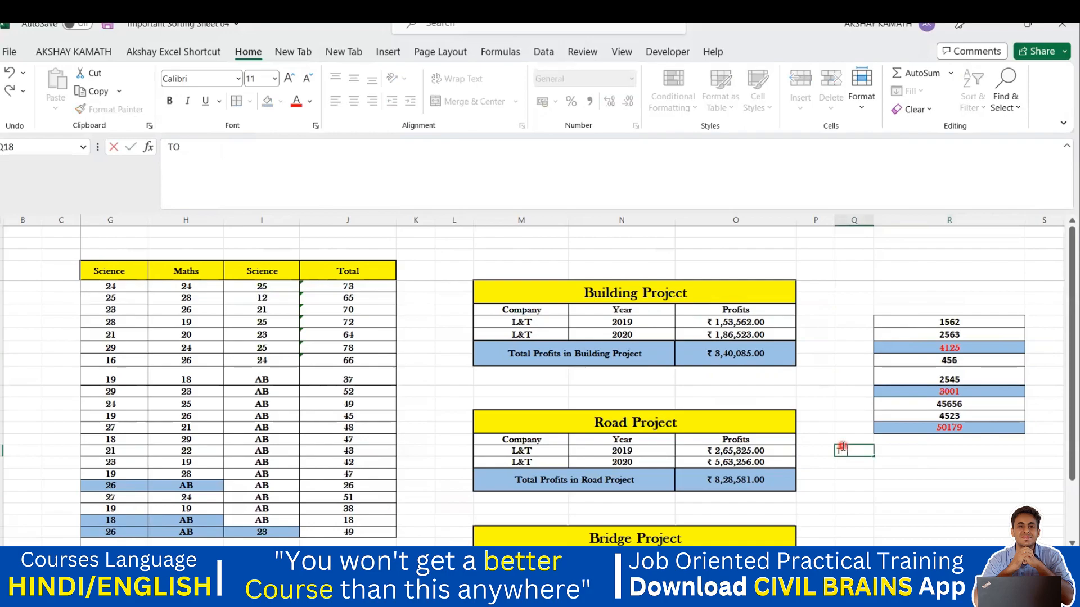
type("ATL")
left_click(938, 485)
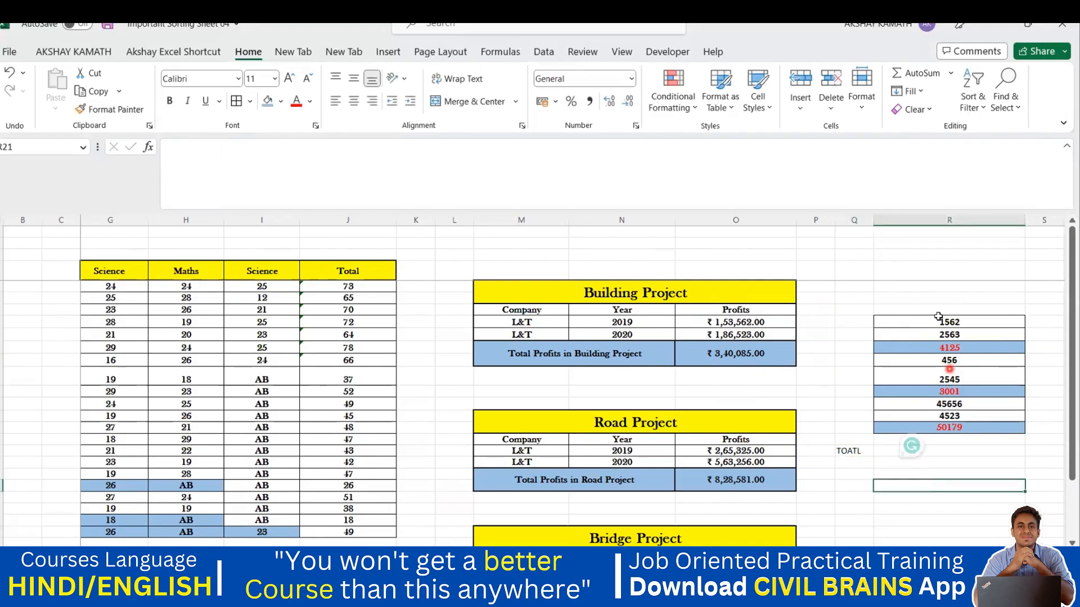
Total the whole column R list in R18 with AutoSum, using =SUM(R8:R16).
left_click(927, 449)
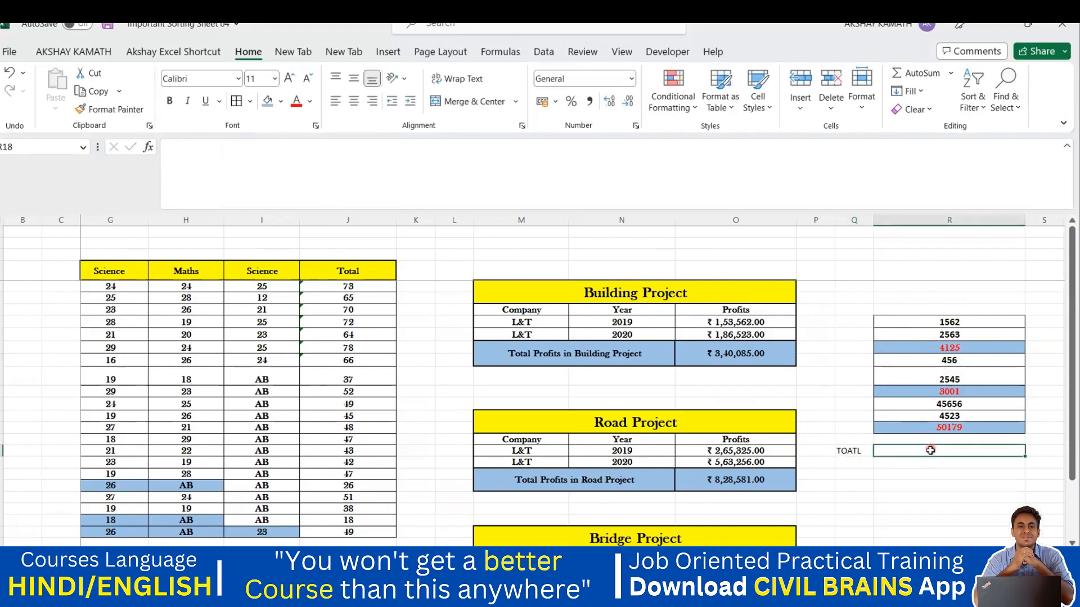
left_click(922, 75)
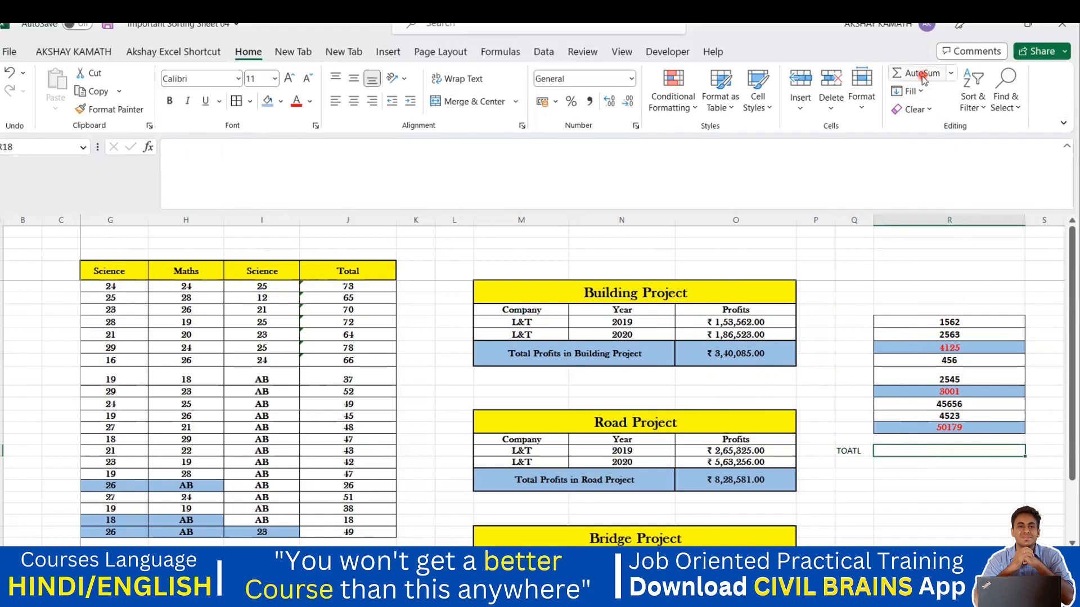
double_click(922, 75)
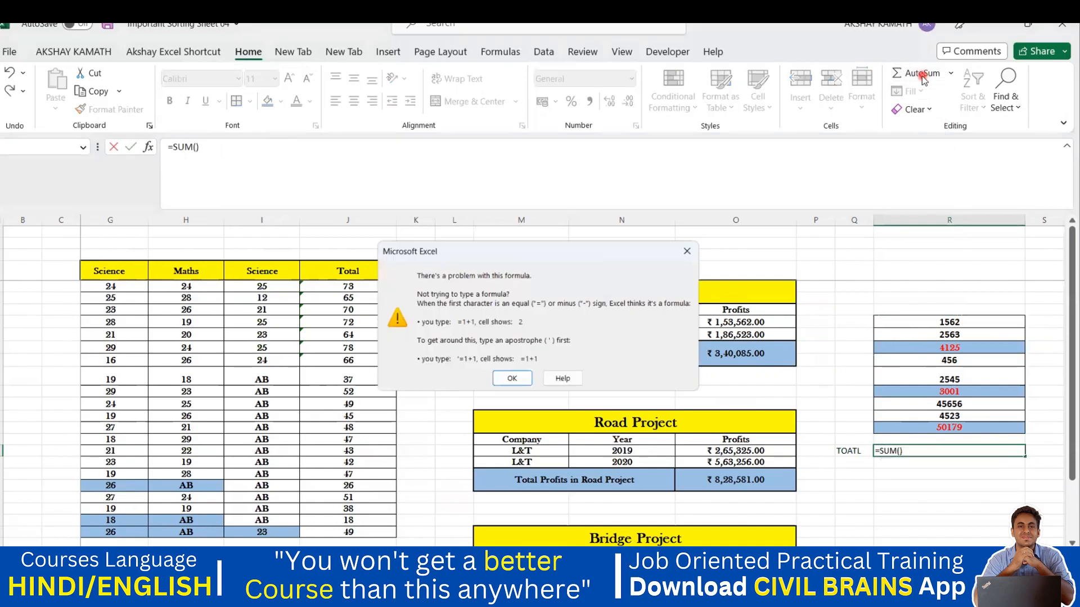
left_click(510, 382)
left_click_drag(934, 323, 936, 427)
key("Return")
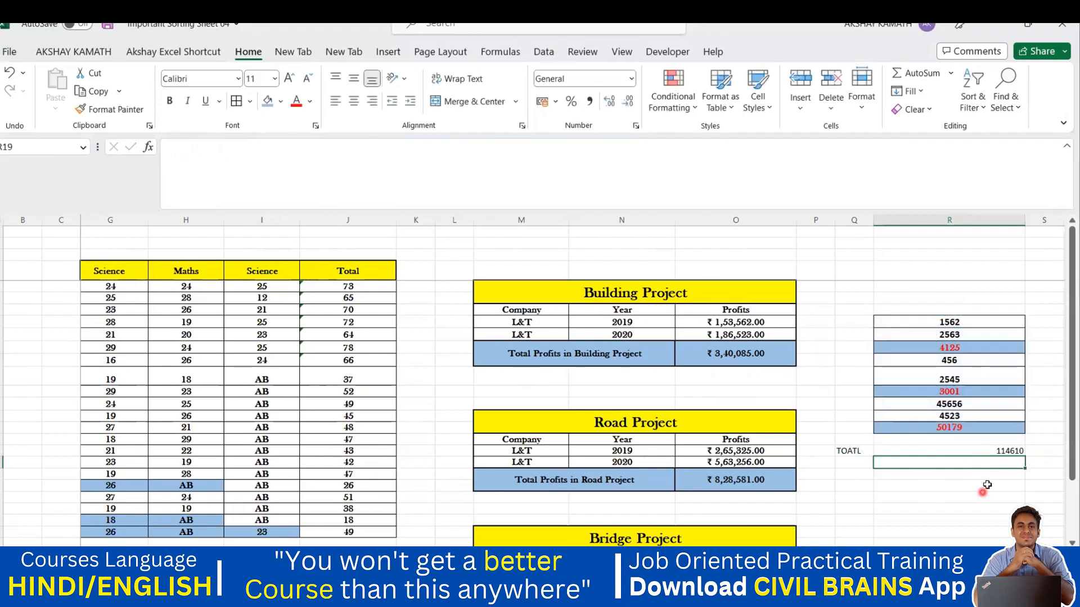
Review the range used by the SUM formula in R18 and the first two list figures, R8:R9.
double_click(1002, 452)
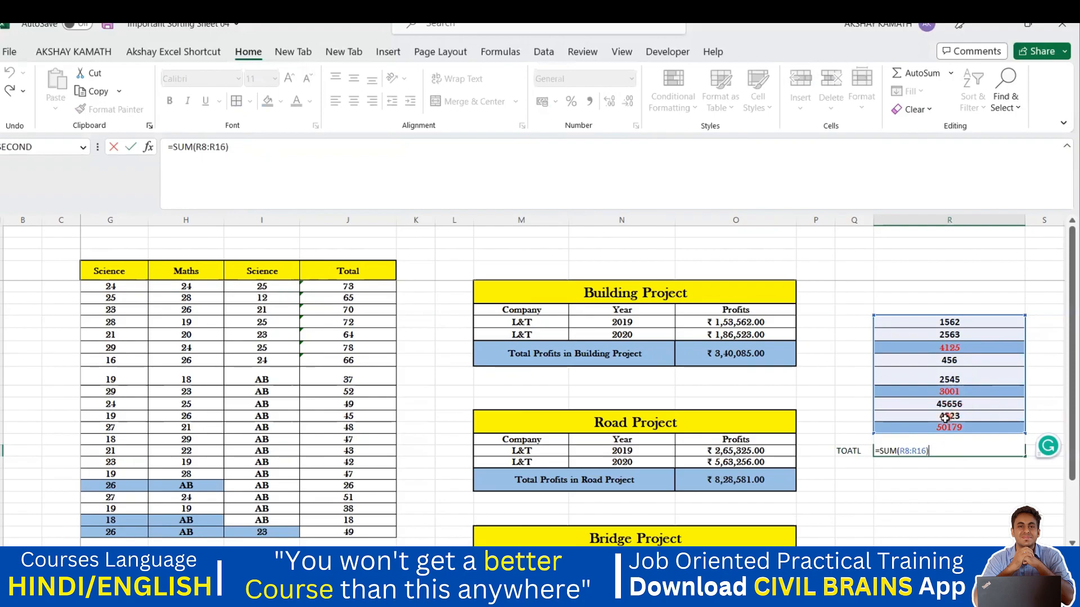
left_click(954, 431)
left_click_drag(954, 323, 954, 336)
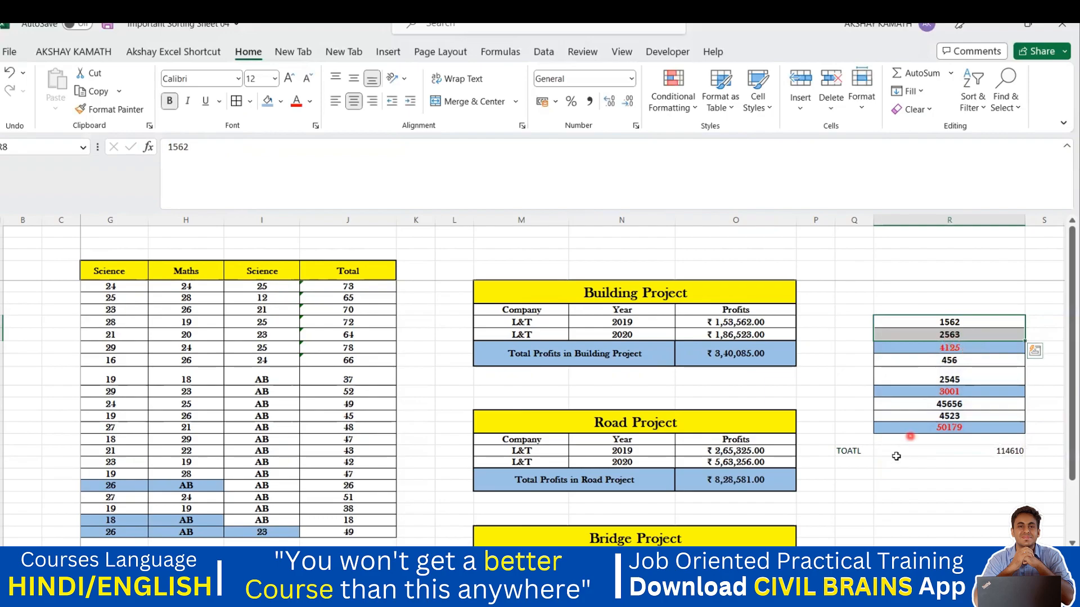
left_click(994, 452)
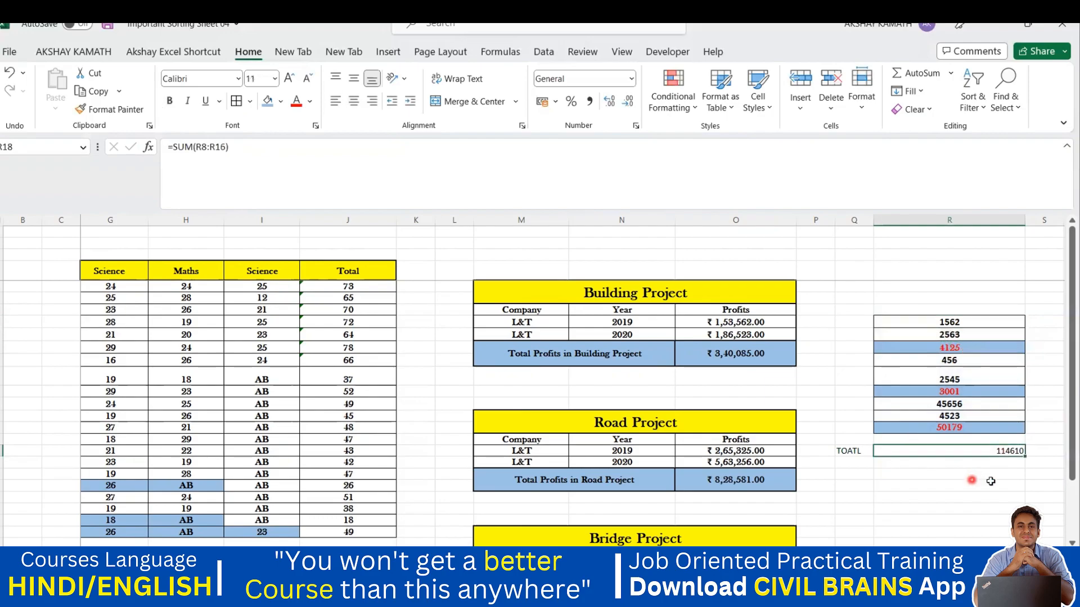
Add the three subtotals of the column R list in S18 with the formula +R10+R13+R16.
scroll(1007, 472, "right", 1)
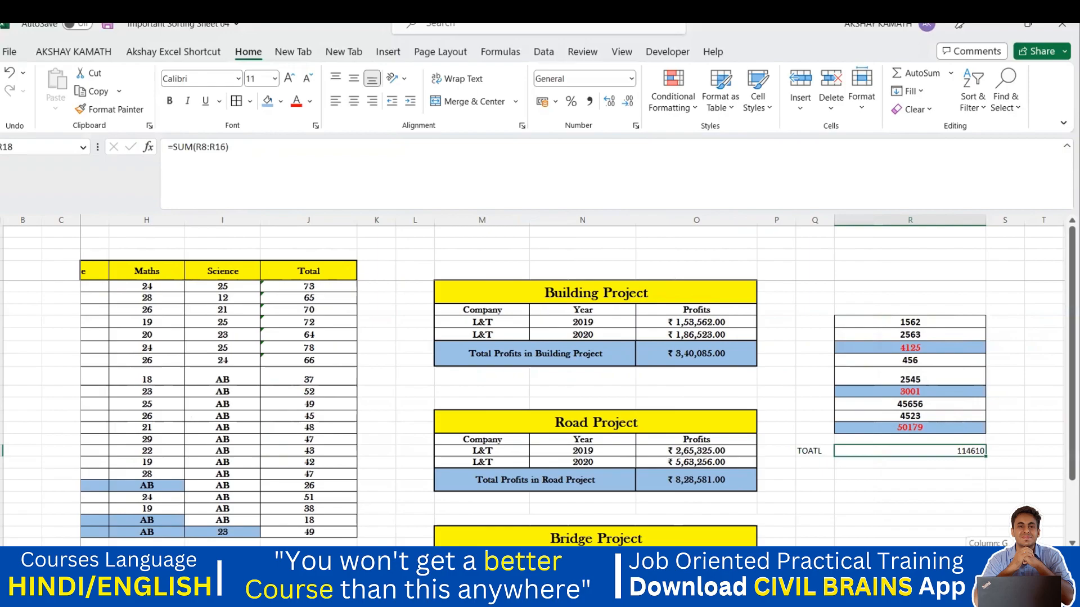
left_click(1013, 450)
type("+")
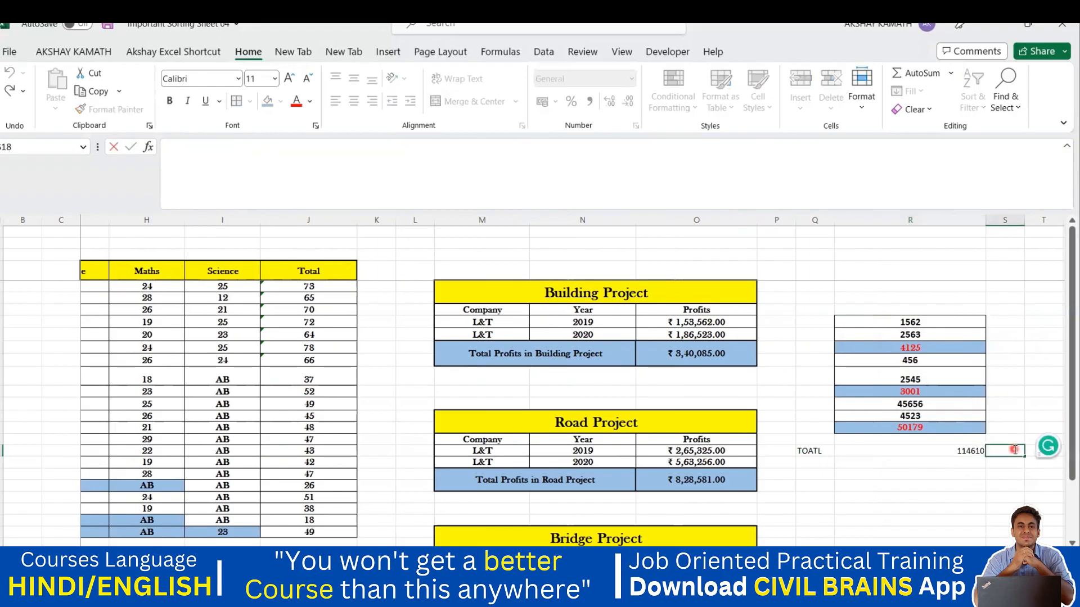
left_click(930, 347)
type("+R10+")
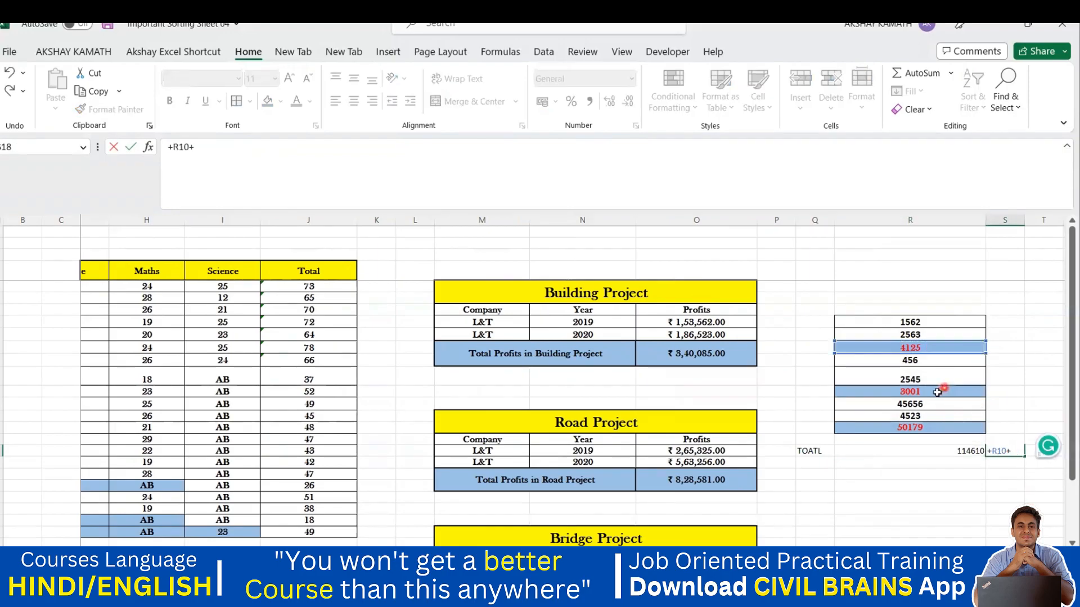
left_click(936, 392)
type("+")
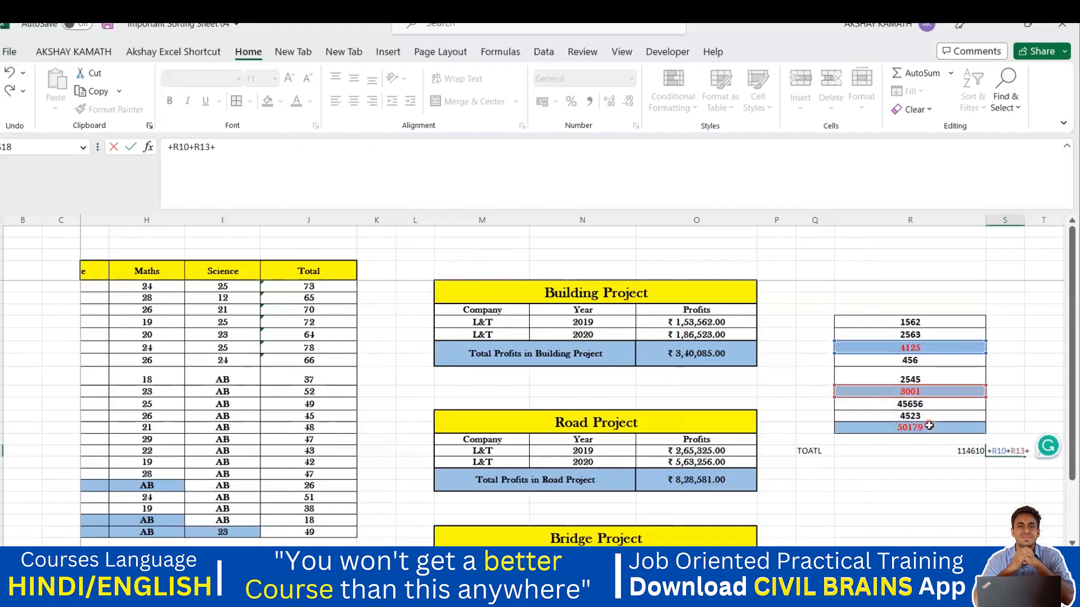
left_click(929, 427)
key("Return")
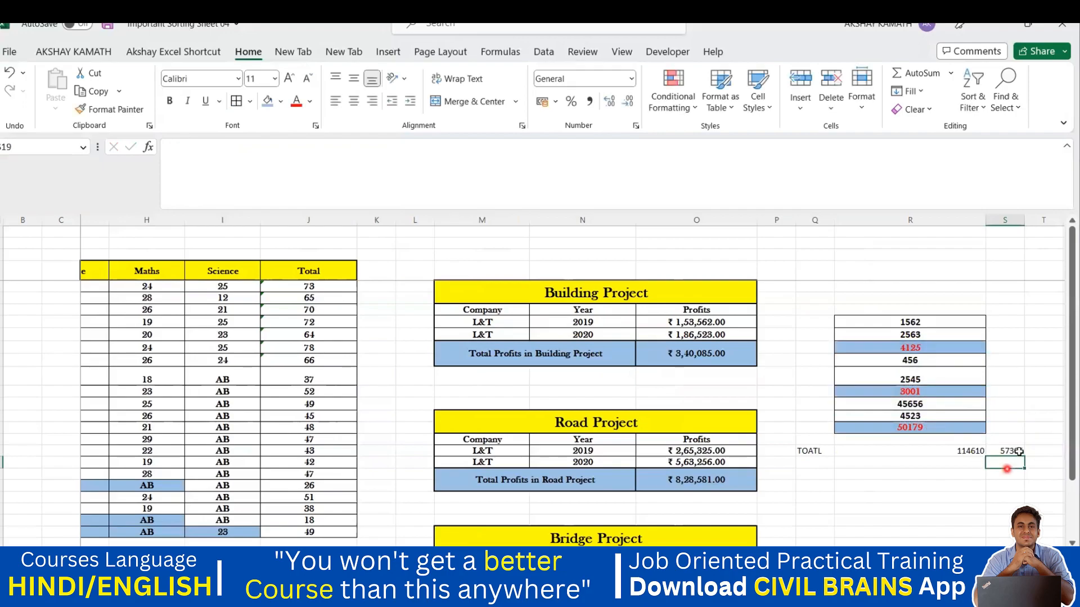
Replace the SUM formula in R18 with +AGGREGATE(9,0,R8:R16), which sums the list while ignoring nested subtotals.
left_click(973, 450)
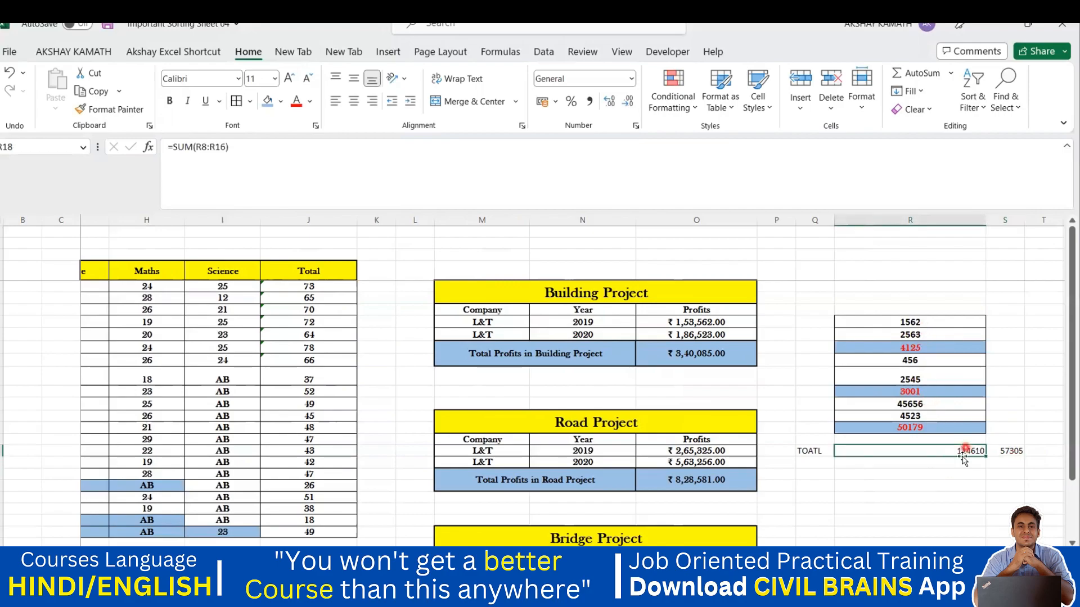
left_click(966, 473)
left_click(970, 452)
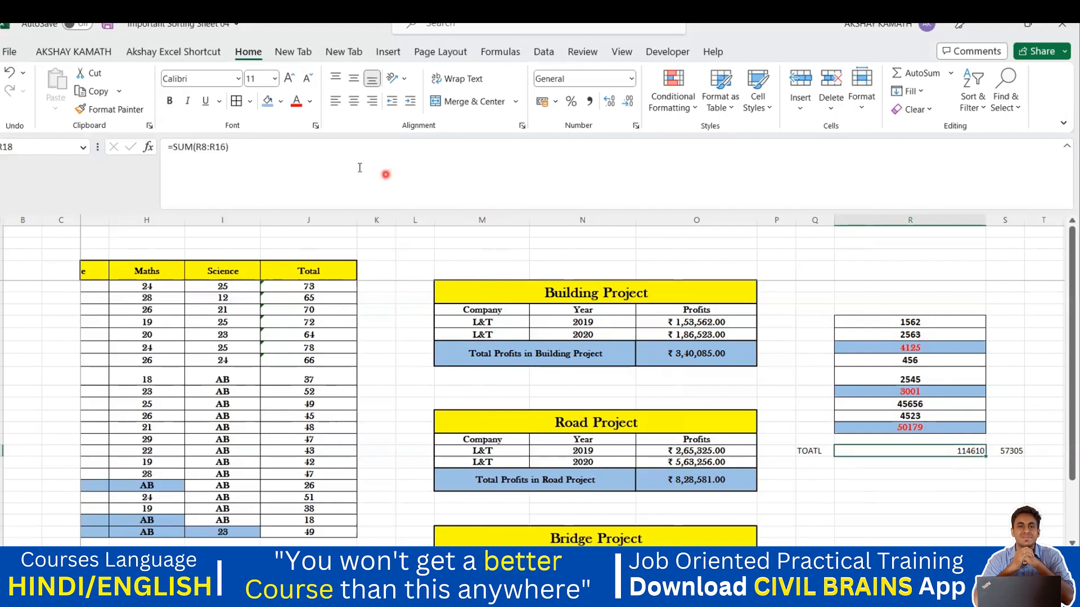
triple_click(198, 158)
type("+A")
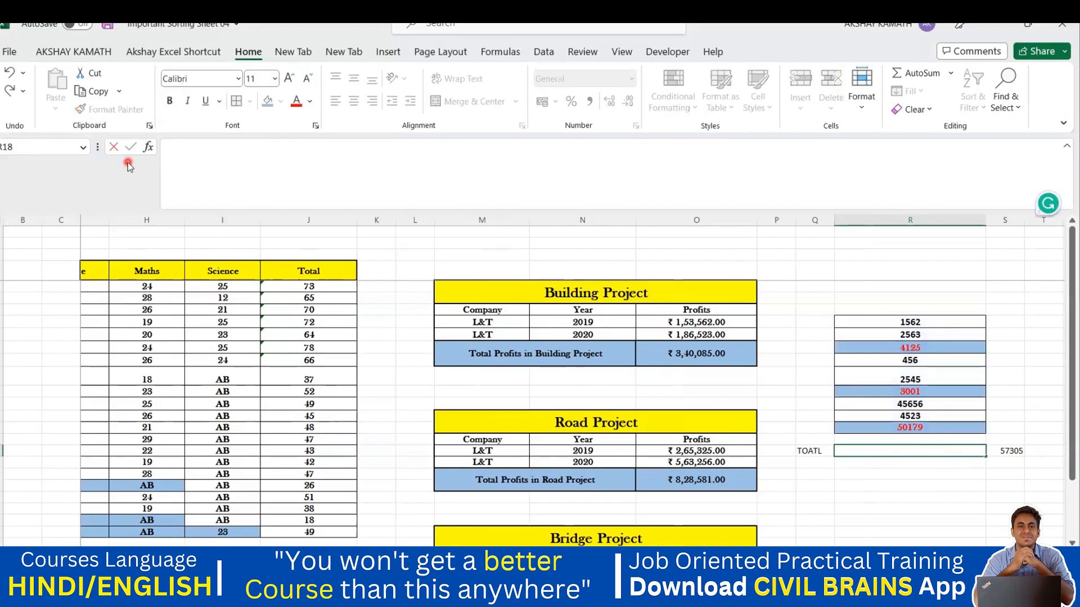
type("GG")
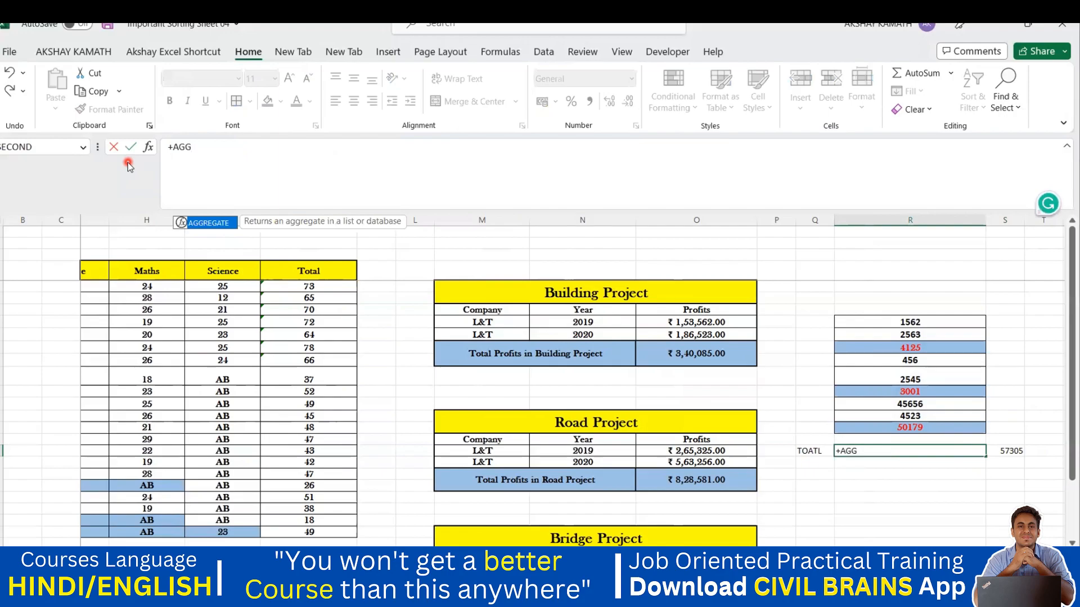
double_click(209, 224)
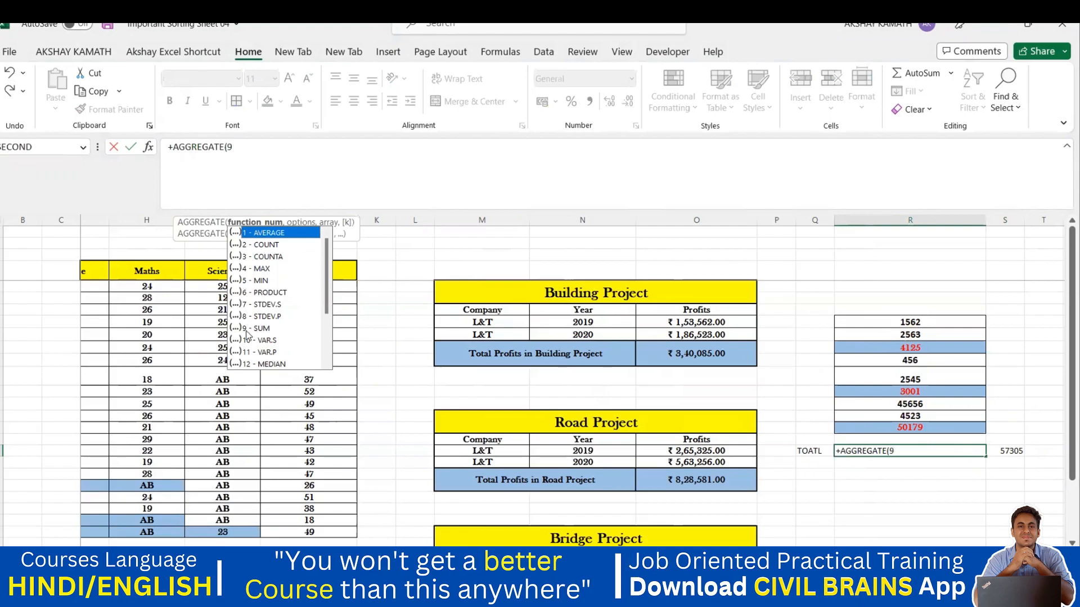
type(",0")
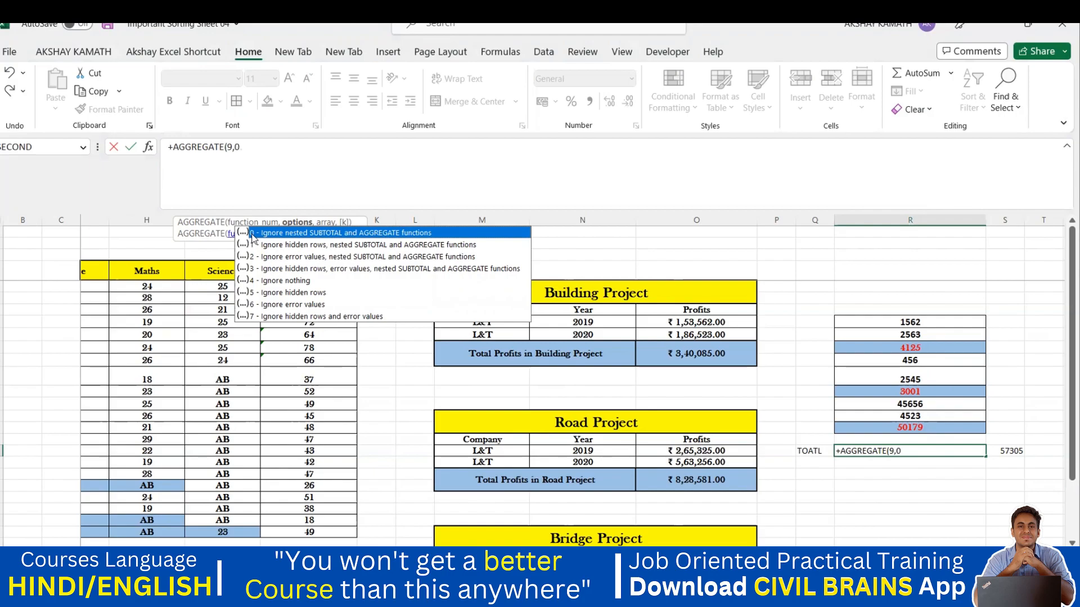
type(",")
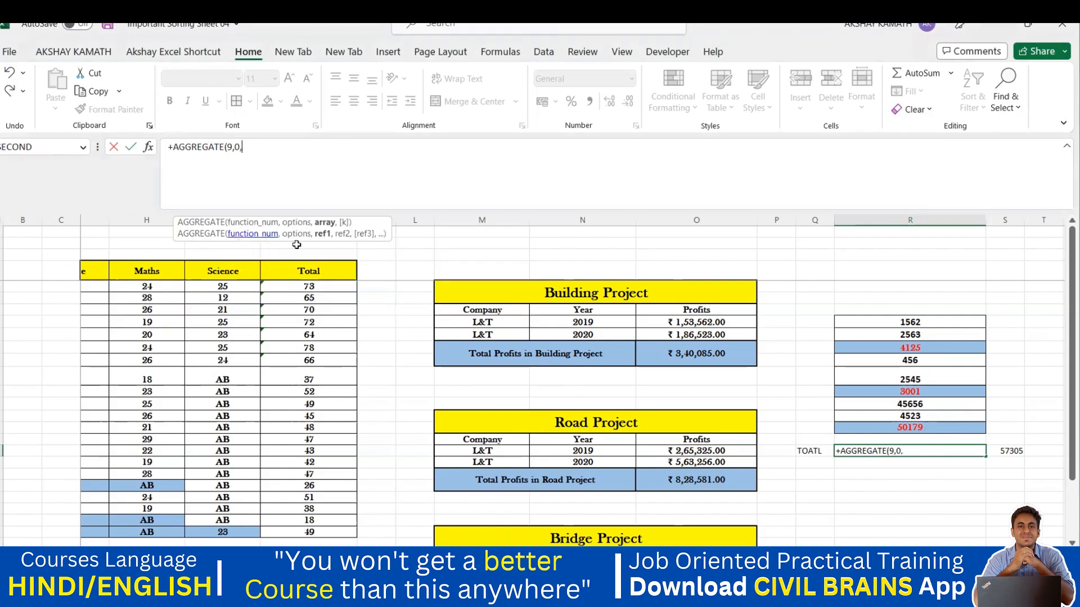
left_click_drag(942, 324, 941, 427)
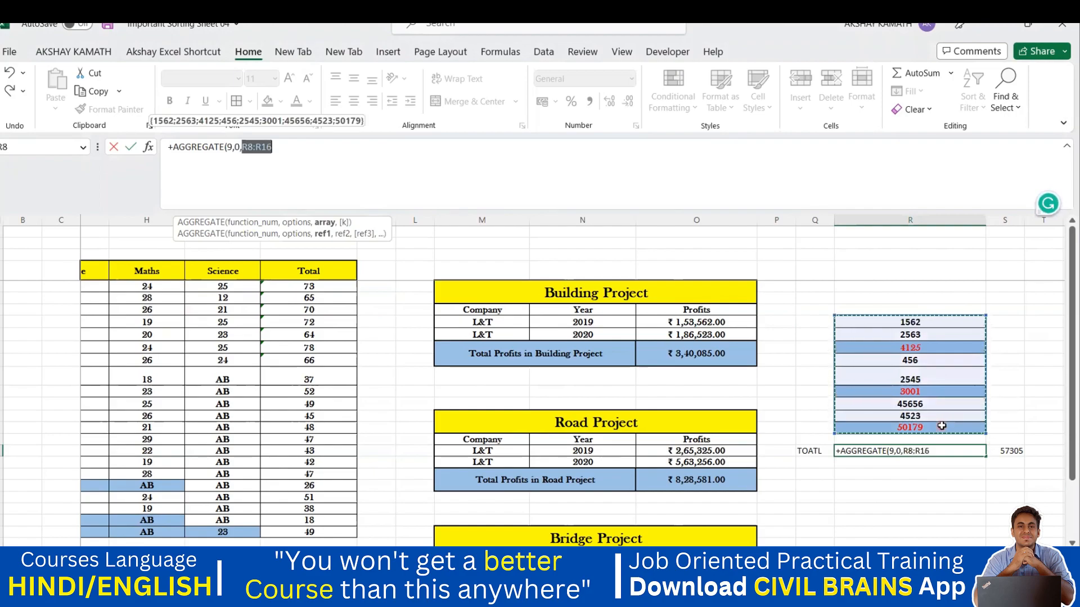
type(")")
key("Return")
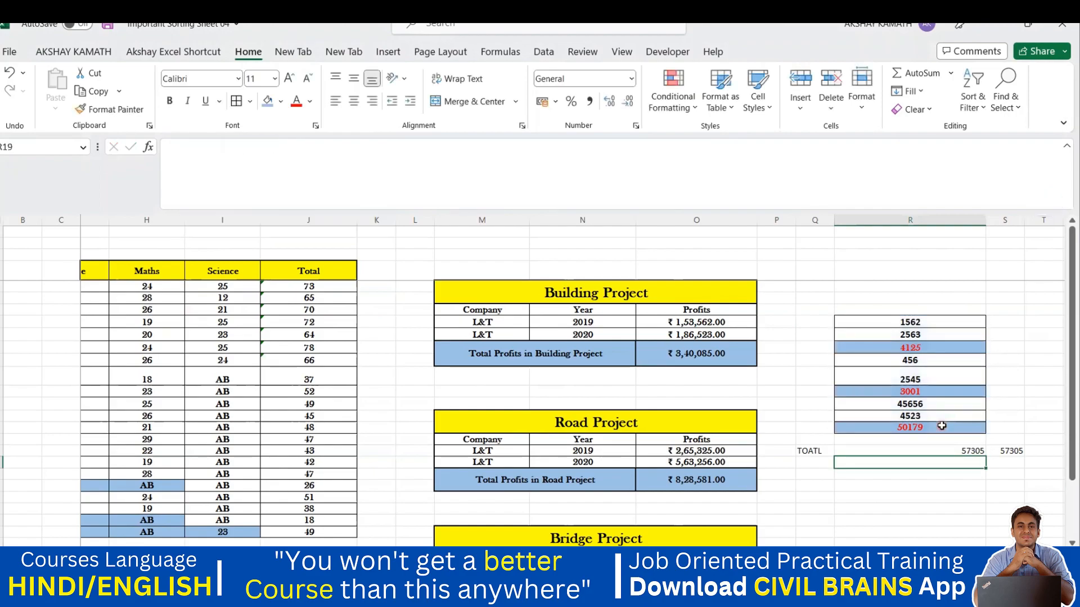
Compare the formulas in R18 and S18, and review the profit tables of the Building, Road and Bridge projects.
left_click(969, 452)
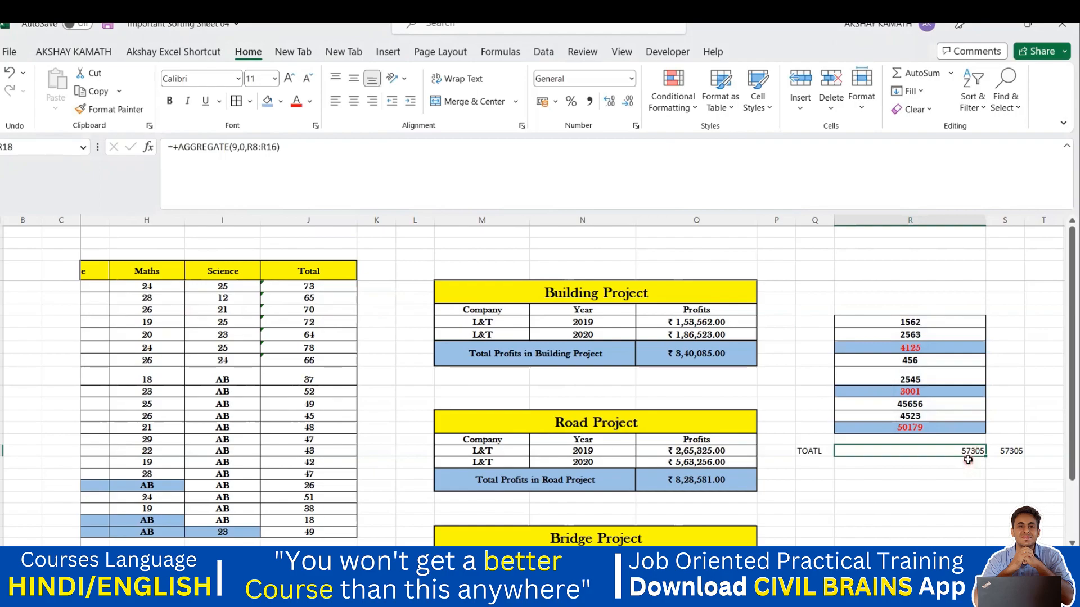
left_click(1009, 475)
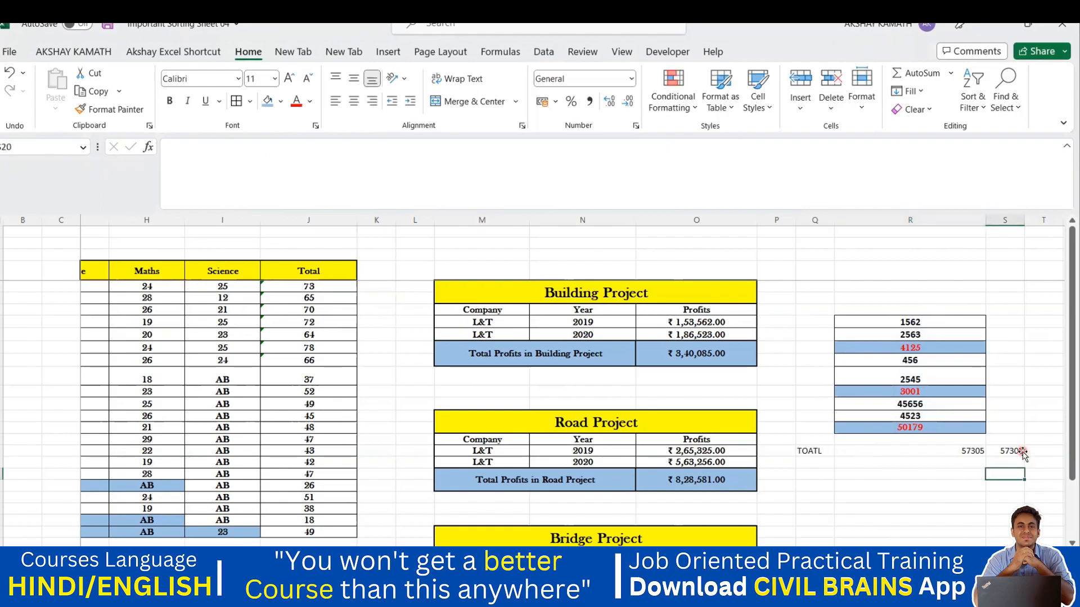
left_click(1023, 454)
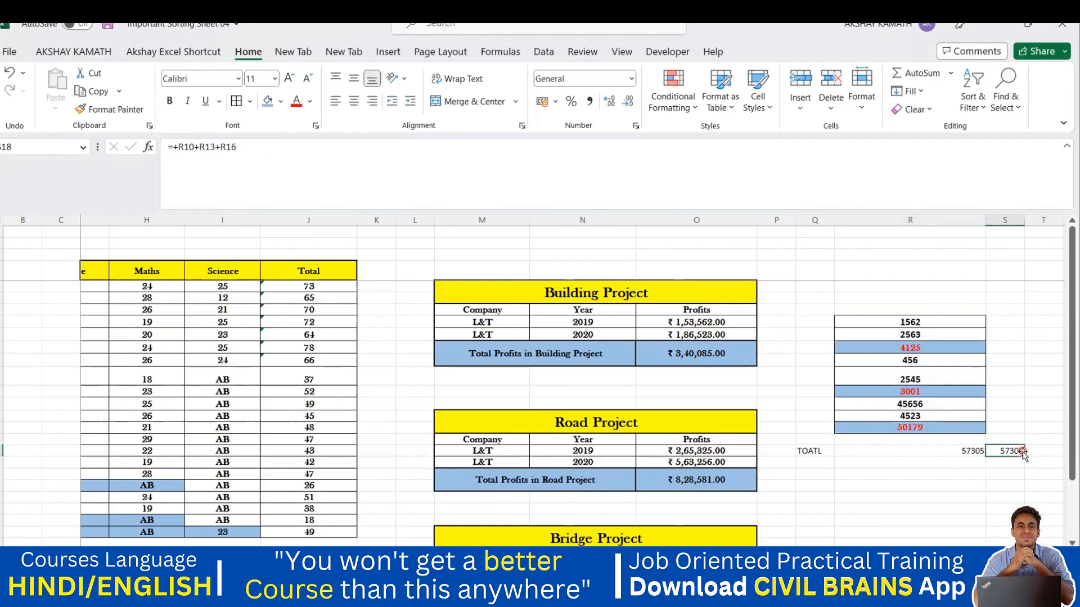
left_click(970, 452)
scroll(928, 490, "down", 2)
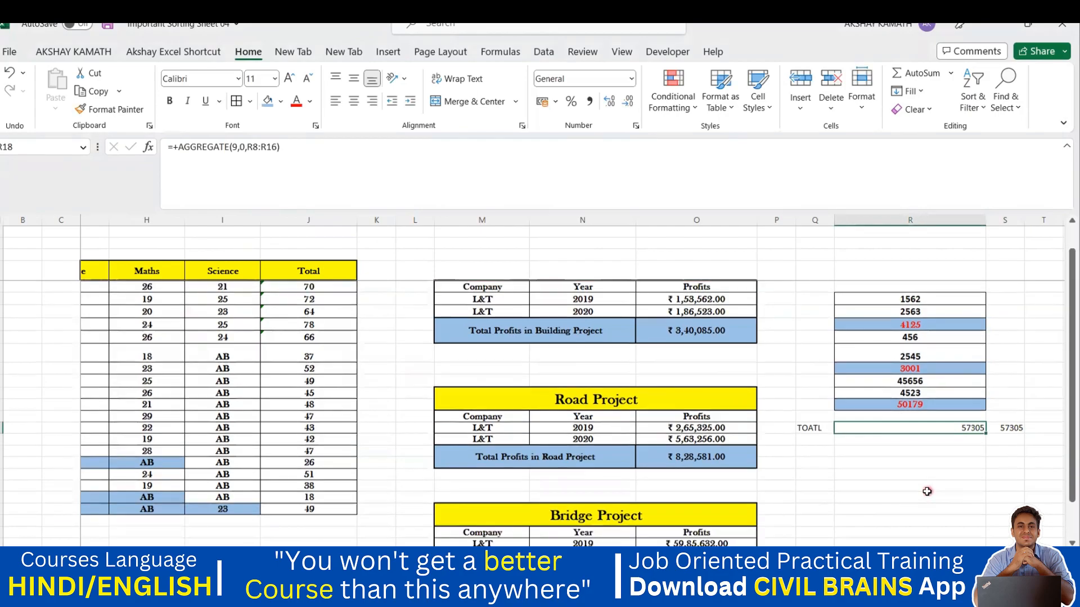
scroll(690, 363, "down", 2)
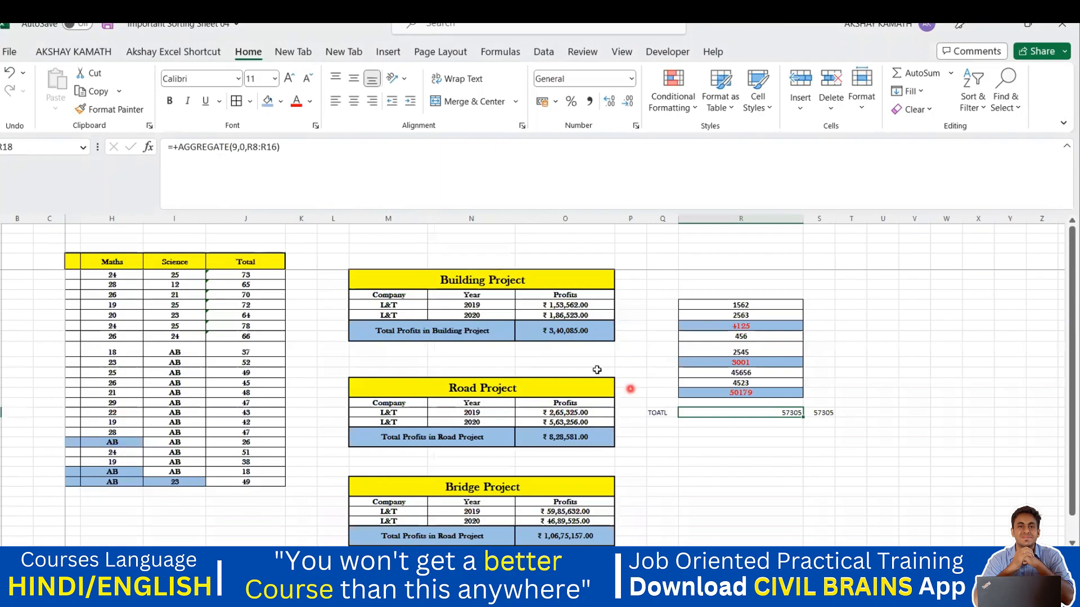
left_click(497, 387)
scroll(515, 486, "down", 1)
scroll(595, 489, "up", 1)
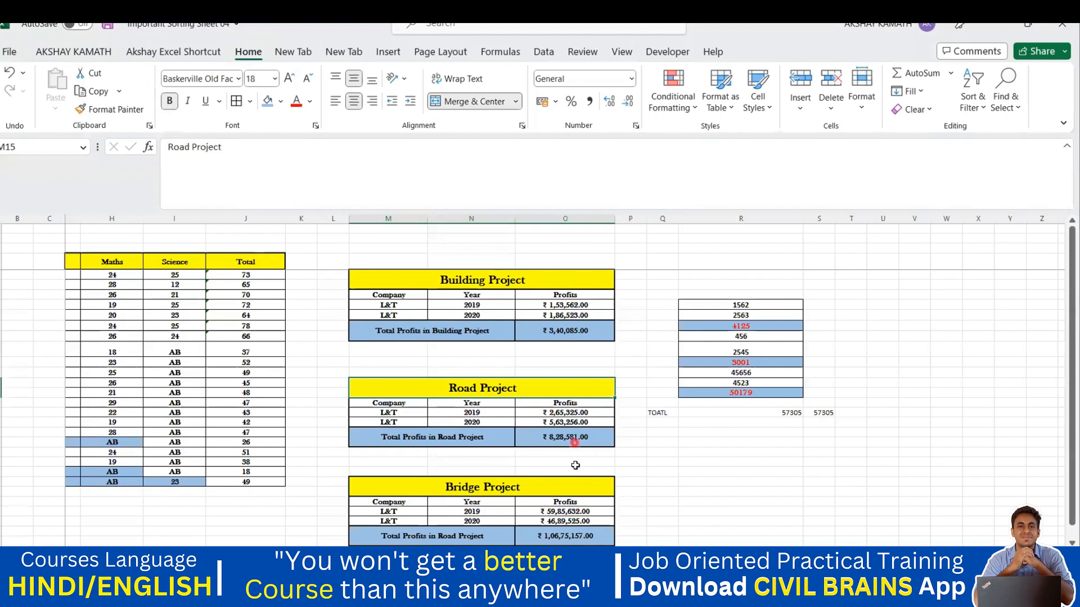
scroll(575, 466, "down", 1)
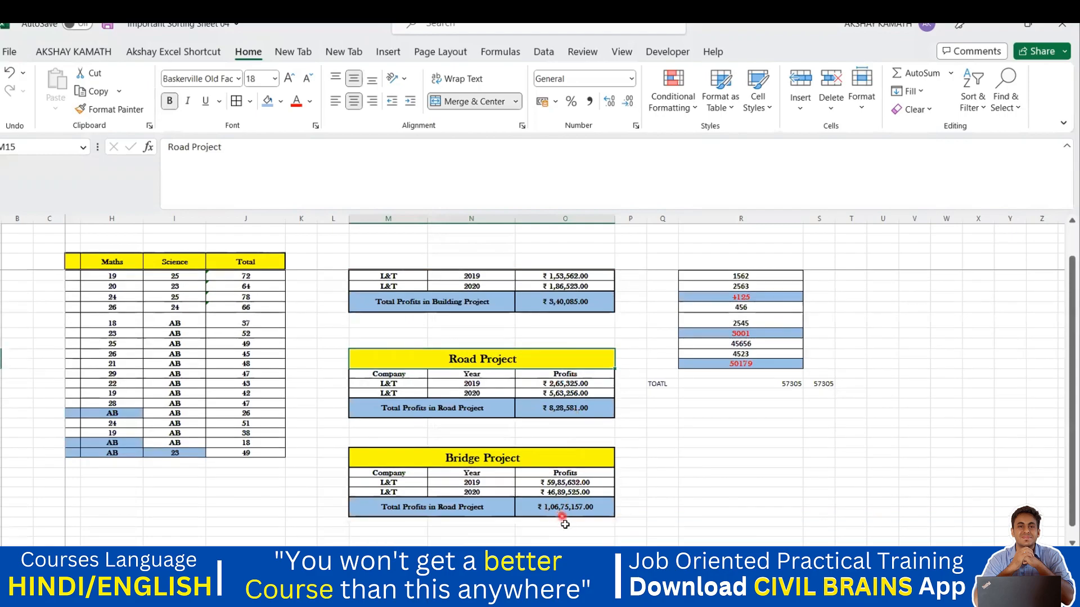
left_click(567, 533)
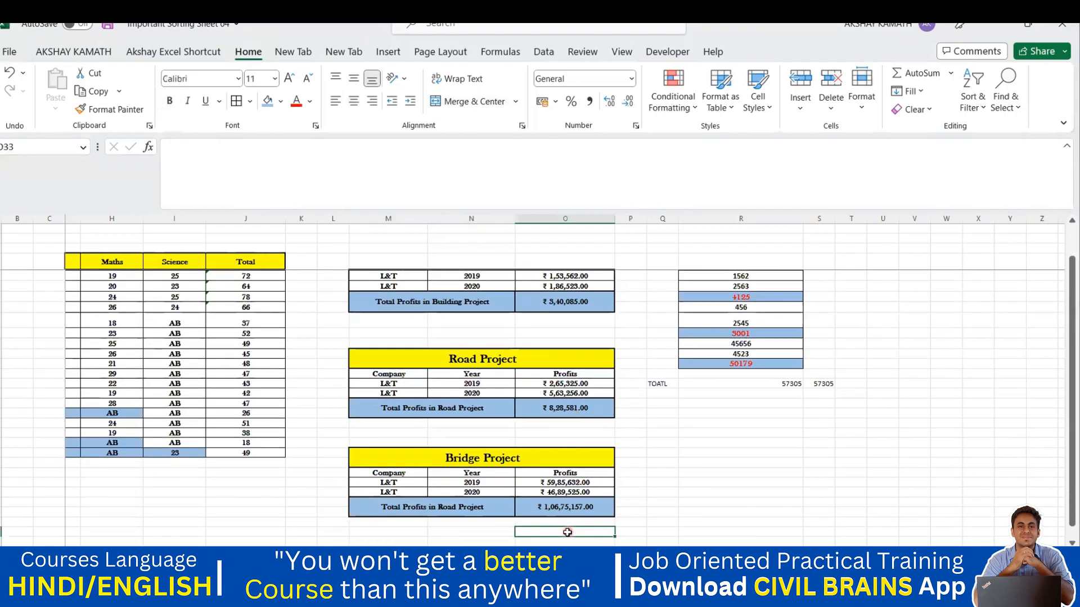
double_click(567, 533)
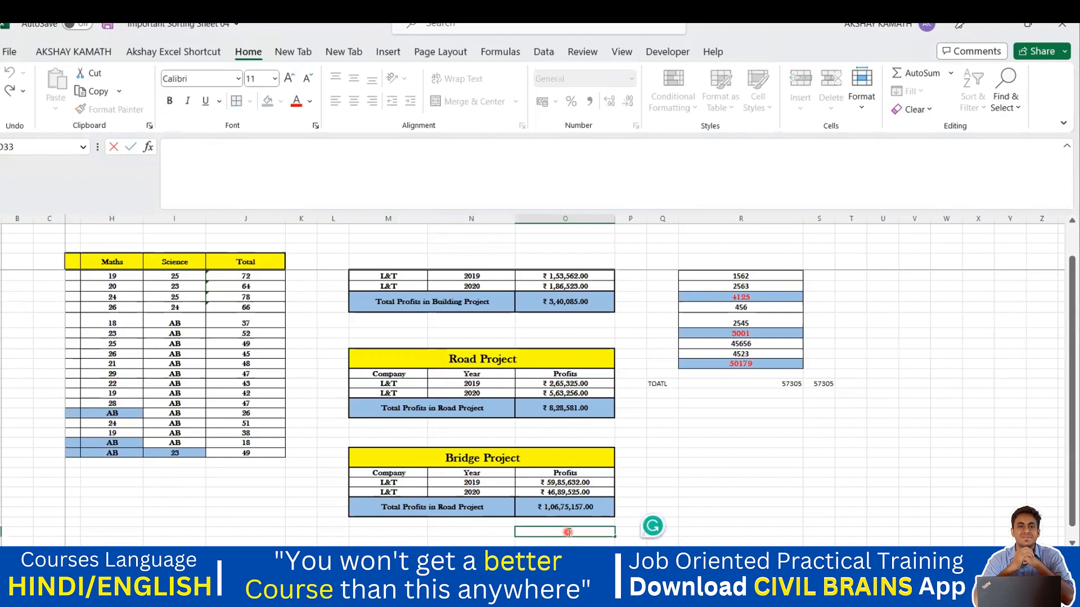
type("+SU")
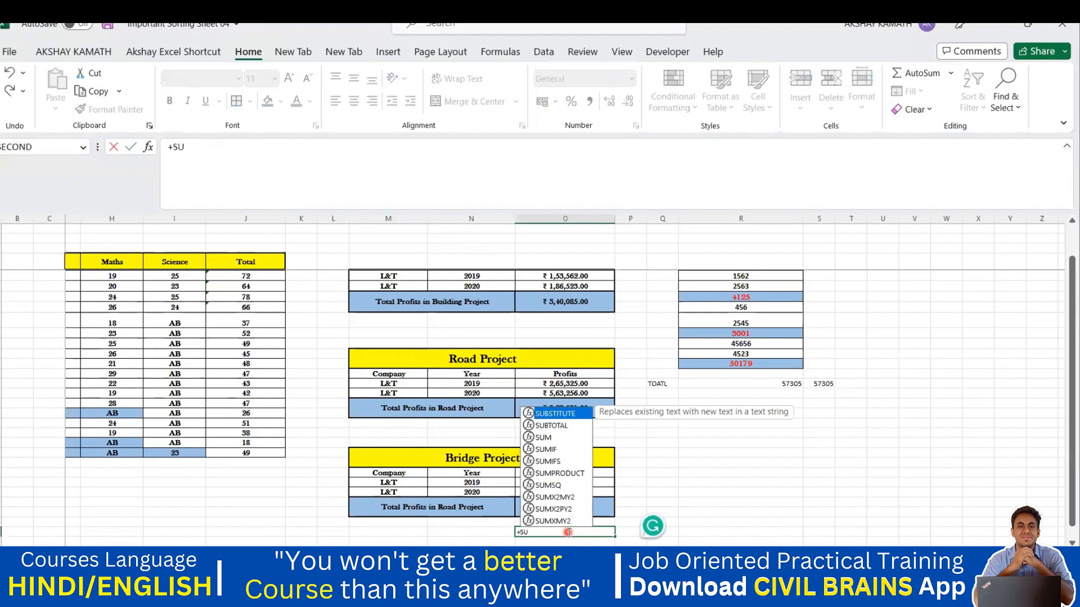
type("M(")
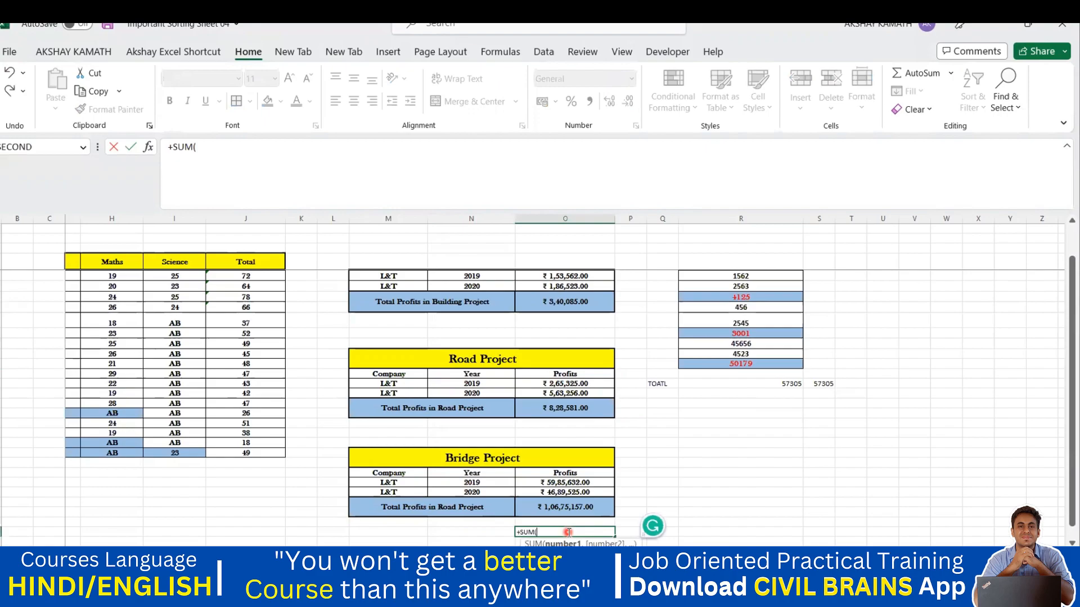
left_click_drag(568, 277, 565, 508)
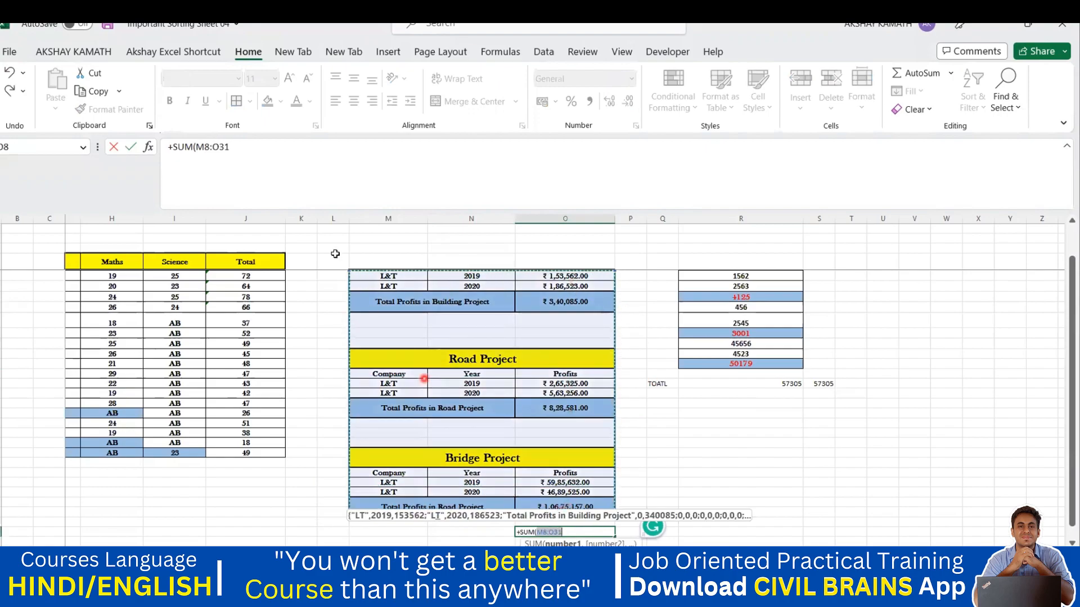
key("Escape")
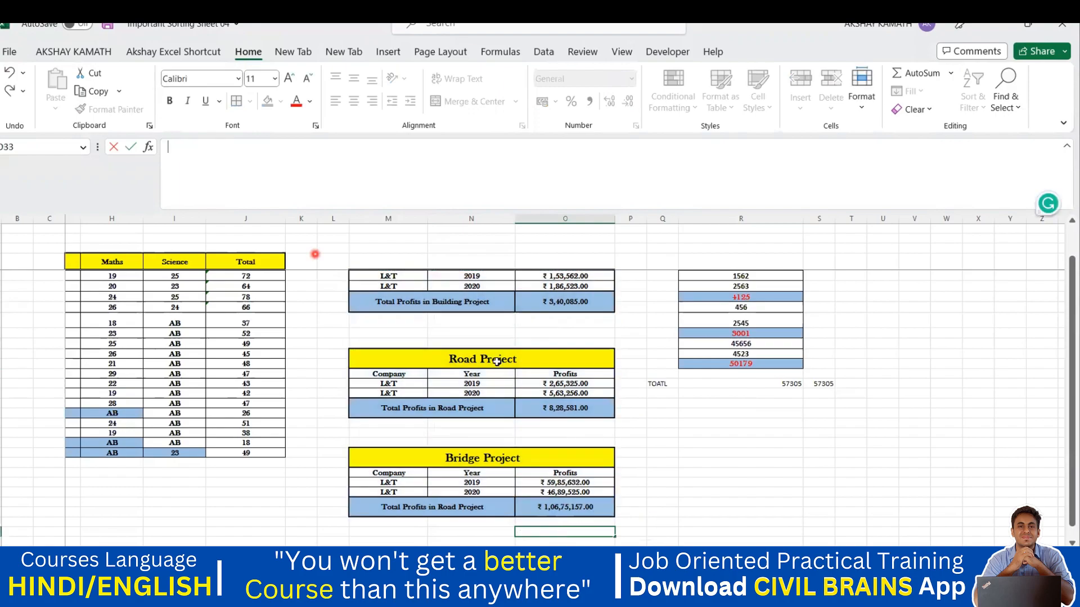
left_click(799, 460)
Start an AGGREGATE formula in O33 with function 9 (SUM) and option 0, ignoring nested SUBTOTAL and AGGREGATE functions.
double_click(550, 533)
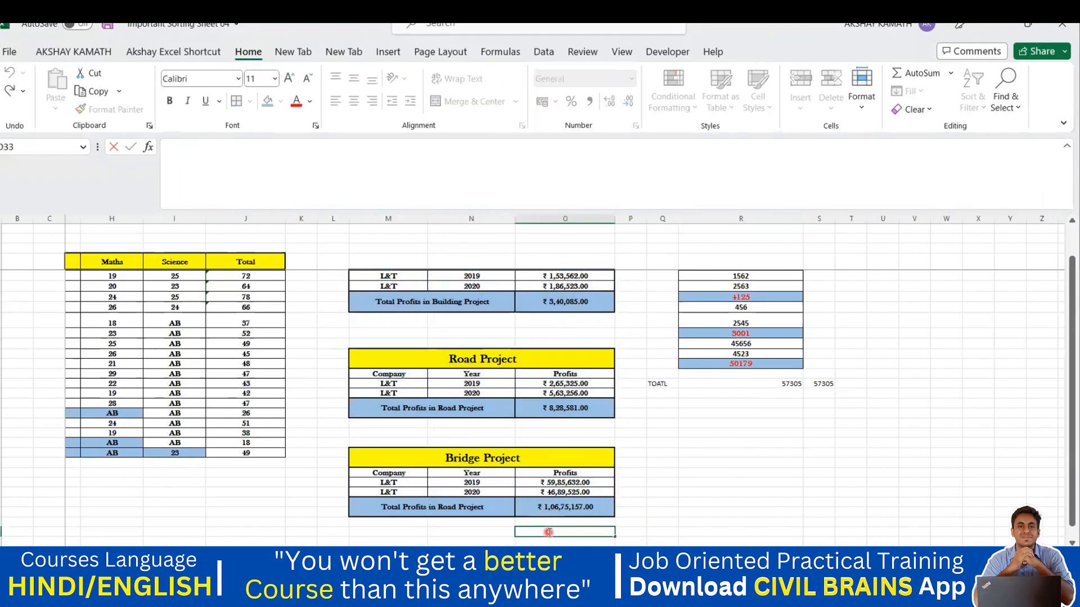
type("AGG")
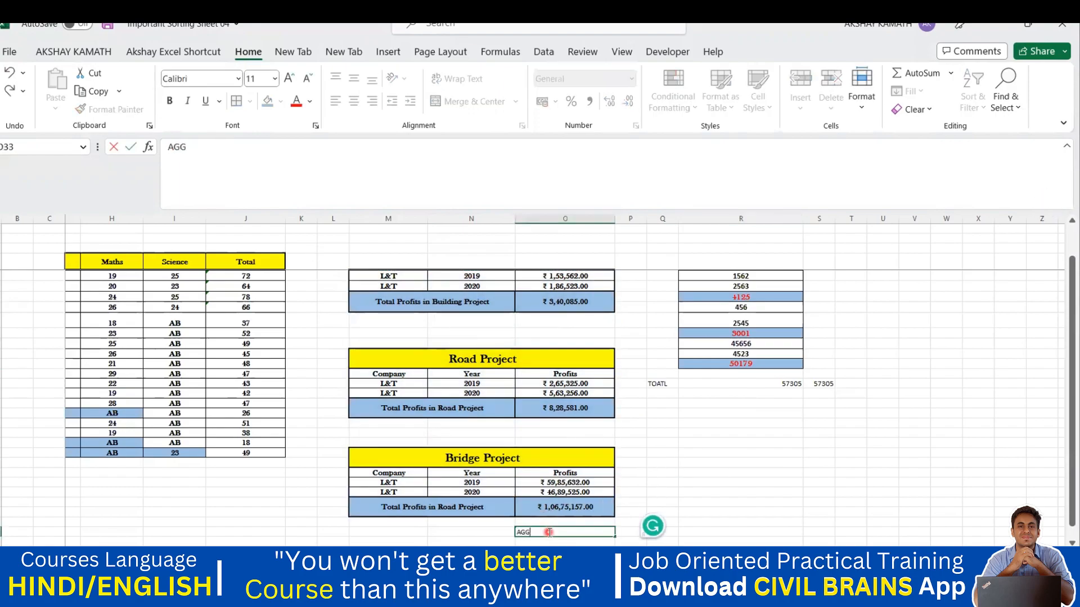
type("RE")
left_click(165, 148)
type("=")
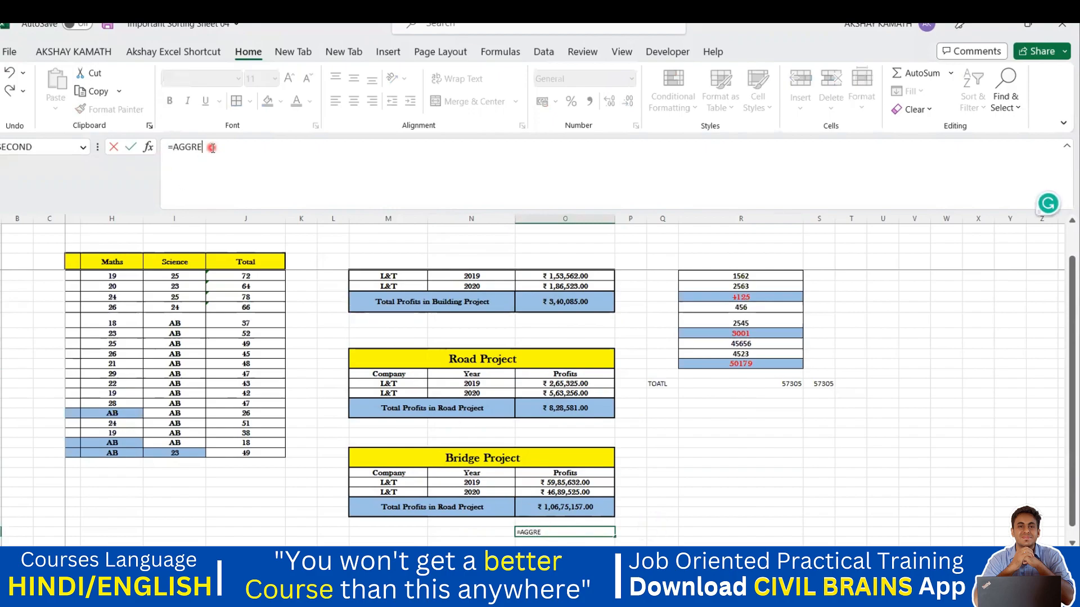
key("BackSpace")
key("BackSpace")
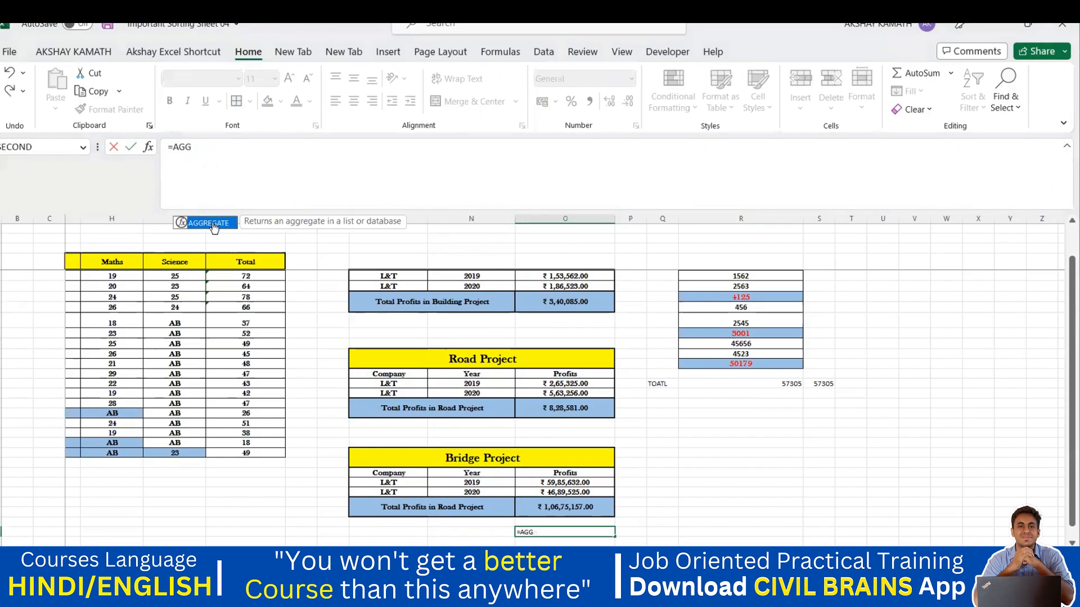
double_click(214, 223)
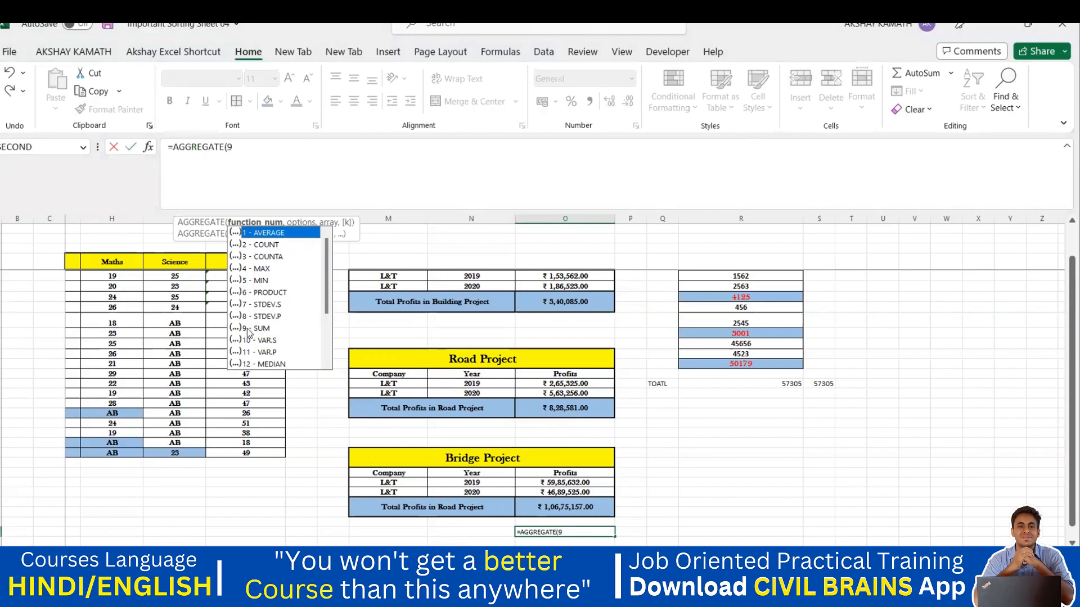
double_click(247, 328)
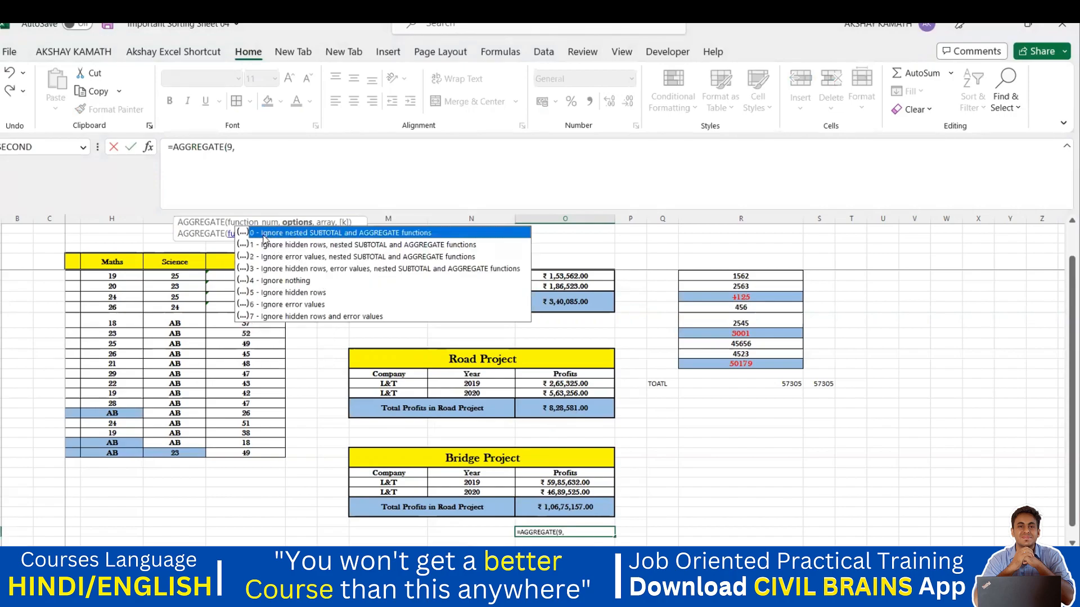
double_click(415, 234)
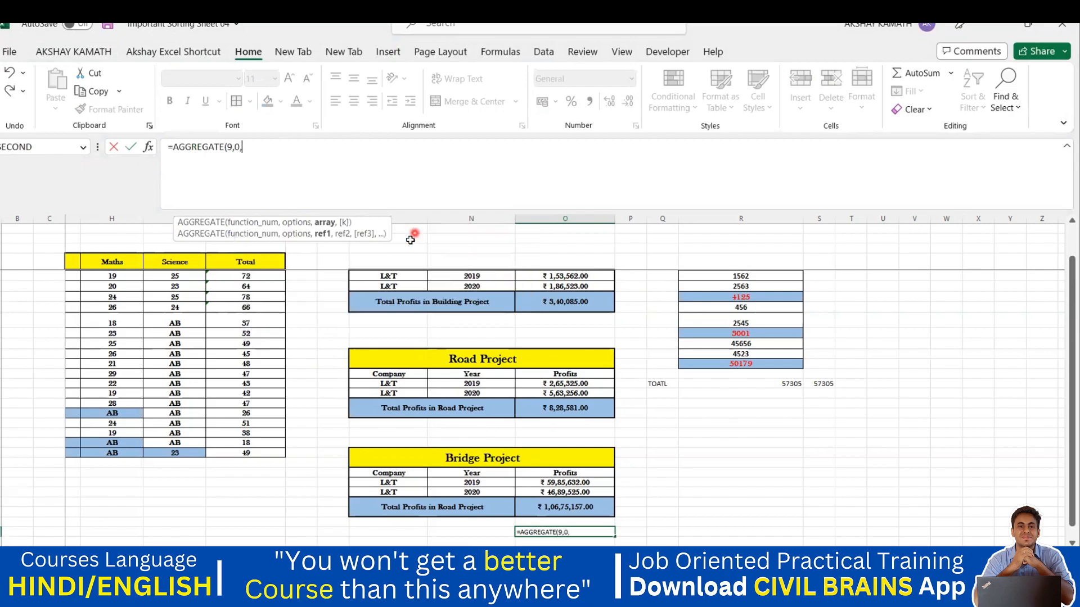
Complete the AGGREGATE formula in O33 with the Building, Road and Bridge profit ranges O8:O11, O18:O21 and O28:O31.
scroll(608, 353, "up", 1)
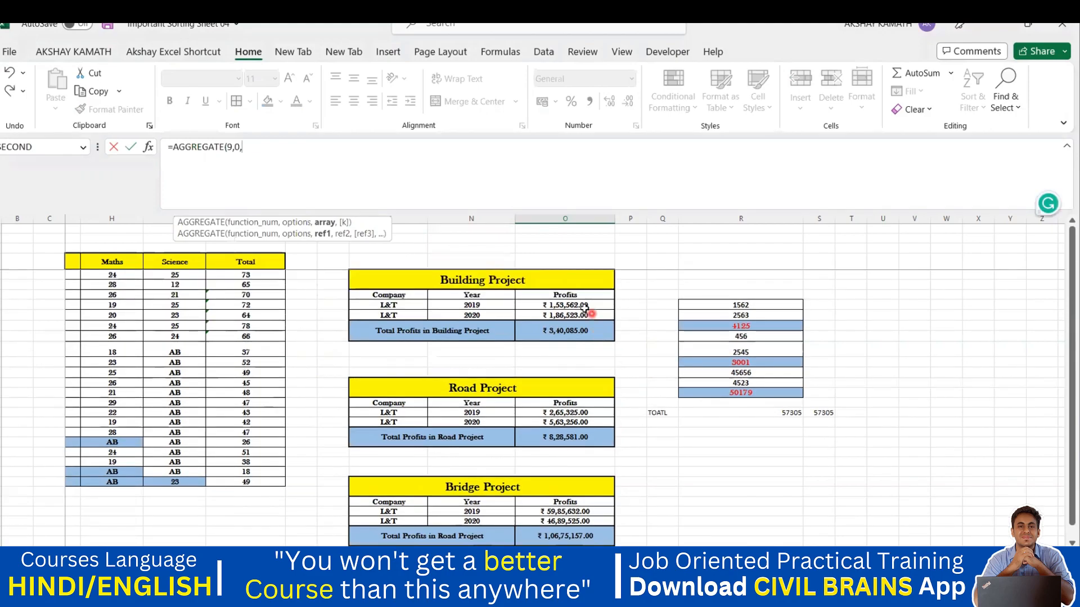
left_click_drag(576, 302, 569, 335)
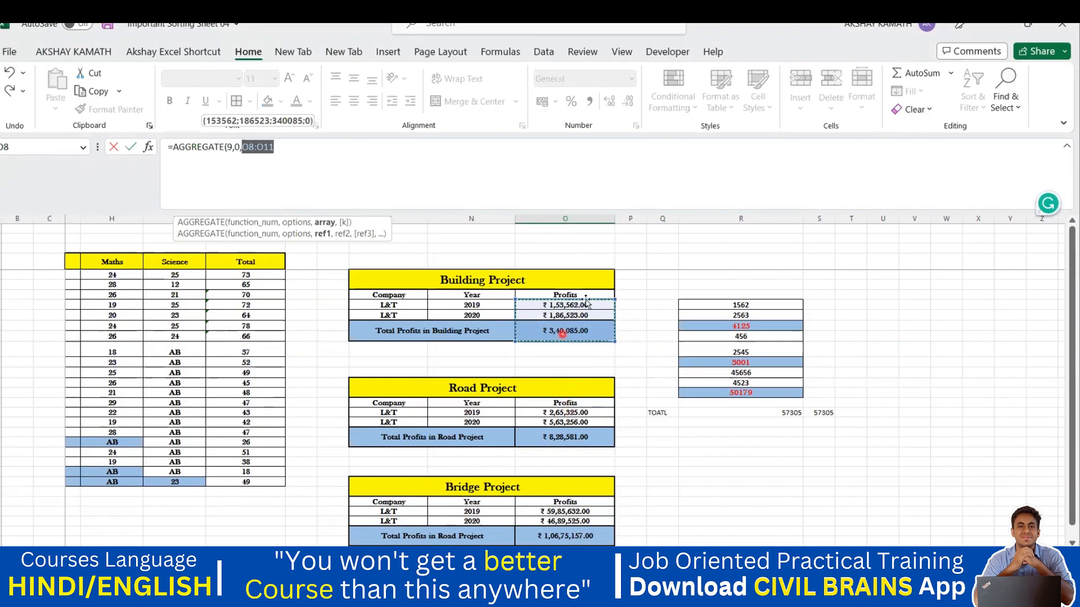
left_click_drag(579, 304, 583, 329)
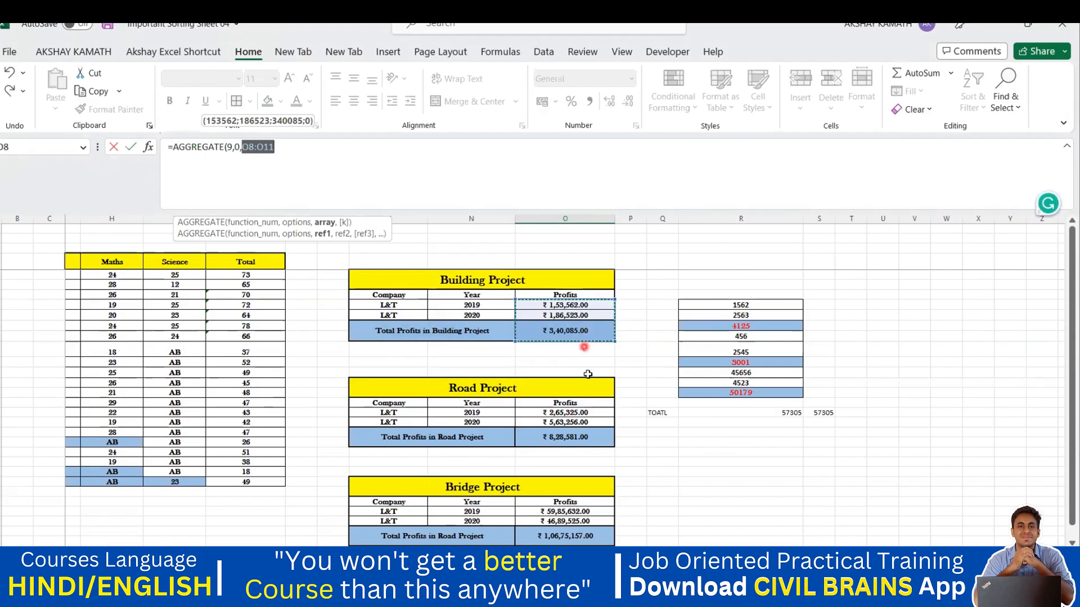
left_click_drag(572, 410, 579, 436)
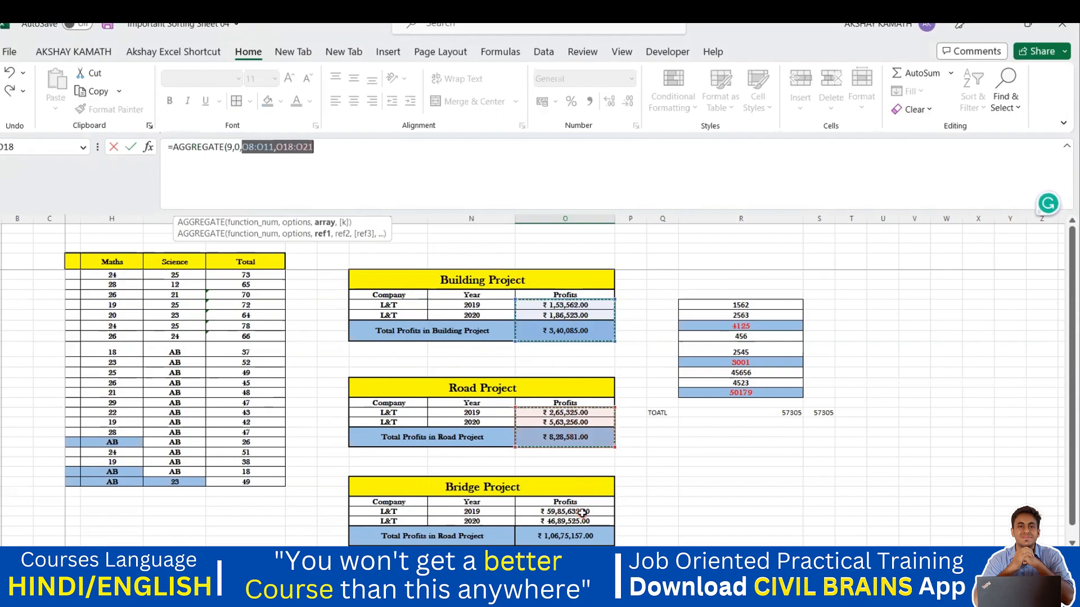
left_click_drag(581, 512, 584, 535)
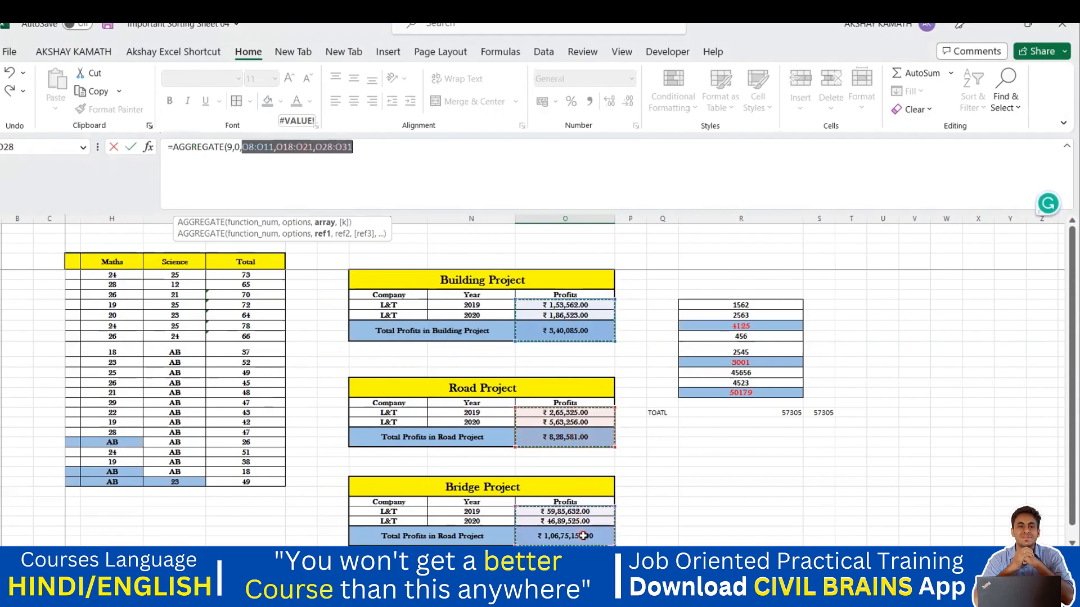
type(")")
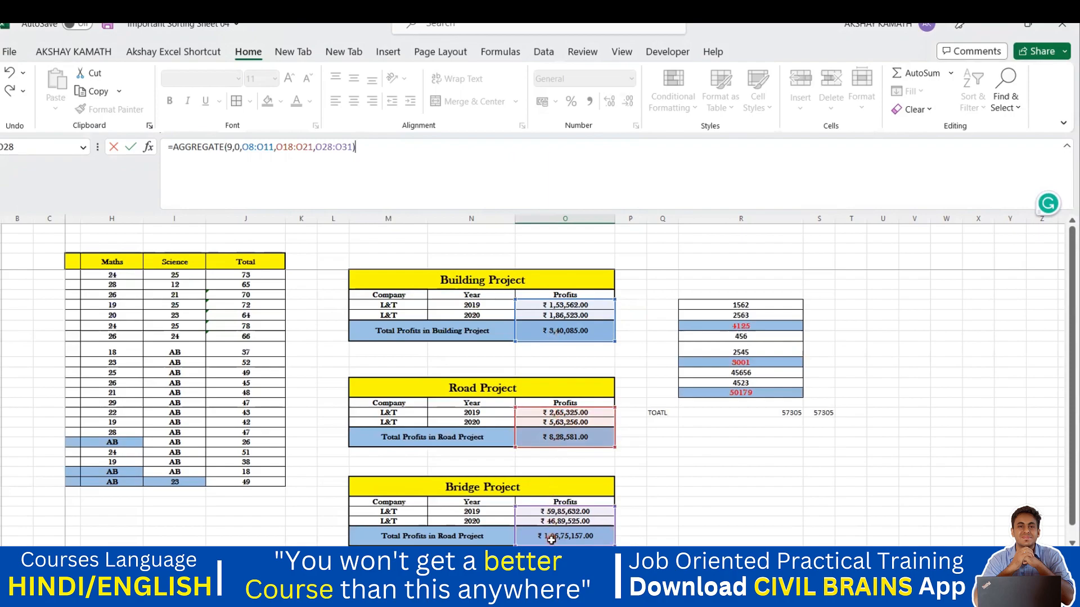
key("Return")
left_click(586, 530)
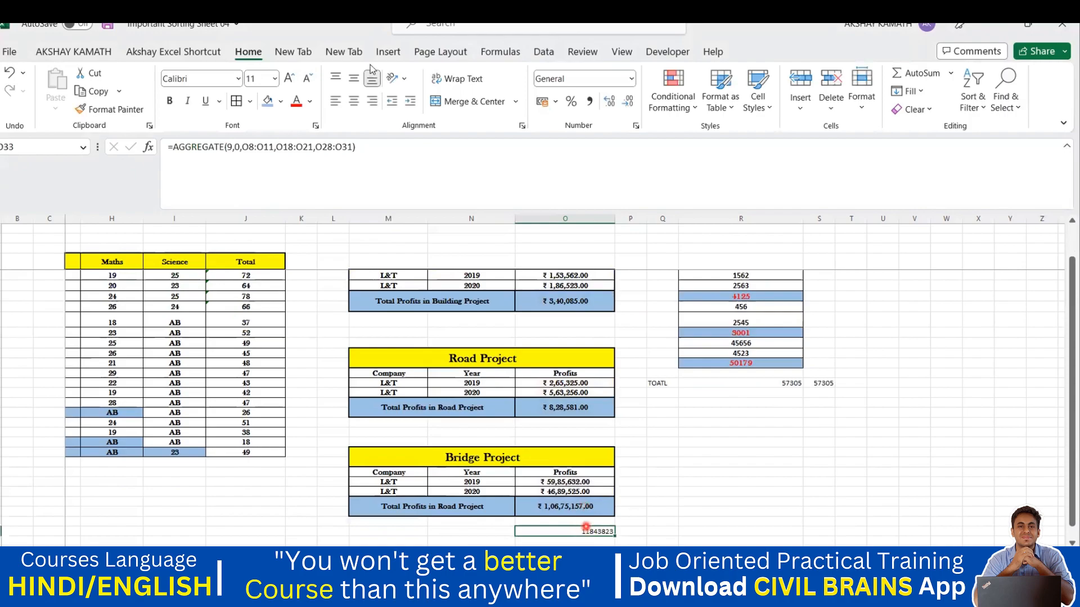
Start a manual check formula in Q31 that adds the Bridge Project's two yearly profits, O28 and O29.
left_click(663, 422)
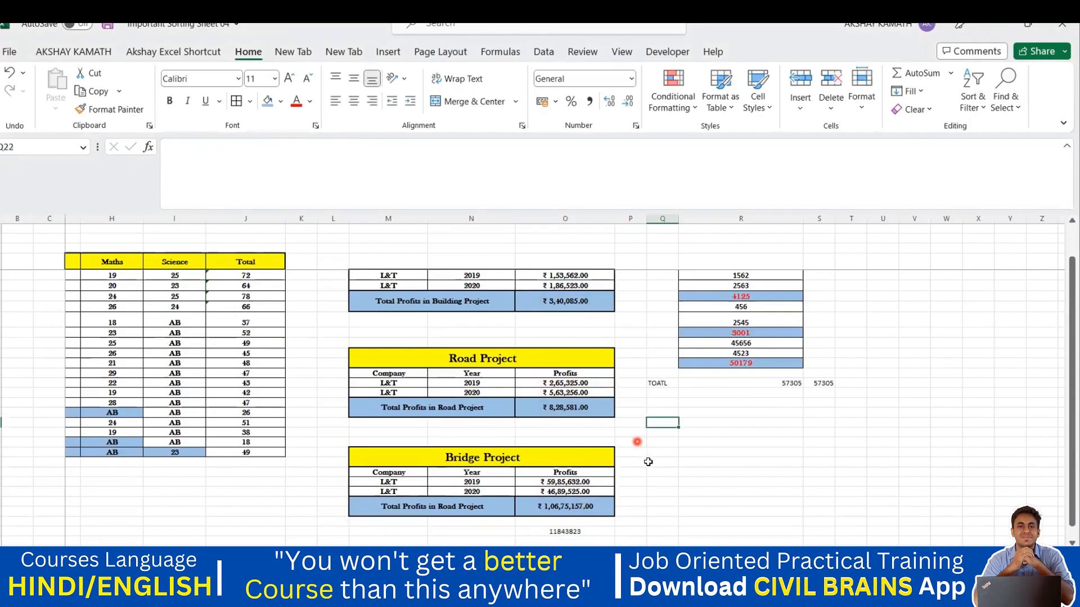
scroll(653, 467, "up", 1)
scroll(669, 512, "down", 1)
left_click(661, 509)
double_click(657, 509)
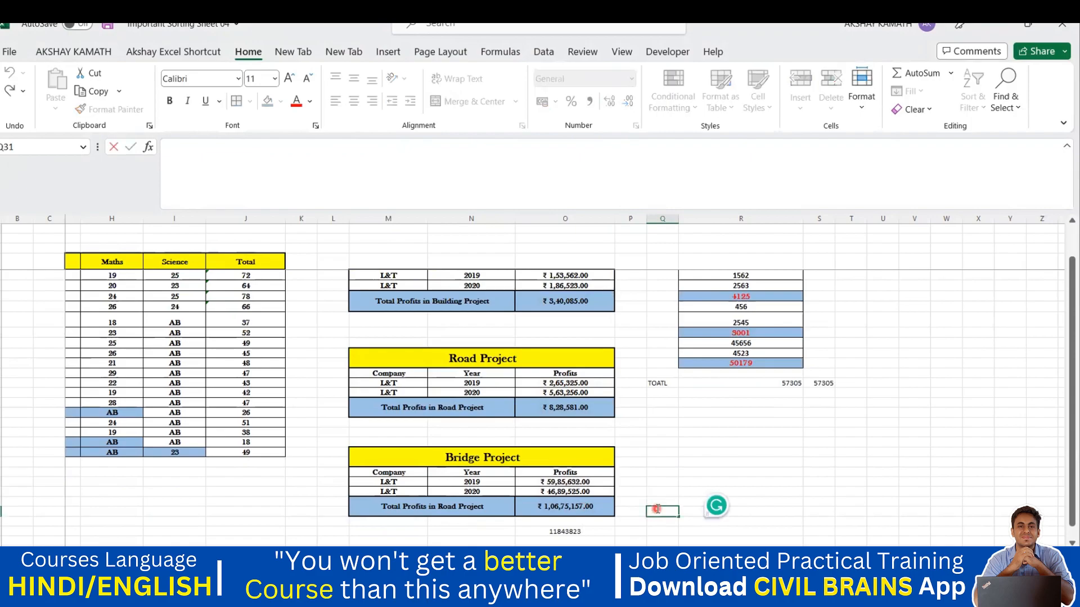
type("+")
left_click(577, 482)
type("+")
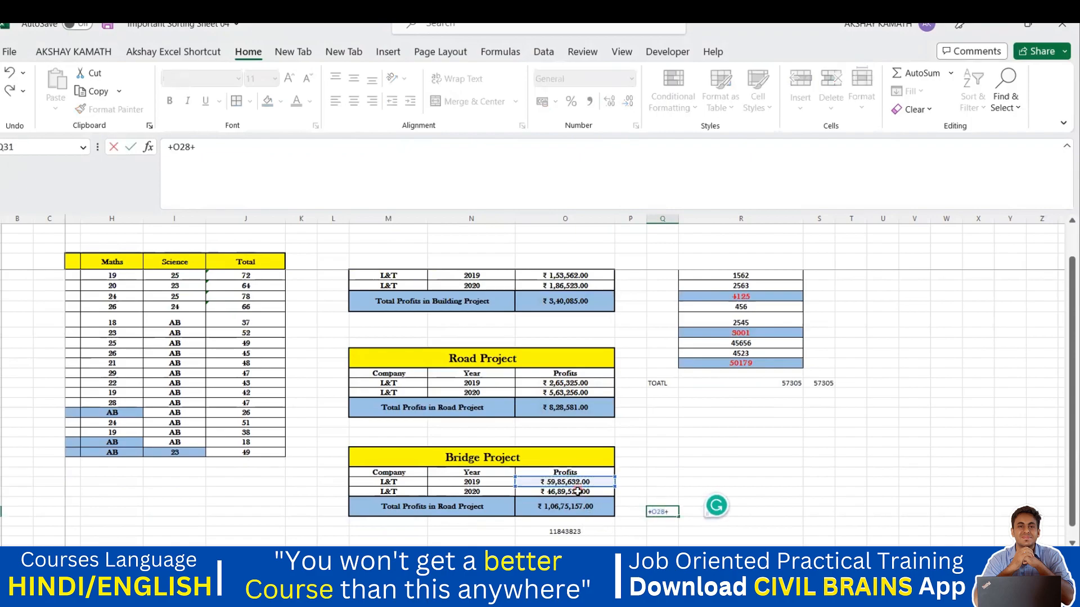
left_click(577, 491)
type("+")
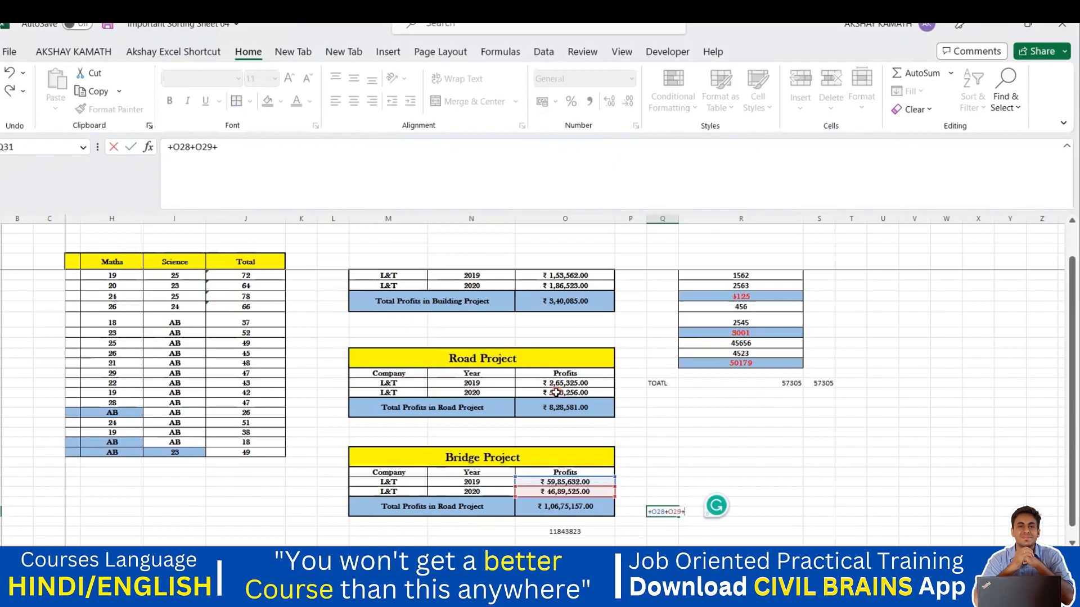
Finish the check formula in Q31 by adding the Road and Building yearly profits O19, O18, O9 and O8.
left_click(556, 392)
type("+")
left_click(568, 382)
type("+O18+")
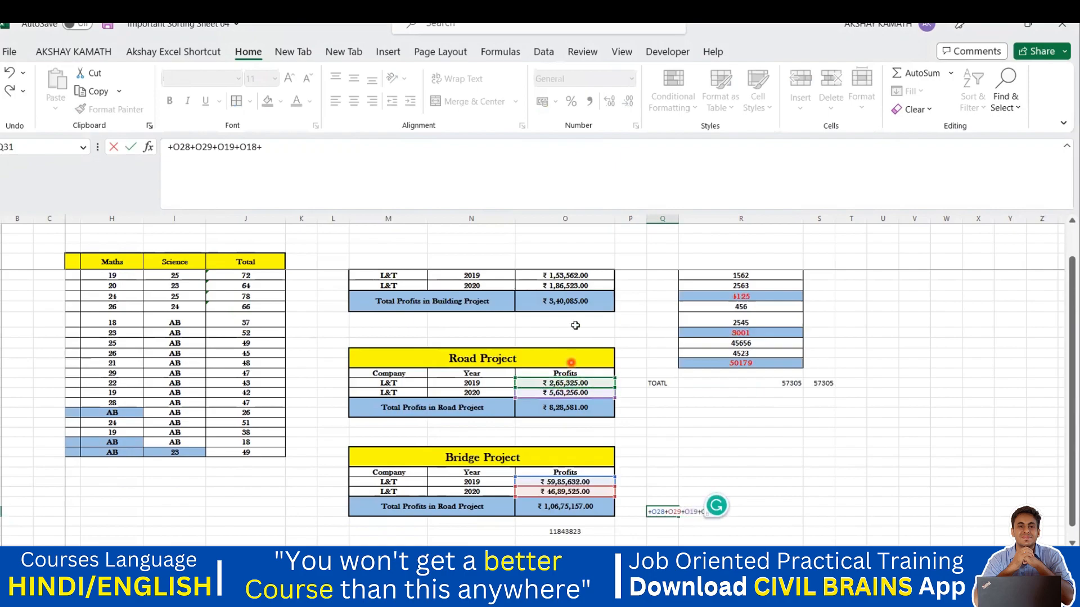
left_click(570, 285)
type("+")
left_click(570, 275)
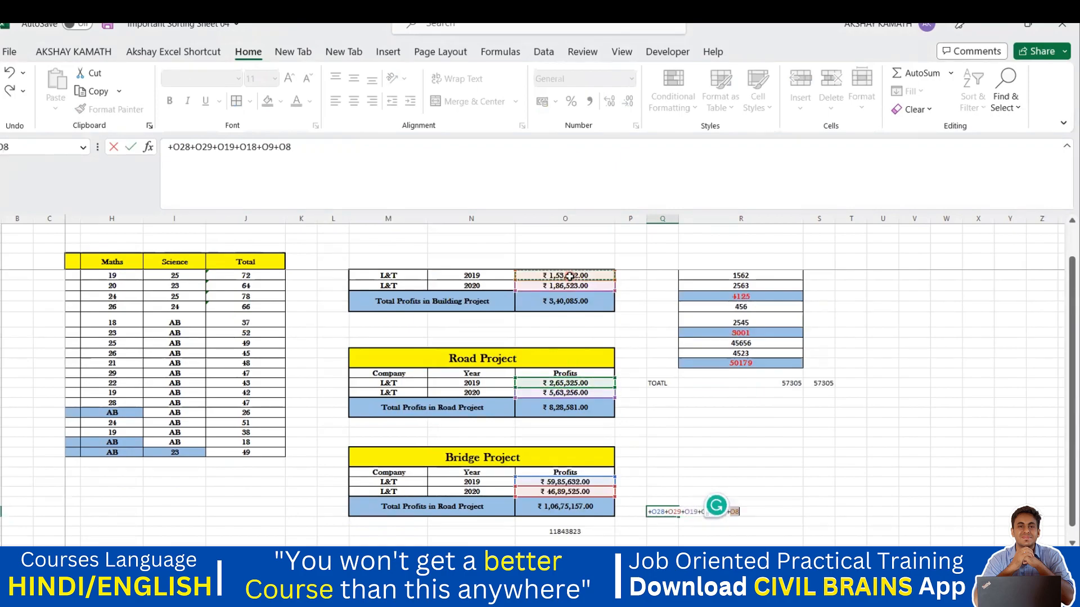
key("Return")
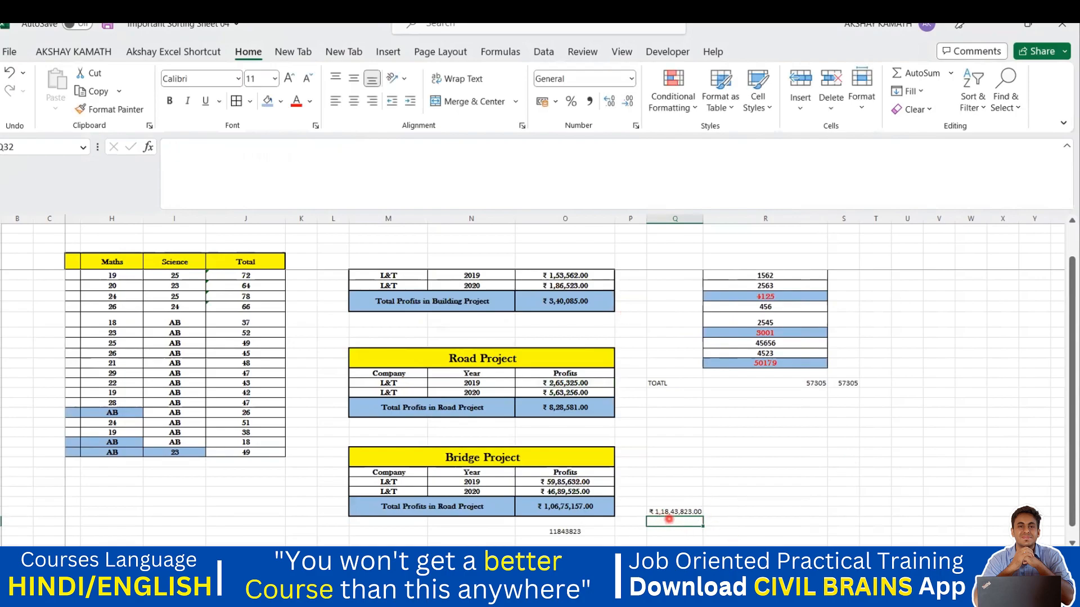
Format the AGGREGATE total of the project profits in O33 as Currency.
left_click(568, 534)
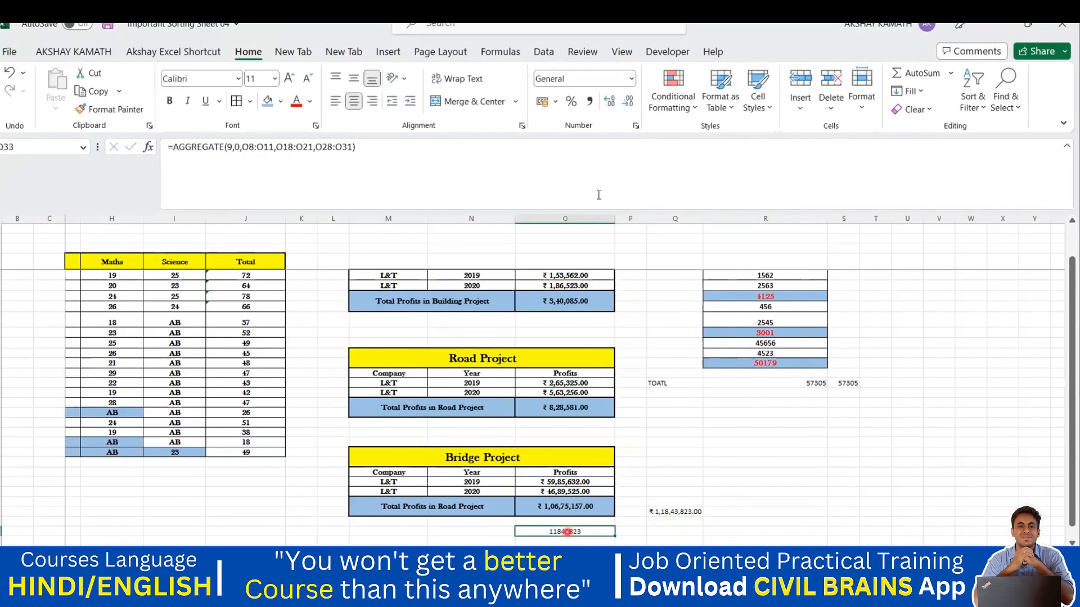
left_click(593, 79)
left_click(632, 79)
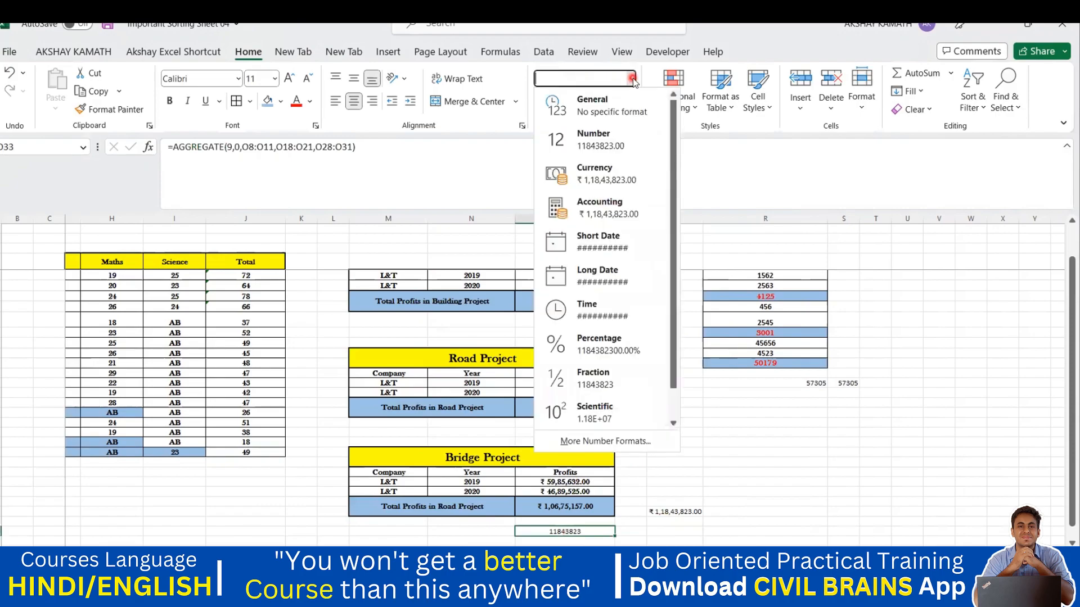
left_click(607, 167)
left_click(842, 403)
Copy the column R list R8:R16 and paste it directly below itself, starting at R17.
scroll(838, 407, "up", 1)
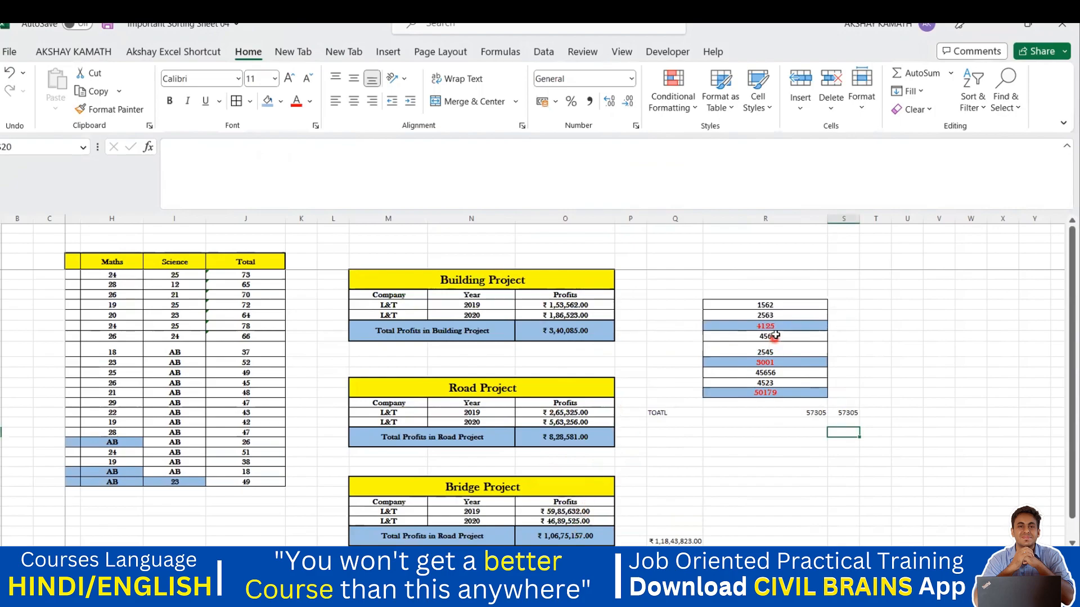
left_click_drag(780, 308, 789, 444)
left_click(849, 406)
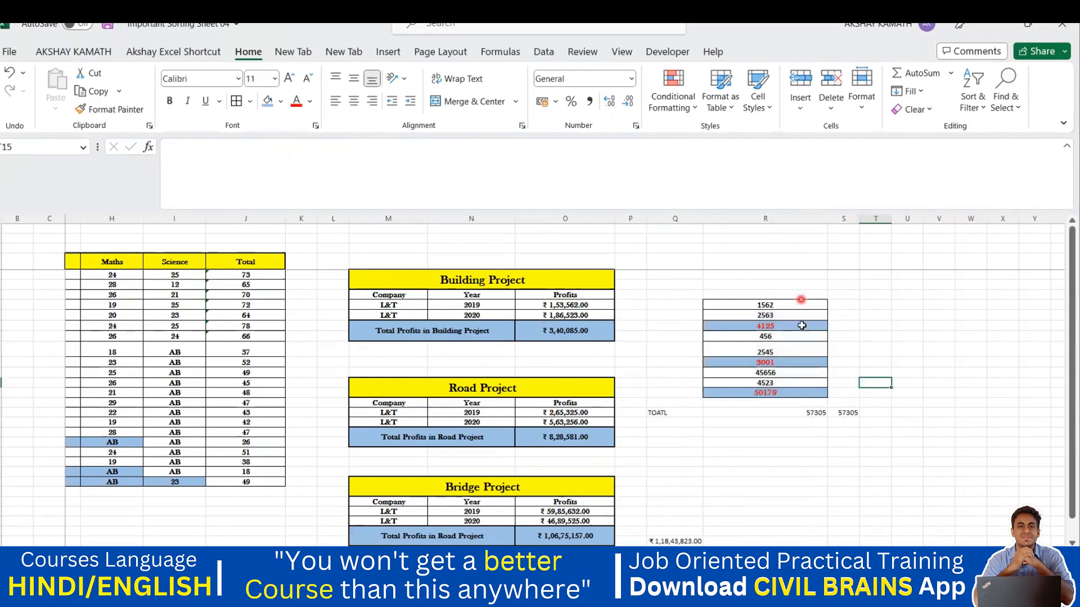
left_click_drag(803, 305, 805, 393)
key("ctrl+c")
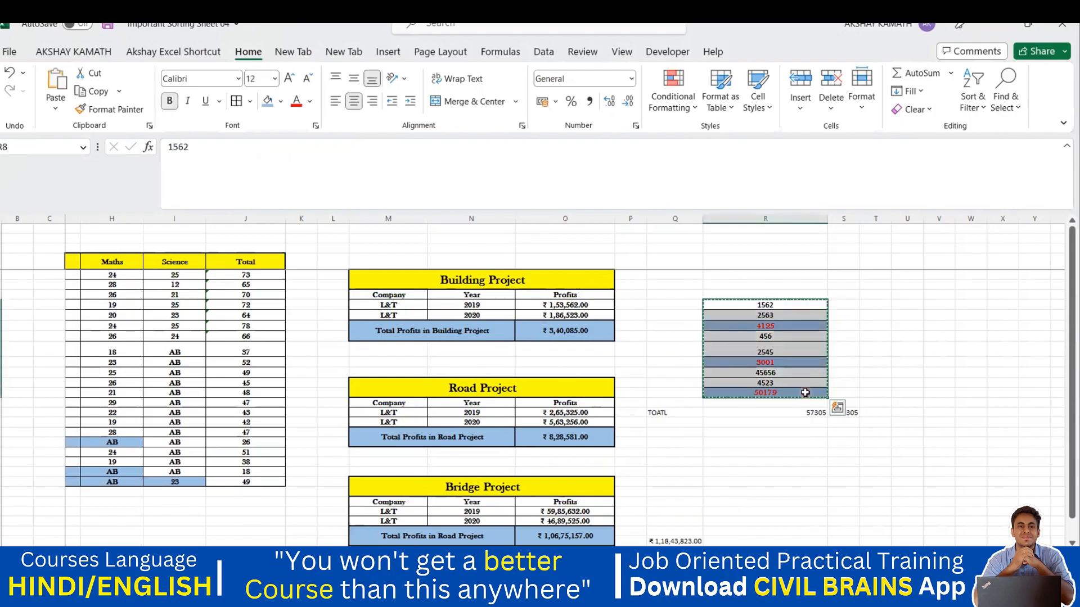
left_click(750, 411)
left_click(744, 403)
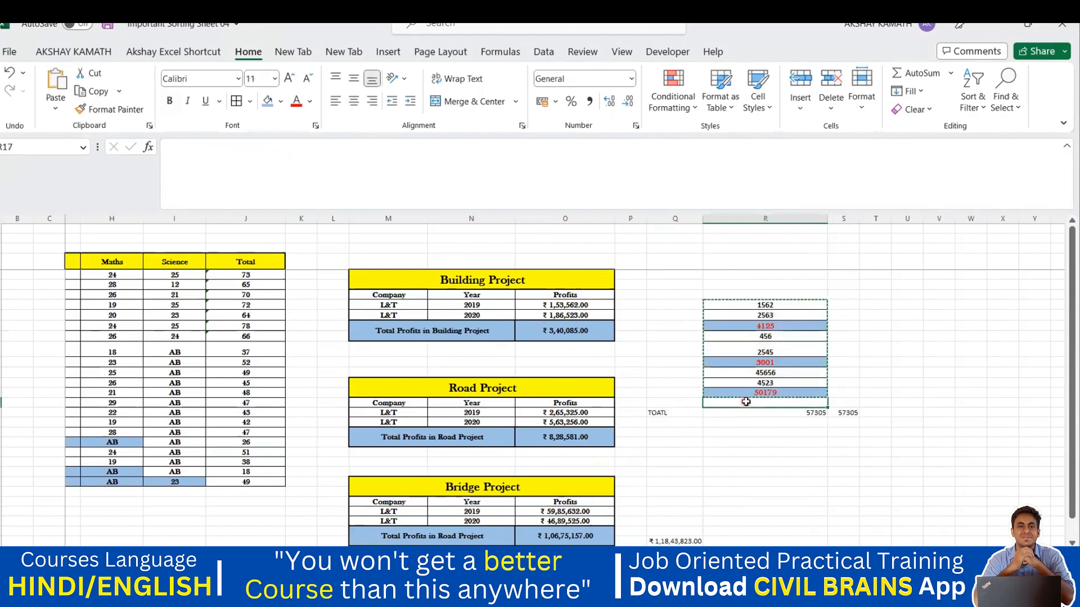
key("ctrl+v")
left_click(903, 443)
Copy the pasted block R17:R25 and add it once more below, starting at R26.
left_click_drag(762, 403, 763, 482)
key("ctrl+c")
scroll(754, 467, "down", 2)
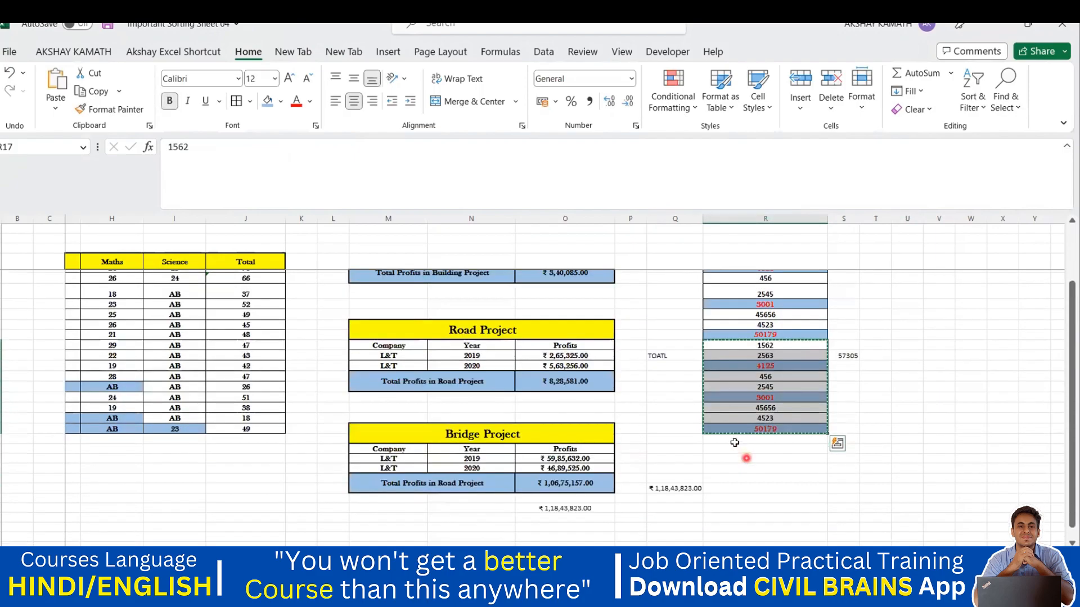
left_click(735, 443)
key("ctrl+v")
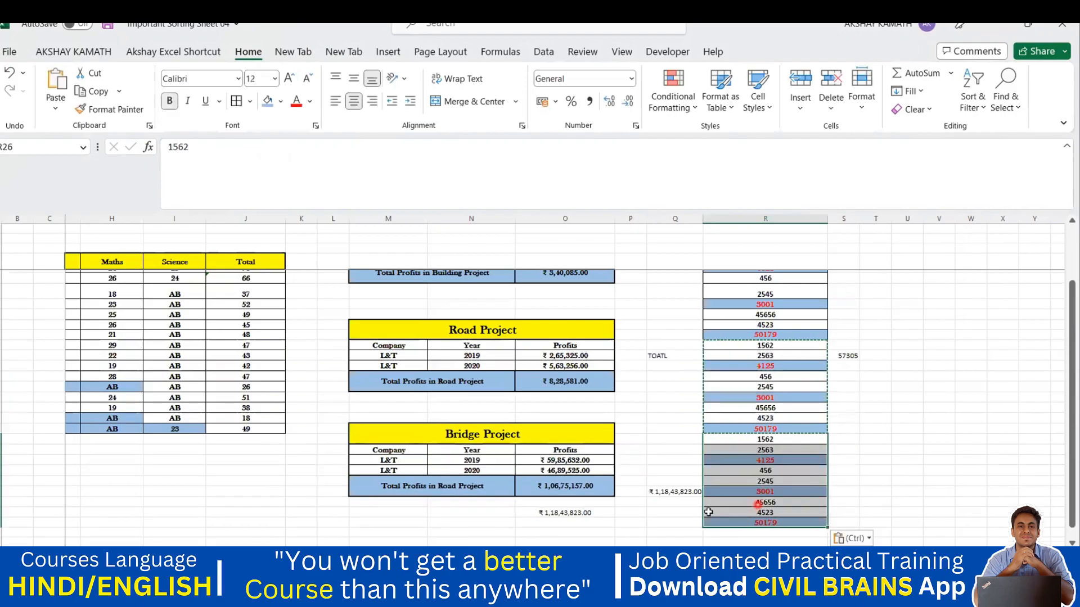
Clear the manual check total from Q31 and end the copy mode.
left_click(675, 489)
key("Escape")
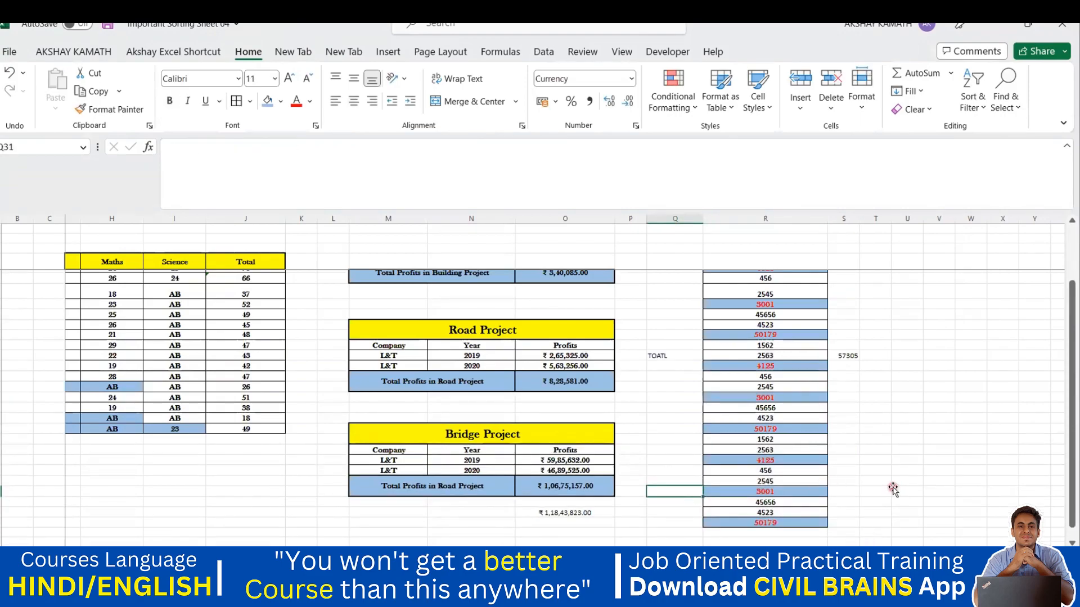
left_click(900, 489)
Inspect the SUBTOTAL formula in R10, the first subtotal of the column R list.
scroll(866, 474, "up", 2)
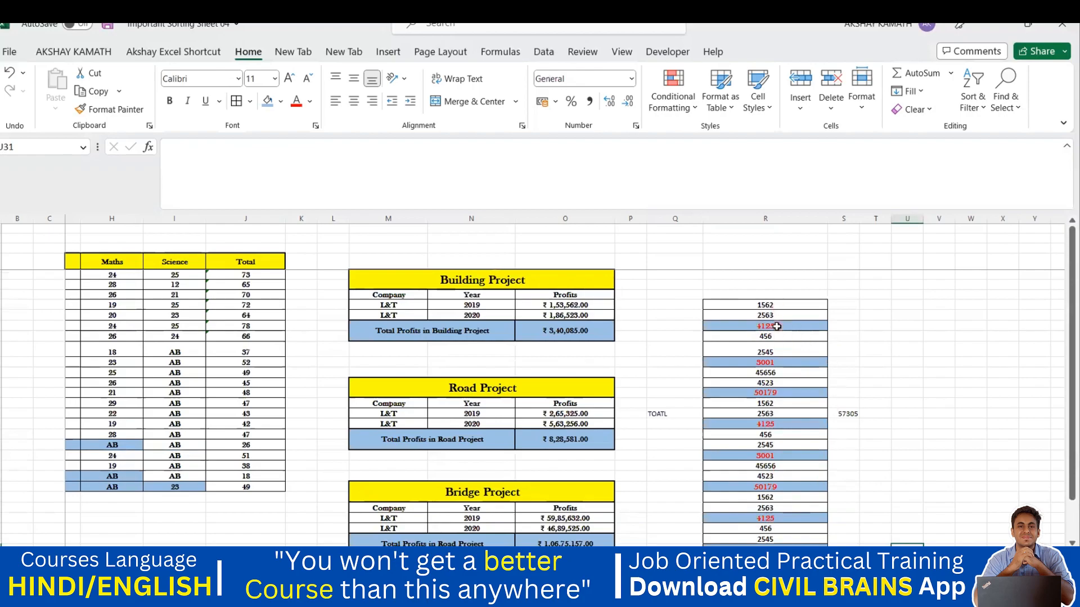
left_click(777, 326)
double_click(777, 327)
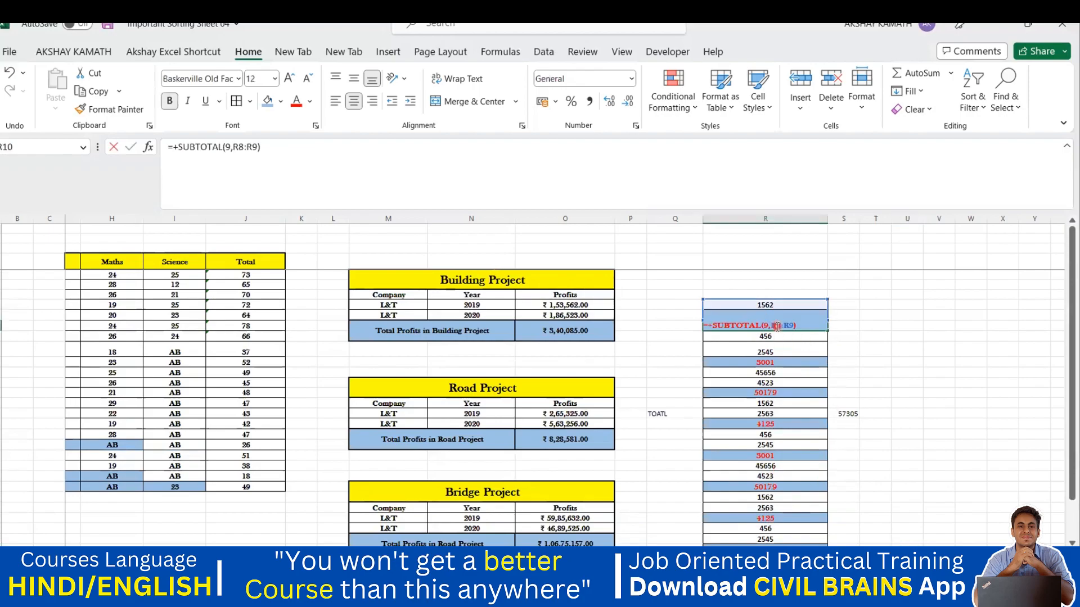
left_click(813, 322)
key("Return")
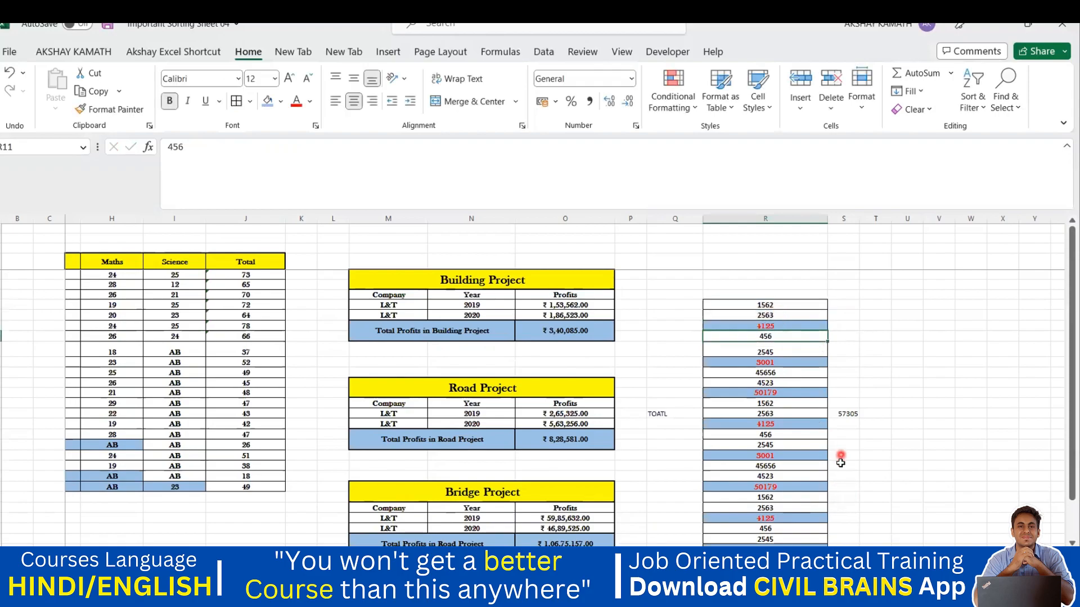
Delete the old sum of the three subtotals from S18.
scroll(842, 464, "down", 1)
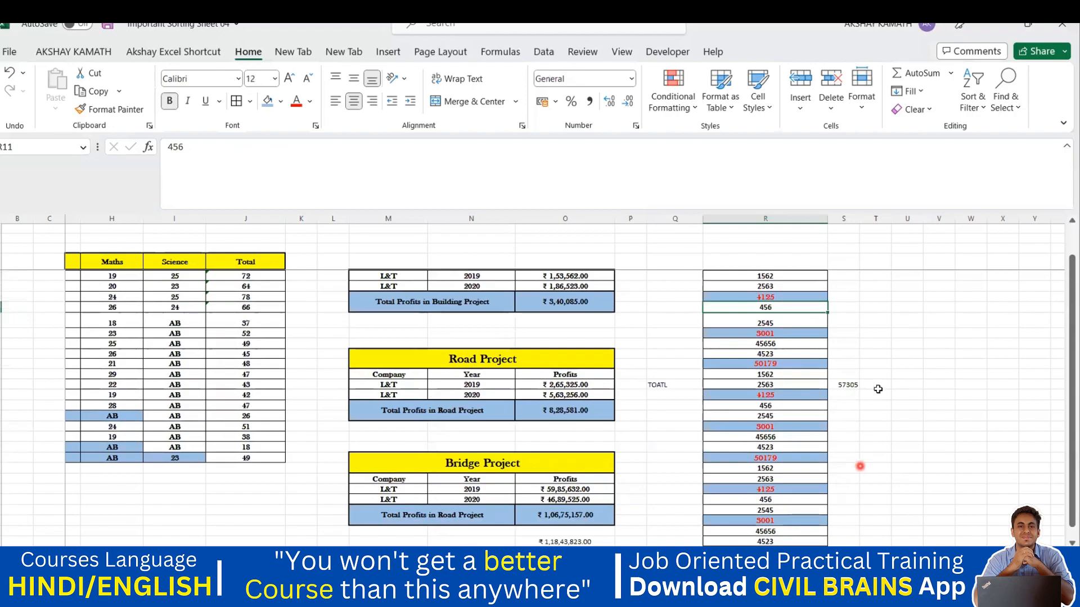
left_click(855, 385)
key("Delete")
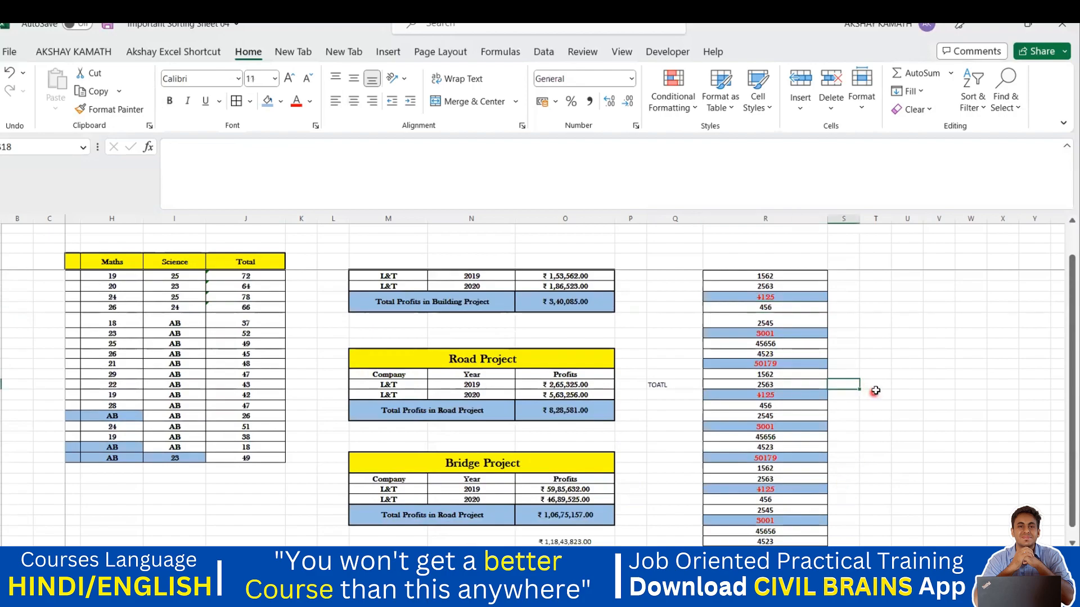
Start a manual sum in T18 with the first three subtotals, R10, R13 and R16.
left_click(874, 382)
type("+")
scroll(928, 379, "up", 1)
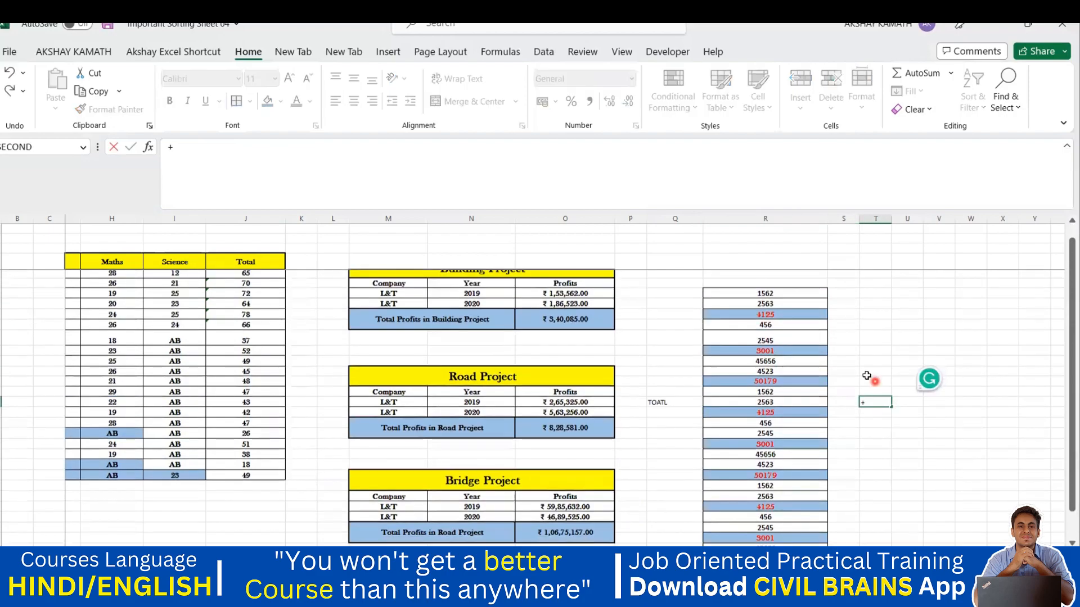
left_click(797, 326)
type("+")
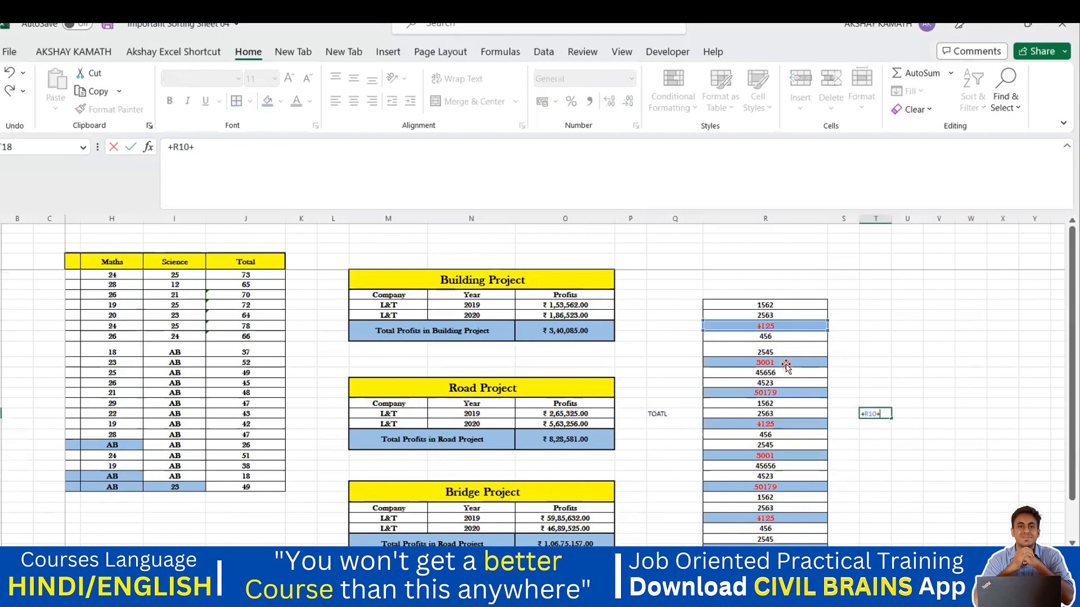
left_click(786, 363)
type("+")
left_click(792, 393)
type("+R16+")
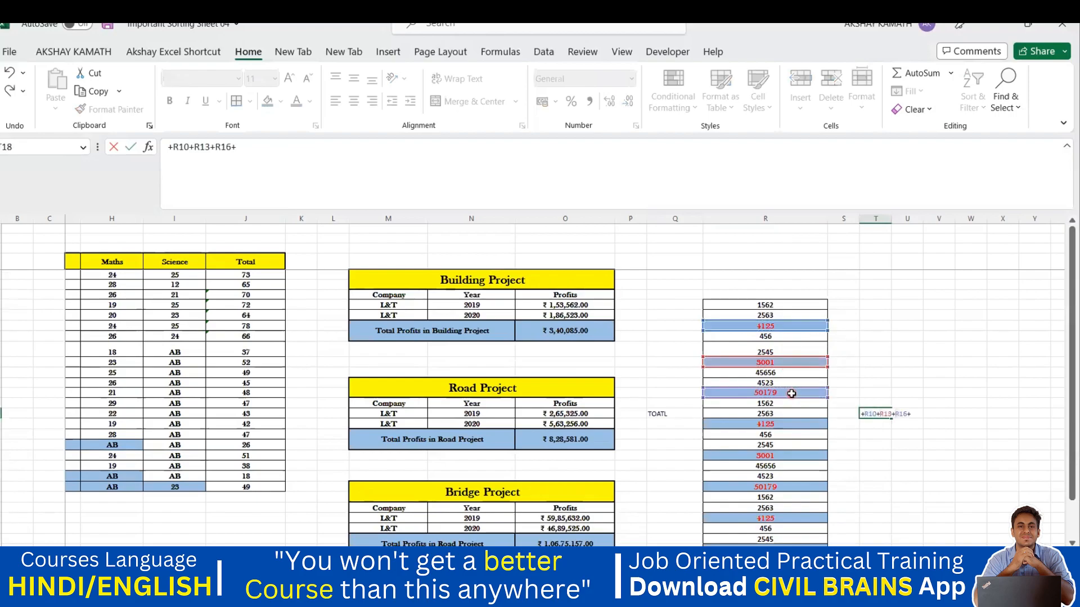
Add the subtotals R19, R22, R25, R28 and R31 to the T18 formula and enter it.
left_click(788, 424)
type("+")
left_click(785, 456)
type("+R22+")
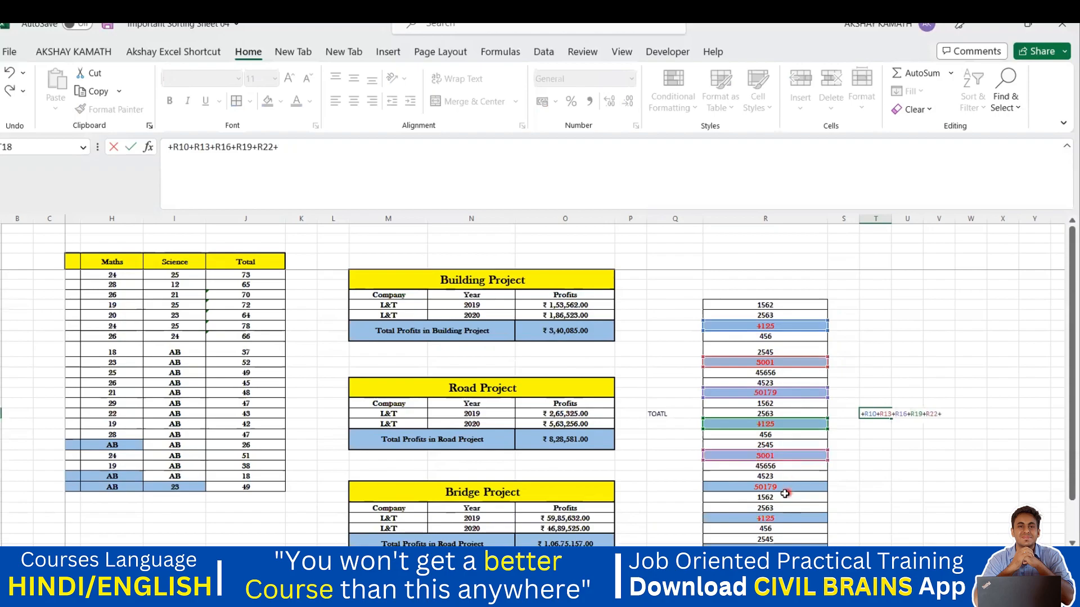
left_click(785, 488)
type("+")
left_click(793, 518)
scroll(796, 507, "down", 1)
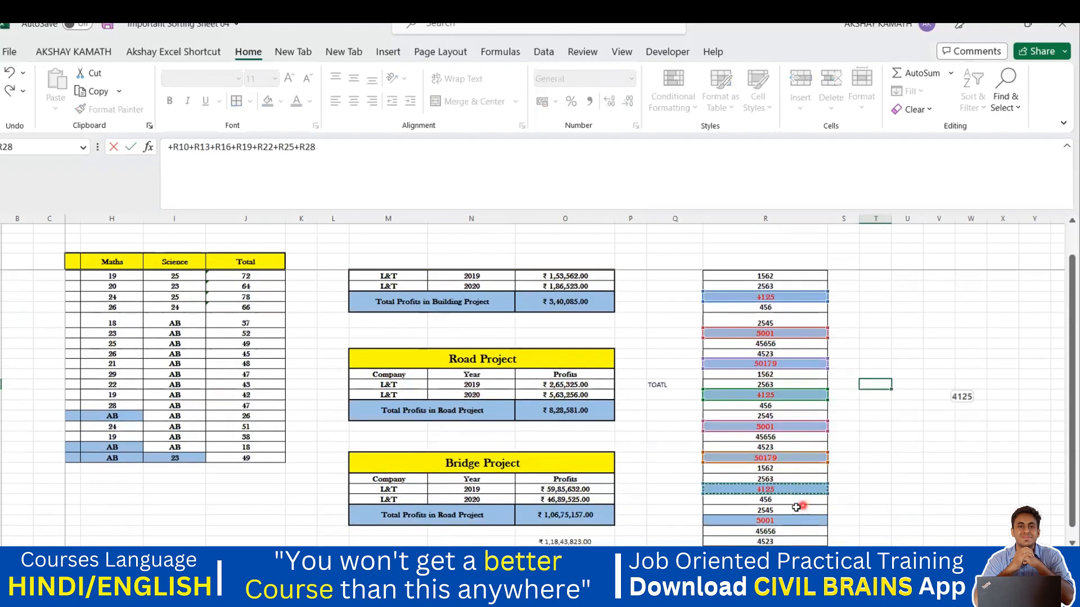
type("+")
left_click(786, 521)
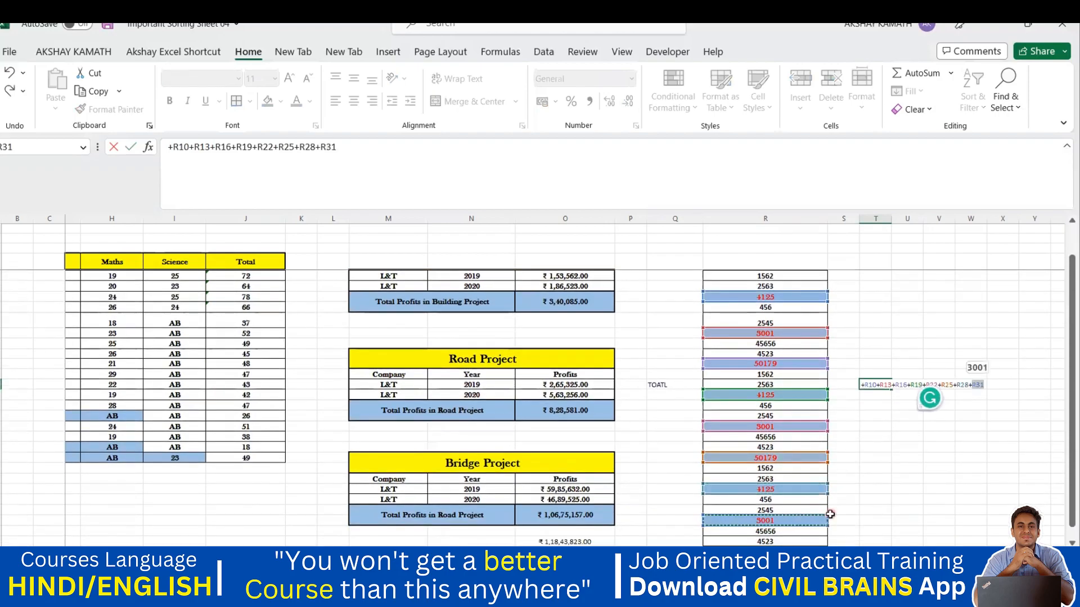
key("Return")
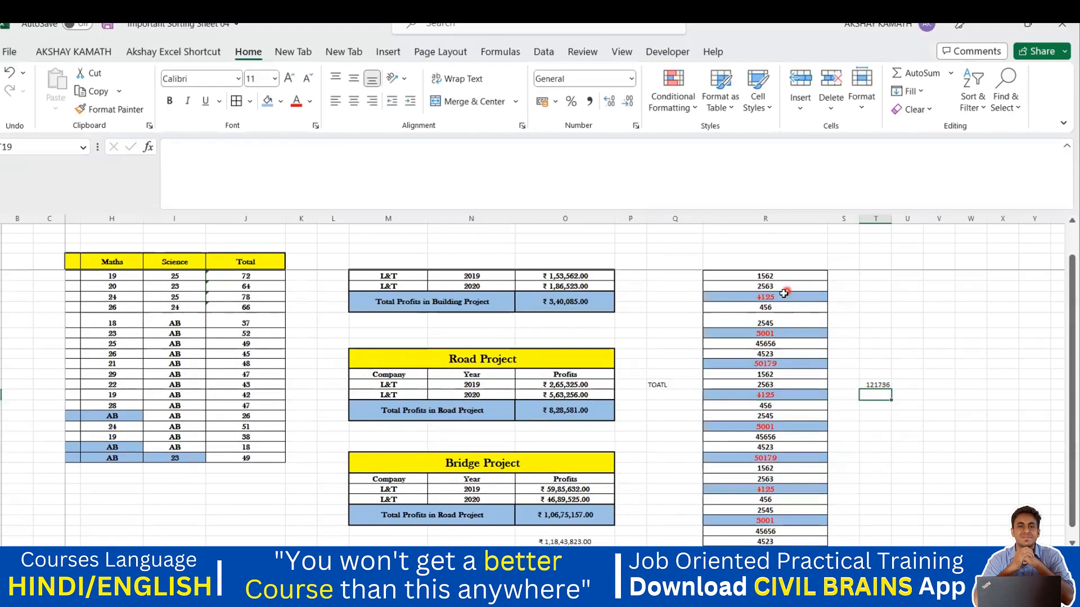
Total the list in R36 with AGGREGATE, using function 9 (SUM), option 0 (ignore nested SUBTOTAL and AGGREGATE functions) and range R8:R34.
scroll(788, 359, "down", 15)
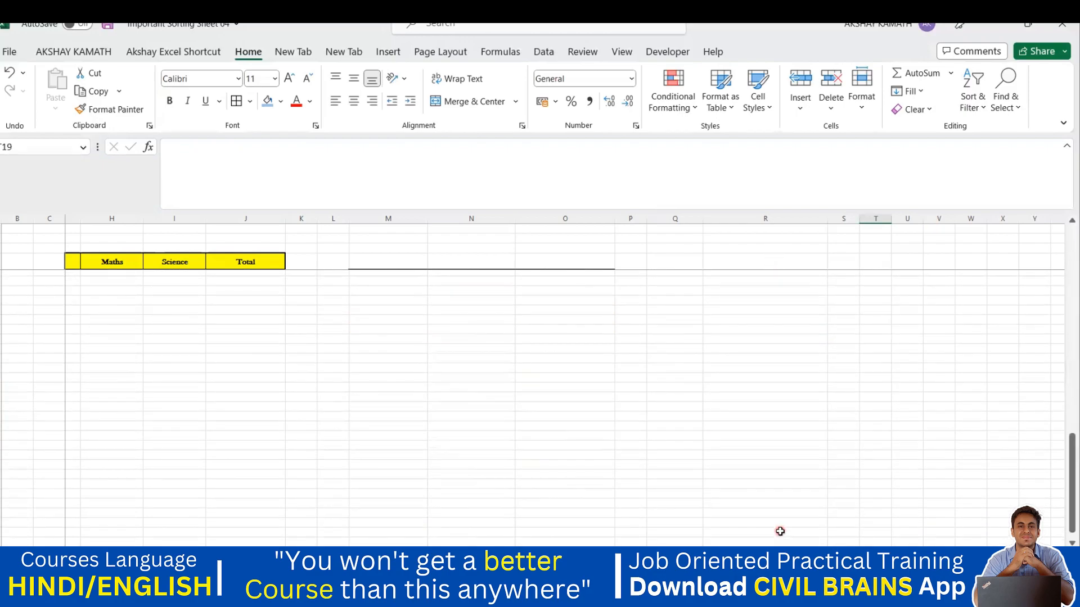
scroll(779, 500, "up", 15)
scroll(782, 488, "up", 4)
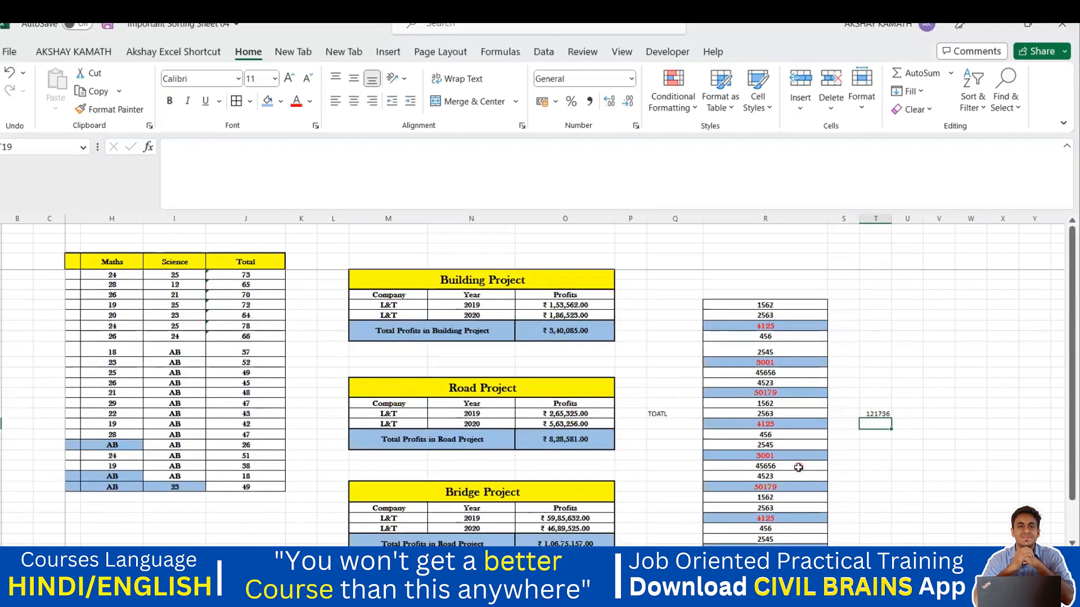
scroll(798, 467, "down", 2)
left_click(755, 535)
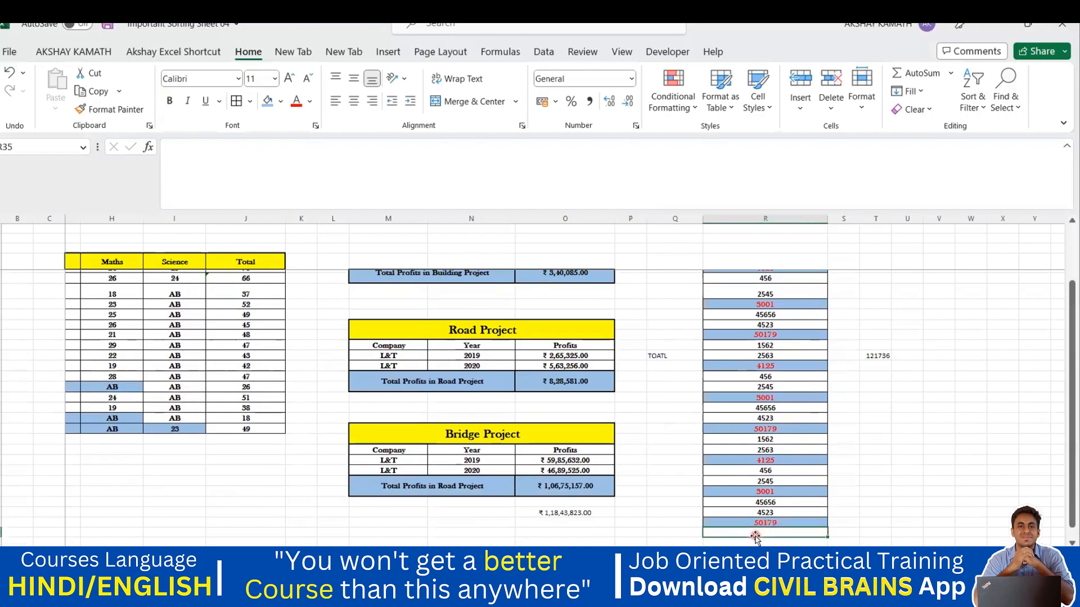
left_click(750, 543)
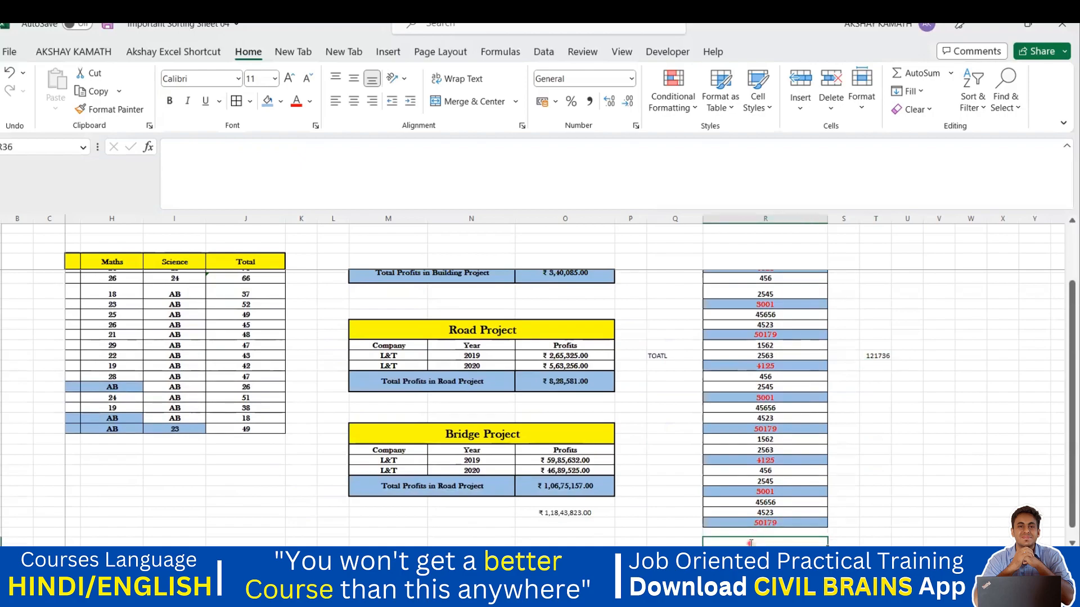
type("+AGG")
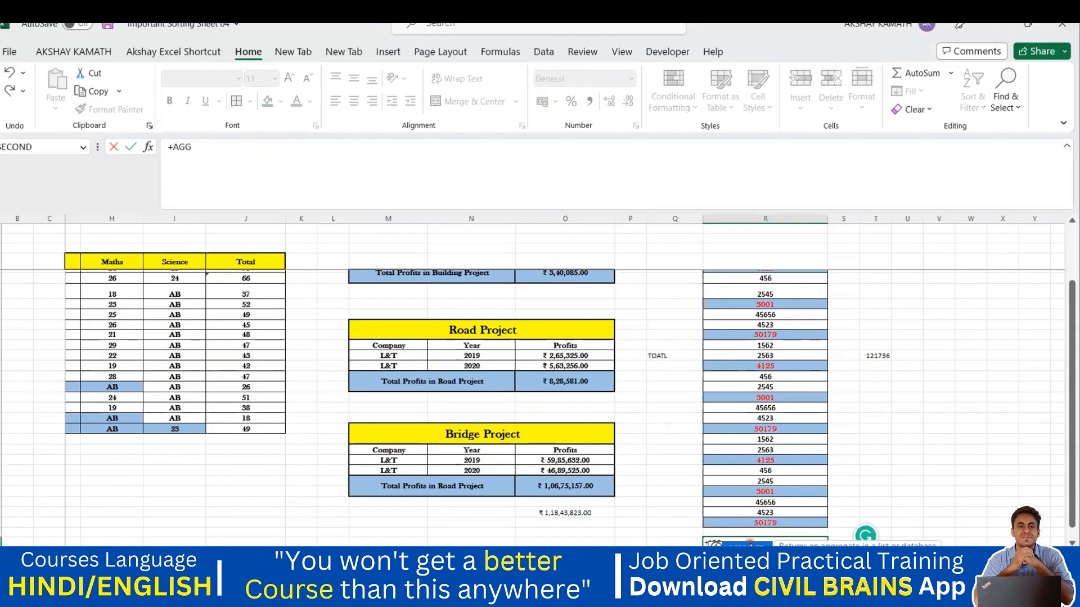
key("Tab")
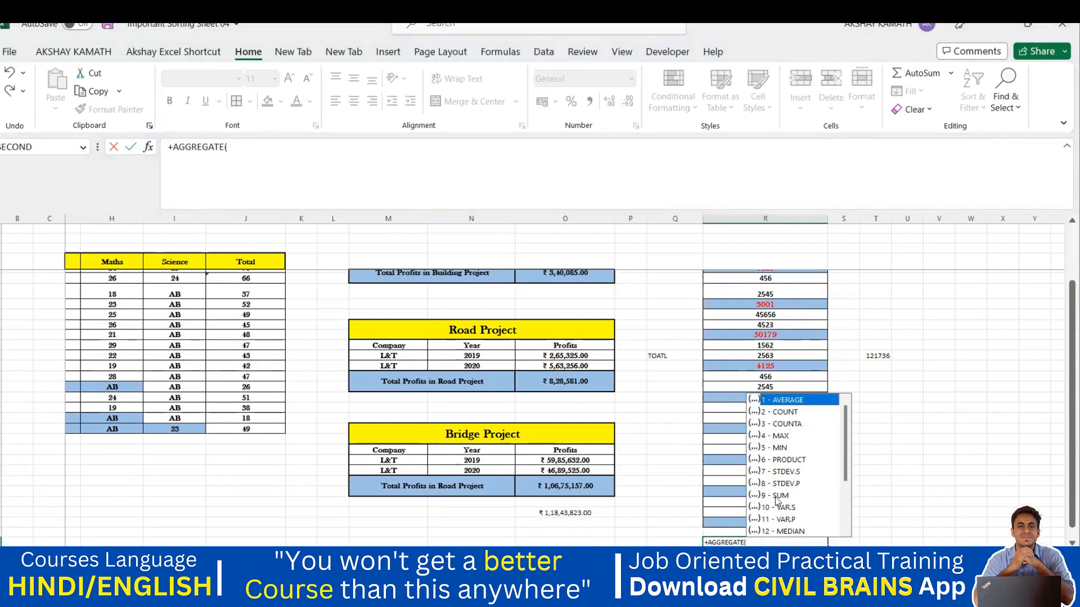
type("9,")
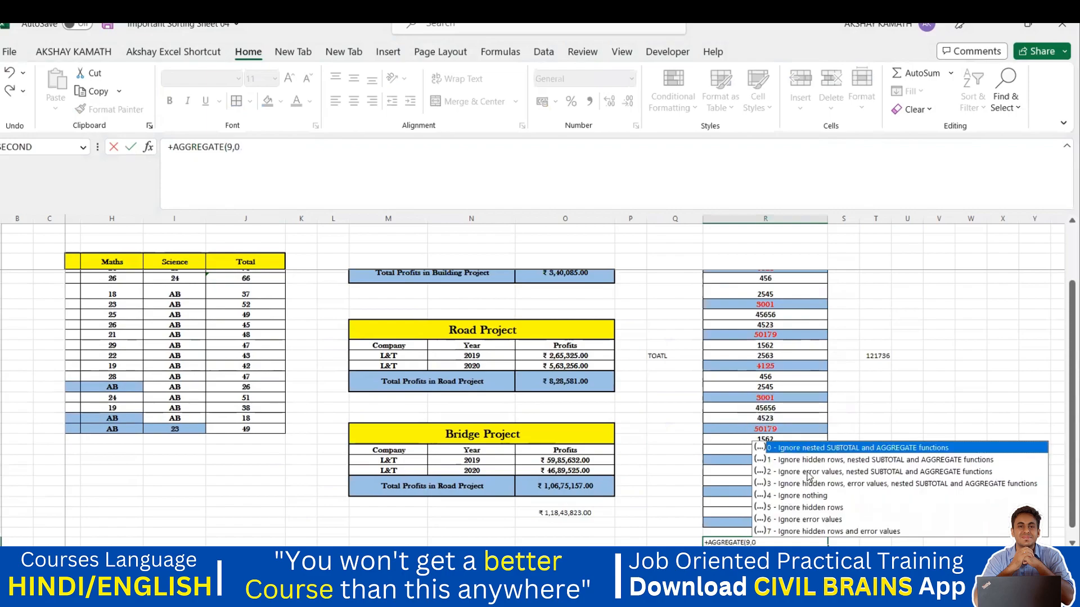
type("0,")
scroll(803, 467, "up", 2)
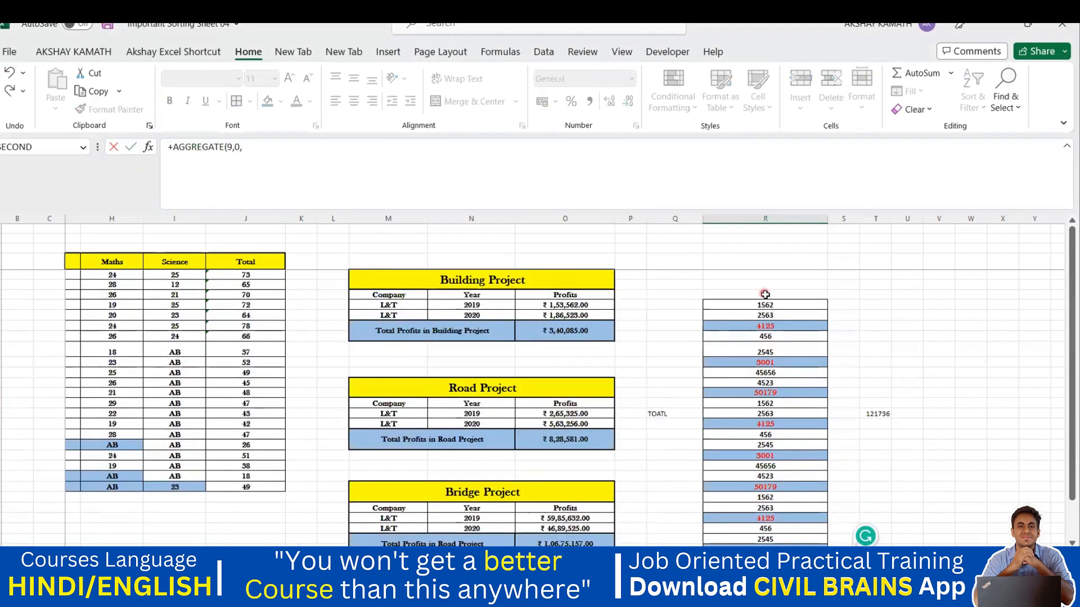
left_click_drag(769, 304, 760, 525)
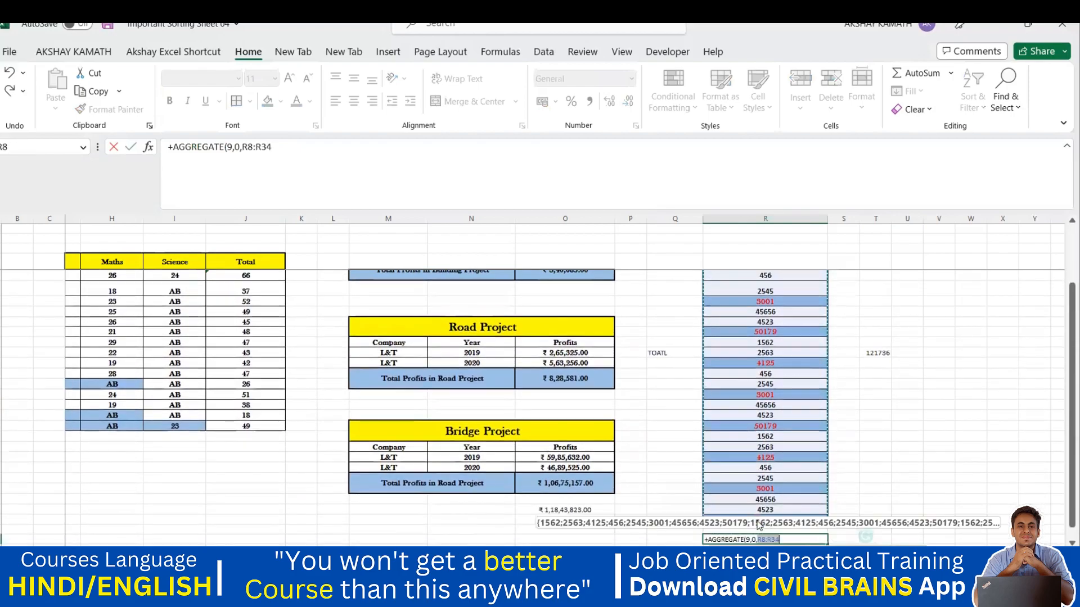
key("Return")
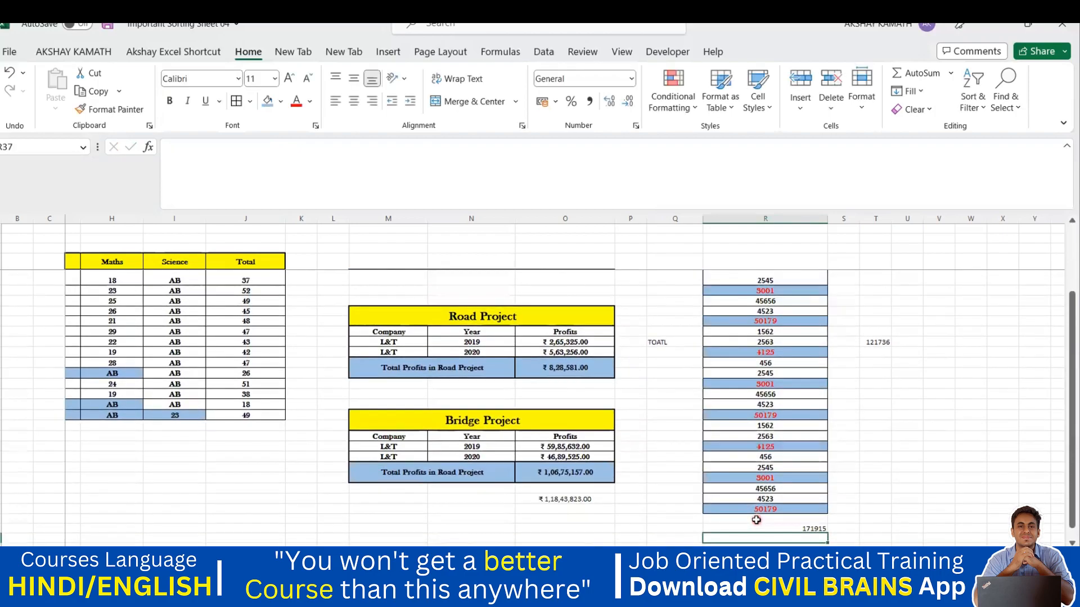
Add the missing last subtotal, R34, to the manual sum in T18.
double_click(883, 342)
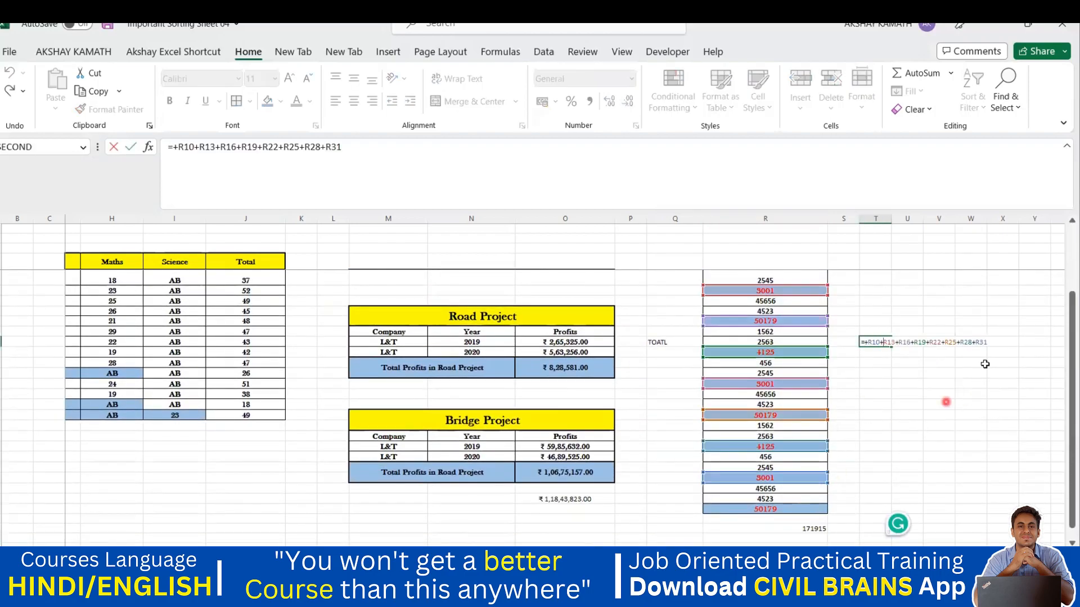
left_click(373, 153)
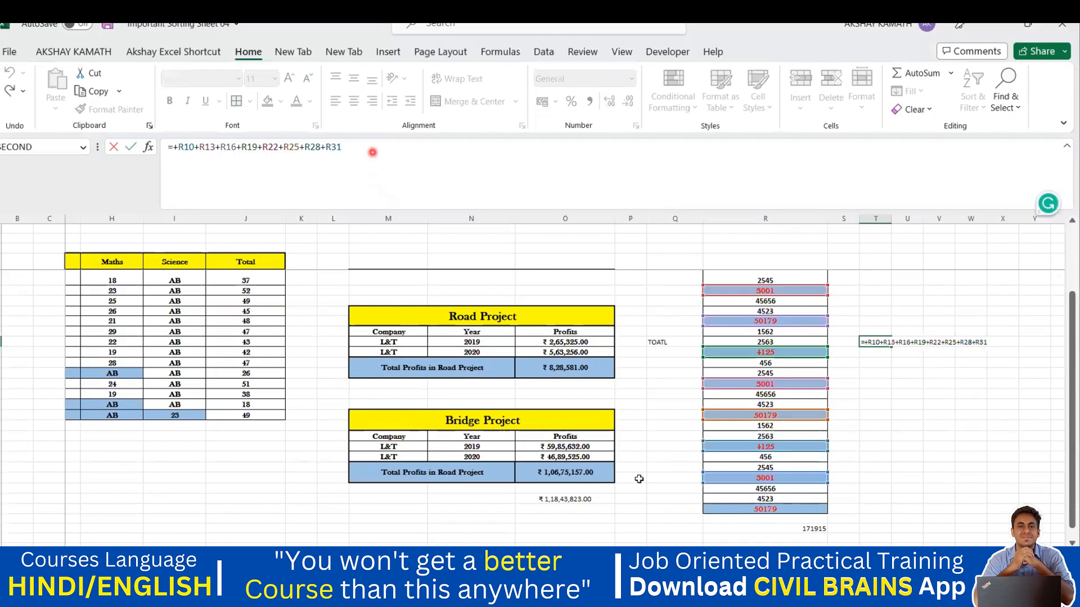
type("+")
left_click(736, 509)
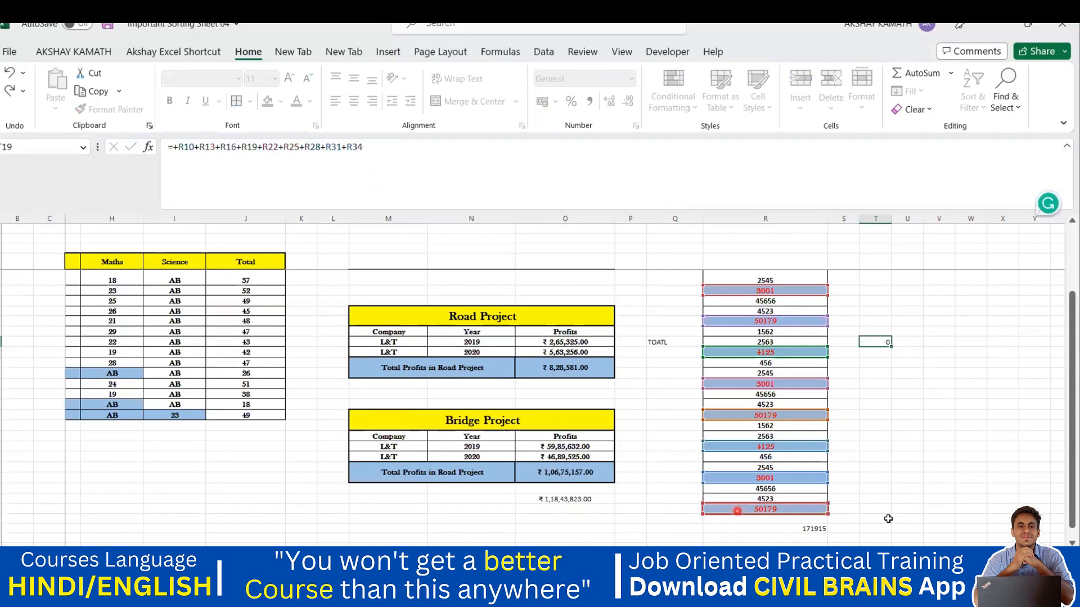
key("Return")
Compare the AGGREGATE formula in R36 with the manual sum in T18, the SUBTOTAL formula in R10 and the column R list.
left_click(810, 529)
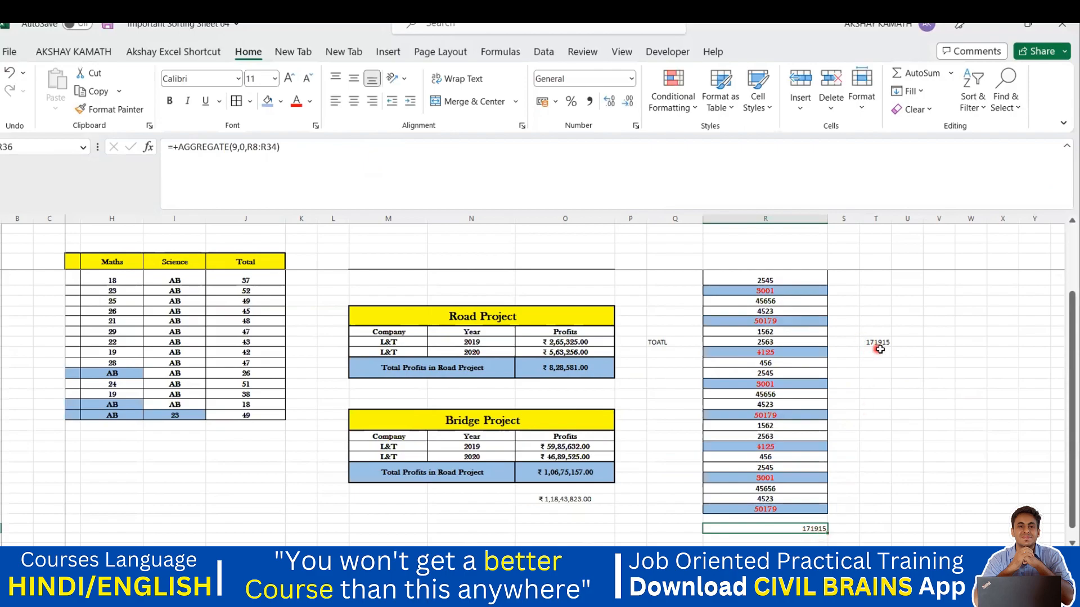
scroll(884, 425, "up", 2)
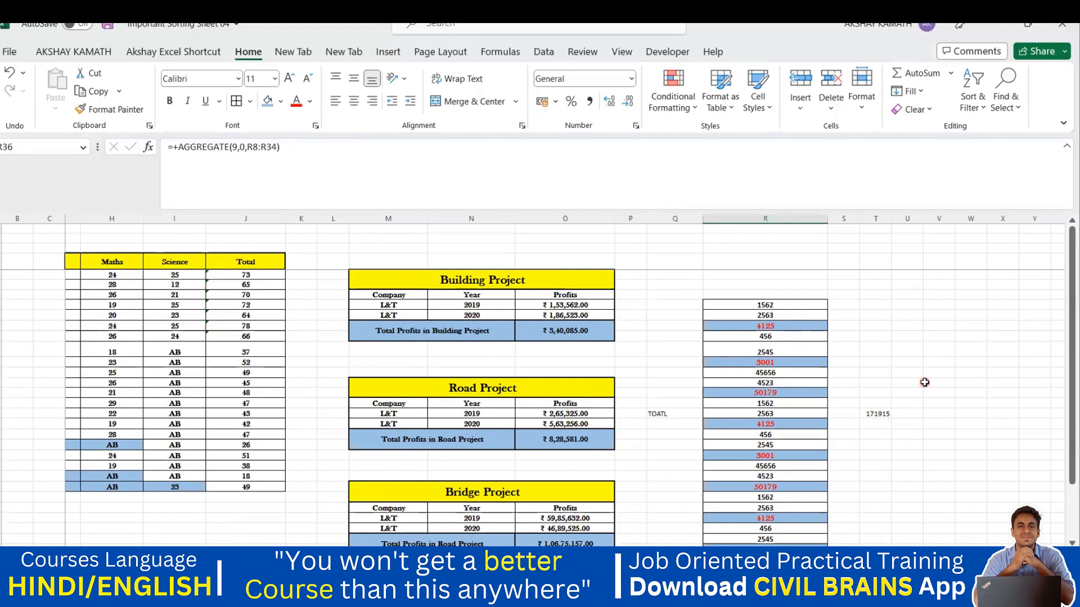
left_click(785, 327)
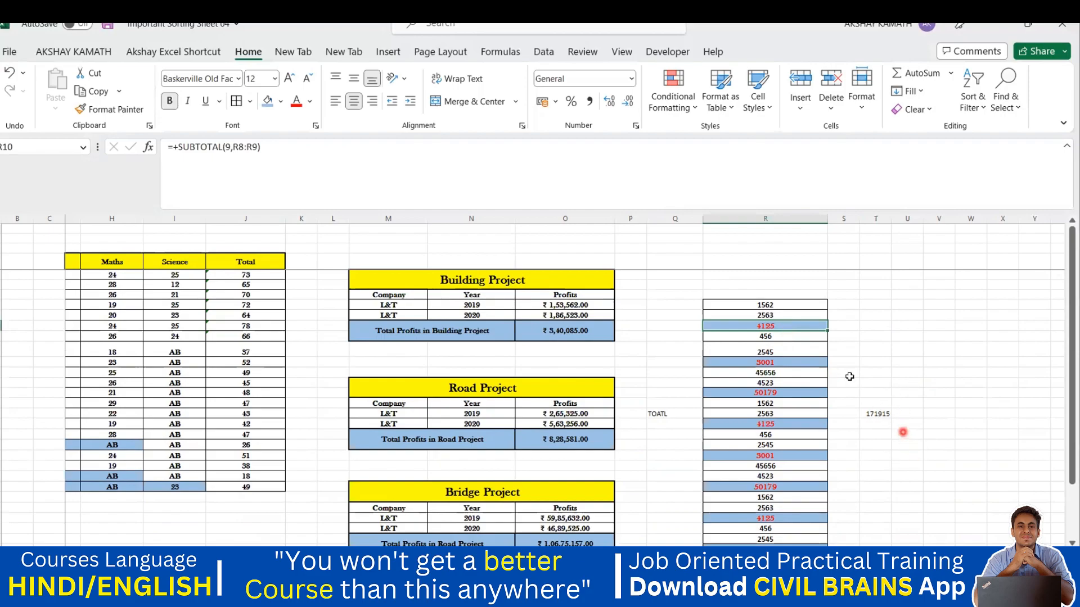
scroll(812, 482, "down", 2)
left_click(811, 542)
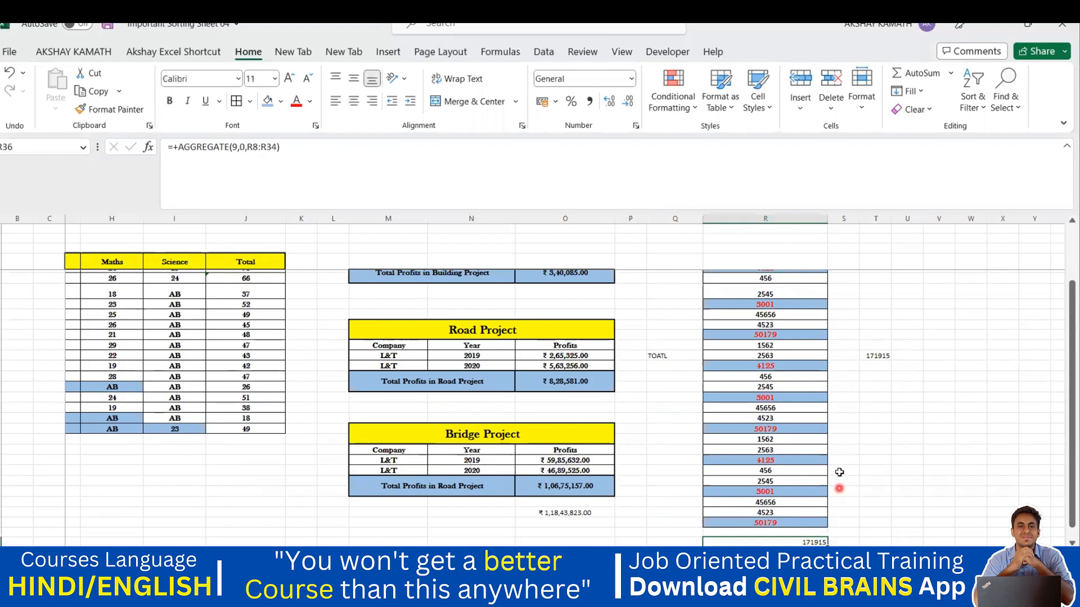
scroll(839, 472, "up", 2)
double_click(785, 325)
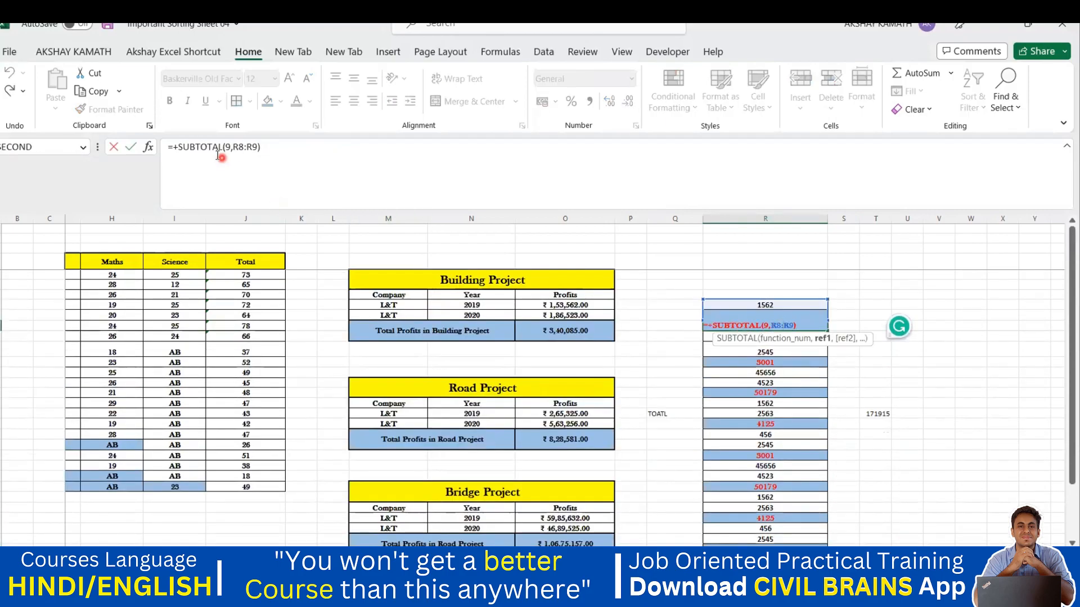
left_click_drag(311, 157, 167, 148)
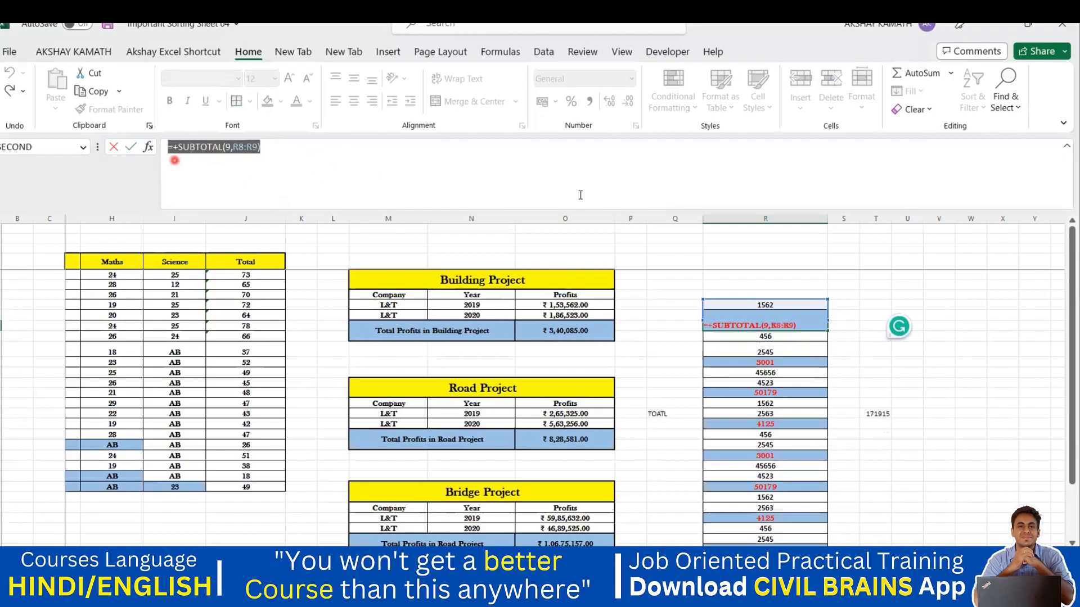
left_click(479, 163)
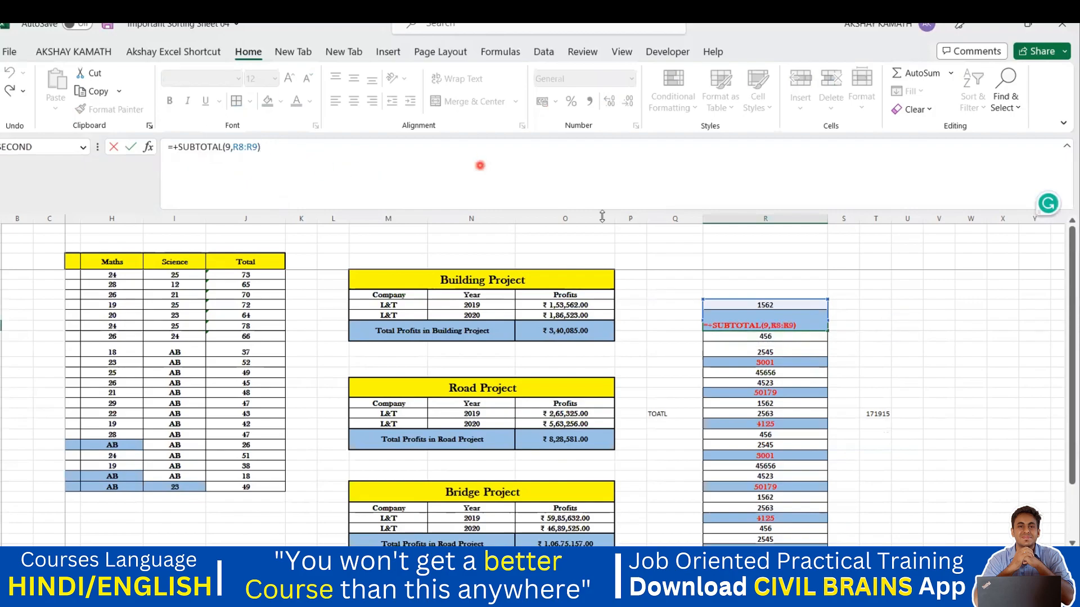
key("Return")
left_click_drag(762, 305, 816, 533)
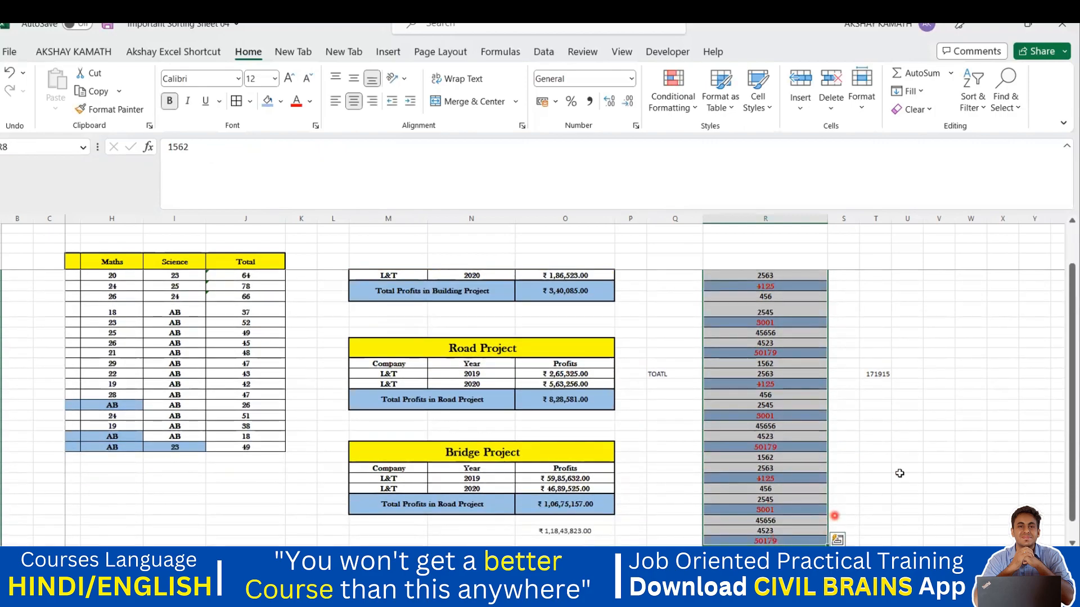
scroll(982, 506, "right", 1)
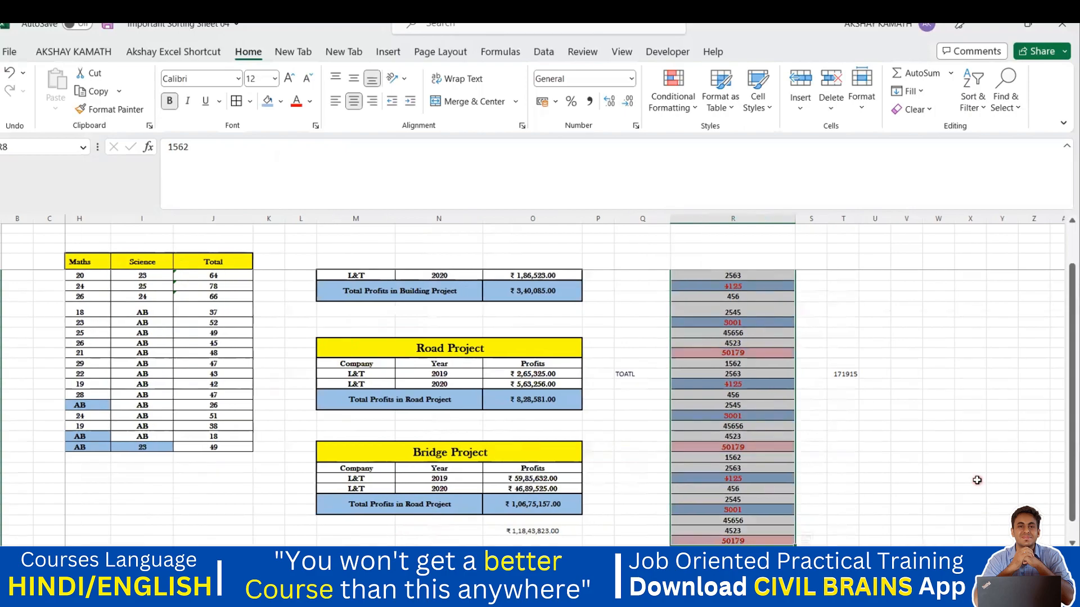
Enter the sample values 45 in W11 and 50 in W12.
scroll(977, 481, "up", 1)
left_click(932, 335)
type("45")
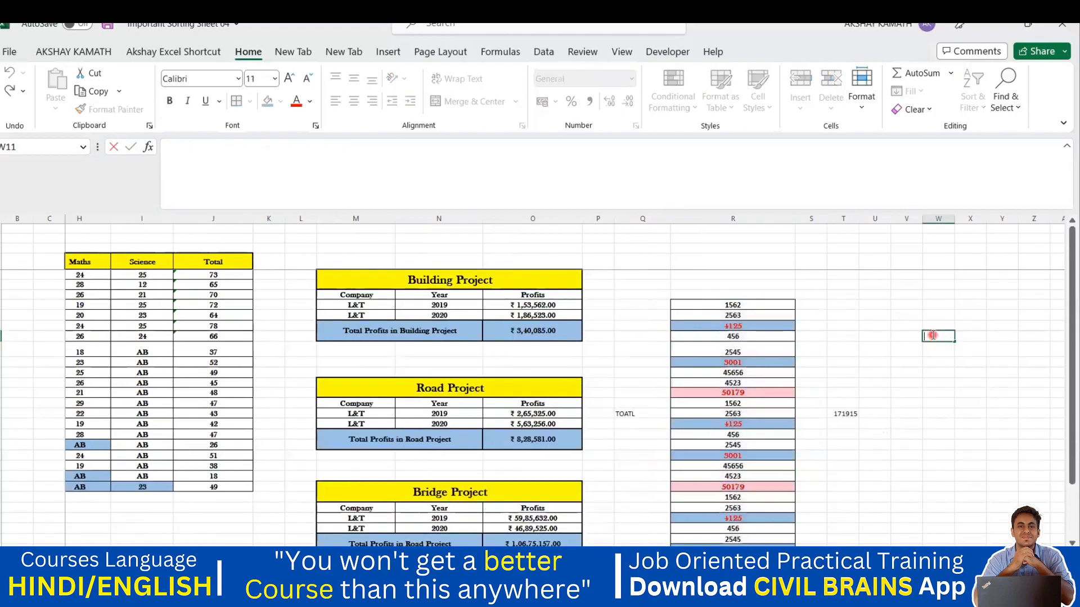
key("Return")
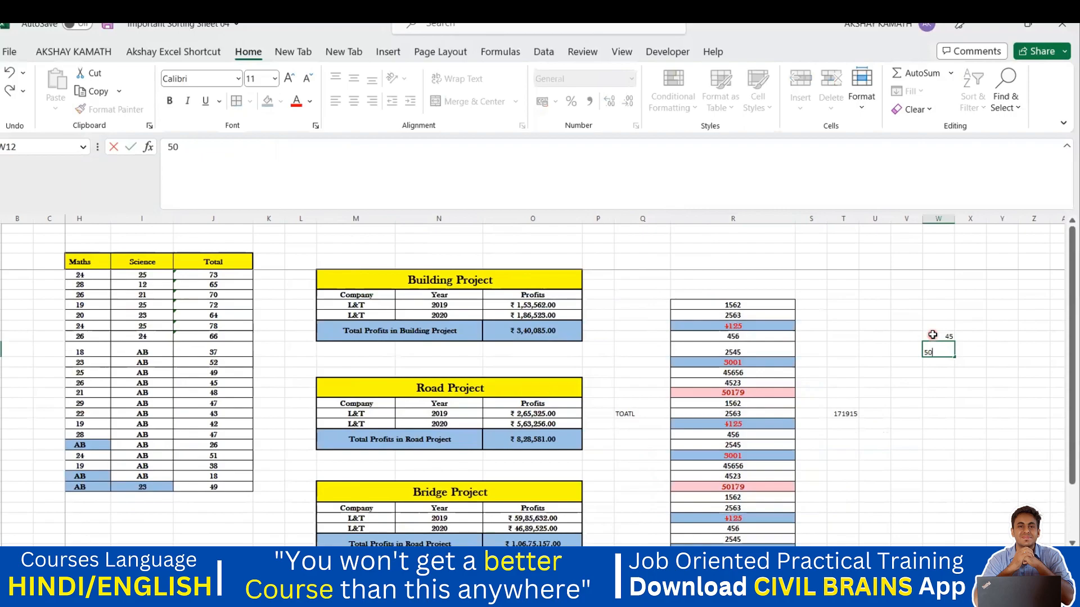
Add the two sample values in W13 with the plain formula +W11+W12 and check the cells it adds.
left_click(942, 364)
type("+")
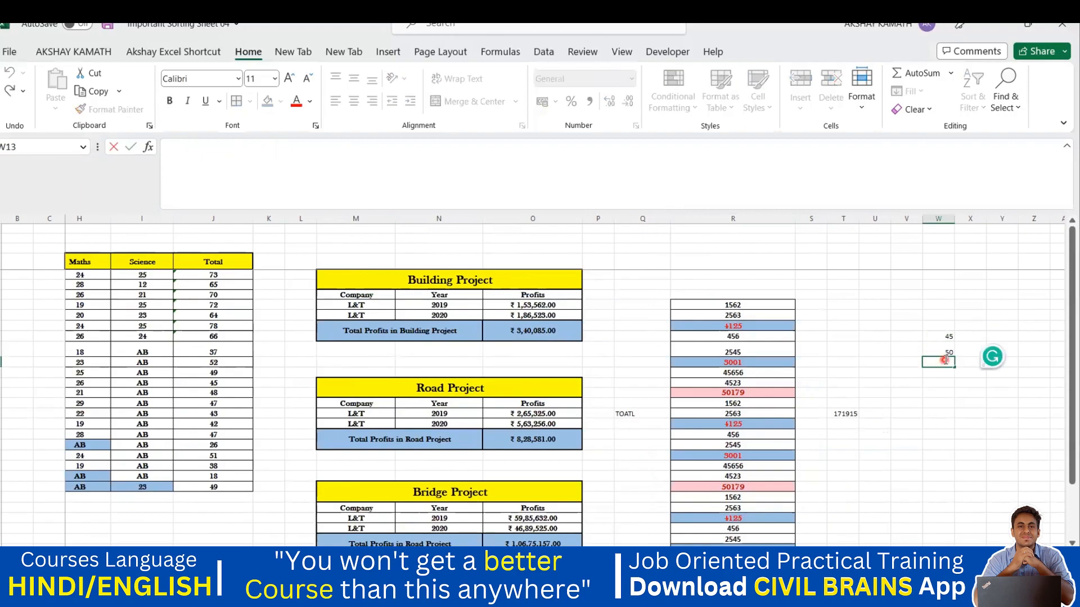
left_click(946, 337)
type("+W11+")
left_click(946, 350)
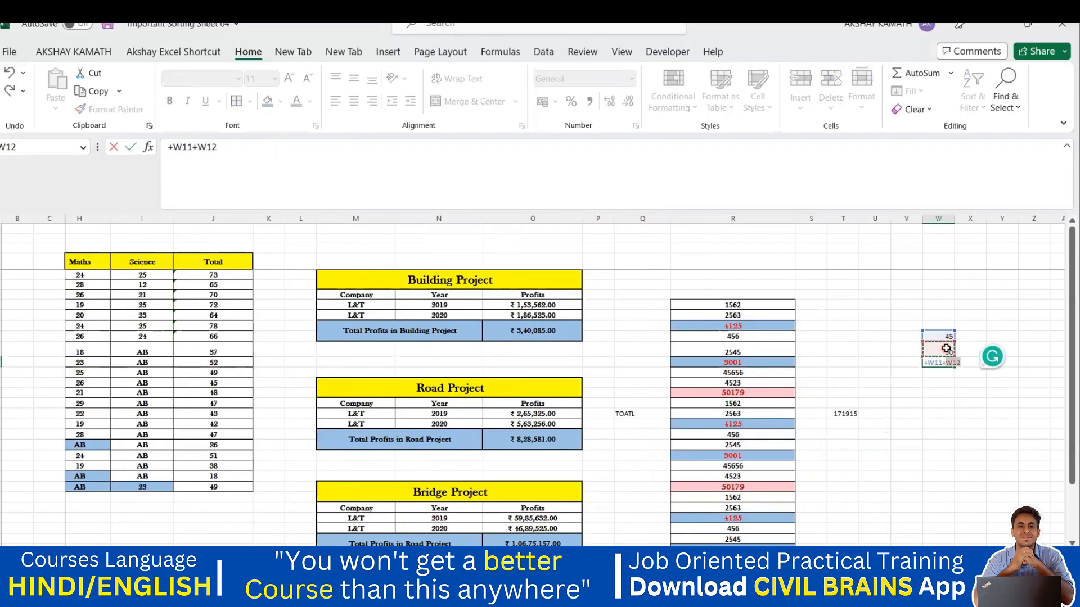
key("Return")
left_click_drag(947, 336, 947, 362)
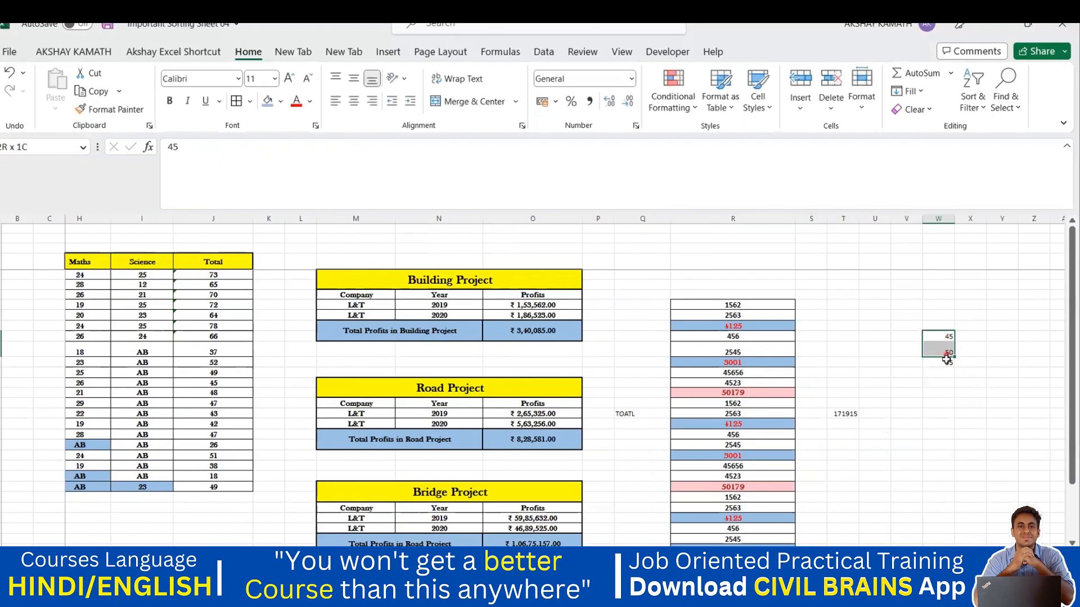
left_click(949, 363)
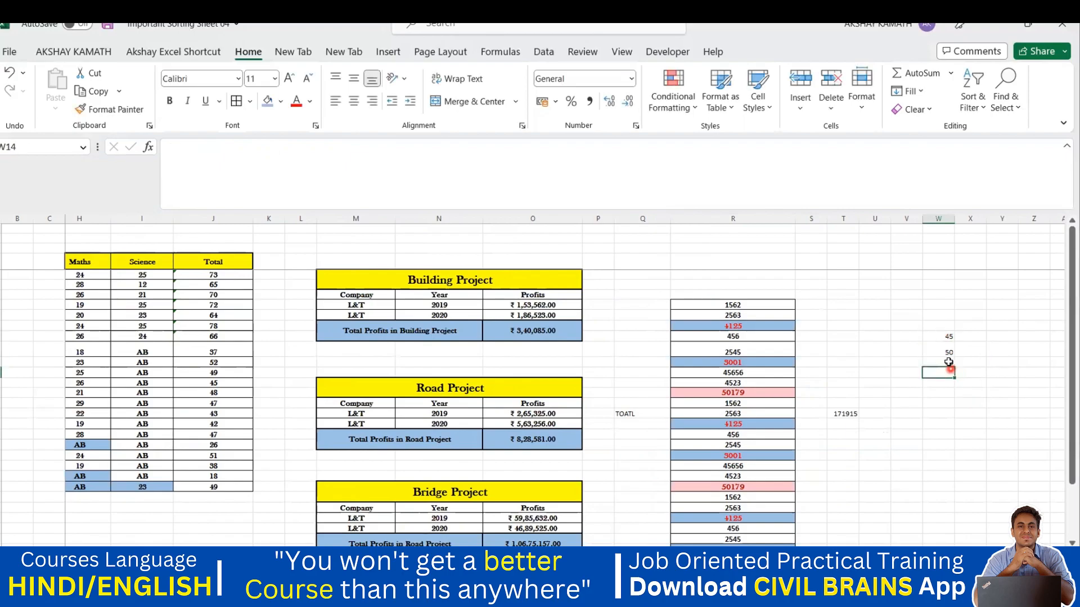
Format the sum in W13 with red text and enlarge its font to size 14.
left_click(296, 102)
left_click(289, 78)
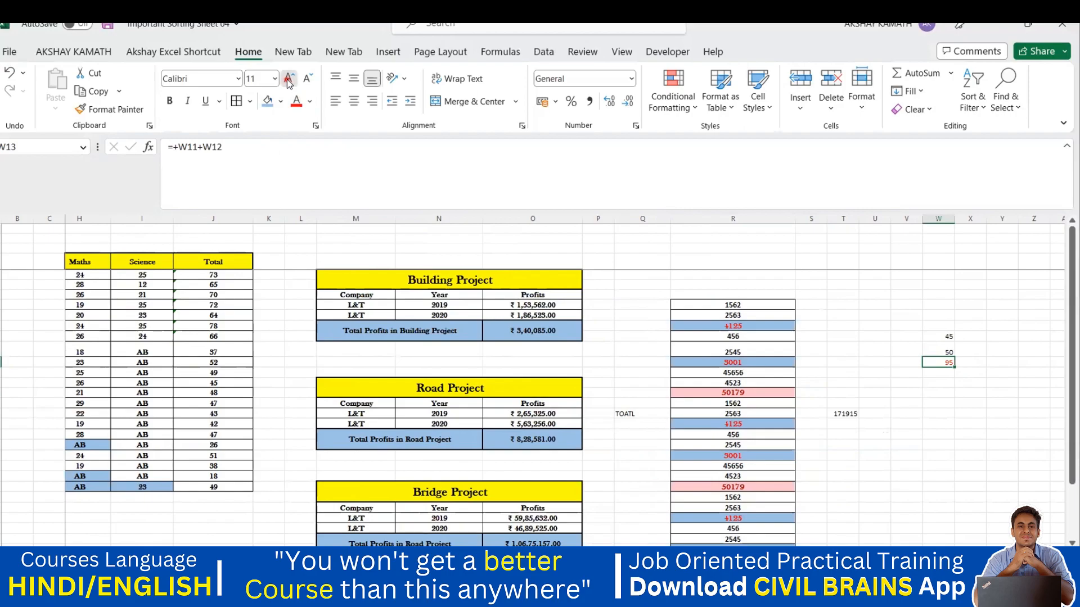
left_click(289, 78)
Copy the two sample values and their sum from W11:W13 into W14:W16.
left_click_drag(947, 336, 942, 360)
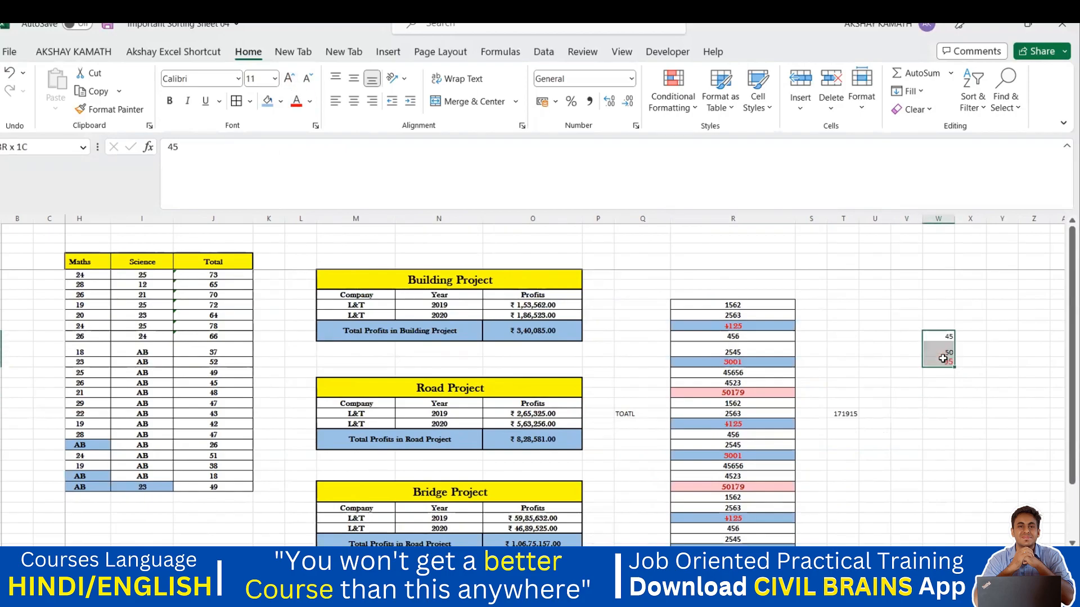
key("ctrl+c")
left_click(945, 373)
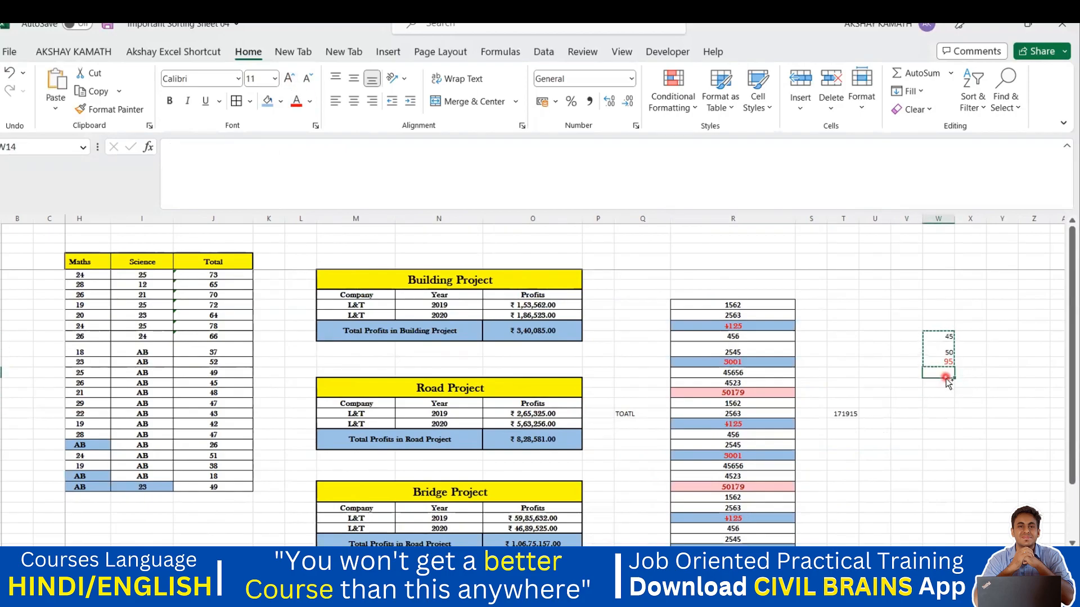
key("ctrl+v")
left_click(958, 421)
key("Escape")
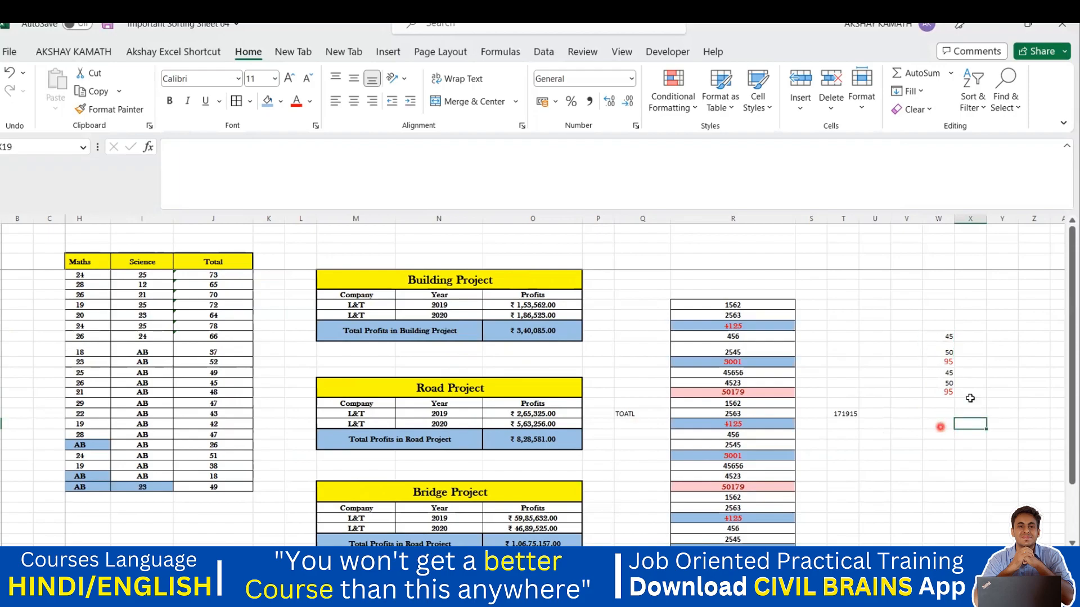
Add the two group sums in Y13 with the plain formula +W13+W16.
left_click(1001, 363)
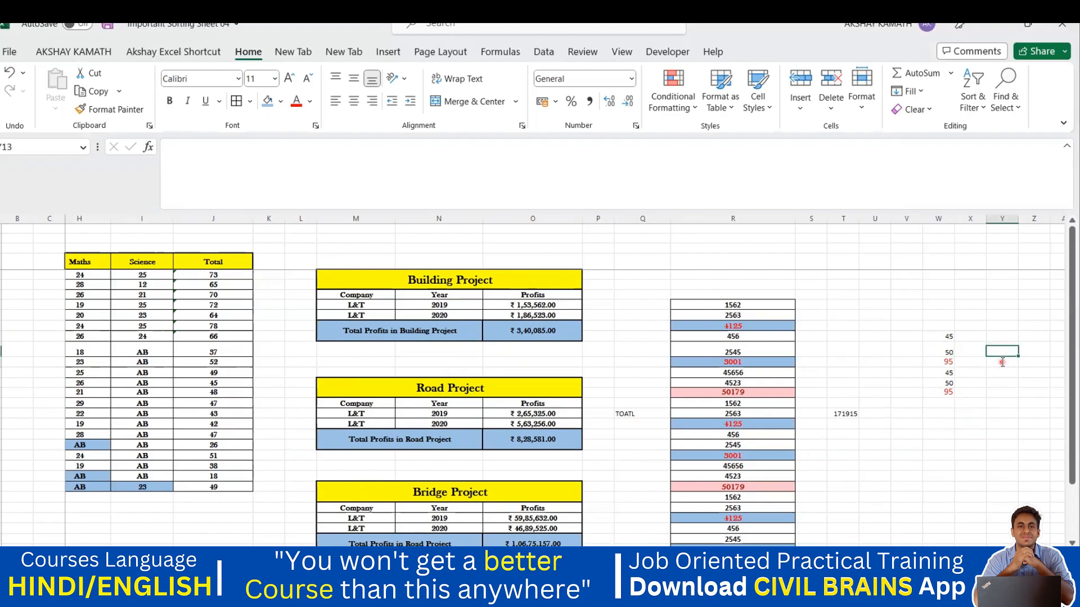
double_click(1002, 363)
type("+")
left_click(948, 362)
type("+")
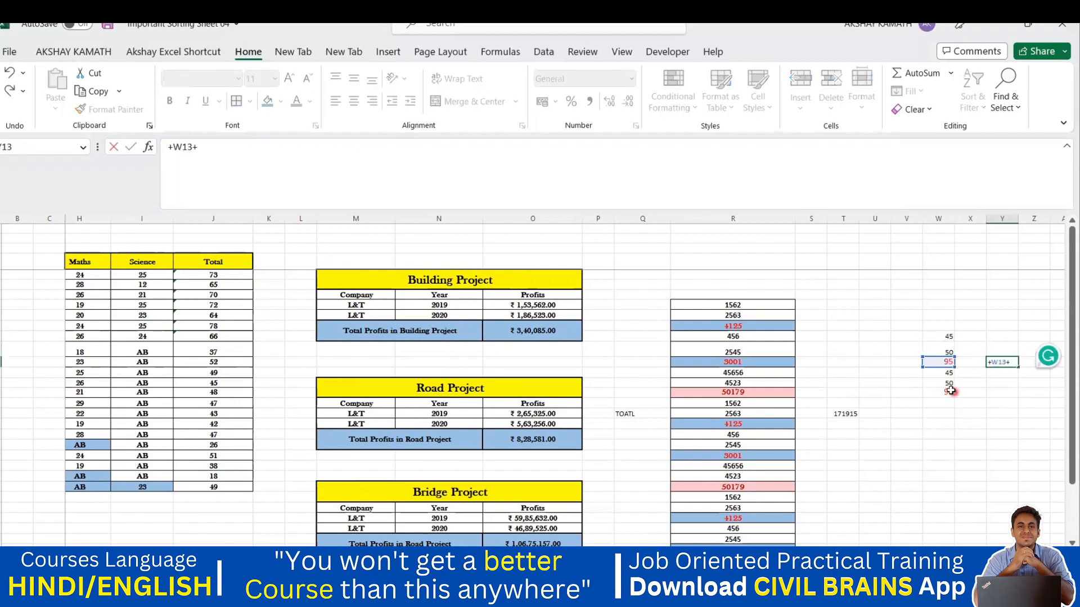
left_click(949, 392)
key("Return")
left_click(990, 422)
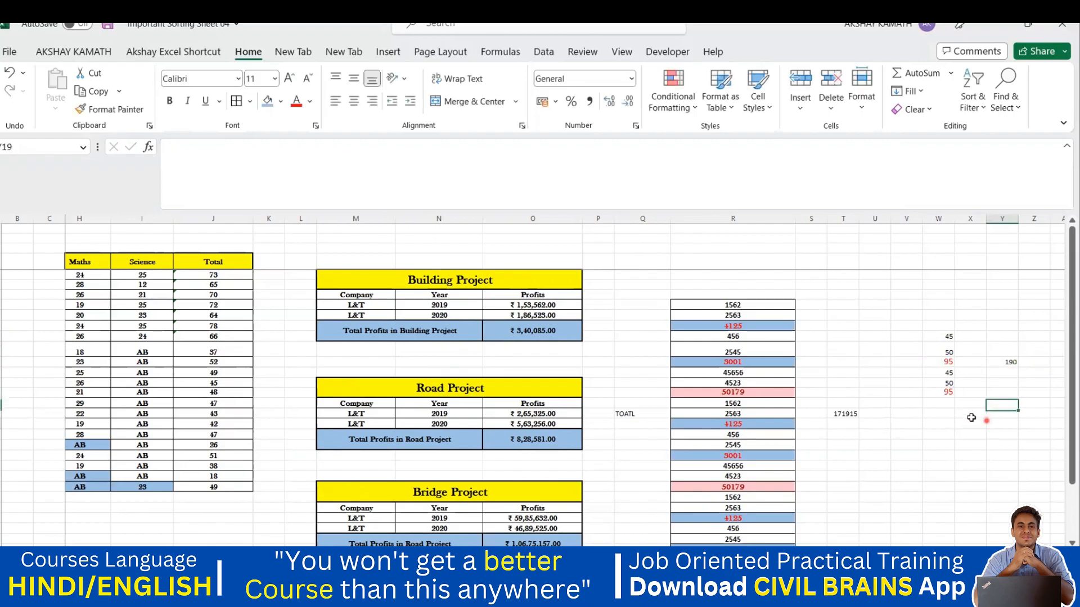
Total the sample list in W17 with +AGGREGATE(9,0,W11:W16), using SUM and ignoring nested SUBTOTAL and AGGREGATE functions.
double_click(945, 401)
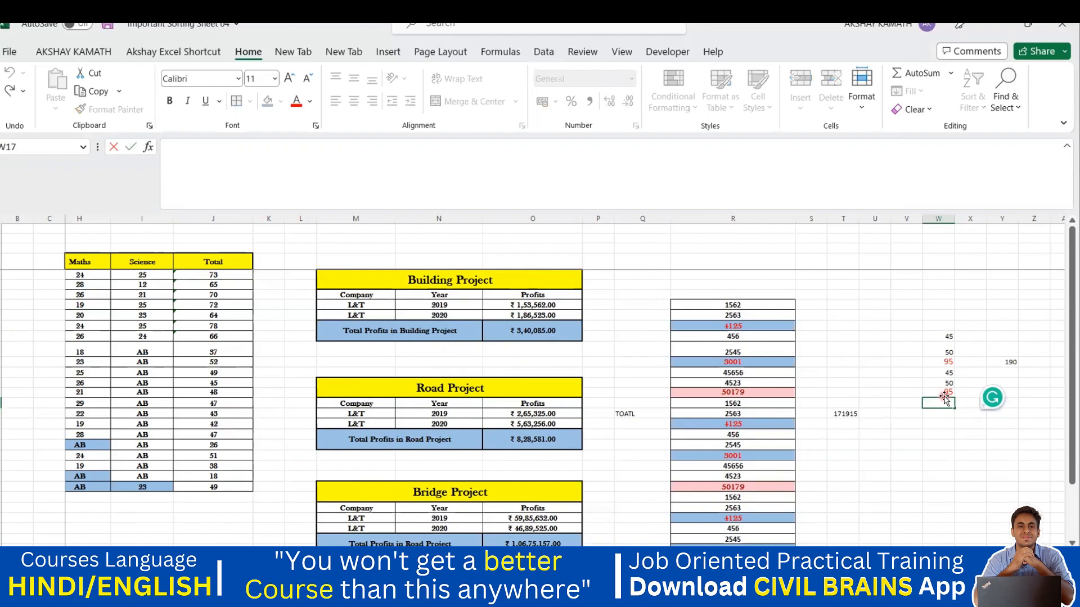
type("+AGG")
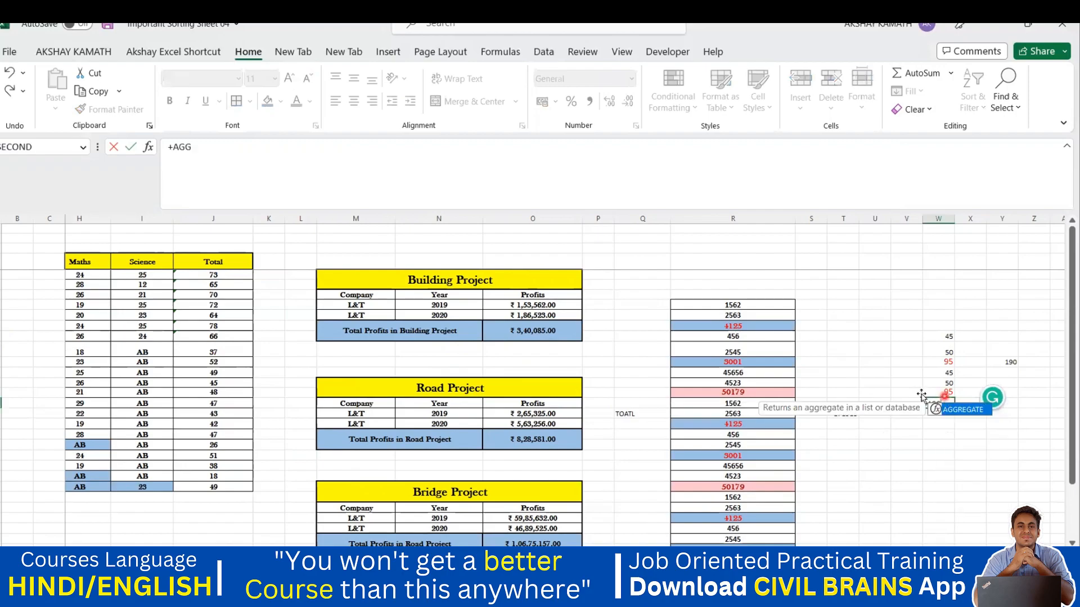
double_click(963, 410)
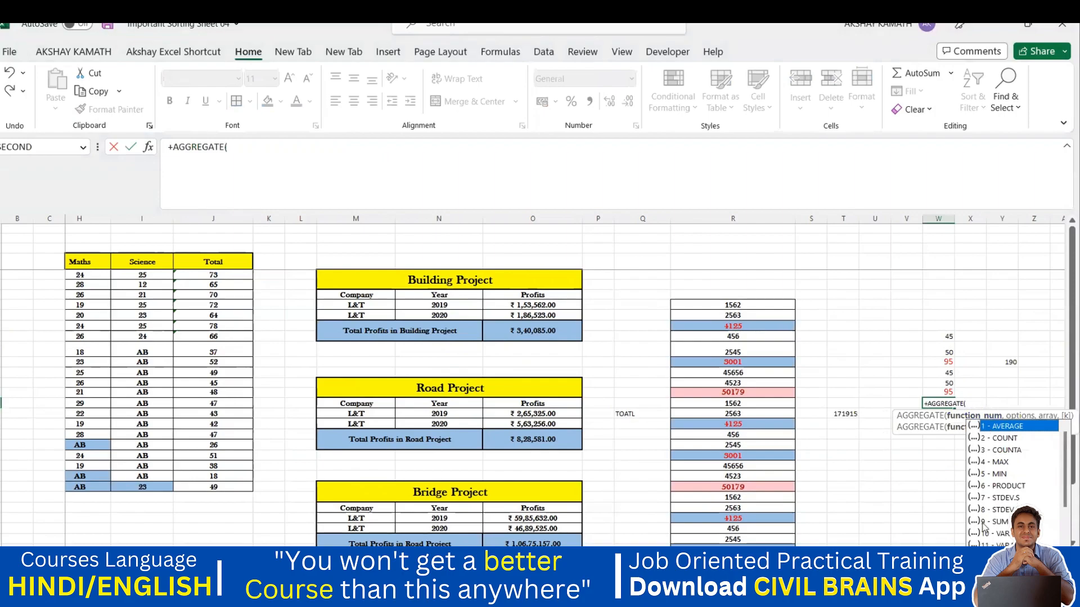
type("9,")
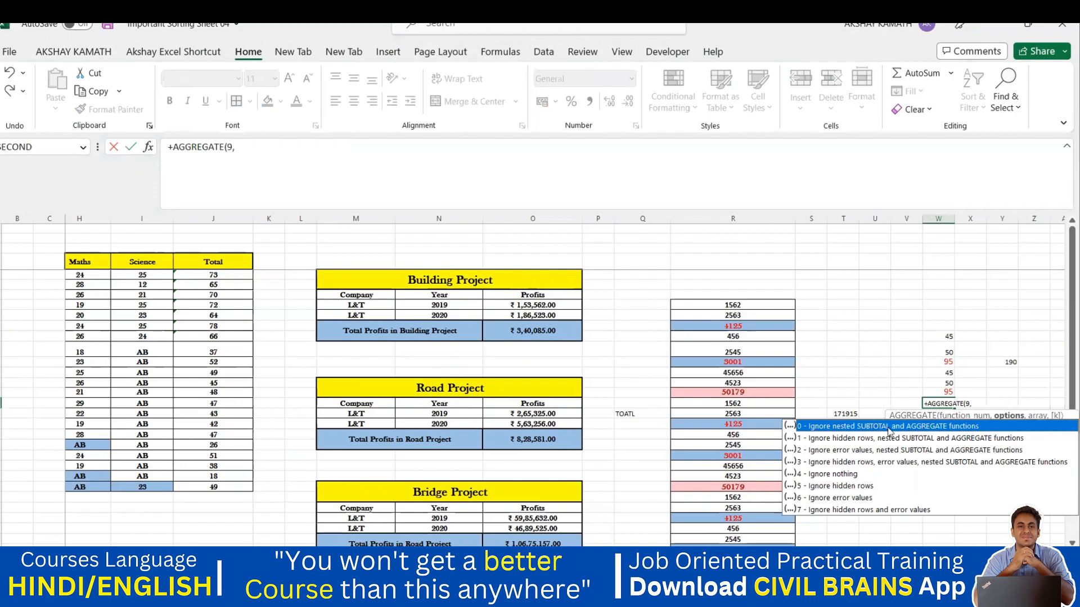
type("0,")
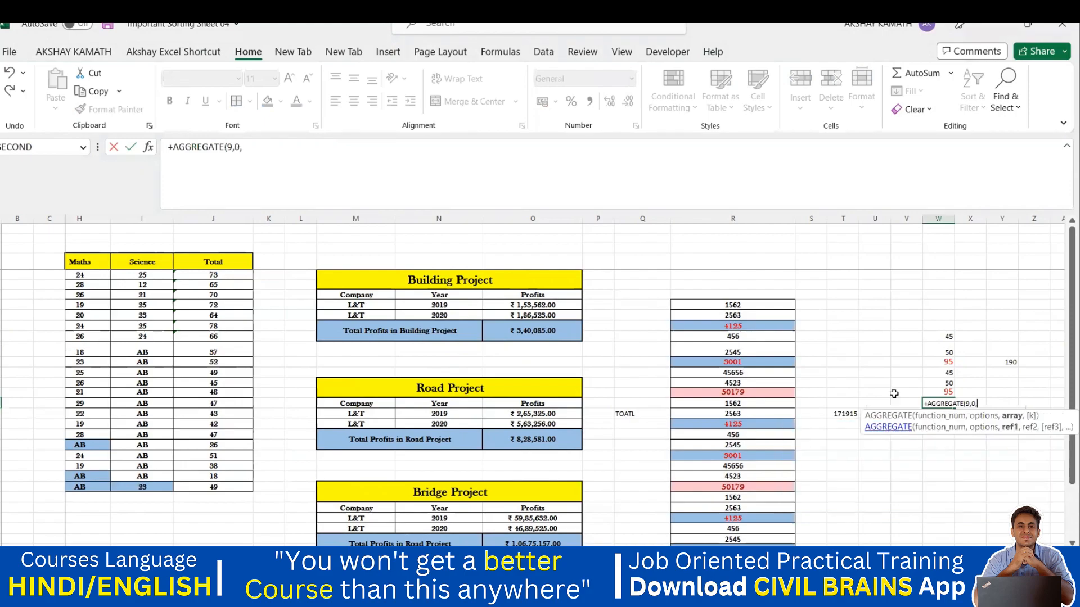
left_click_drag(949, 337, 949, 390)
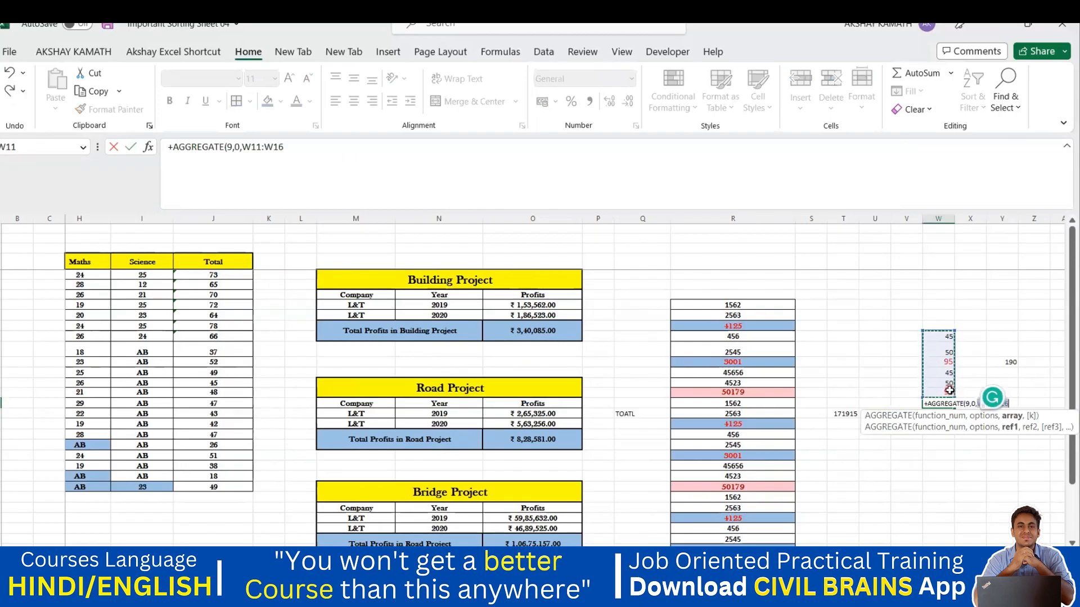
key("Return")
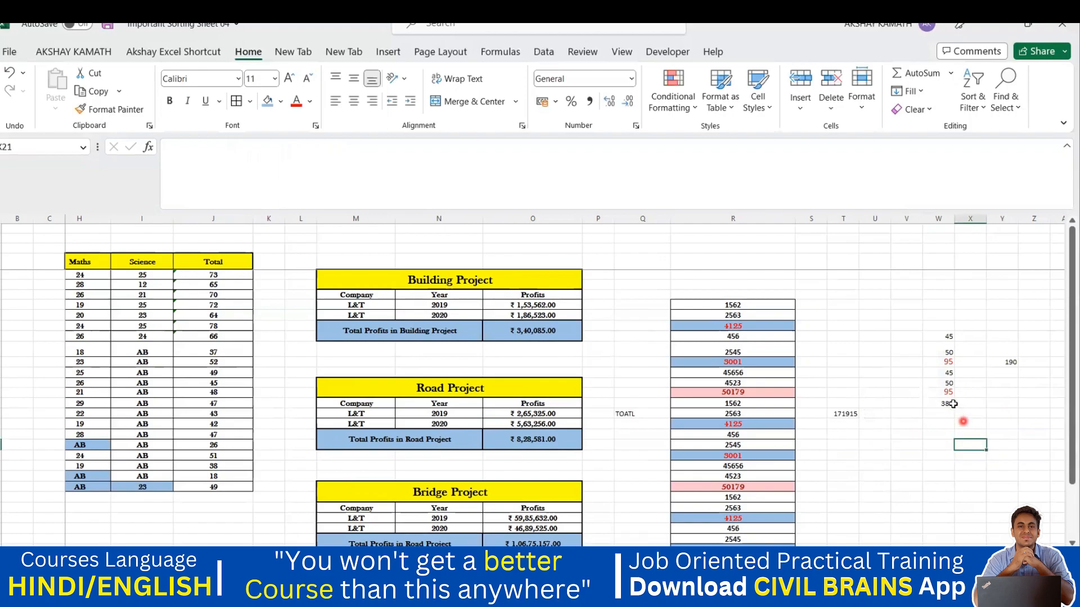
Compare the AGGREGATE formula in W17 with the plain sums in W13 and Y13 and the range W11:W16.
left_click(951, 403)
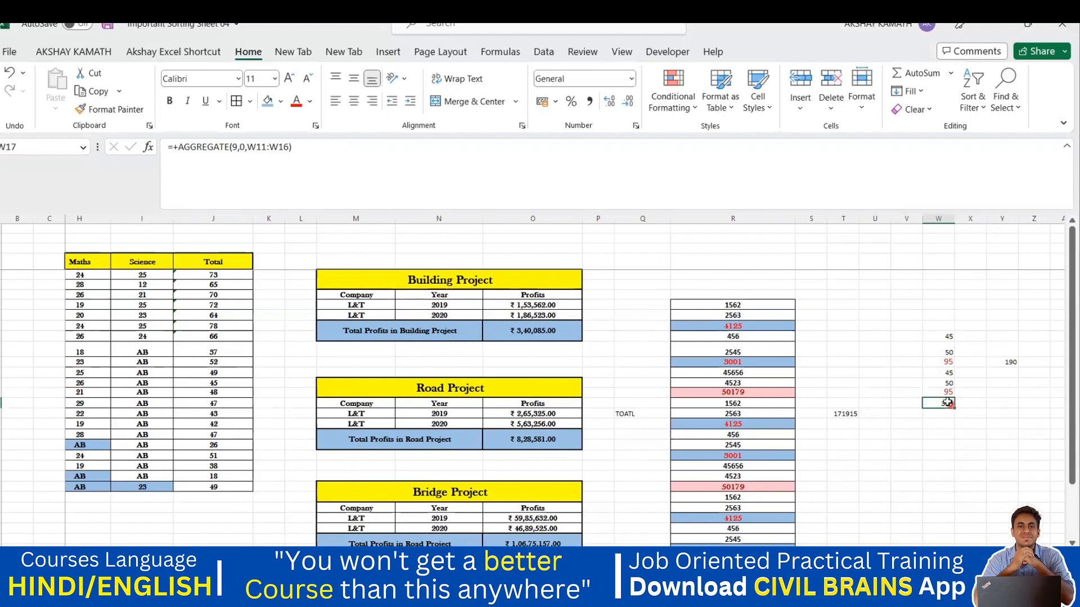
left_click_drag(950, 336, 950, 392)
left_click(990, 440)
left_click(950, 404)
left_click(949, 361)
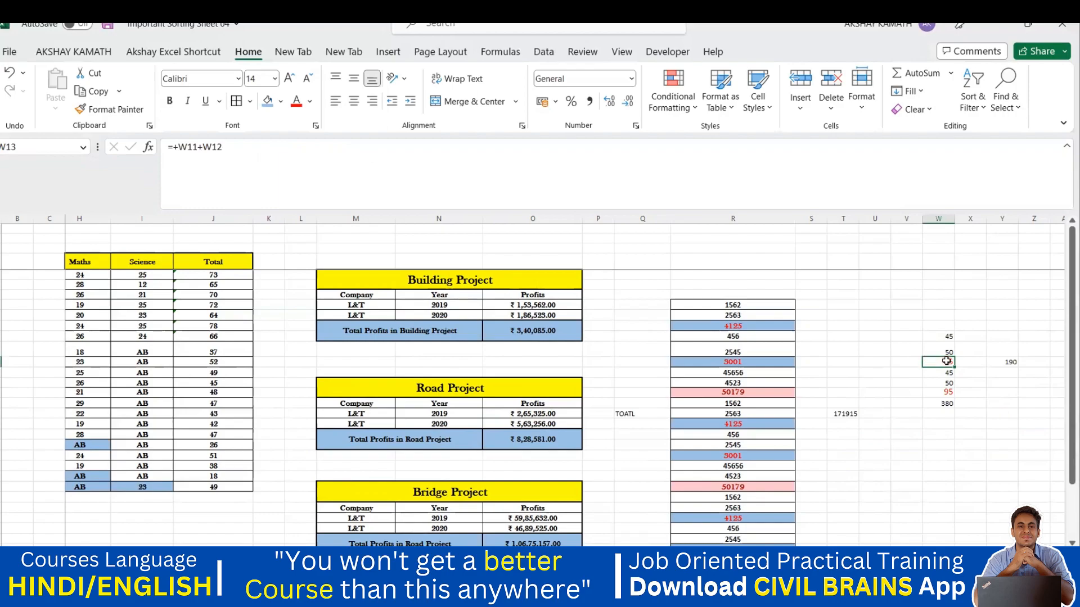
double_click(948, 360)
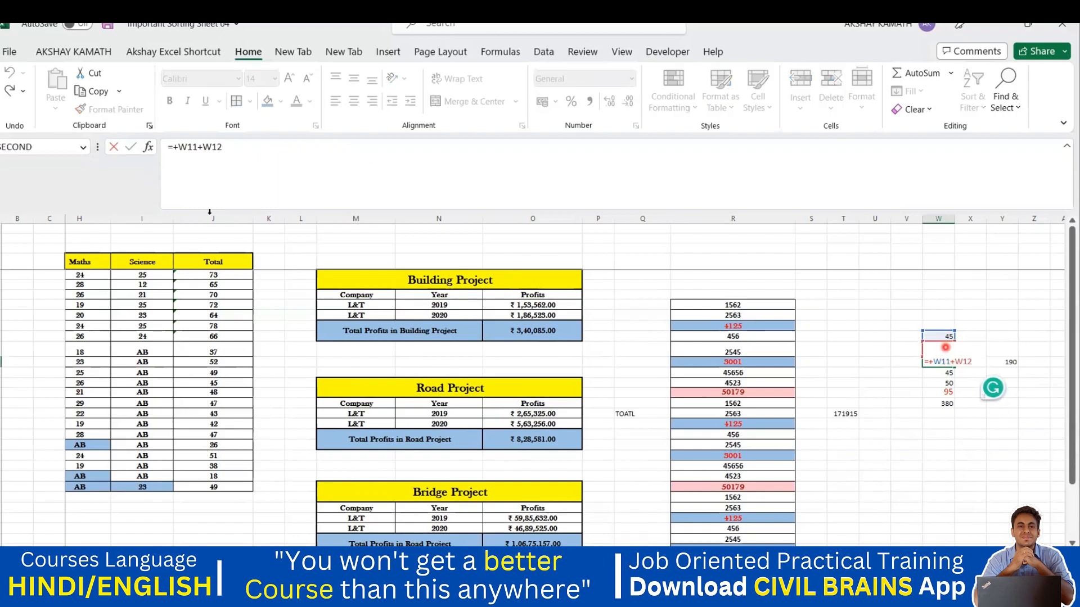
left_click(264, 150)
key("Return")
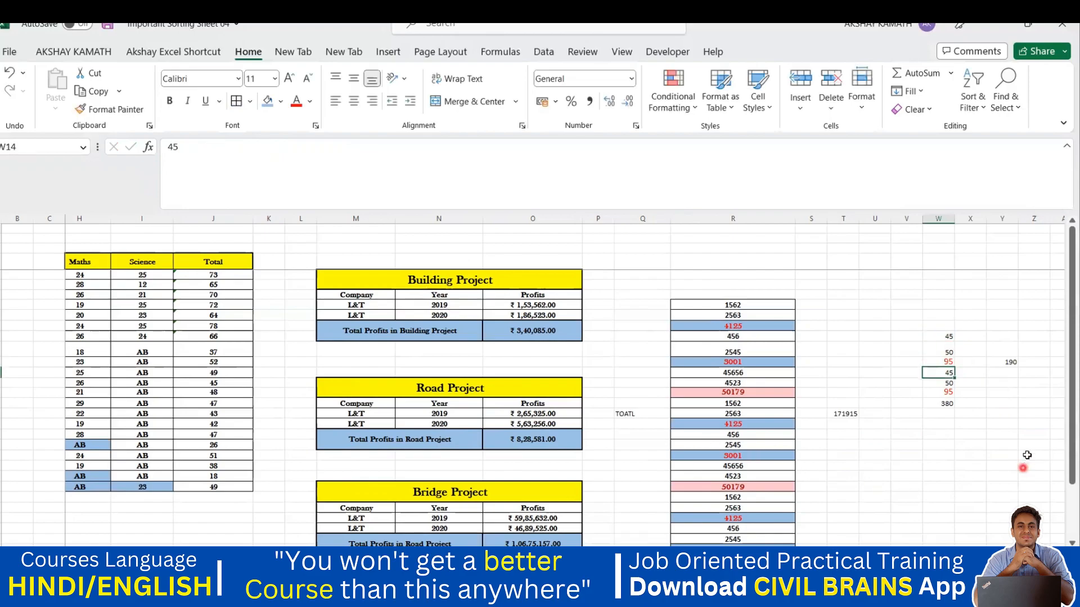
left_click(1011, 362)
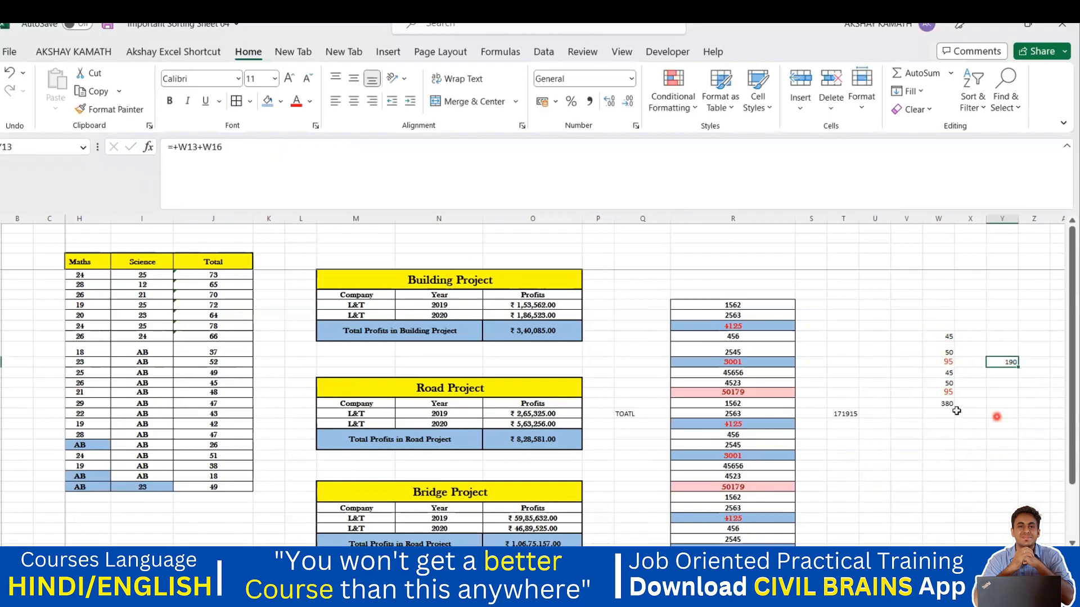
Replace the plain addition in W13 with the formula +SUBTOTAL(9,W11:W12).
left_click(948, 364)
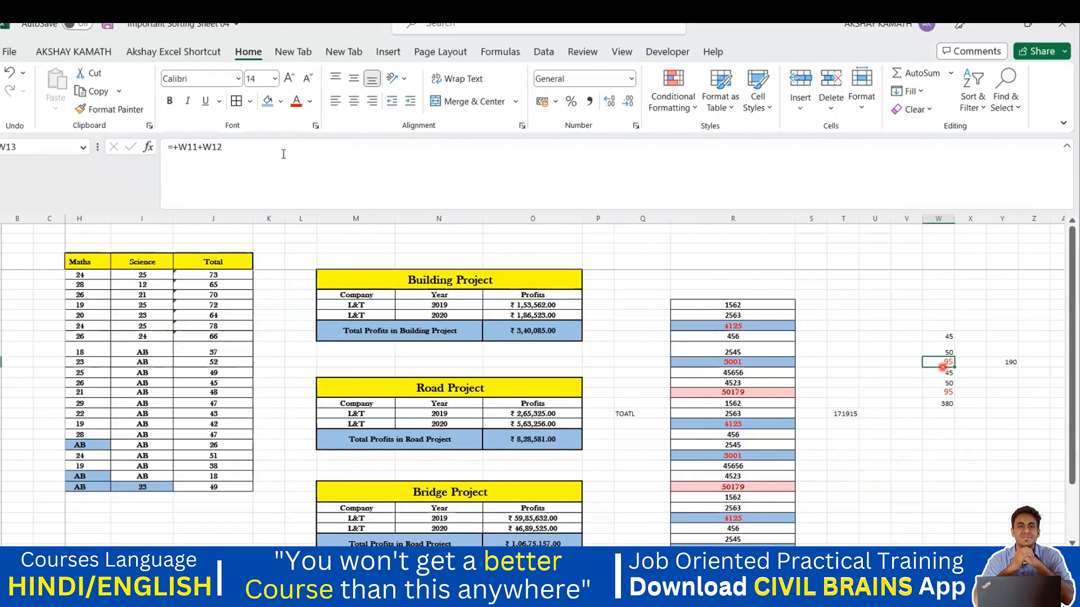
left_click_drag(253, 150, 97, 163)
key("BackSpace")
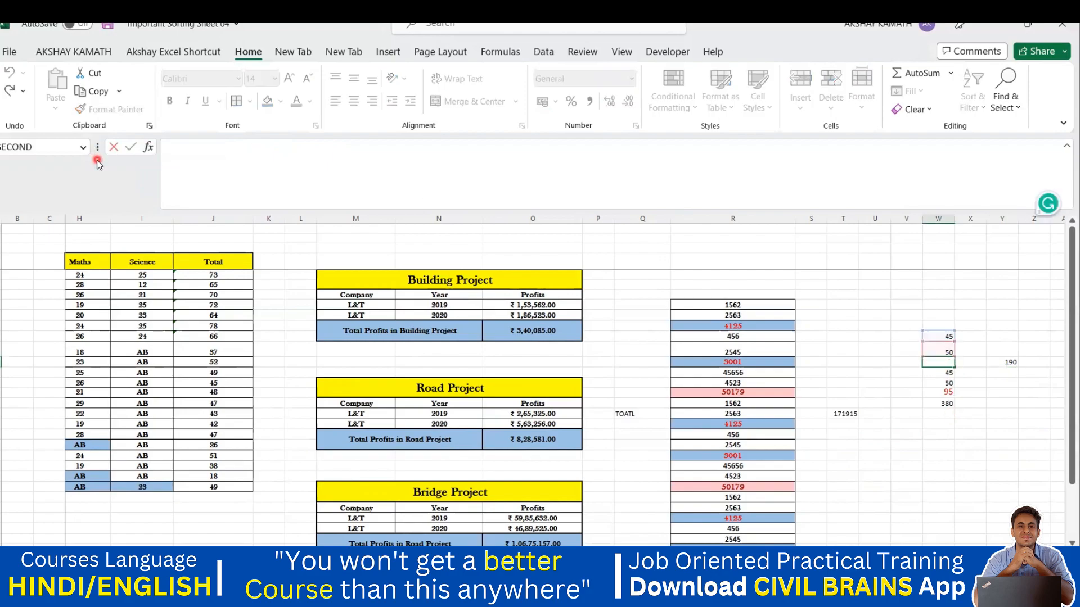
type("+SUB")
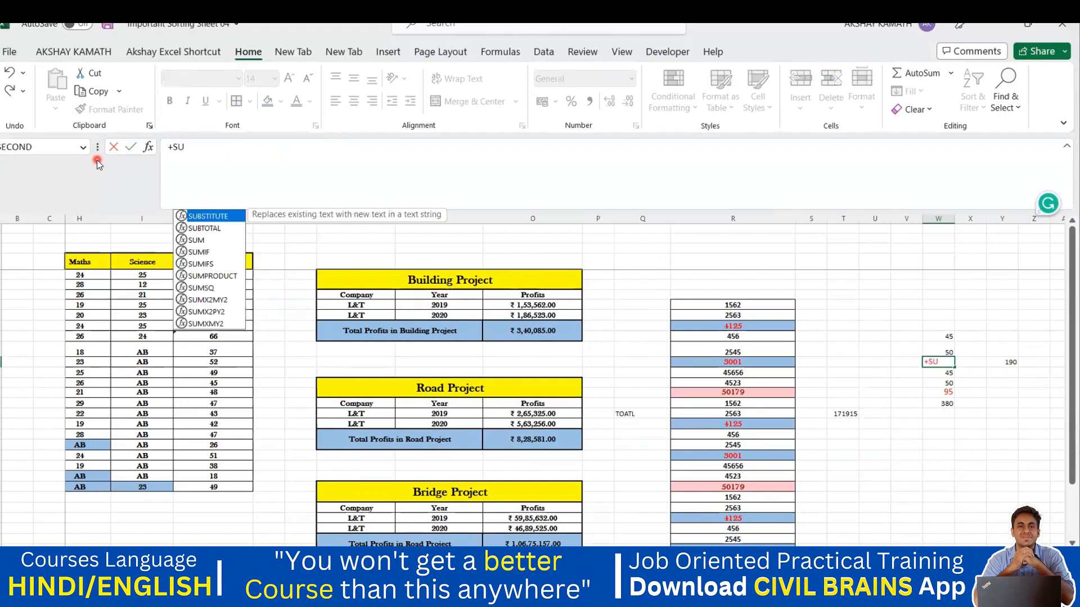
double_click(208, 227)
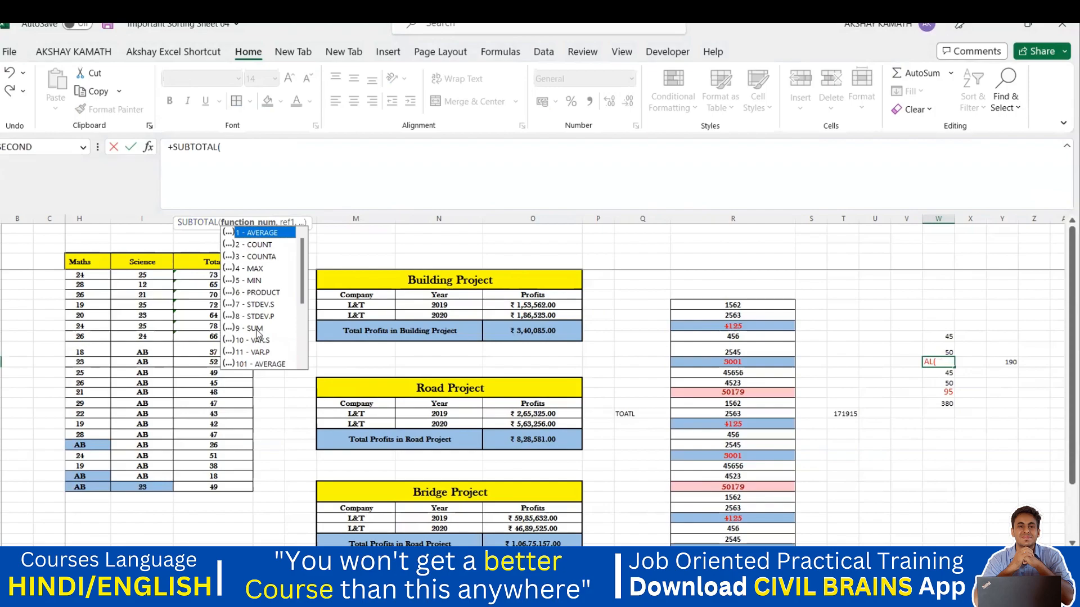
type("9,")
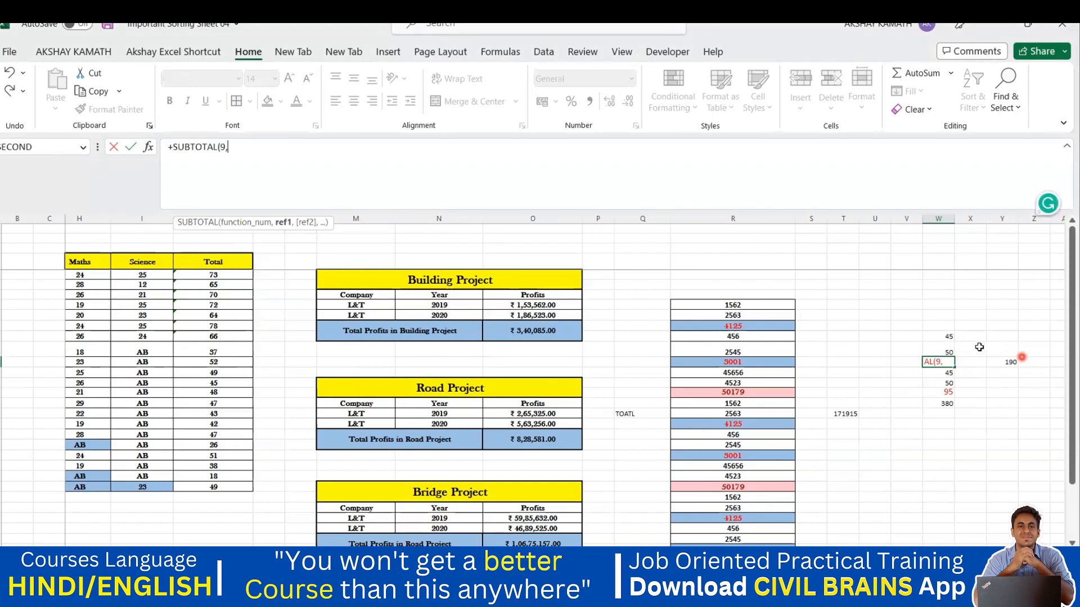
left_click(948, 337)
left_click_drag(949, 337, 948, 348)
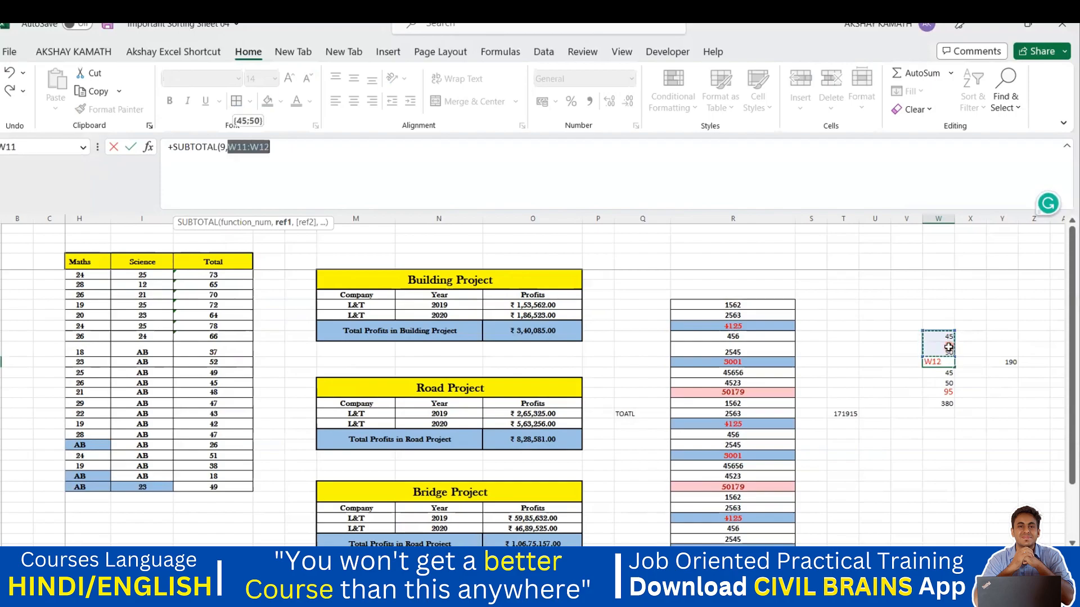
key("Return")
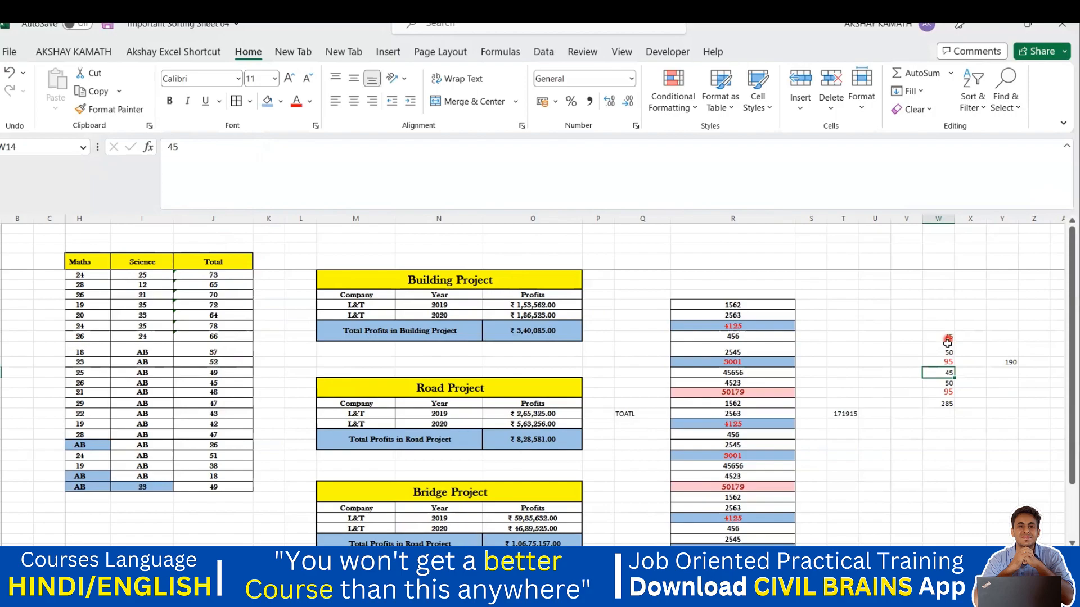
Copy W11:W13, including its SUBTOTAL formula, over W14:W16.
left_click_drag(948, 337, 948, 362)
key("ctrl+c")
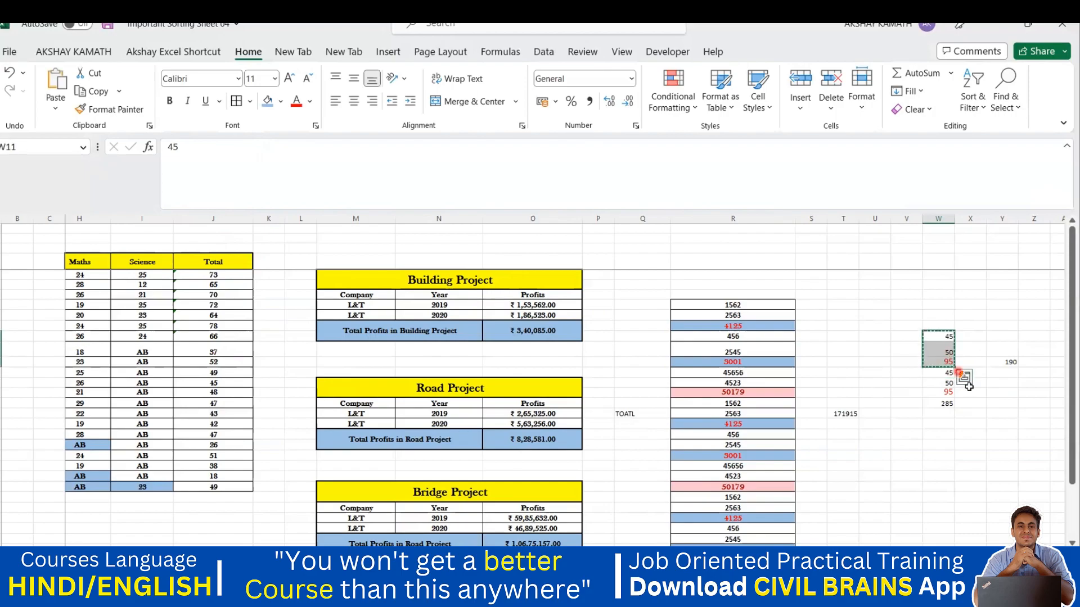
left_click(951, 373)
key("ctrl+v")
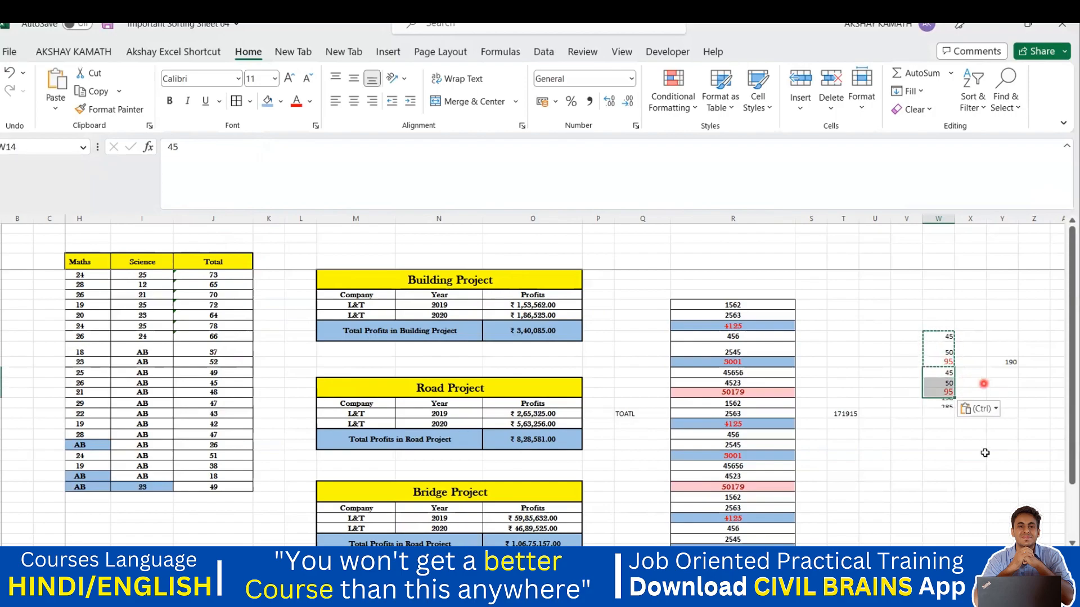
Check the AGGREGATE formula in W17 and the range it totals.
left_click(945, 404)
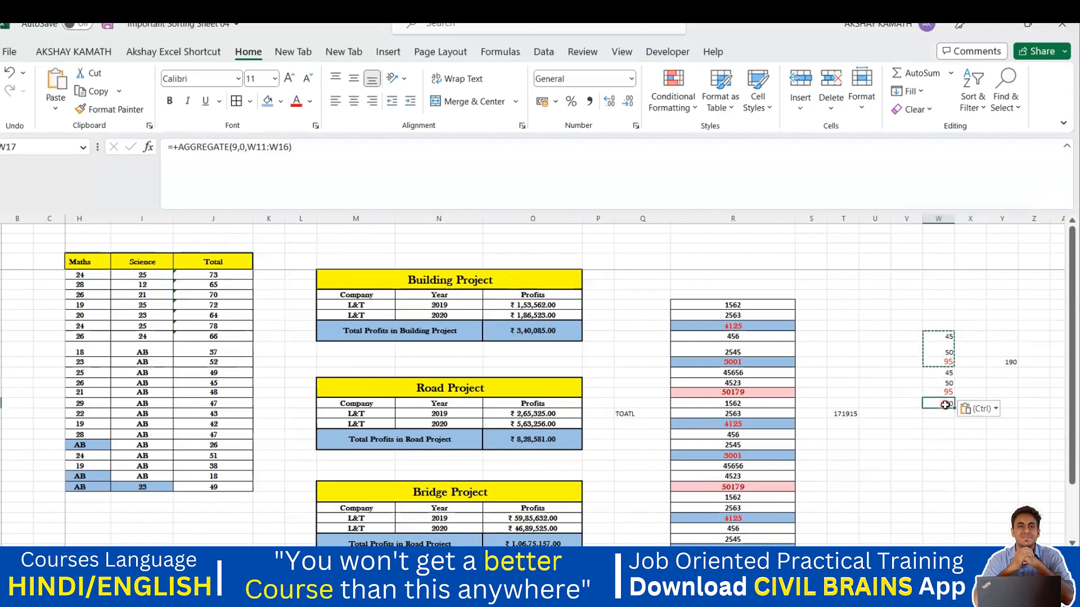
left_click(359, 149)
key("Return")
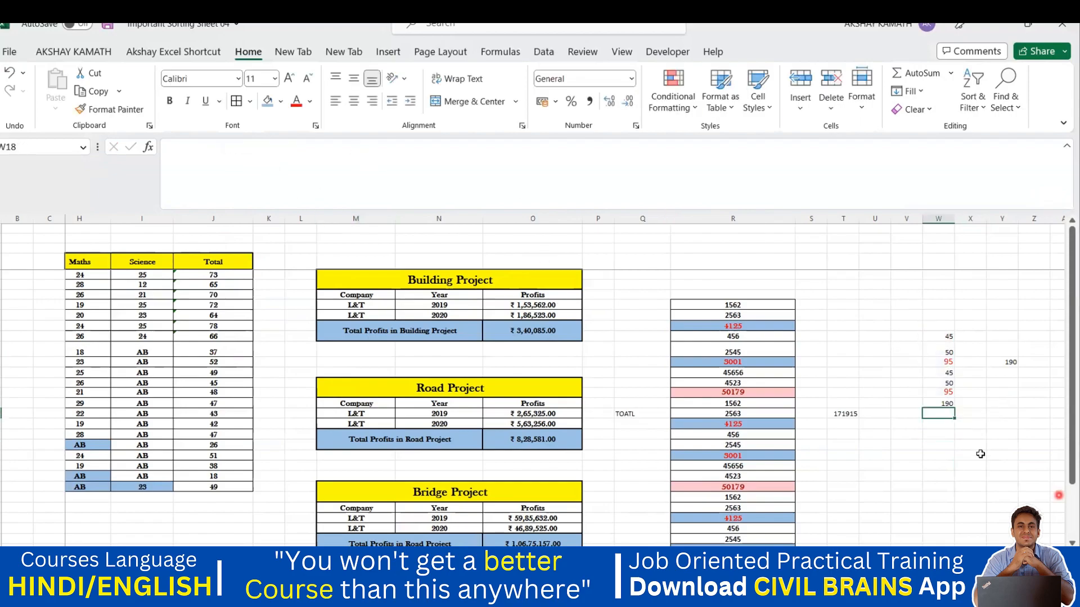
left_click(945, 403)
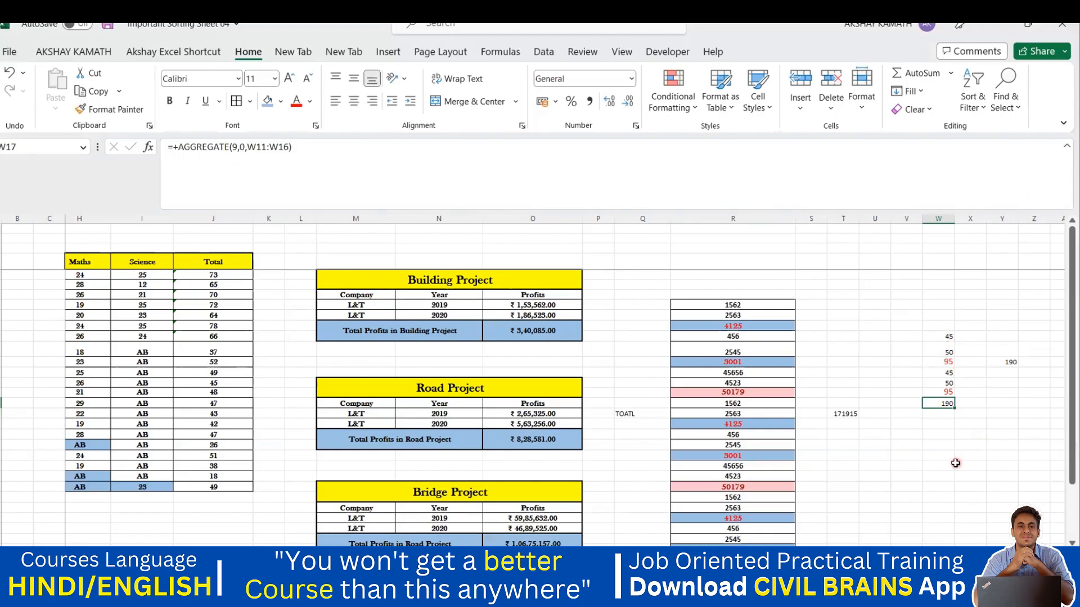
Enter the sample values 450, 650 and 550 in cells M49 to M51, below the existing tables.
scroll(963, 497, "left", 1)
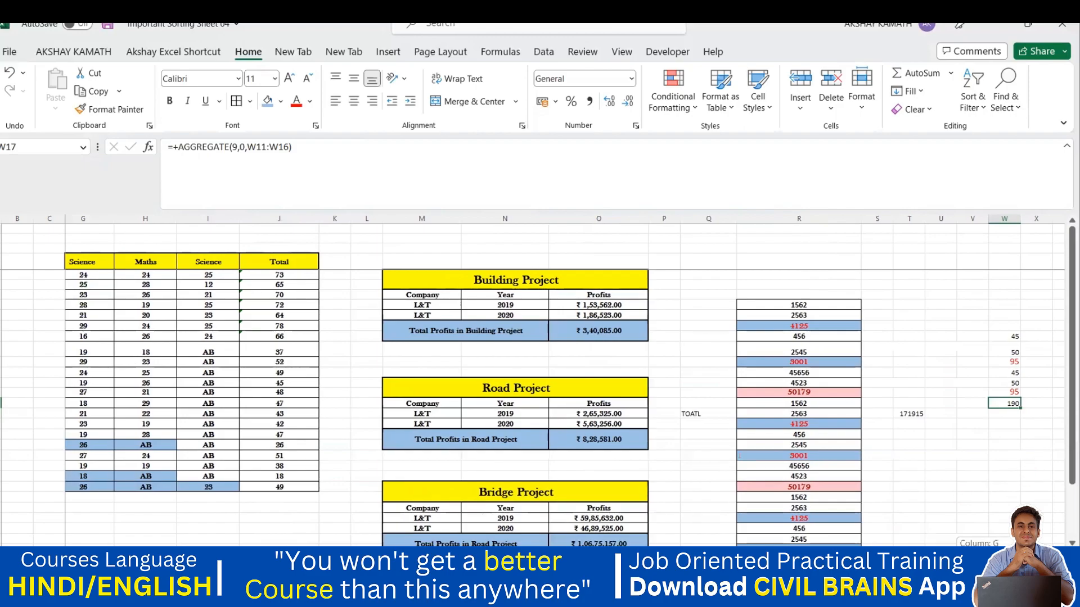
scroll(957, 502, "right", 1)
scroll(945, 483, "down", 15)
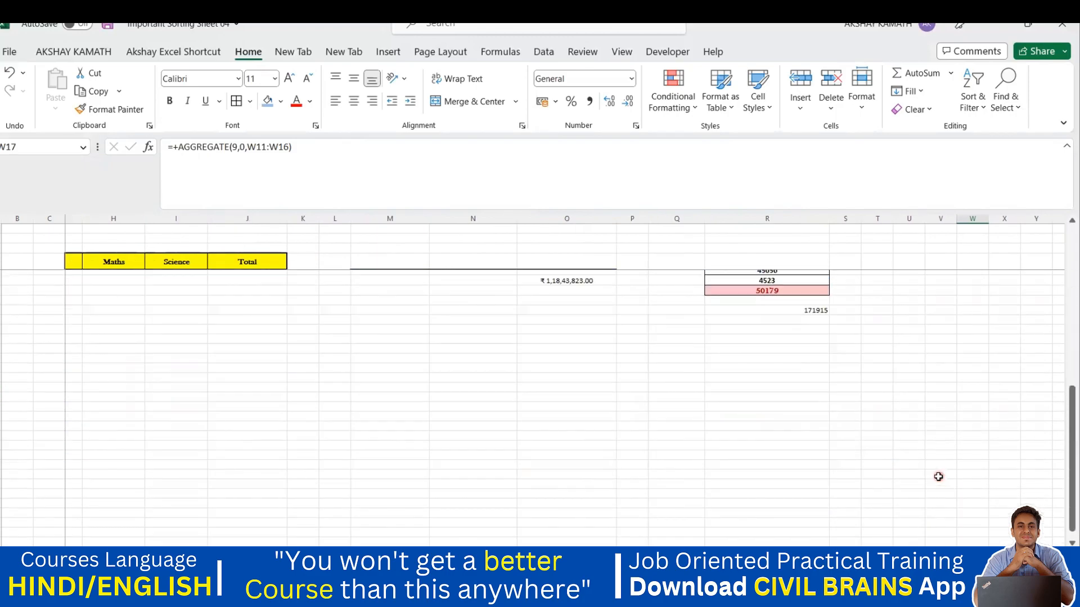
left_click(432, 392)
left_click(372, 375)
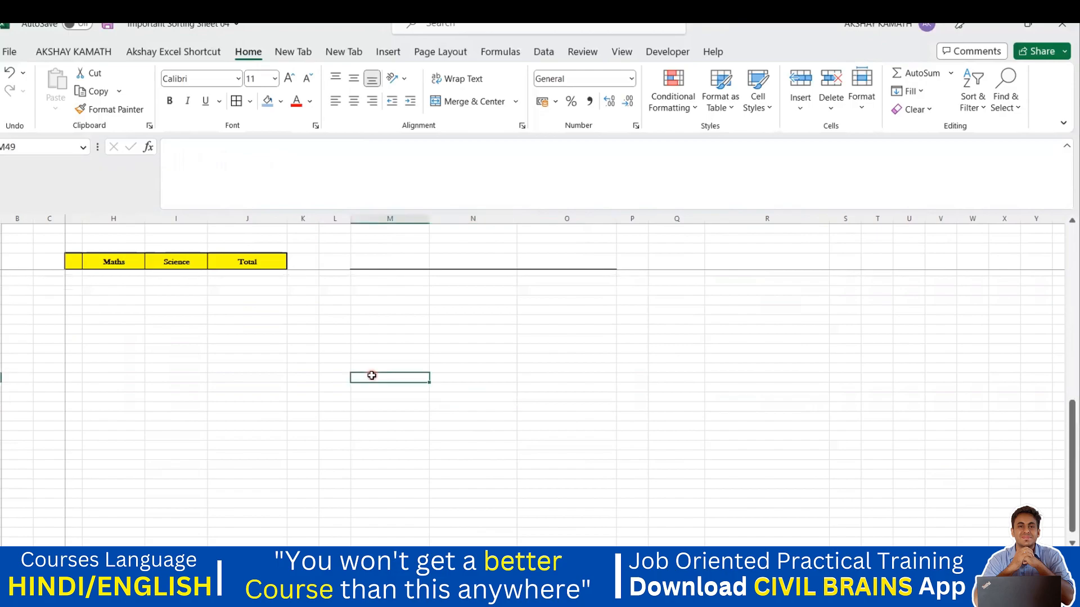
type("450")
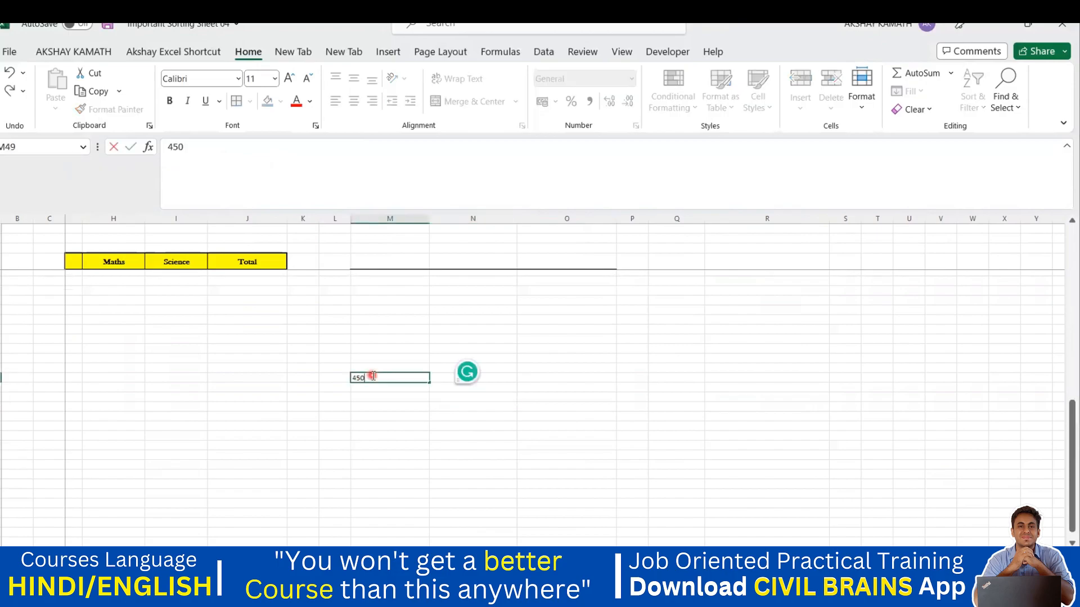
key("Return")
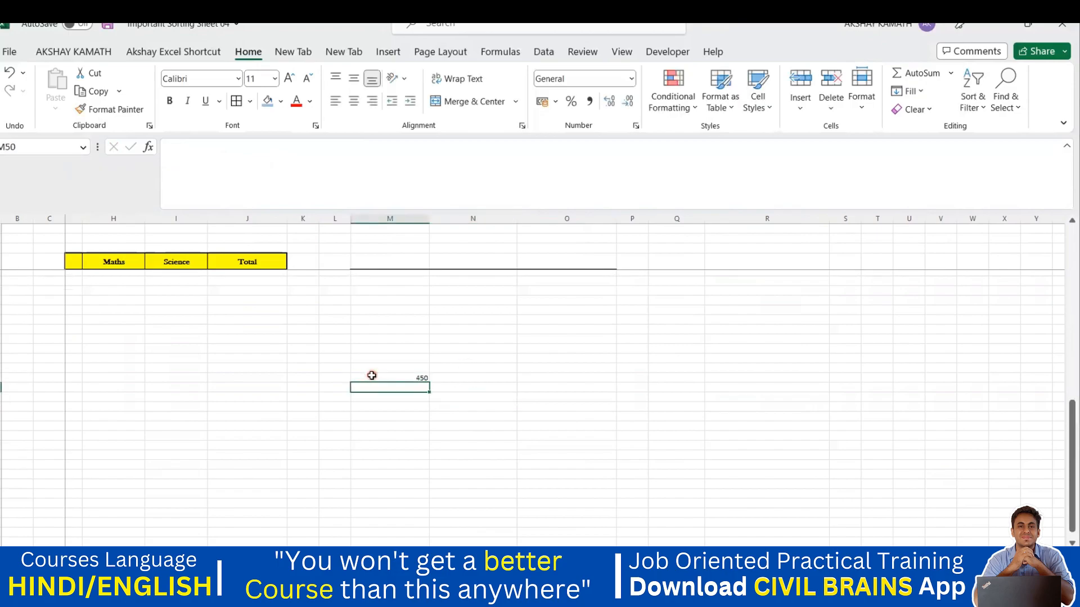
type("650")
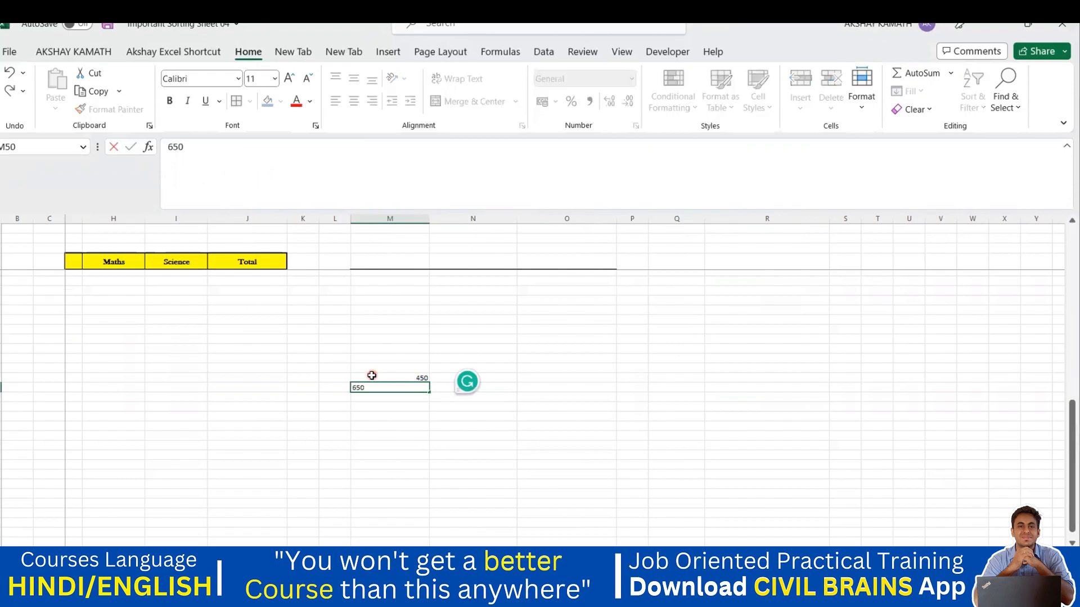
left_click(532, 436)
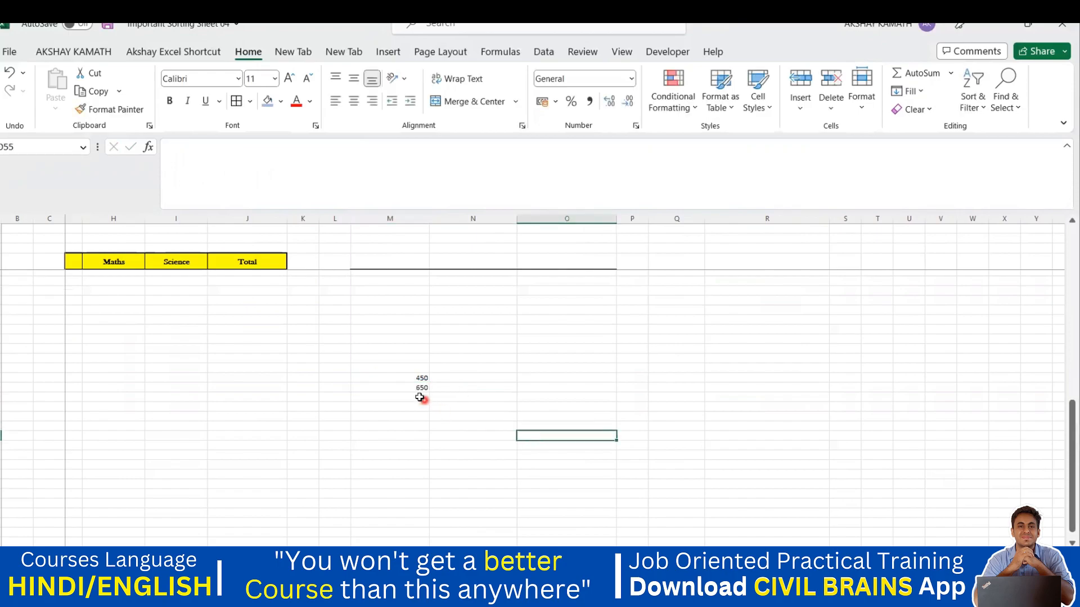
left_click(420, 397)
type("550")
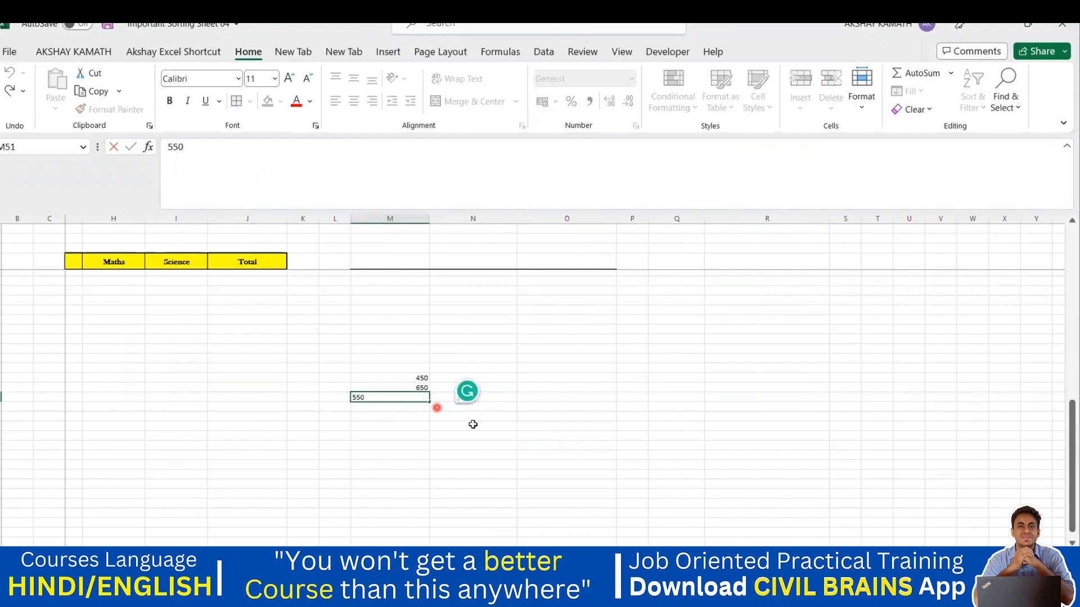
left_click(531, 446)
Total the three sample values in M52 with =SUBTOTAL(9,M49:M51) and colour the cell's text red.
left_click(415, 408)
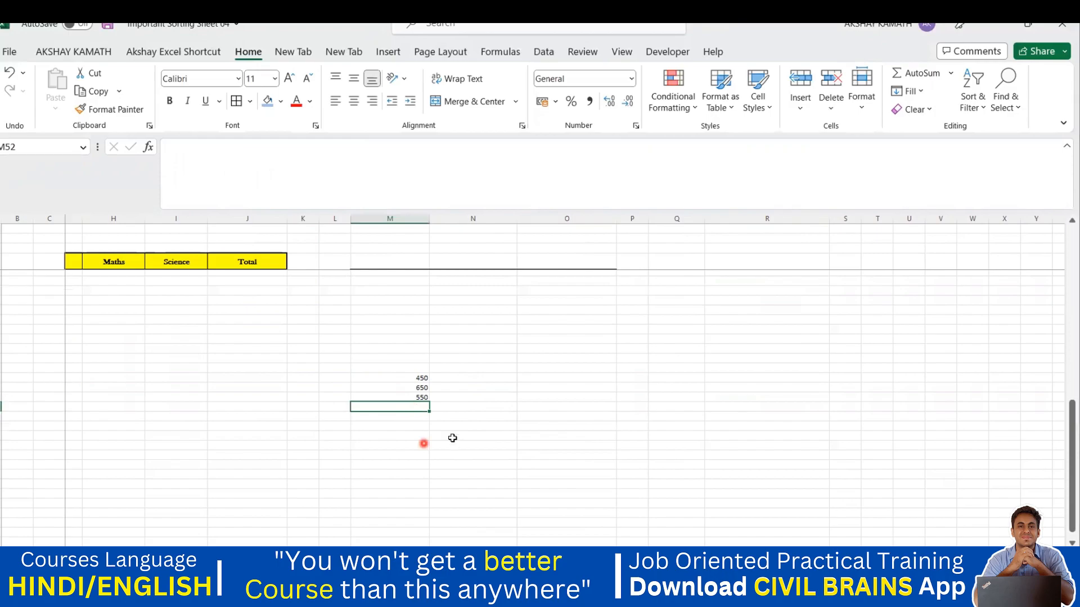
left_click(413, 411)
double_click(406, 408)
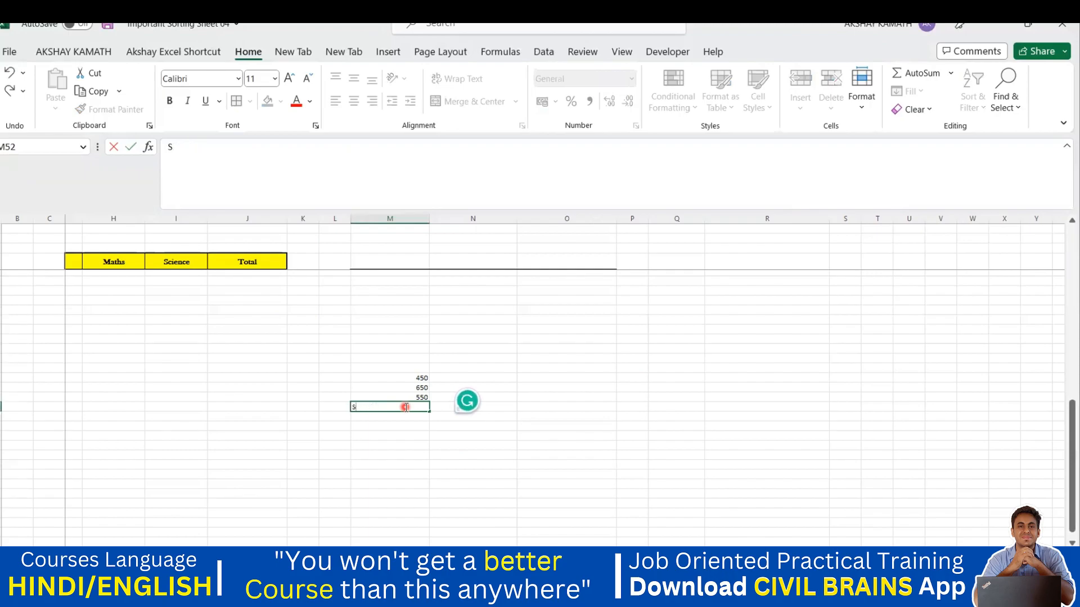
type("=SUBT")
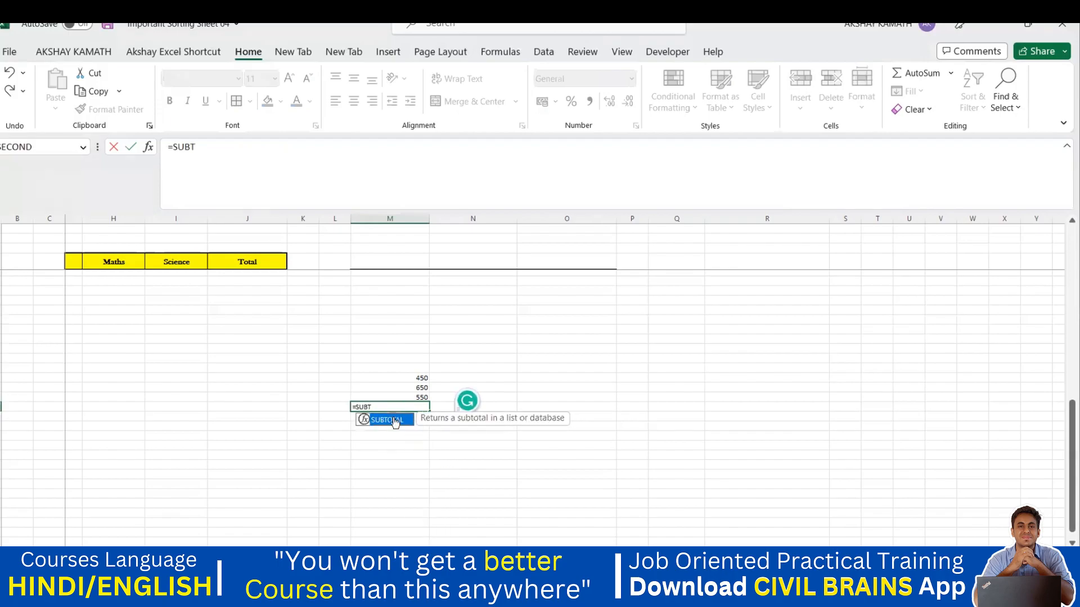
double_click(395, 422)
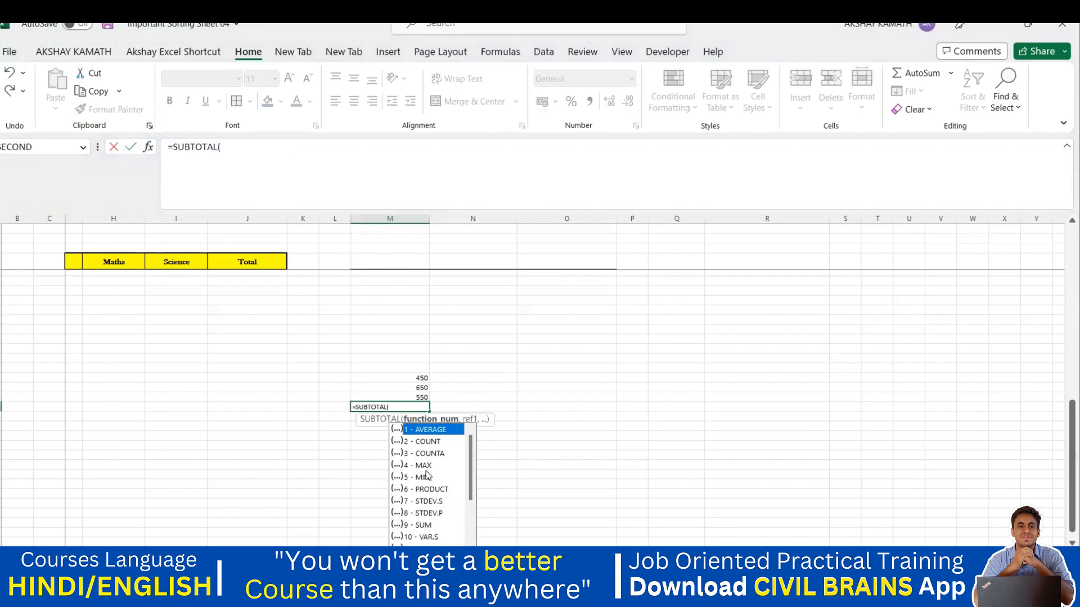
type("9,")
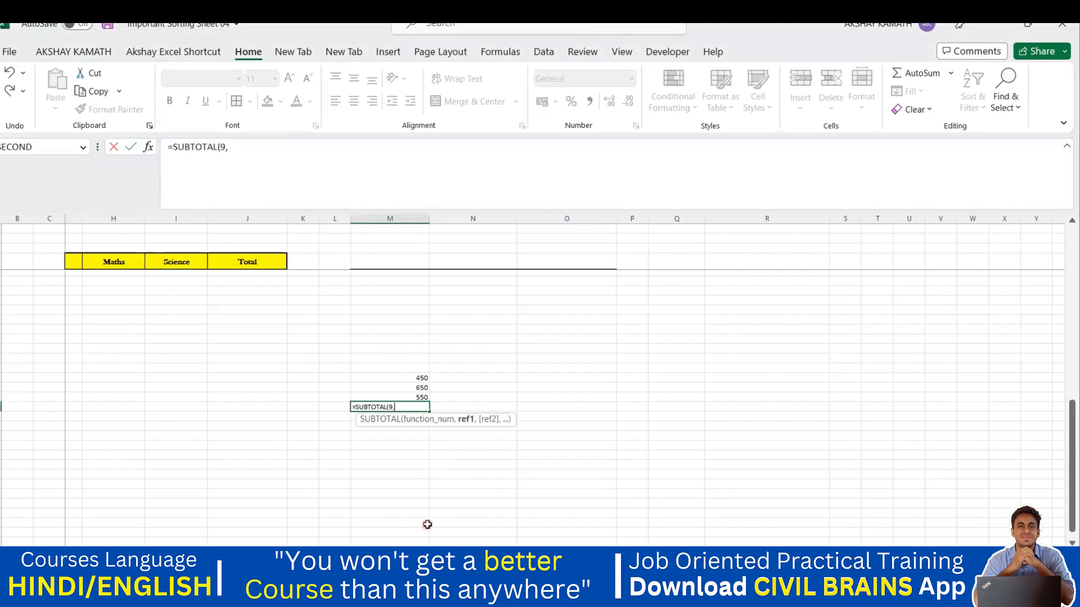
left_click(417, 379)
left_click_drag(418, 387, 417, 395)
key("Return")
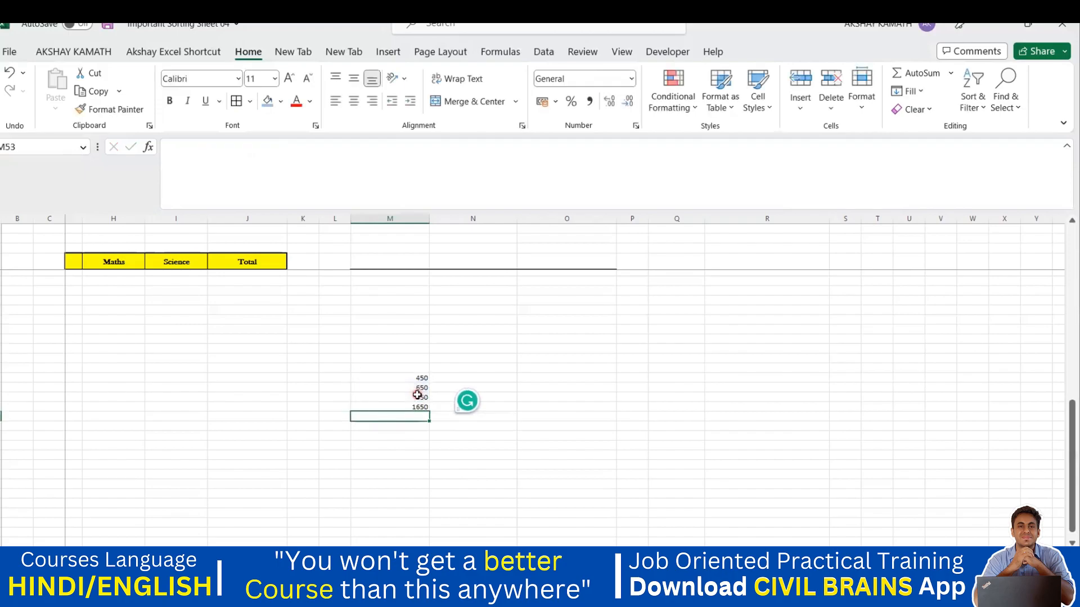
left_click(425, 407)
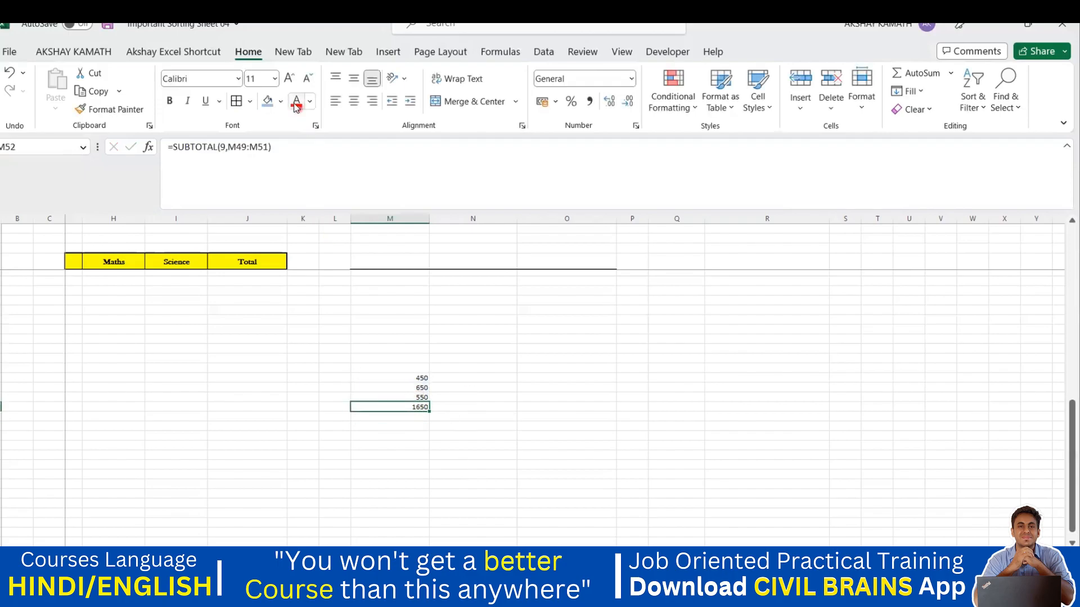
left_click(522, 357)
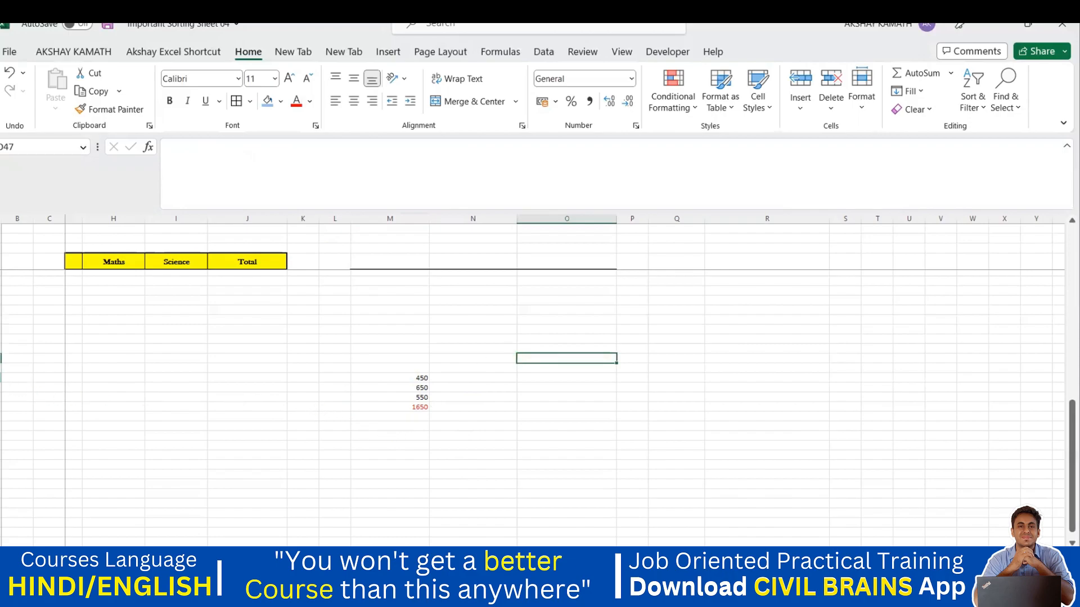
Hide row 50, which contains the value 650.
left_click(2, 378)
left_click(2, 388)
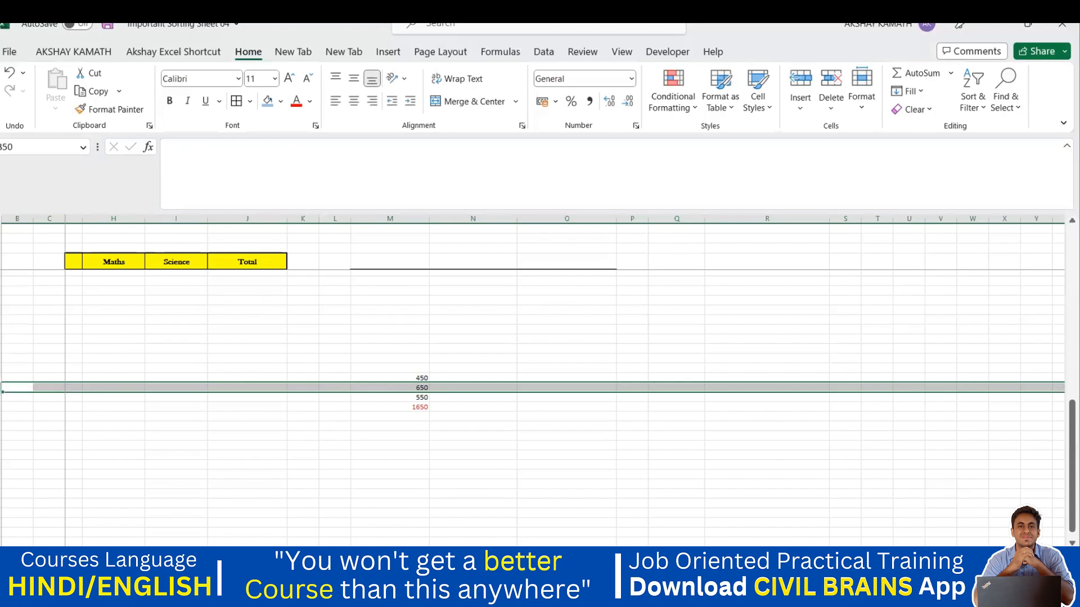
right_click(2, 387)
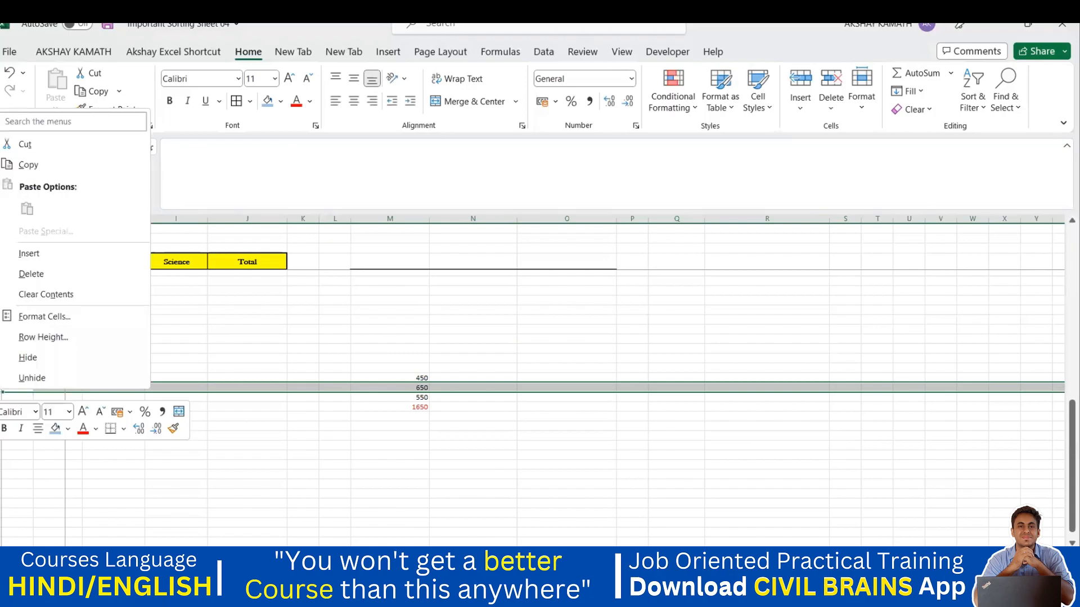
left_click(28, 358)
left_click(374, 464)
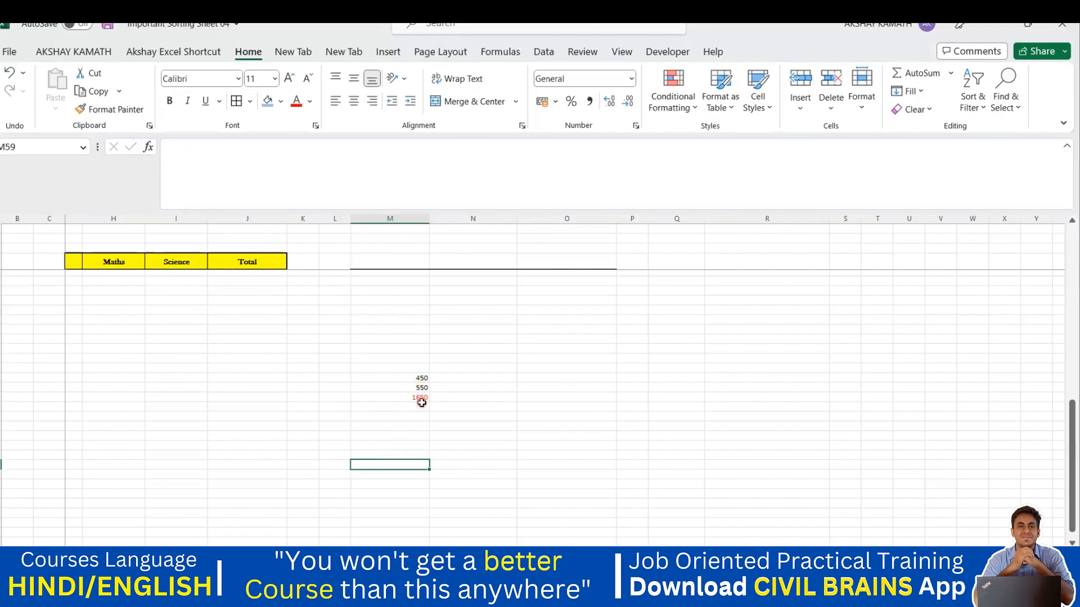
Check the SUBTOTAL formula in M52 and the range it totals.
left_click(420, 399)
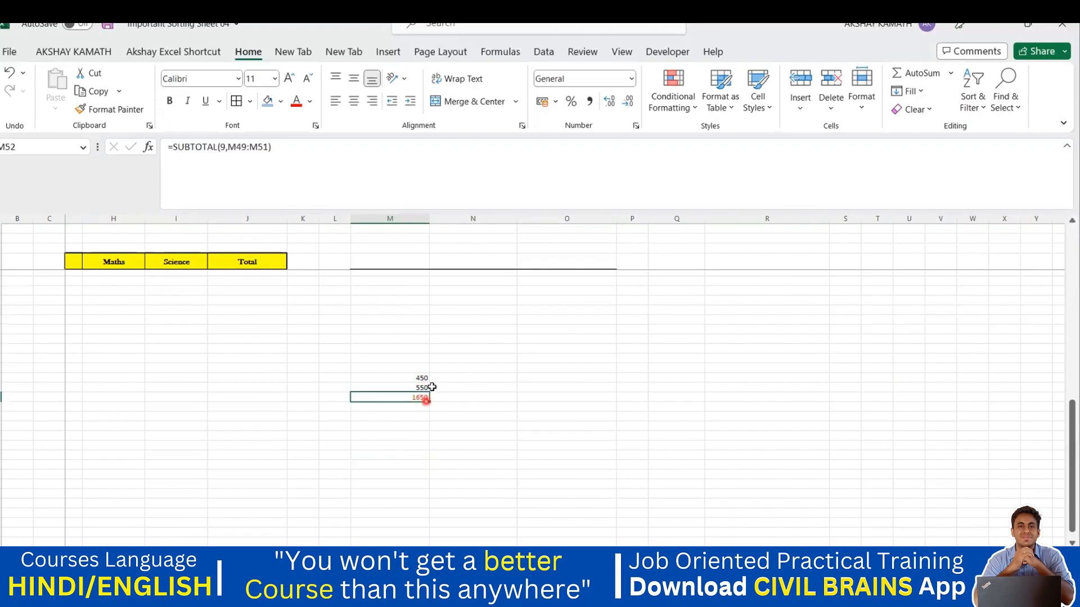
left_click(351, 160)
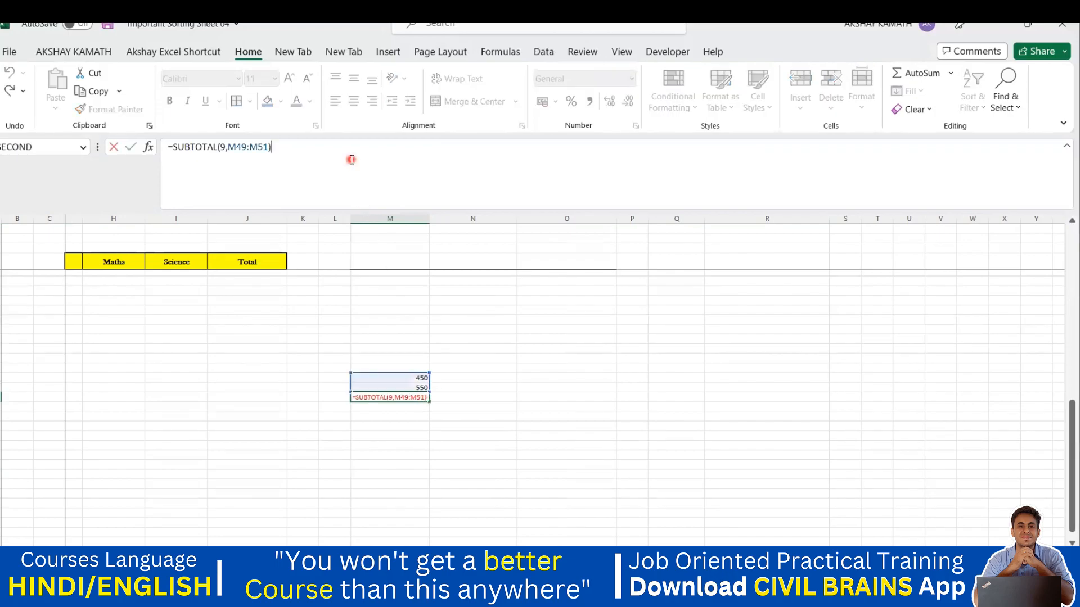
key("Return")
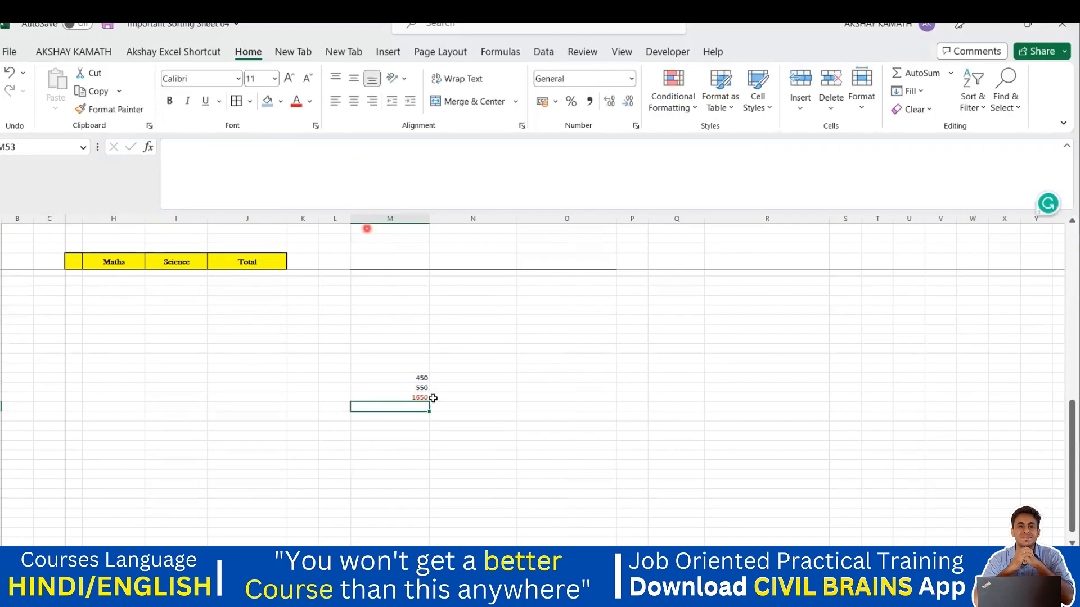
left_click(501, 387)
Add only the two visible values in O51 with the formula +M49+M51.
left_click(551, 388)
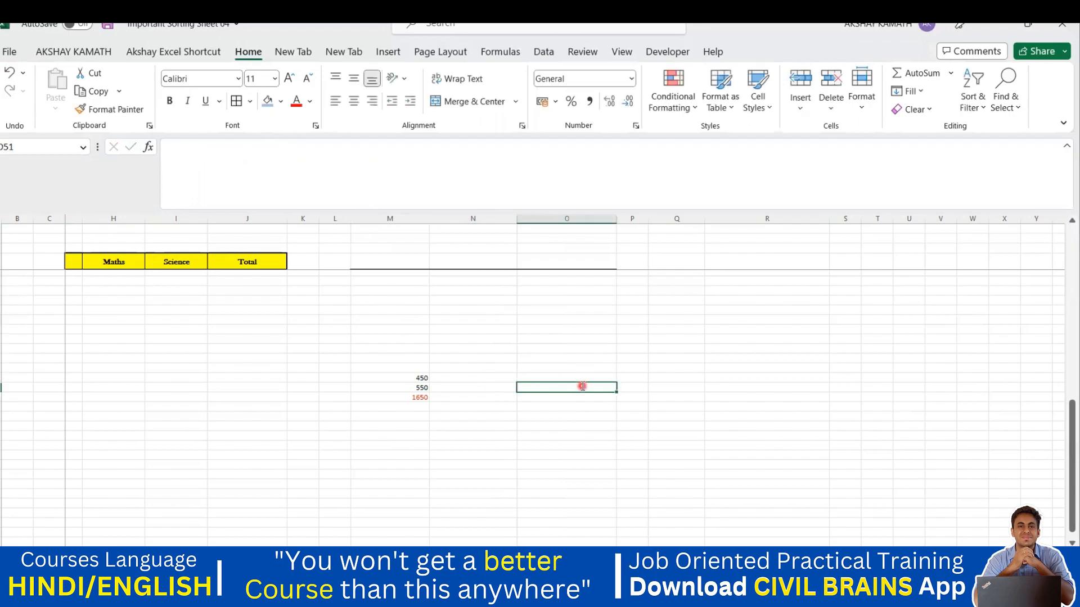
type("+")
left_click(418, 378)
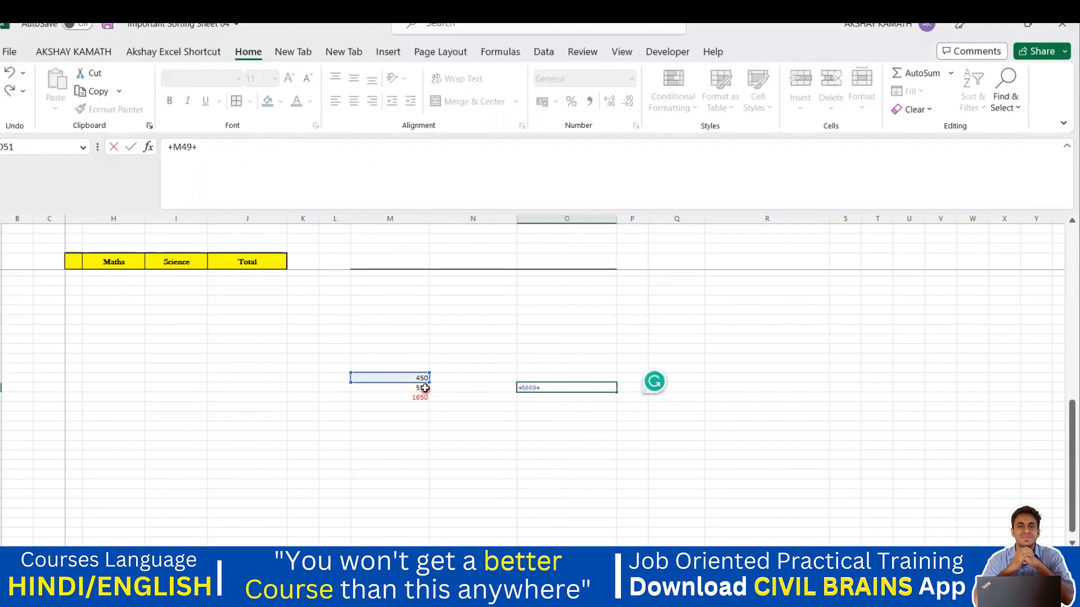
type("+")
left_click(422, 388)
key("Return")
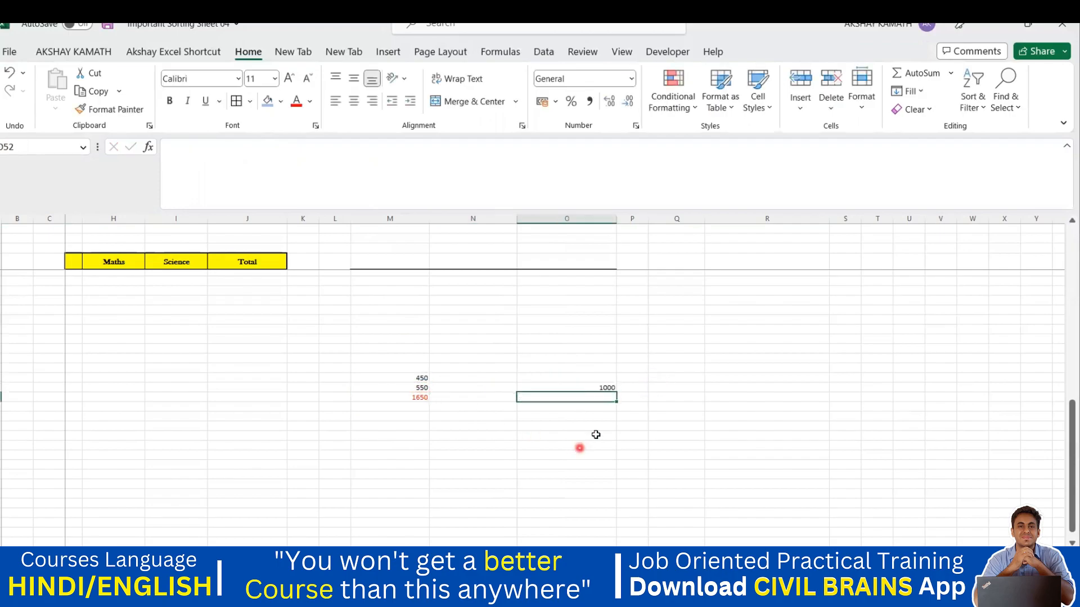
Compare the plain sum in O51 with the SUBTOTAL formula in M52.
left_click(607, 388)
left_click(419, 398)
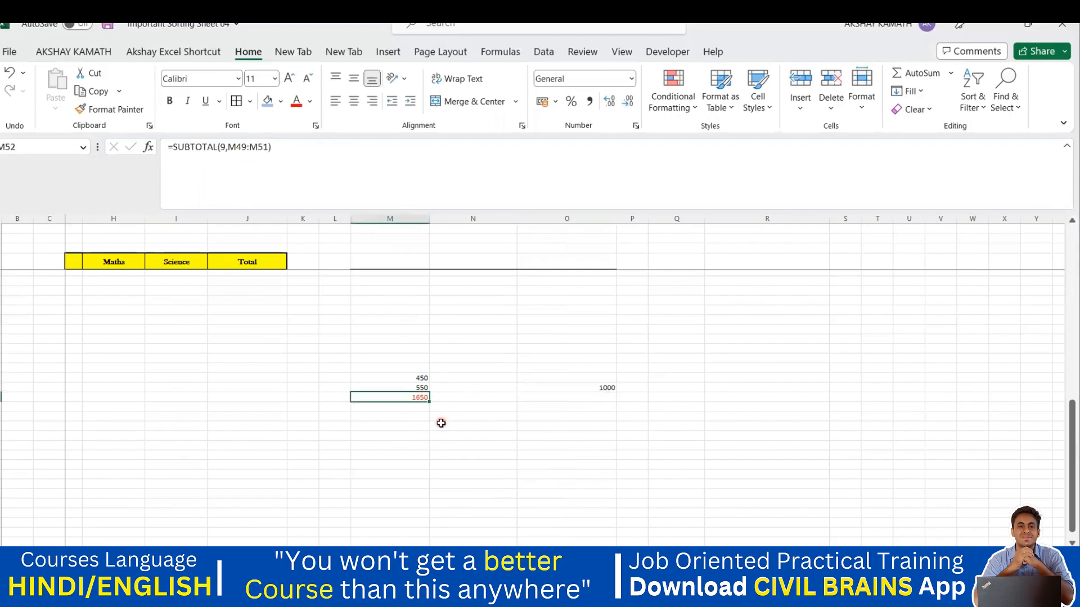
left_click(441, 422)
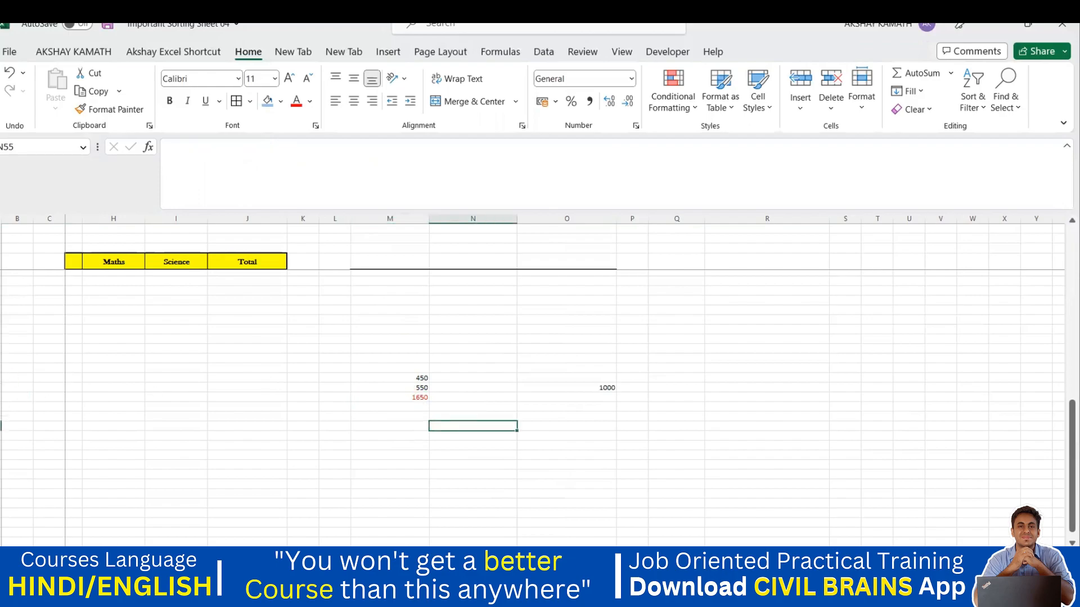
Replace the SUBTOTAL formula in M52 with an AGGREGATE function using function 9 (SUM) and option 5 (ignore hidden rows).
left_click(420, 396)
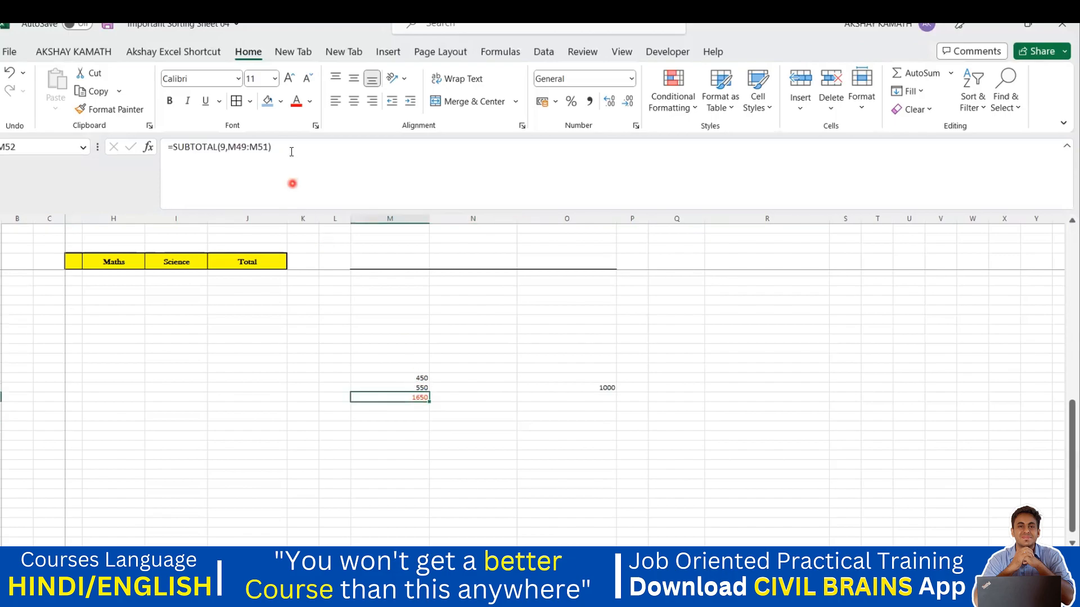
left_click_drag(292, 152, 150, 169)
key("BackSpace")
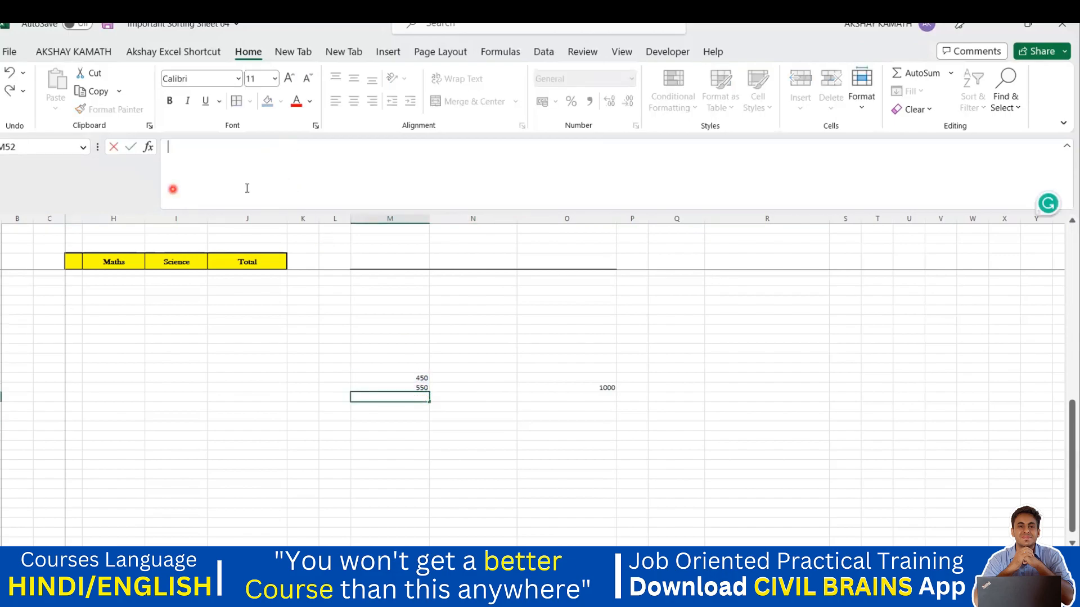
type("+AGGRE")
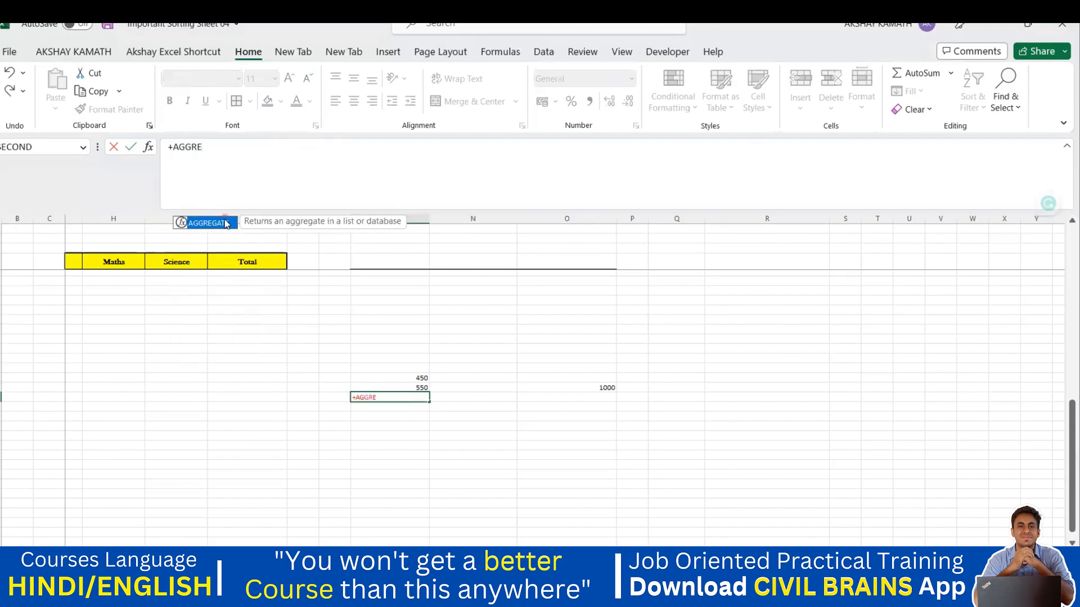
double_click(227, 223)
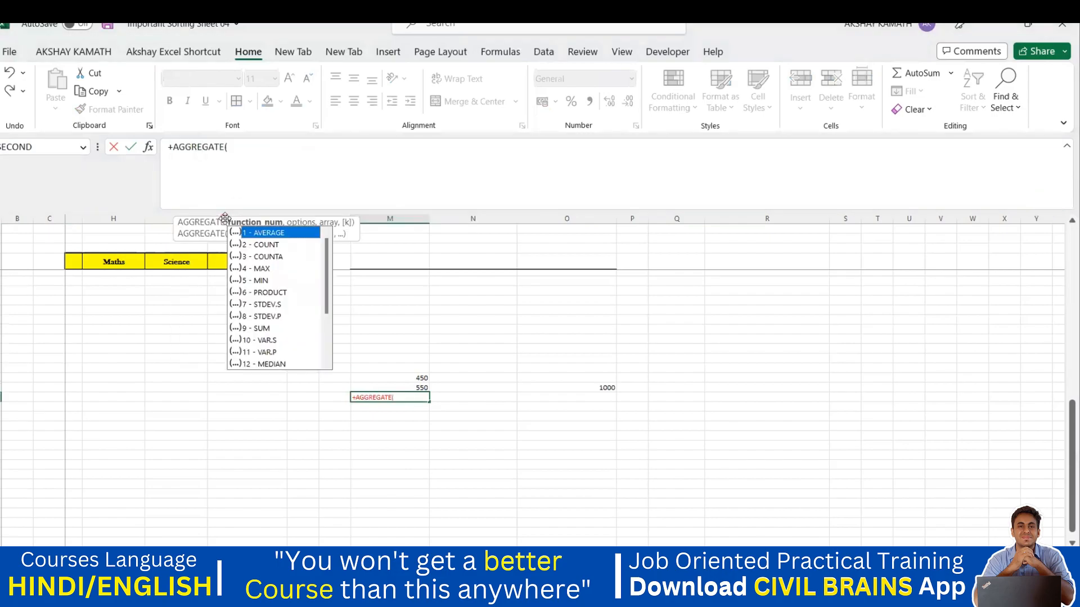
double_click(279, 327)
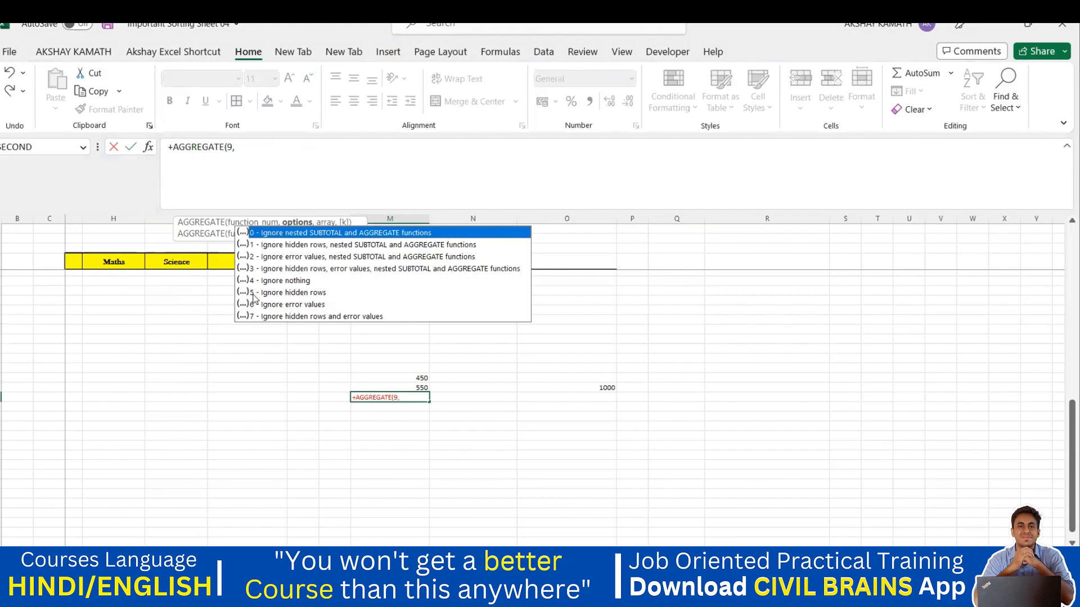
type("5,")
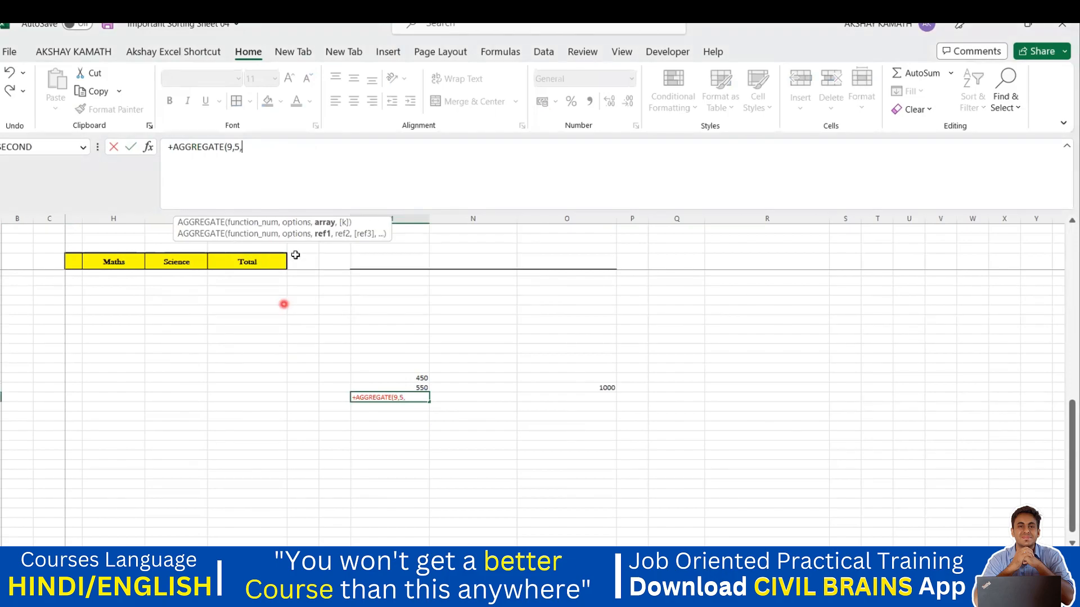
Complete the AGGREGATE formula in M52 with the range M49:M51 and compare it with the plain sum in O51.
left_click(421, 378)
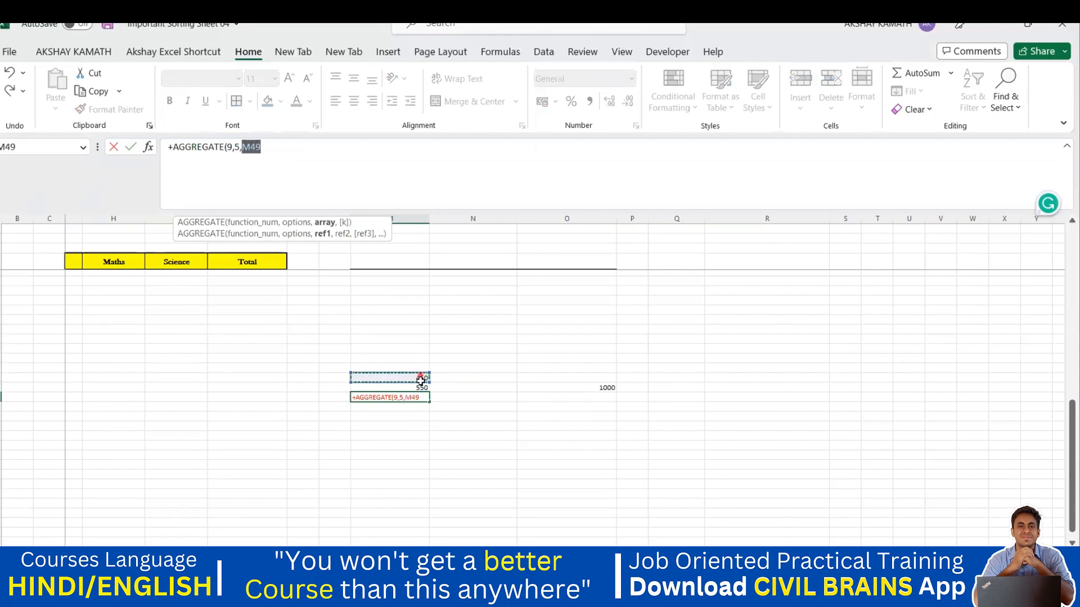
key("shift+Down")
key("shift+Down")
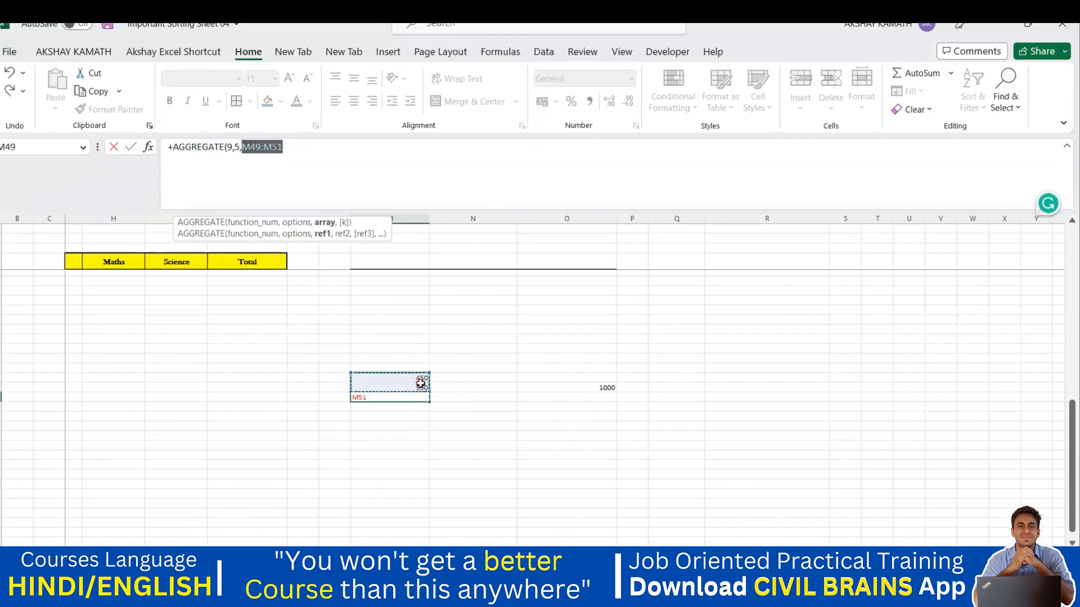
type("(")
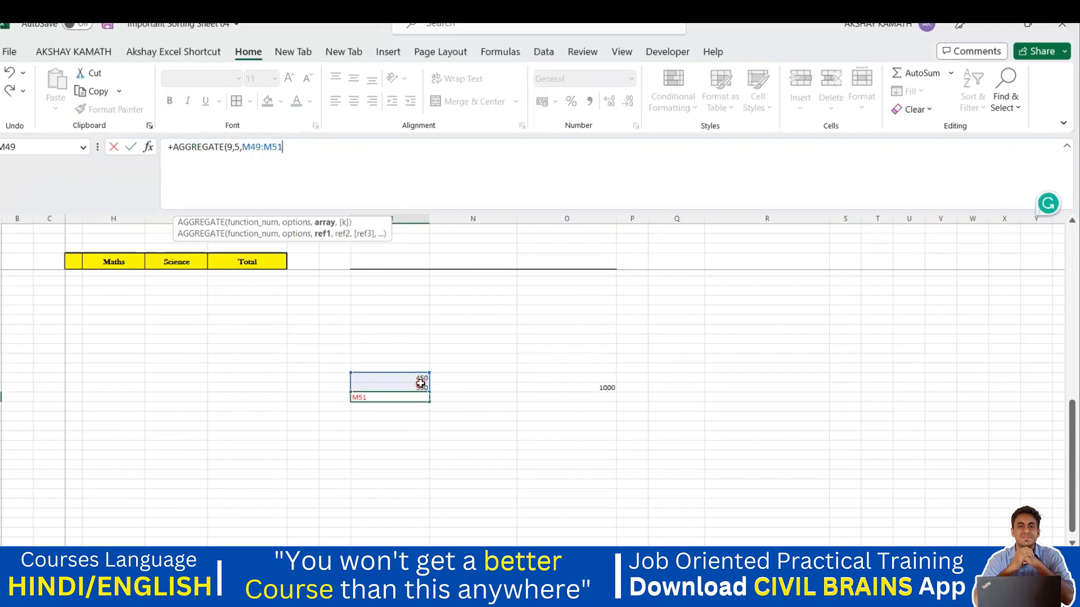
type(")")
key("ctrl+Return")
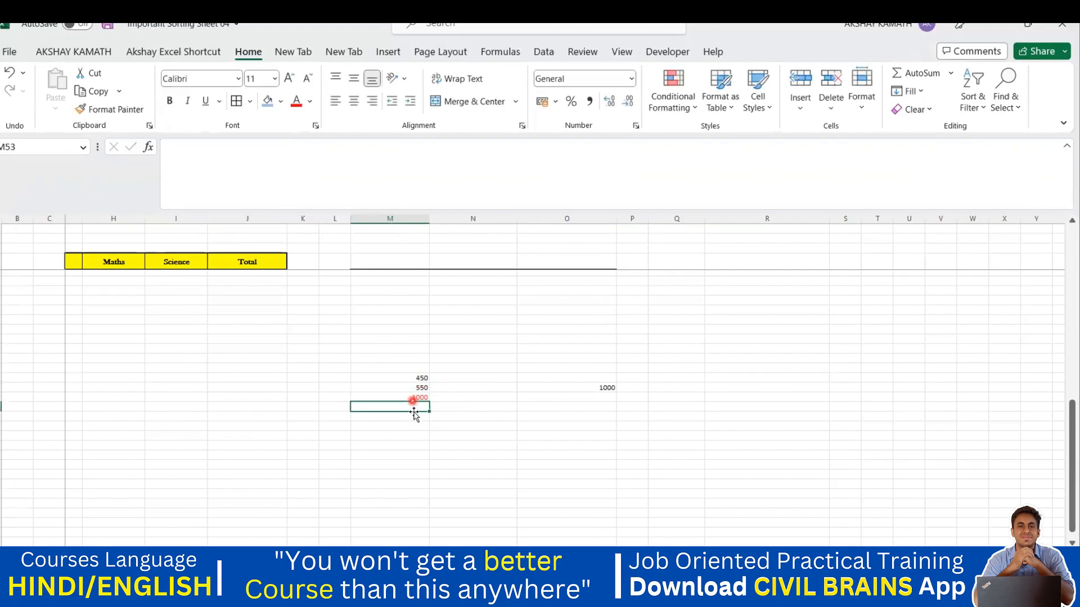
left_click(611, 388)
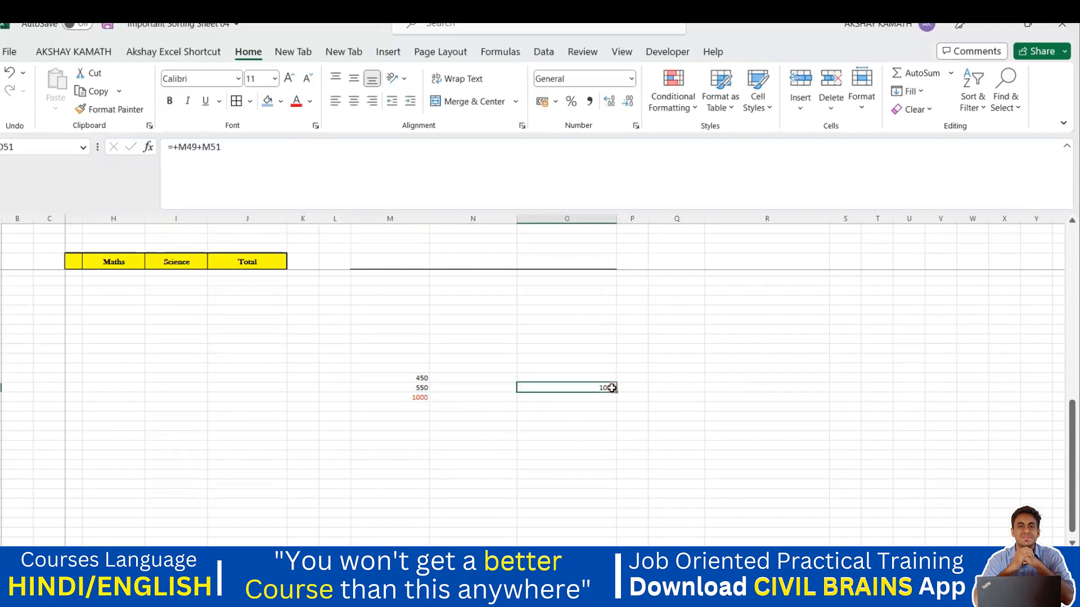
left_click(427, 398)
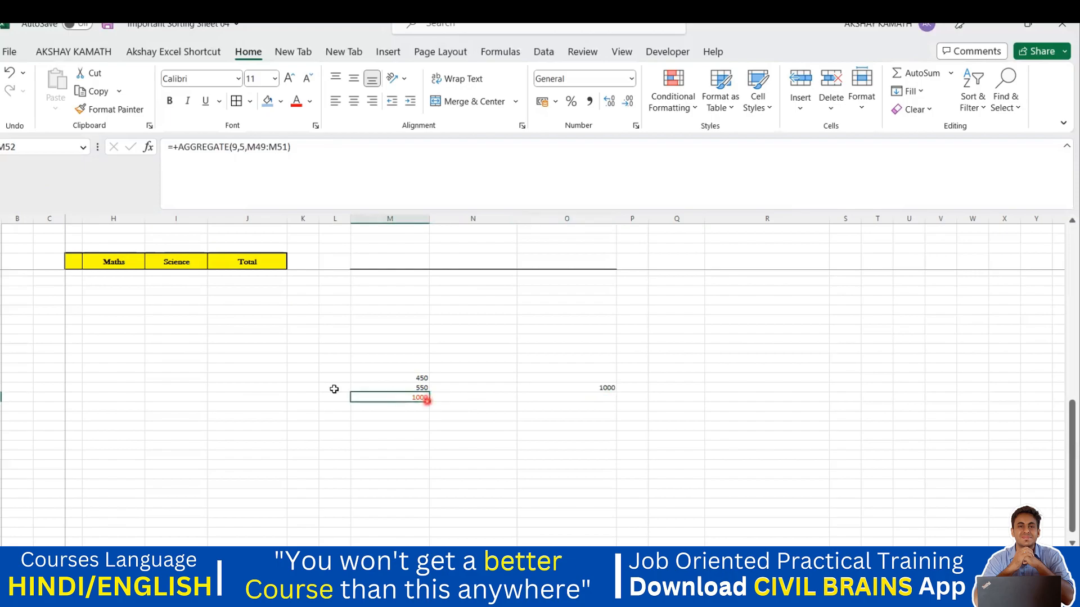
Try to unhide row 50 from the single rows next to it.
left_click(1, 378)
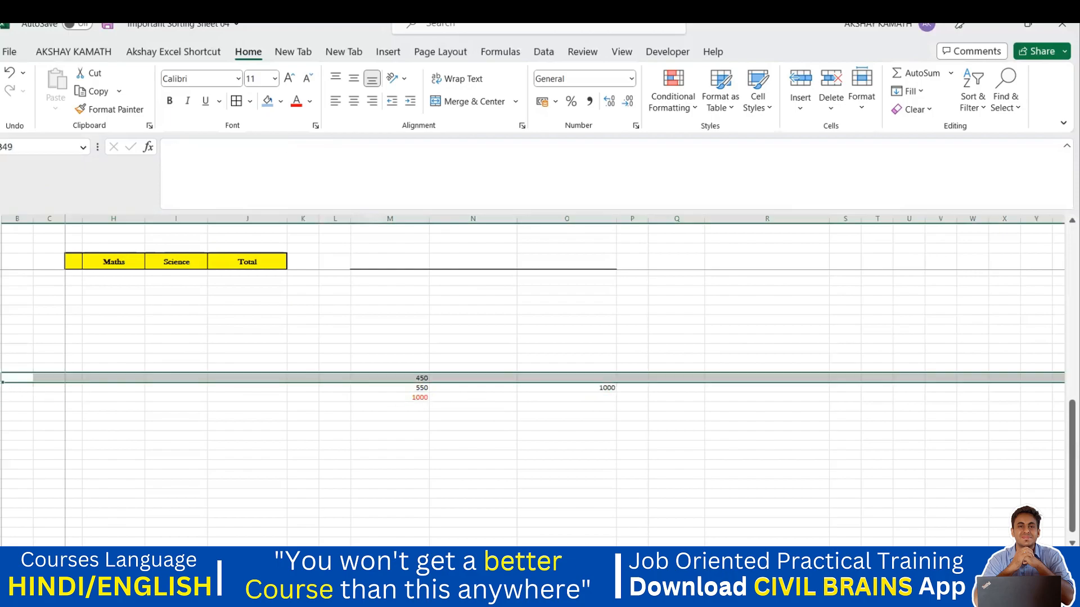
right_click(2, 378)
left_click(203, 388)
left_click(90, 404)
left_click(1, 388)
right_click(2, 388)
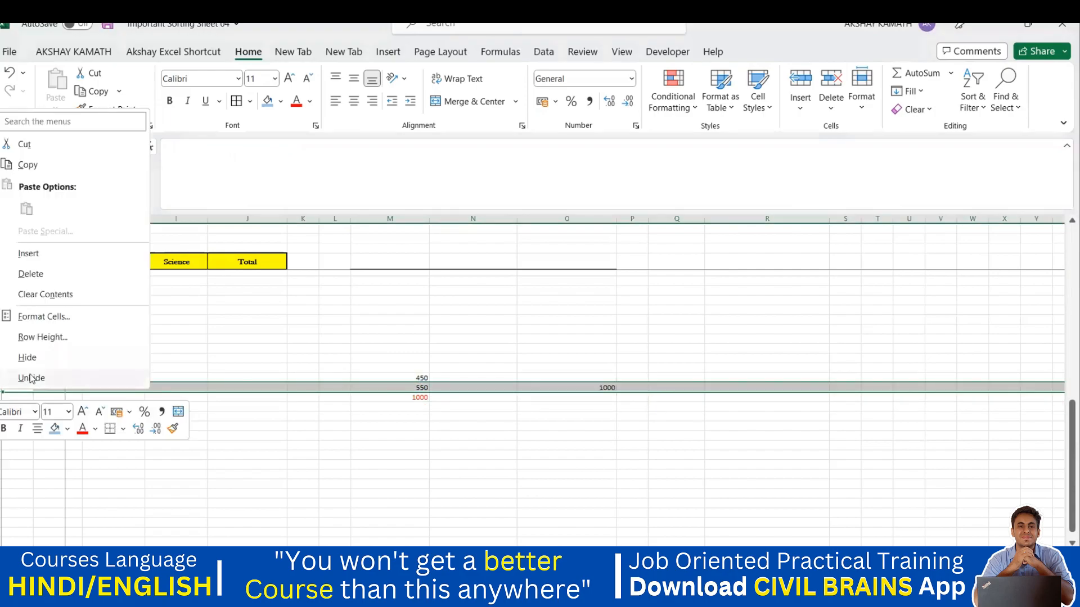
left_click(235, 416)
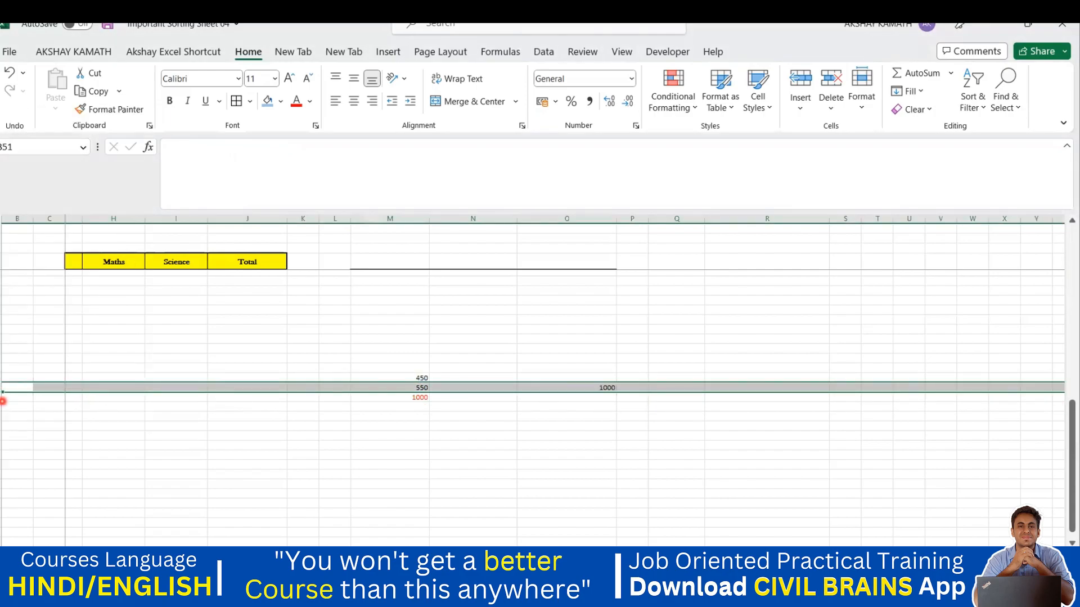
left_click(2, 401)
left_click(2, 397)
right_click(2, 397)
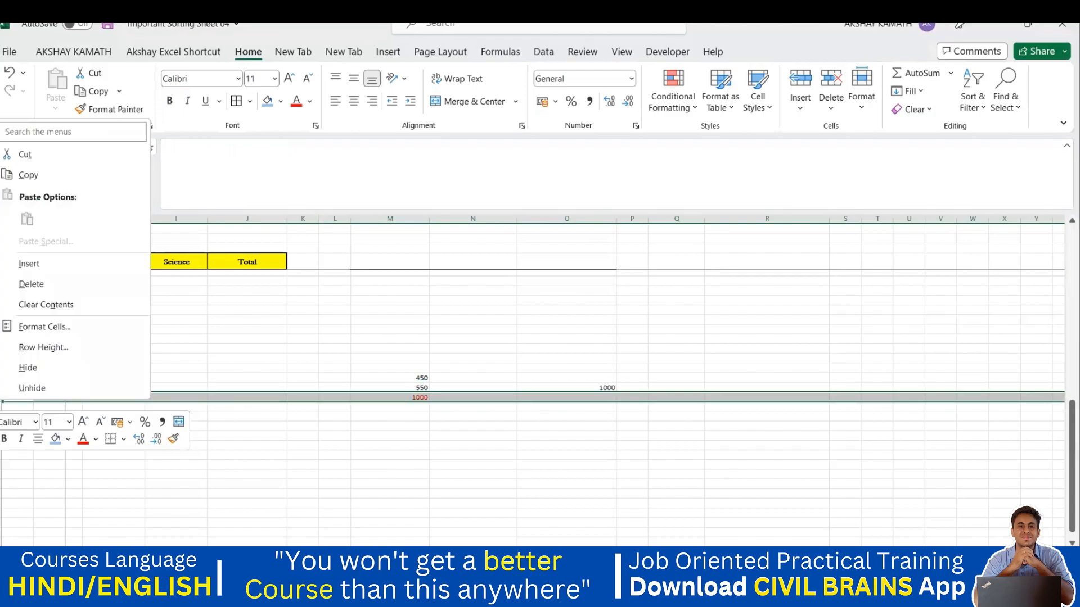
key("Escape")
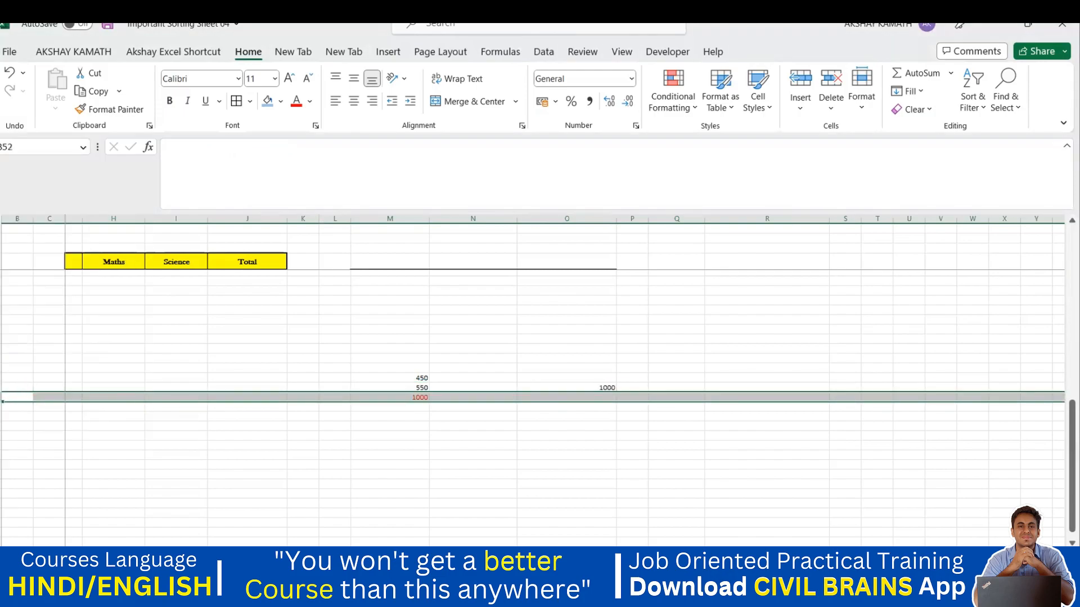
left_click(2, 392)
right_click(3, 388)
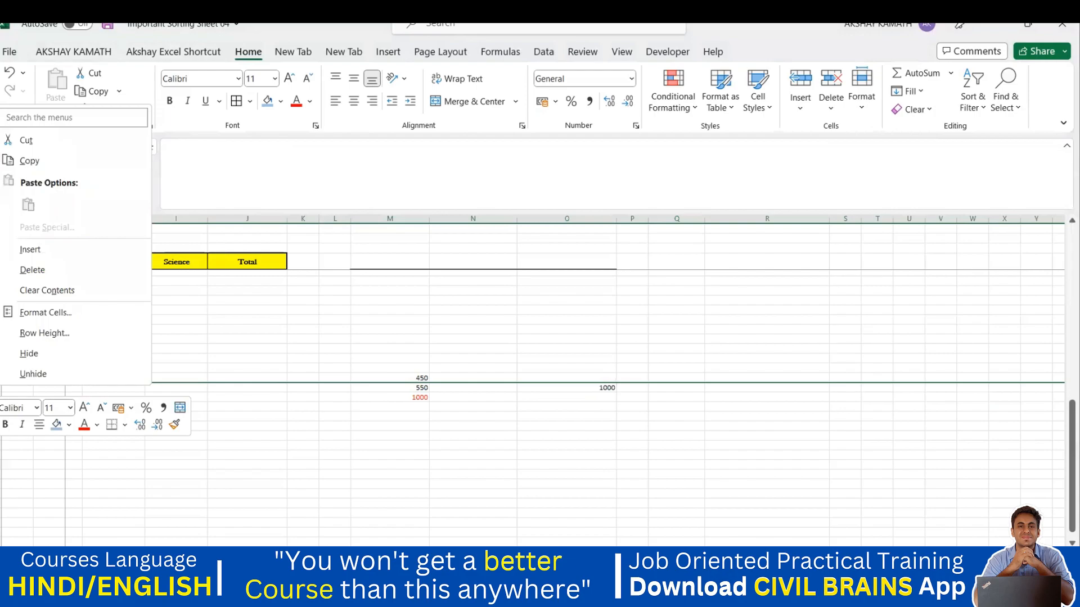
key("Escape")
right_click(2, 389)
left_click(27, 378)
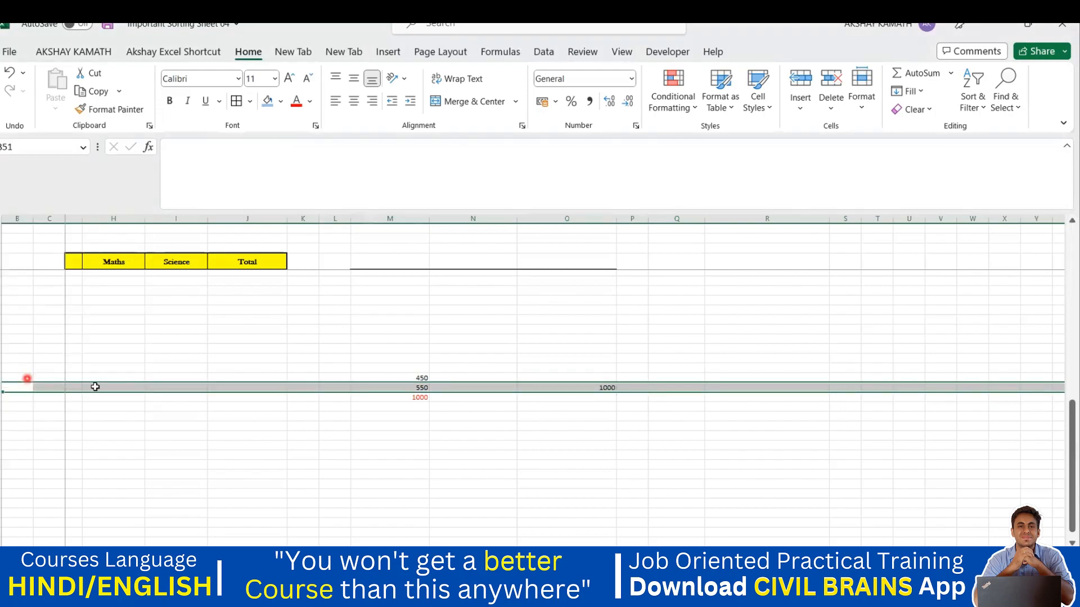
left_click(301, 416)
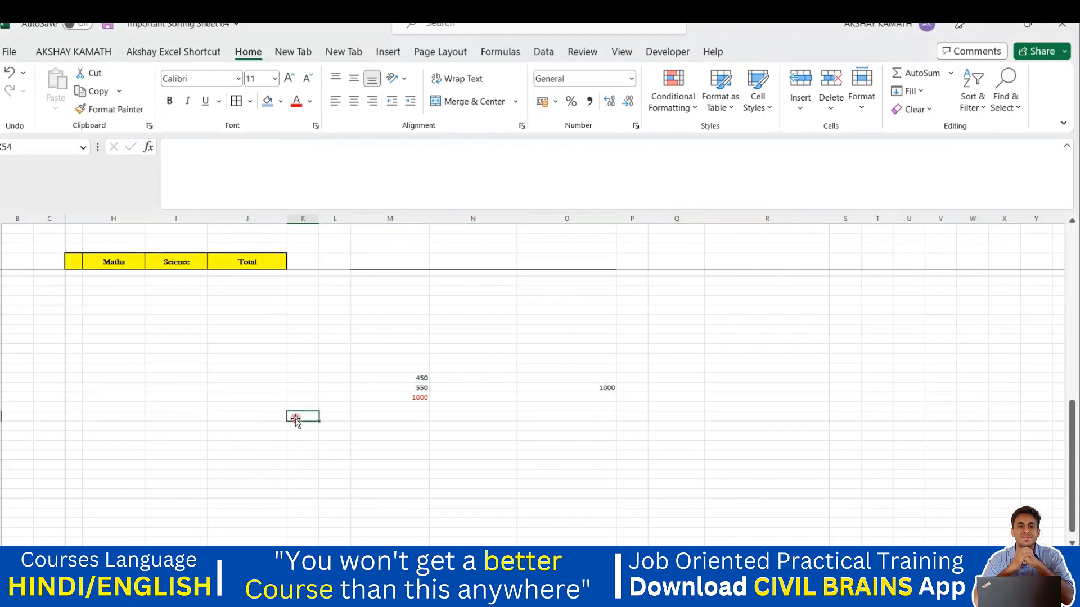
Unhide row 50 and check how the AGGREGATE formula in M52 responds.
left_click(1, 417)
left_click(50, 457)
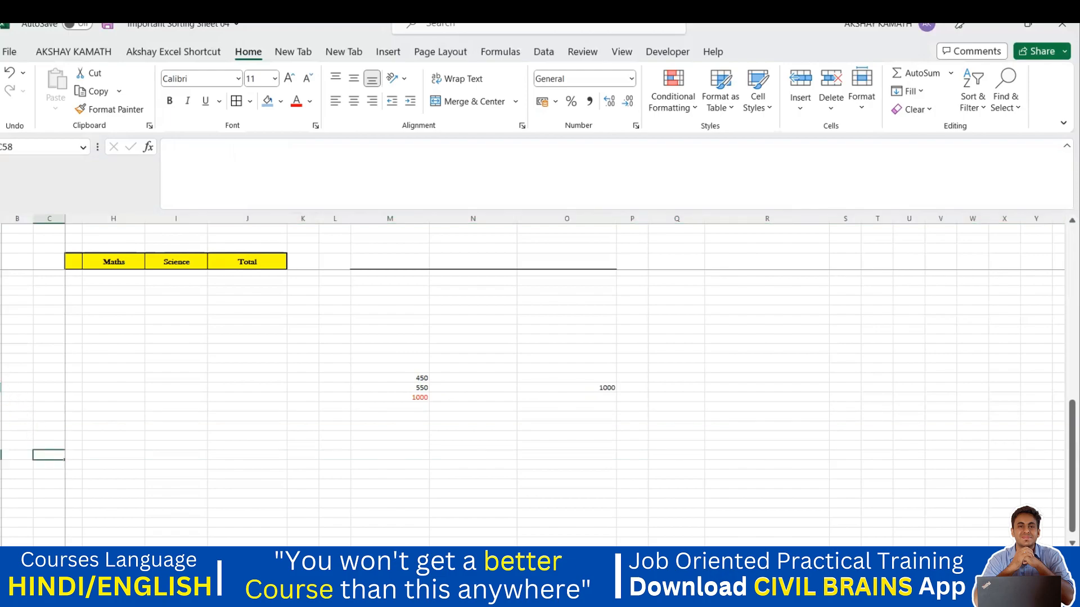
left_click(1, 388)
right_click(0, 384)
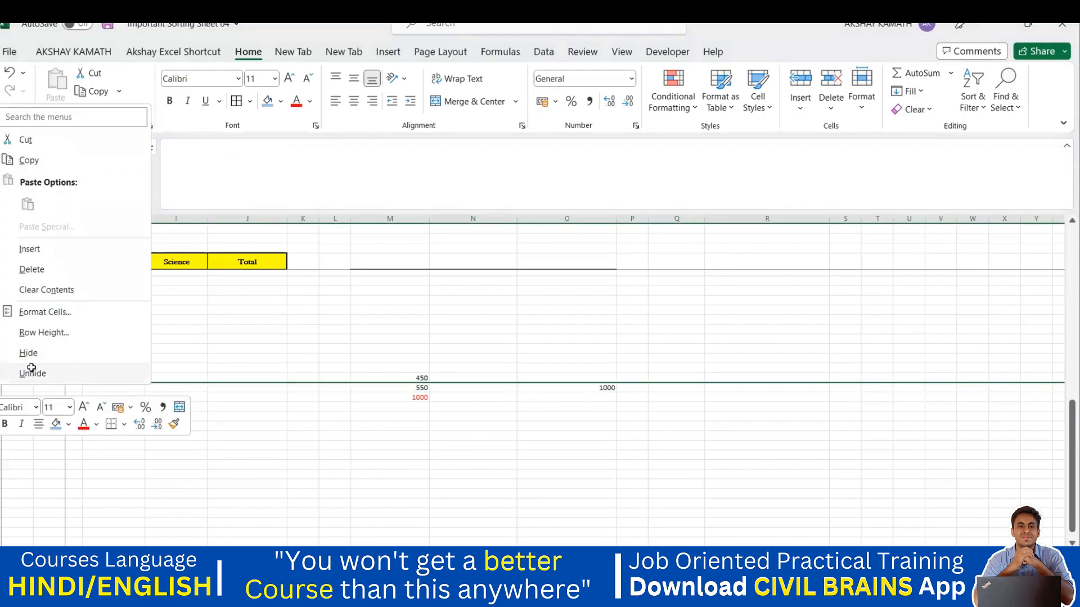
left_click(31, 372)
left_click(304, 437)
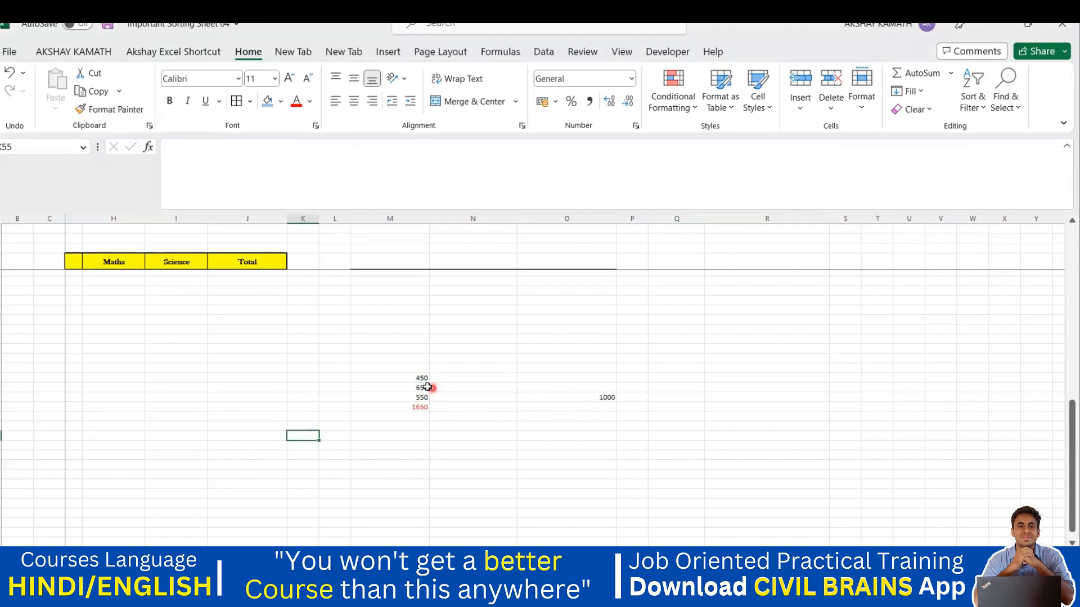
left_click(421, 407)
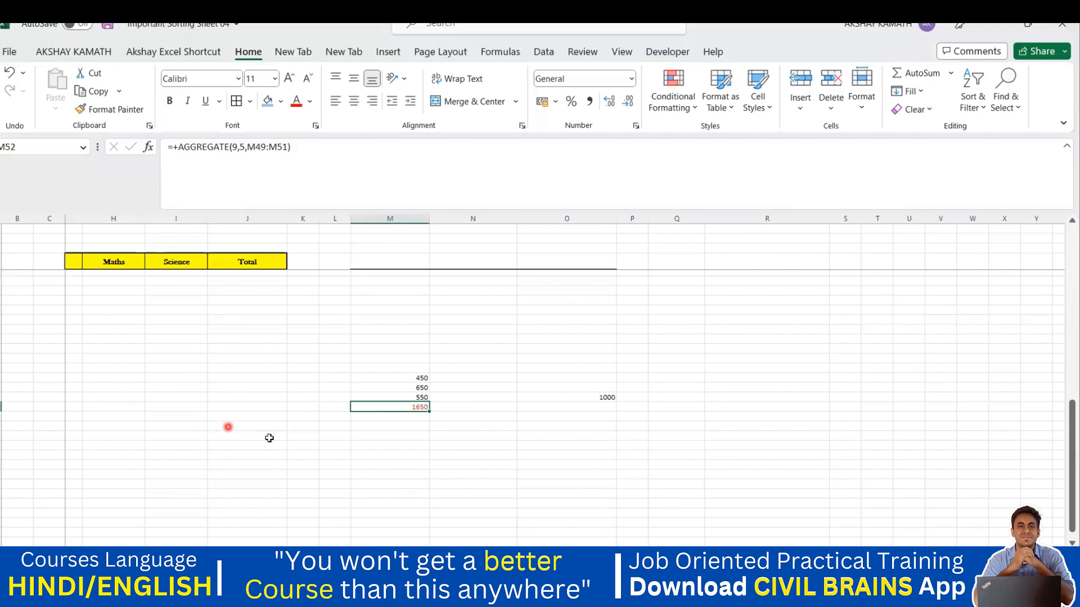
Undo the unhiding of row 50 and dismiss the prompt to replace existing data.
key("ctrl+z")
left_click(423, 405)
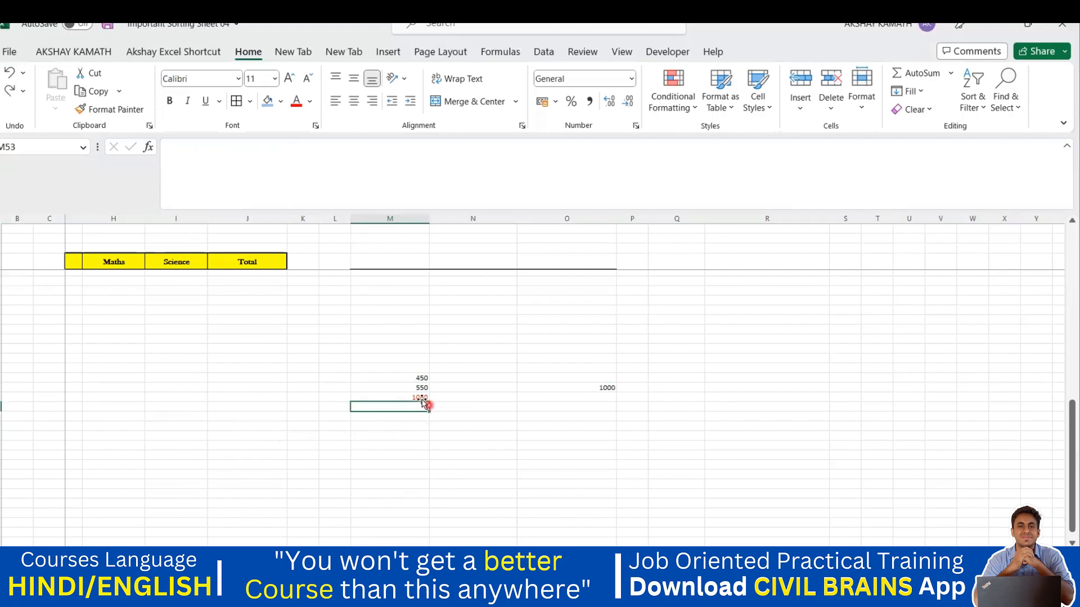
left_click_drag(423, 403, 423, 394)
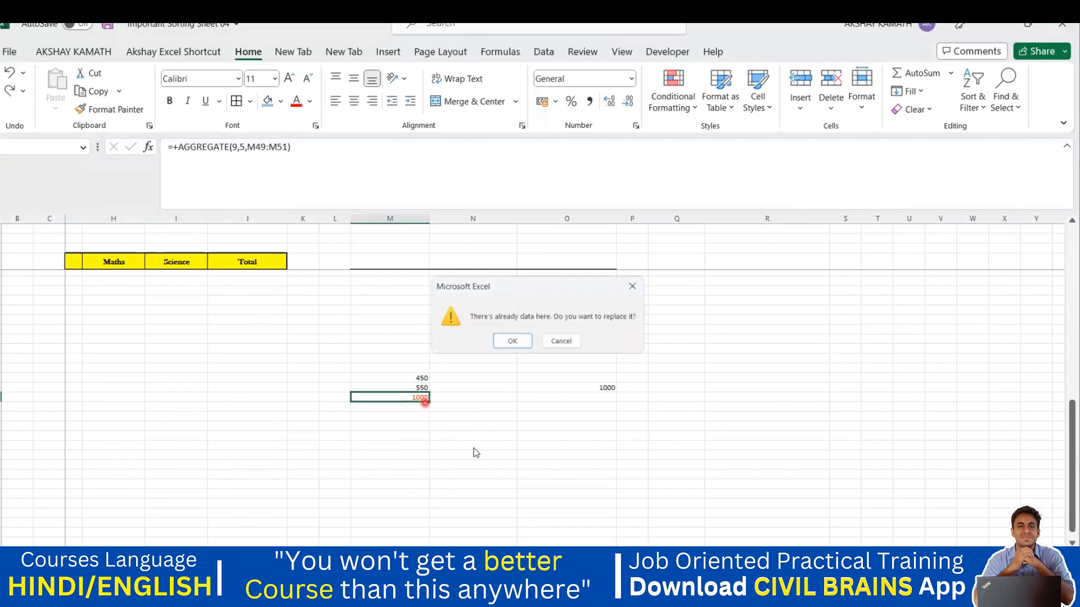
left_click(639, 288)
left_click(503, 407)
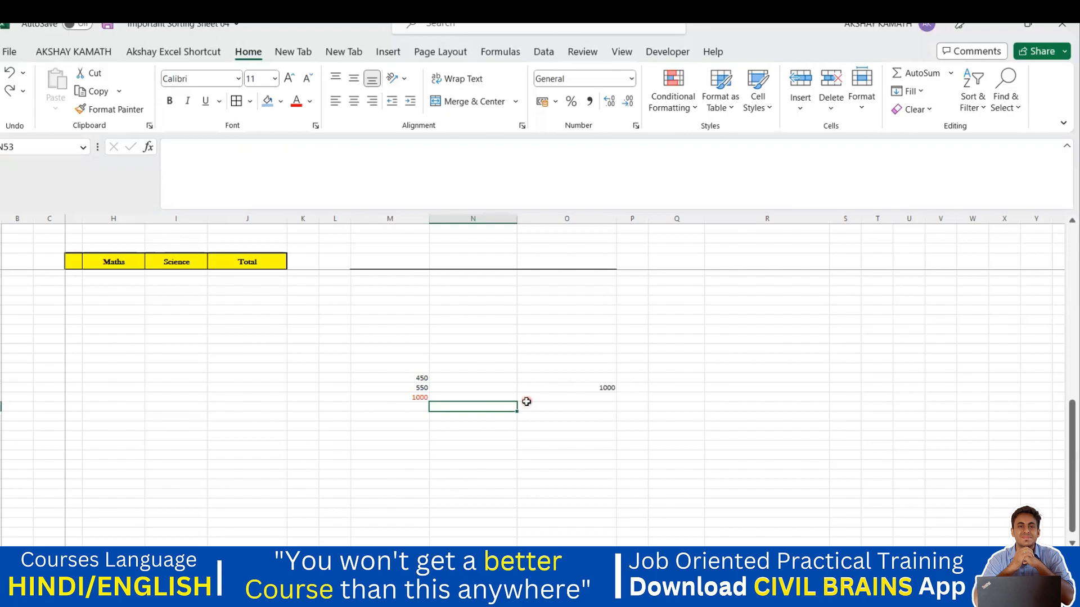
Review the Bridge Project table, the column R subtotals and the AGGREGATE formula in M52.
scroll(523, 403, "up", 10)
scroll(526, 401, "down", 10)
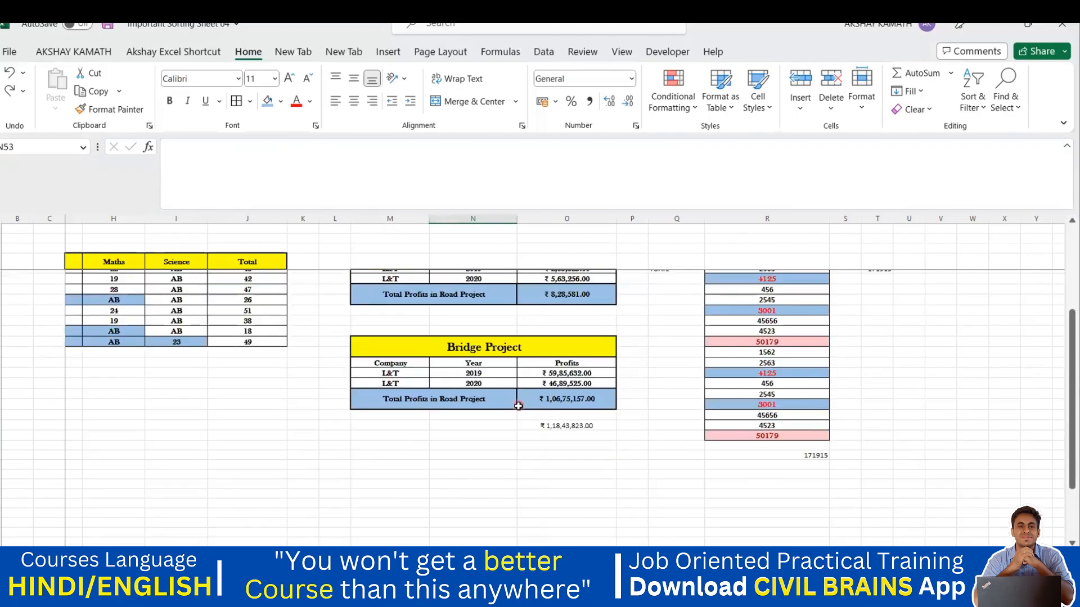
left_click(413, 457)
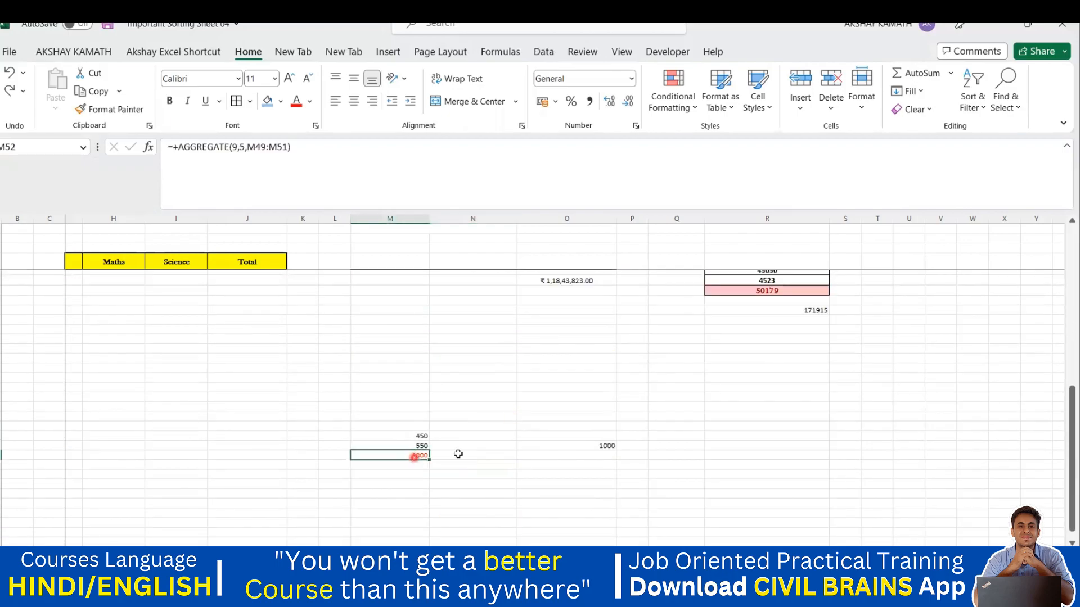
scroll(531, 442, "up", 3)
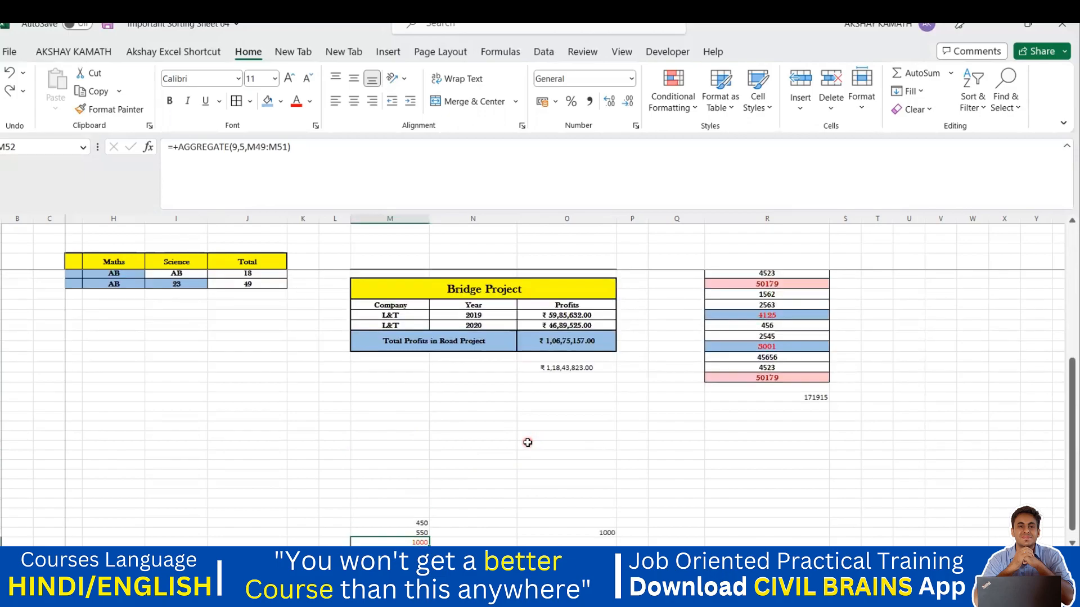
scroll(523, 447, "down", 2)
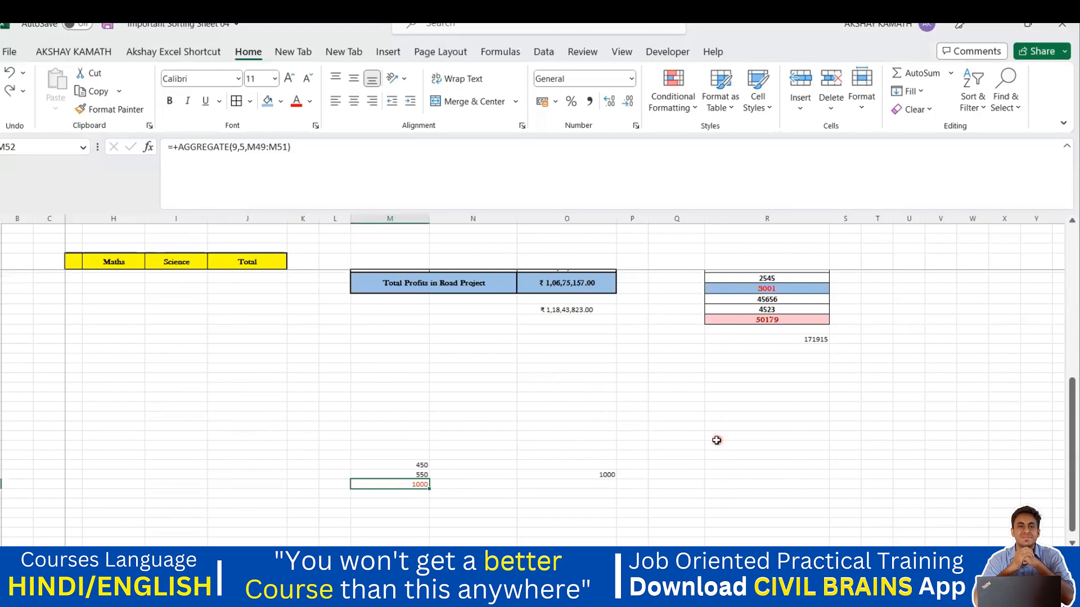
scroll(687, 468, "down", 2)
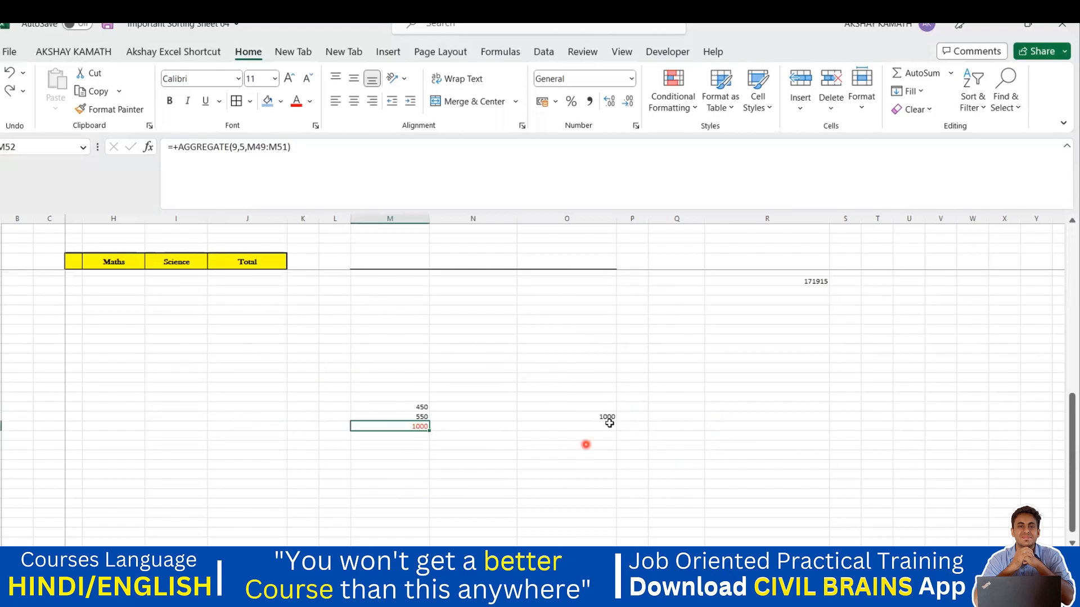
scroll(394, 433, "down", 3)
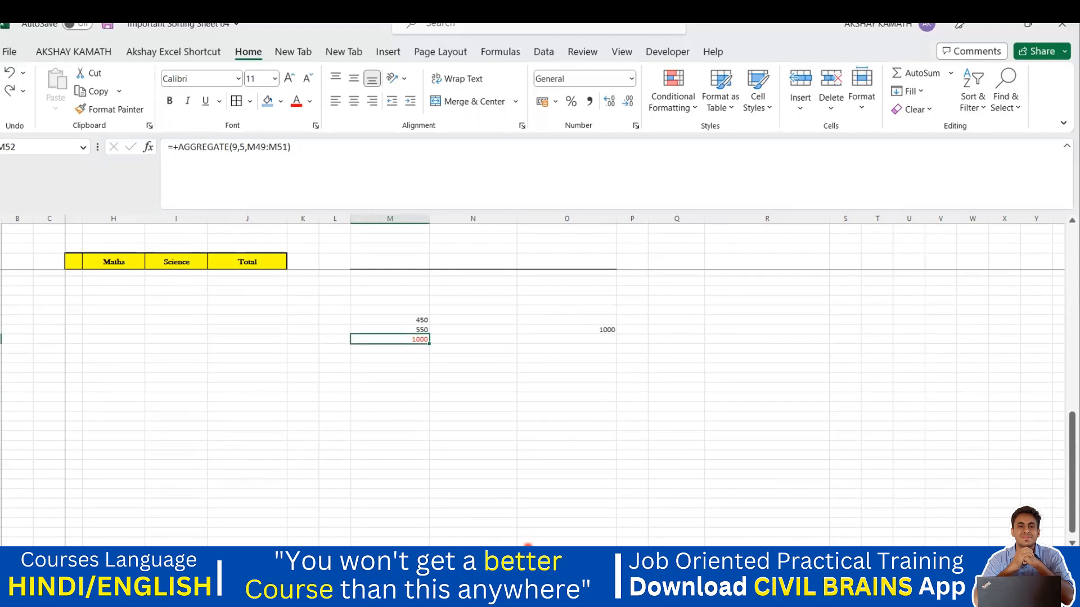
scroll(467, 478, "up", 2)
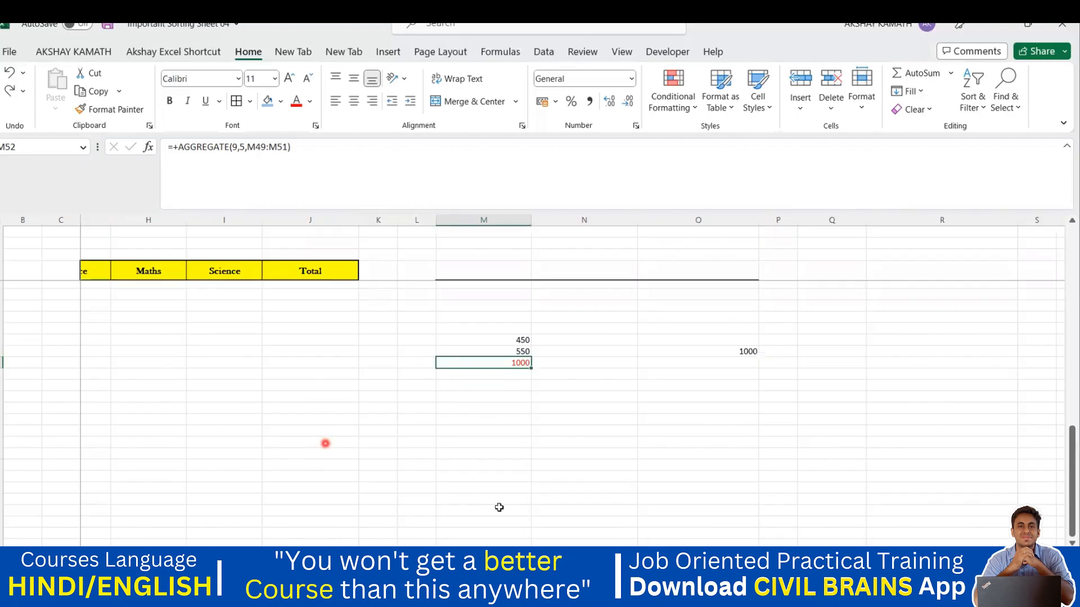
scroll(424, 486, "up", 1)
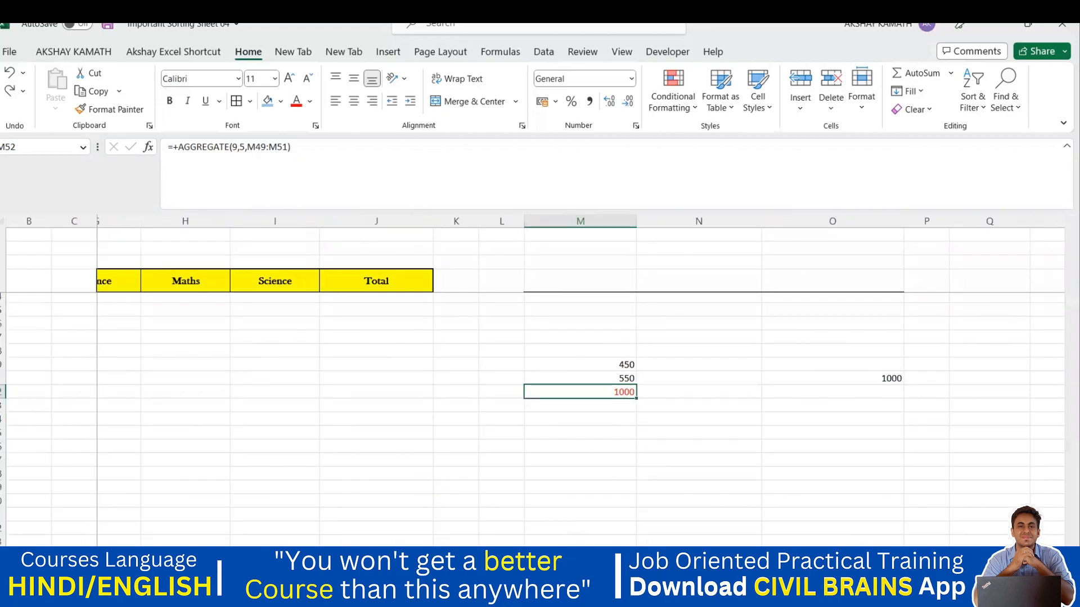
On an empty sheet, enter the sample values 500, 560 and 235 in cells C10 to C12.
left_click(590, 555)
left_click(130, 352)
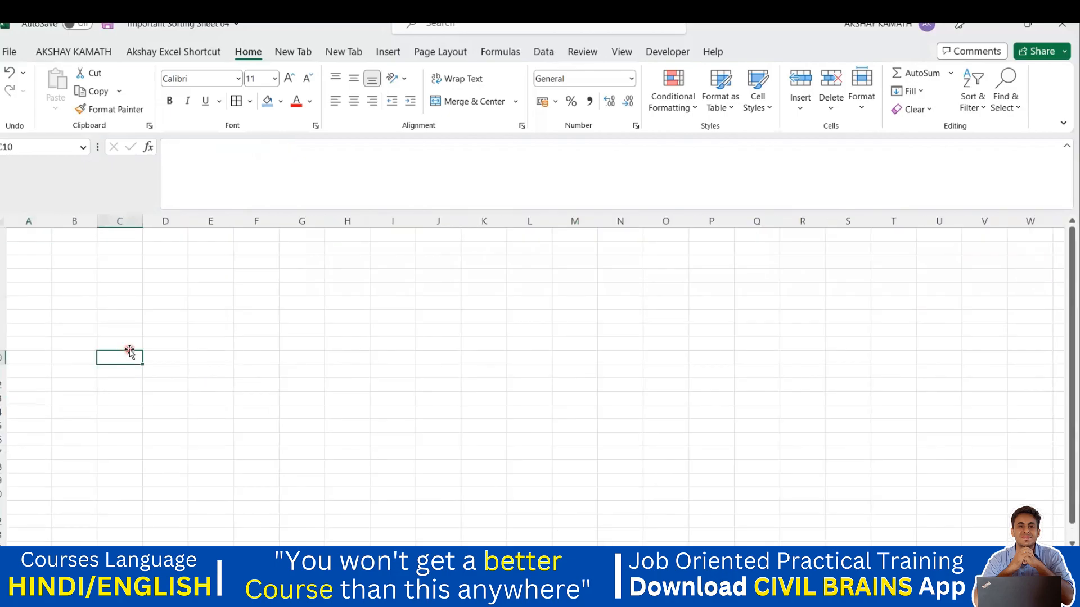
type("500")
key("Return")
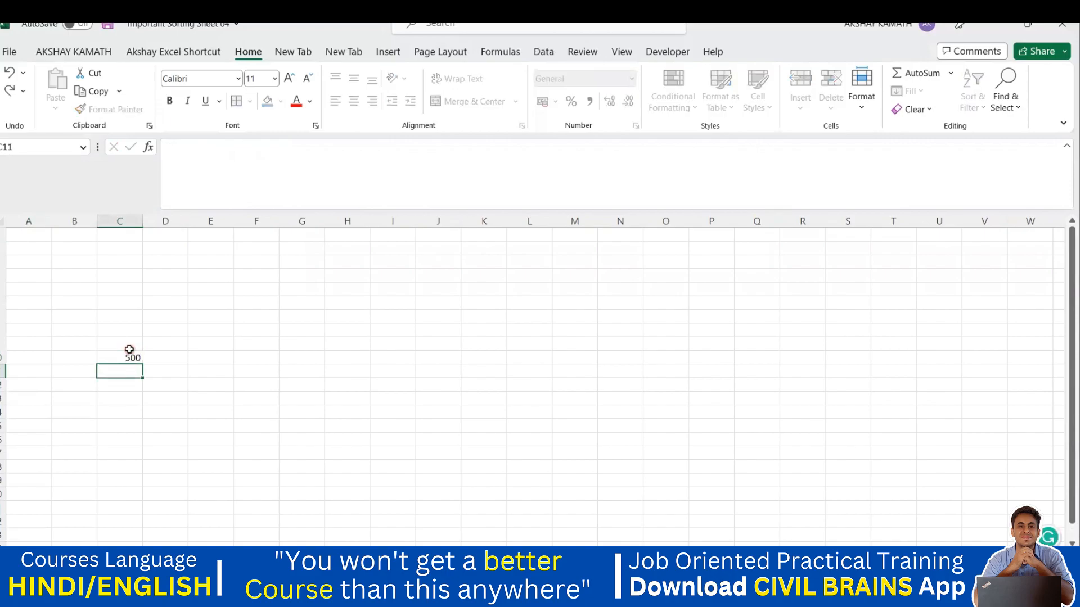
type("560")
key("Return")
type("235")
key("Return")
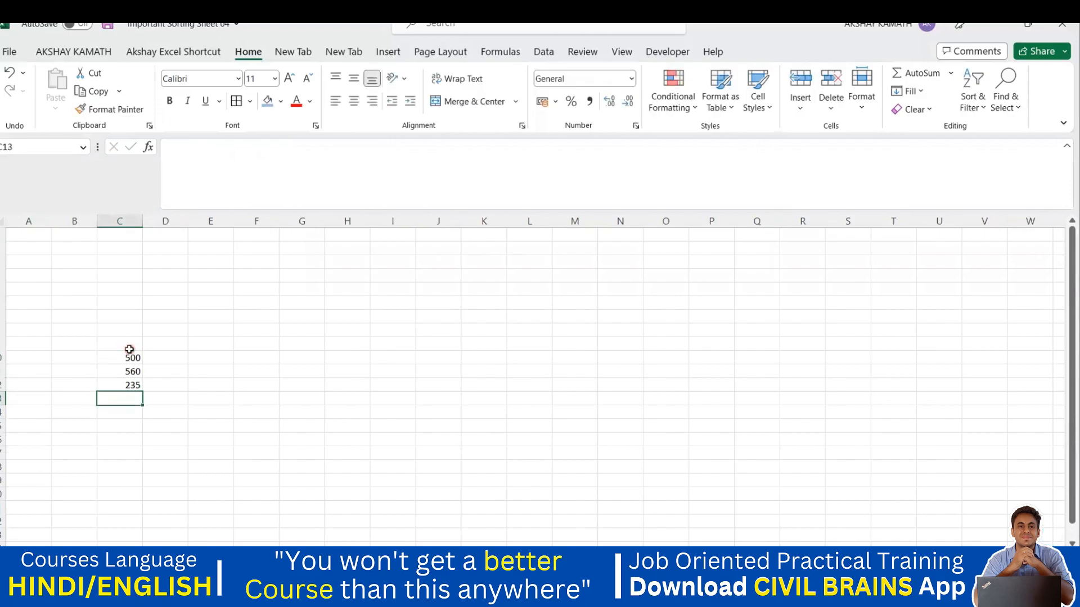
Continue the column C list with 560, 256 and 235 in cells C13 to C15.
type("032")
key("BackSpace")
key("BackSpace")
key("BackSpace")
type("5")
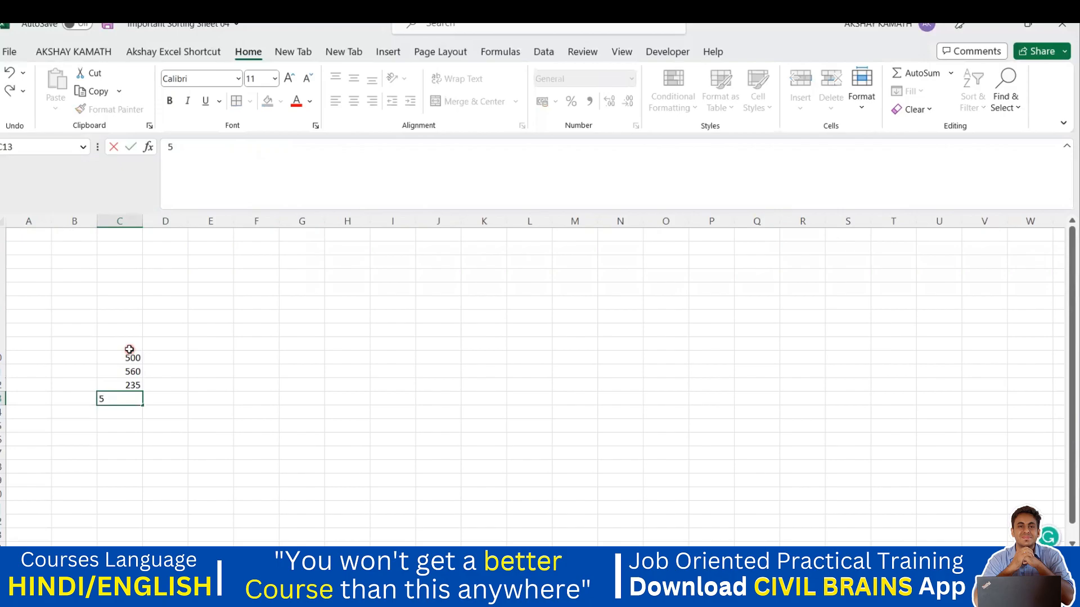
type("60")
key("Return")
type("256")
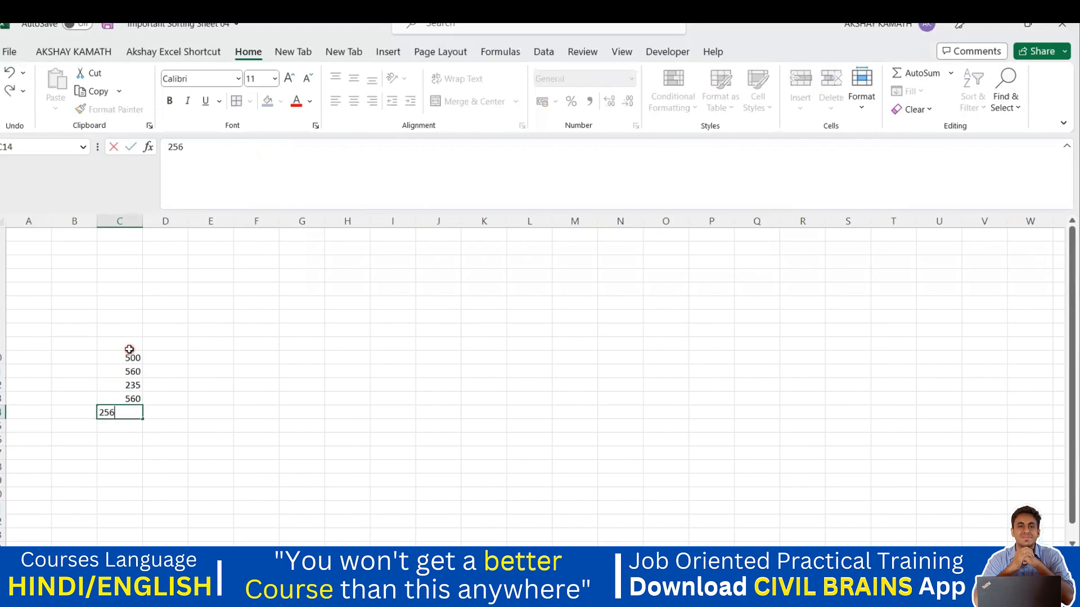
key("Return")
type("235")
key("Return")
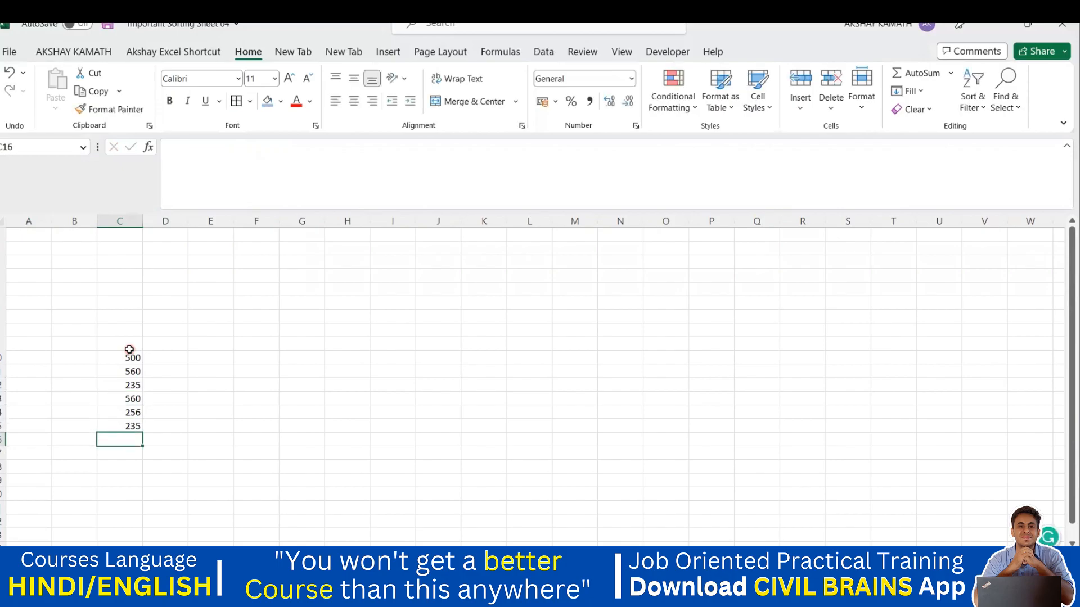
Add up the six values in G12 with the cell-by-cell formula +C10+C11+C12+C13+C14+C15.
left_click(289, 383)
type("+")
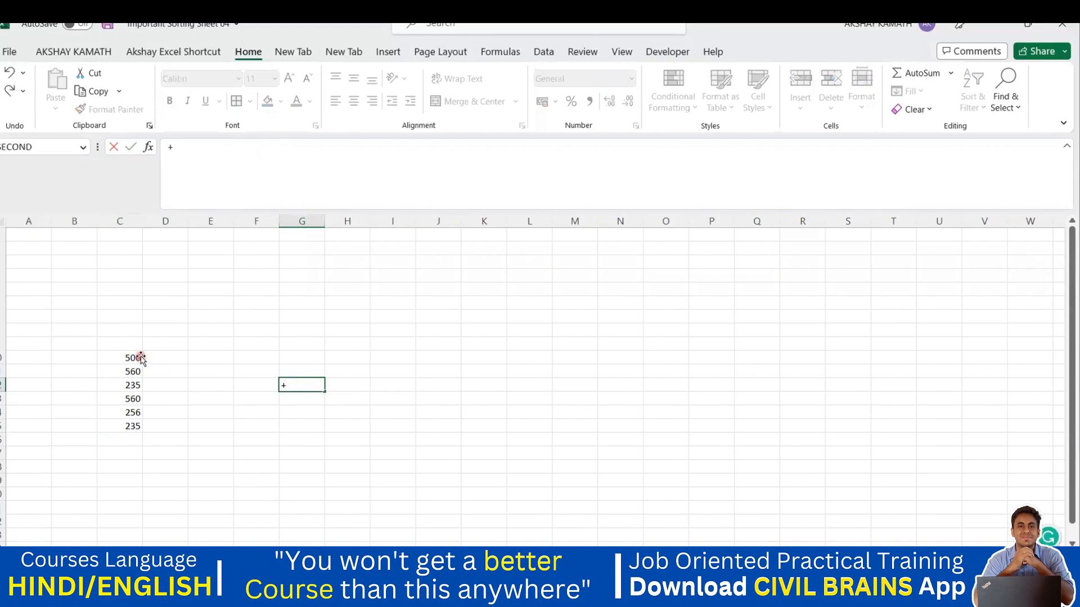
left_click(138, 358)
type("+")
left_click(135, 371)
type("+C11+")
left_click(134, 384)
type("+C12+")
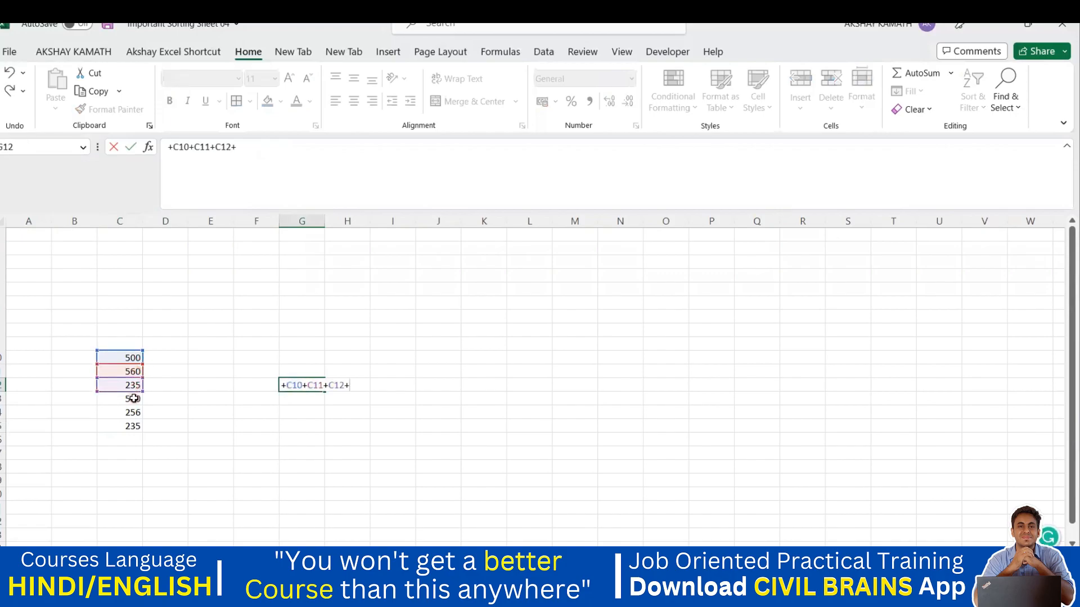
left_click(133, 398)
type("+C10")
type("++")
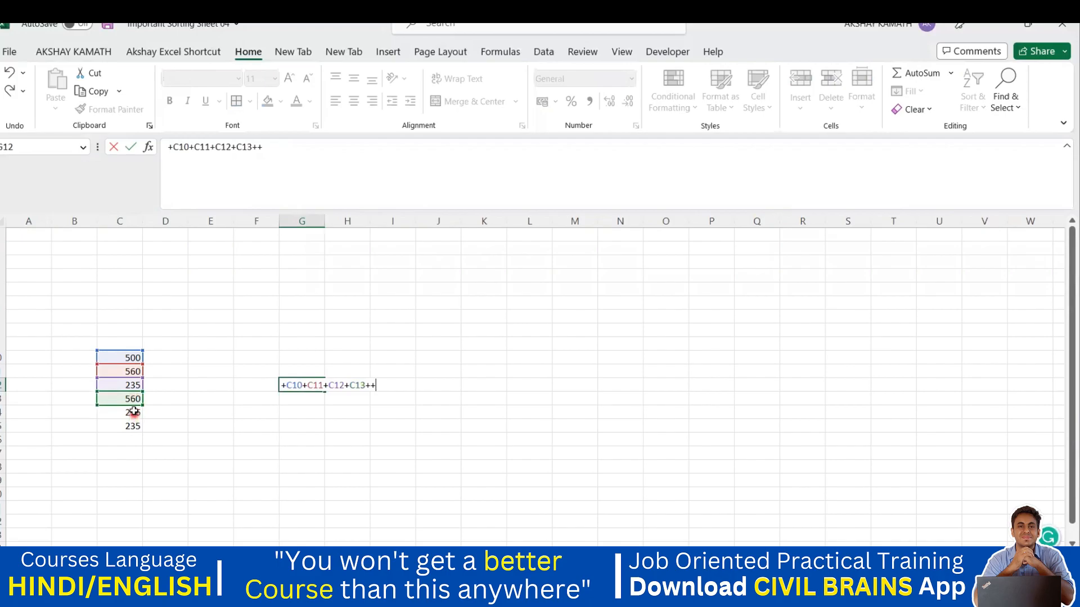
key("BackSpace")
left_click(132, 412)
type("+")
left_click(128, 426)
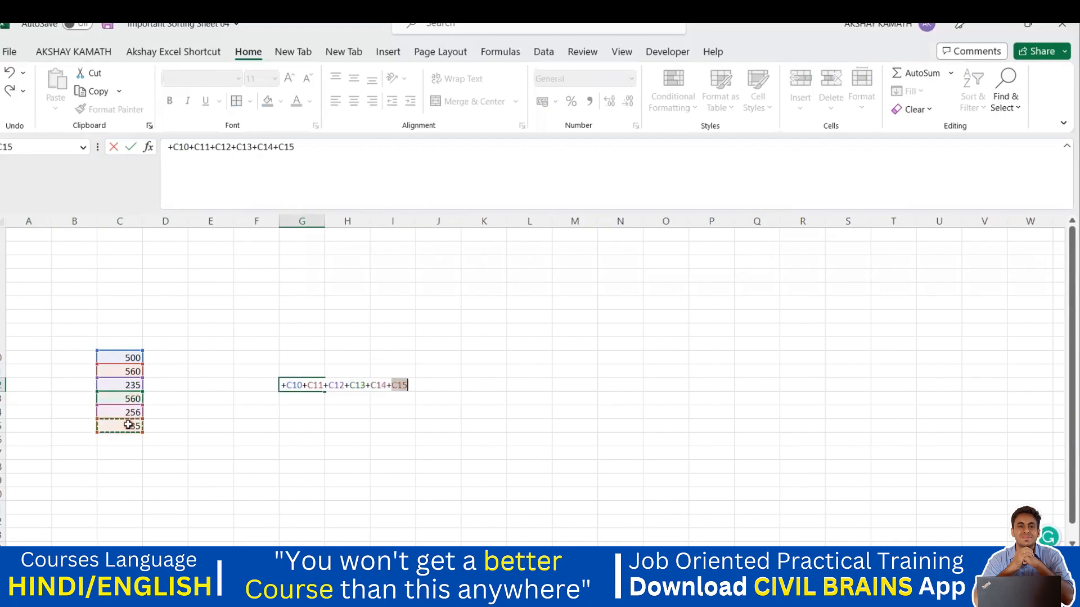
key("Return")
left_click(318, 384)
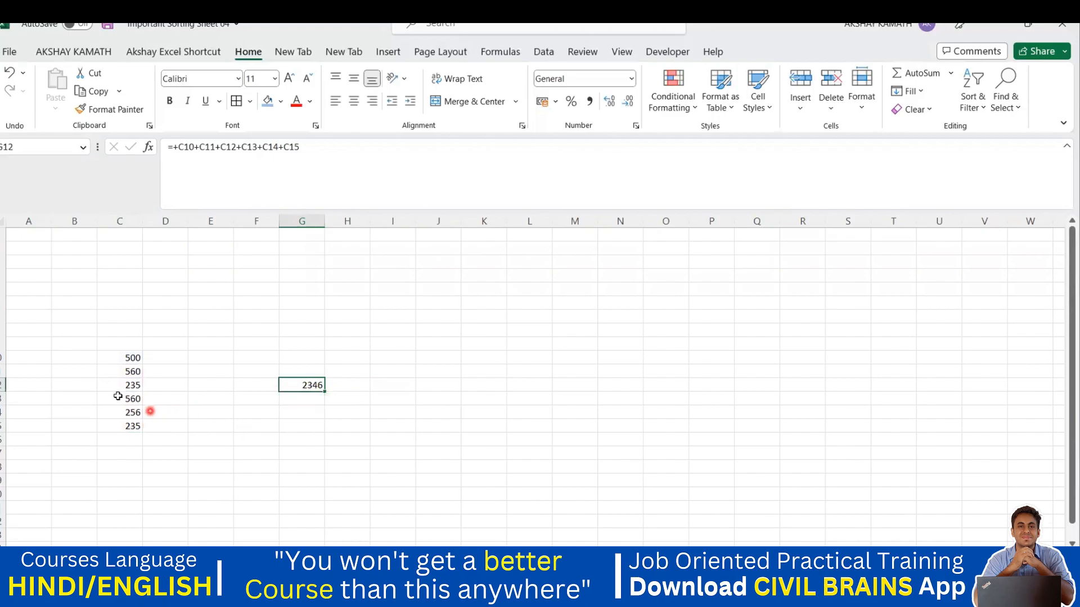
Colour the two 560 values in C11 and C13 red.
left_click(134, 372)
left_click(133, 398, "ctrl")
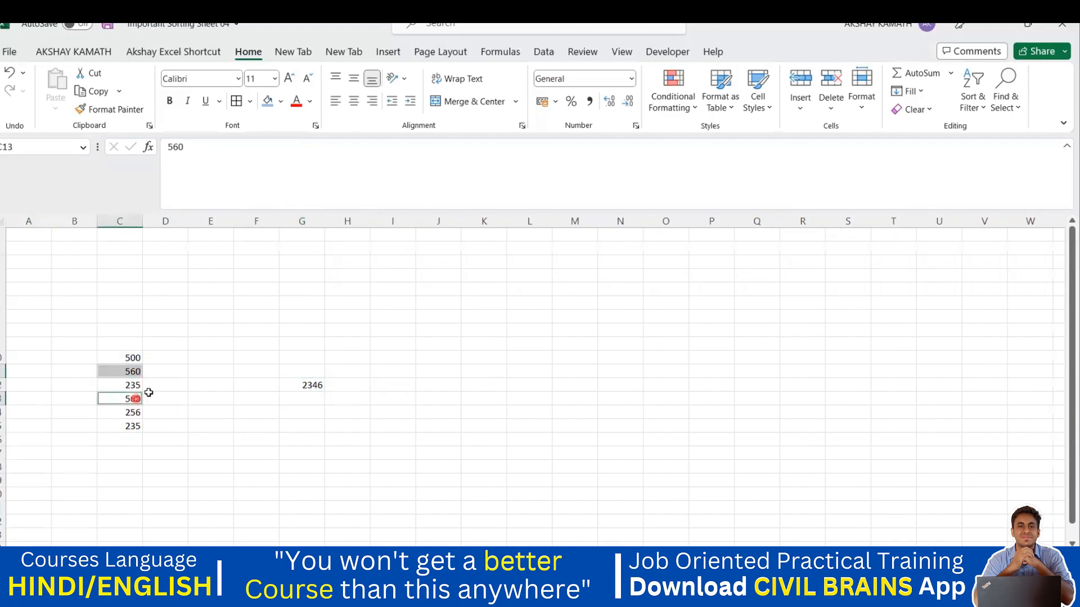
left_click(306, 102)
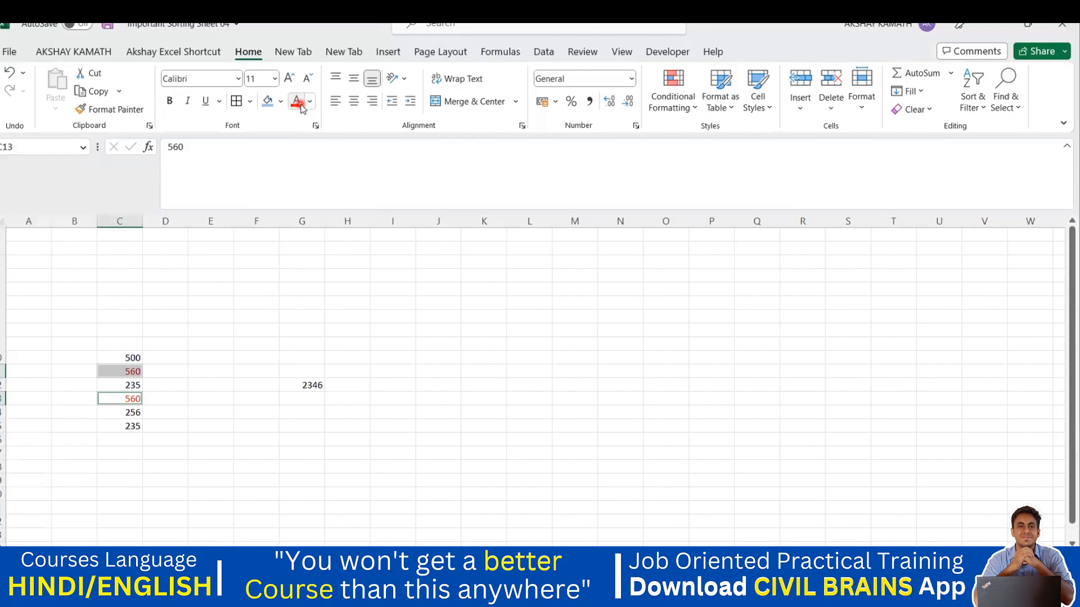
left_click(561, 450)
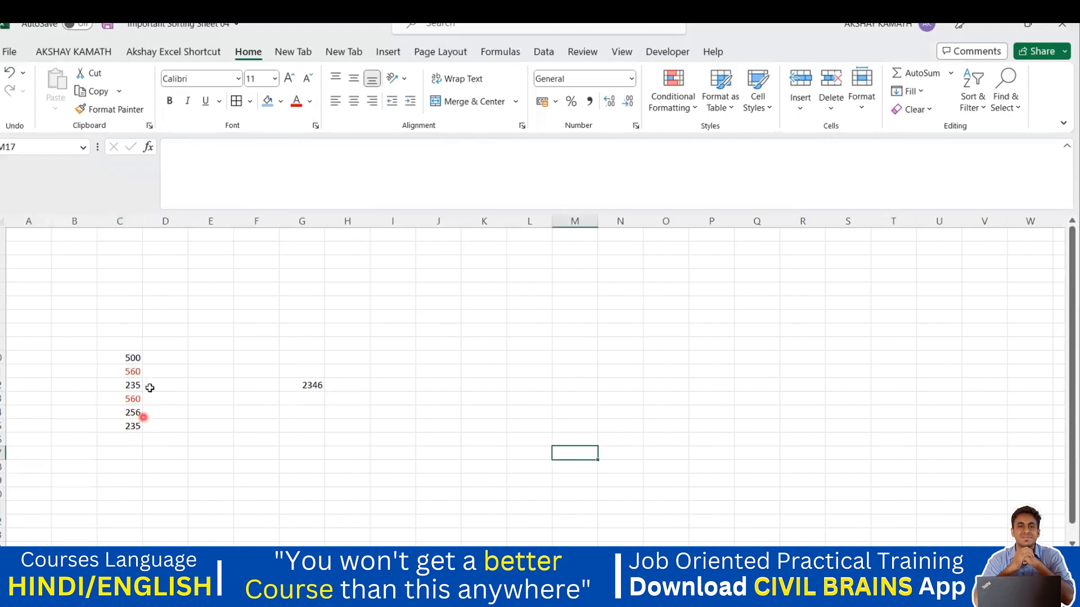
Copy the values in C10:C15 and paste them twice below, starting at C16 and C22.
left_click_drag(139, 359, 144, 428)
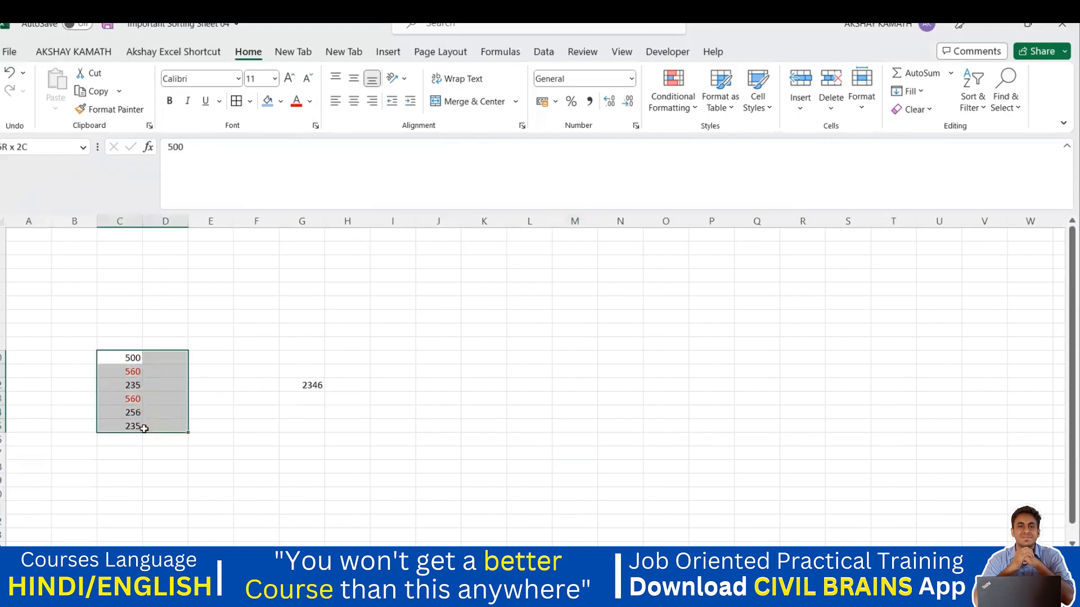
left_click(194, 455)
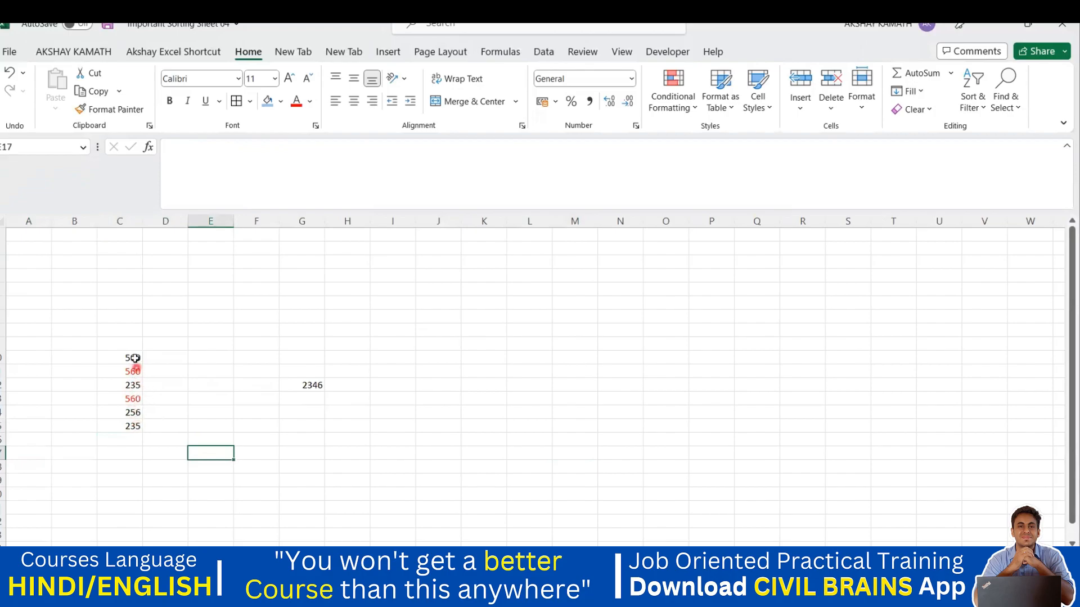
left_click_drag(133, 358, 133, 425)
key("ctrl+c")
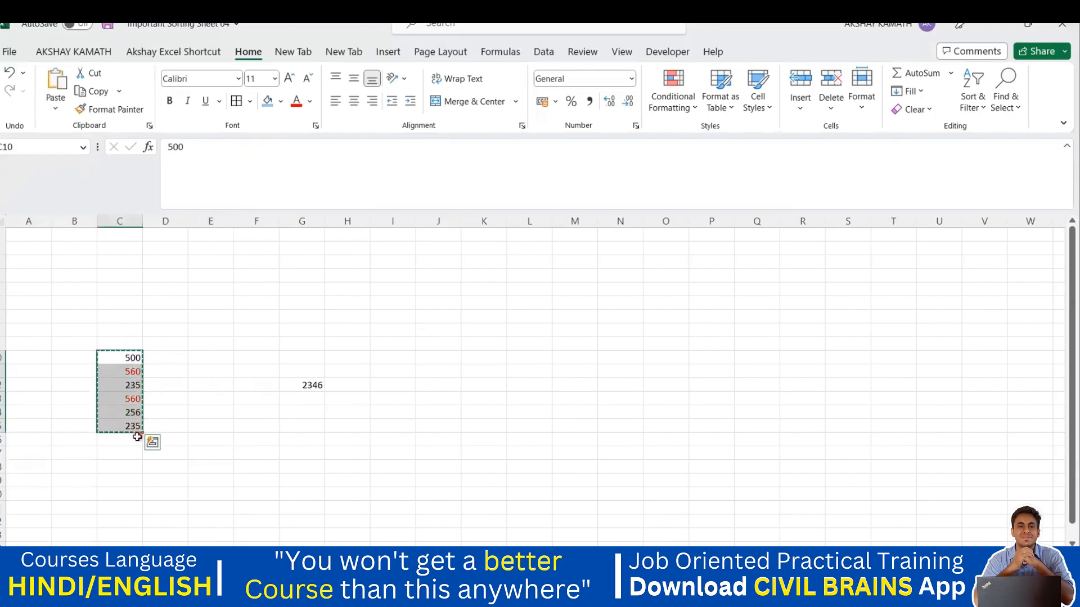
left_click(128, 437)
key("ctrl+v")
scroll(126, 441, "down", 2)
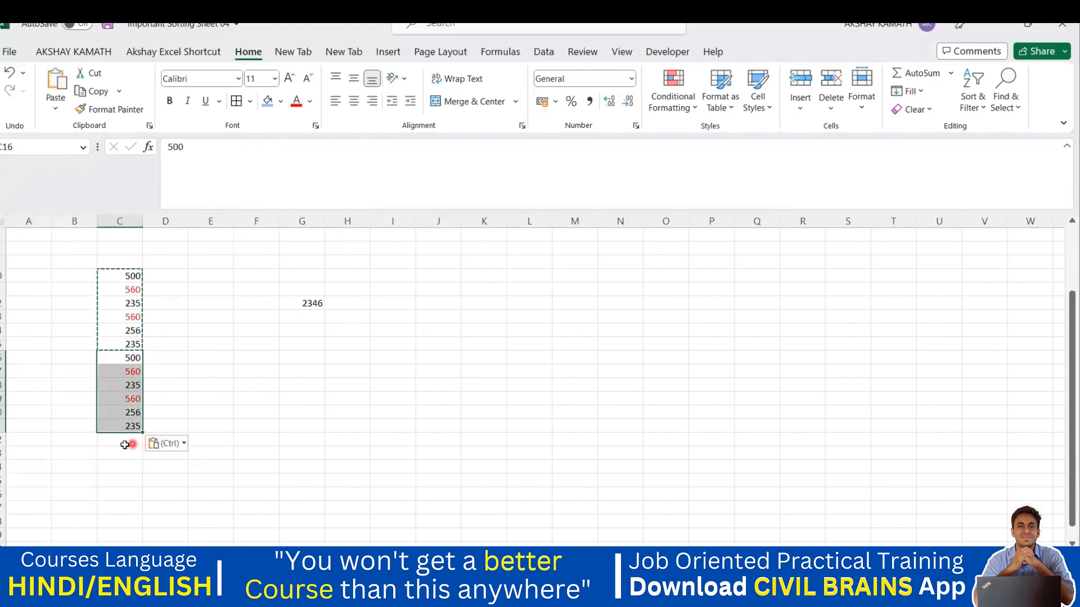
left_click(125, 441)
key("ctrl+v")
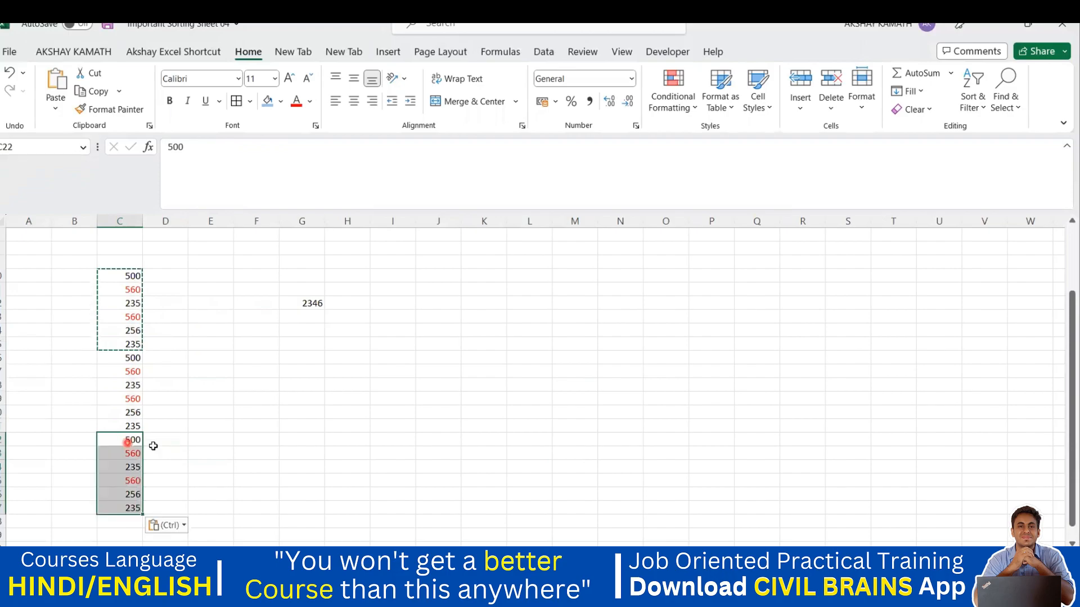
left_click(222, 454)
left_click(316, 432)
key("Escape")
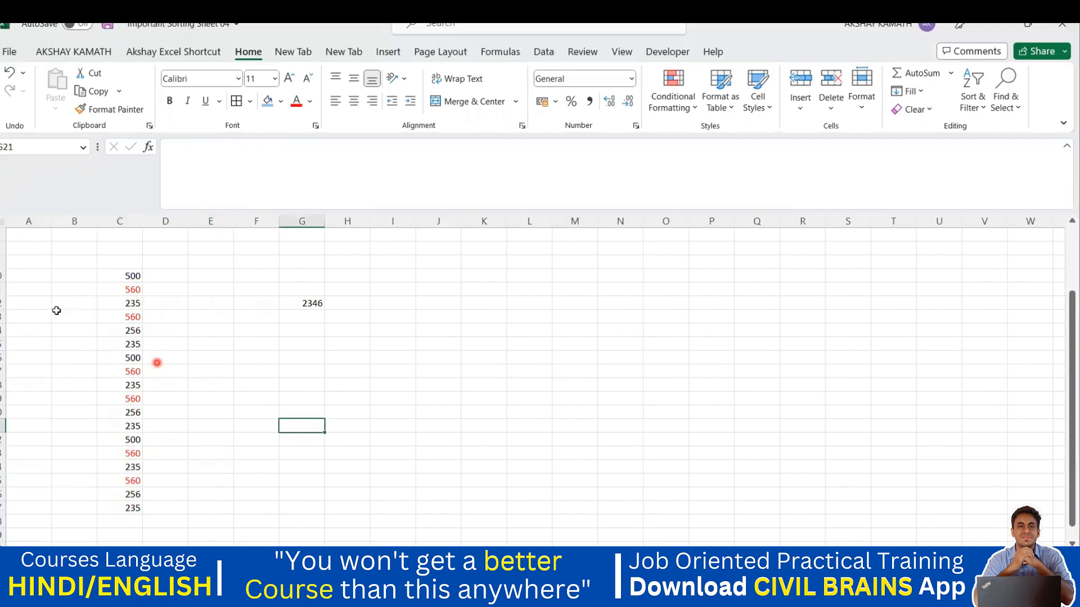
Hide the rows with red 560 values: 11, 13, 17, 19, 23 and 25.
left_click(22, 290)
left_click(3, 289)
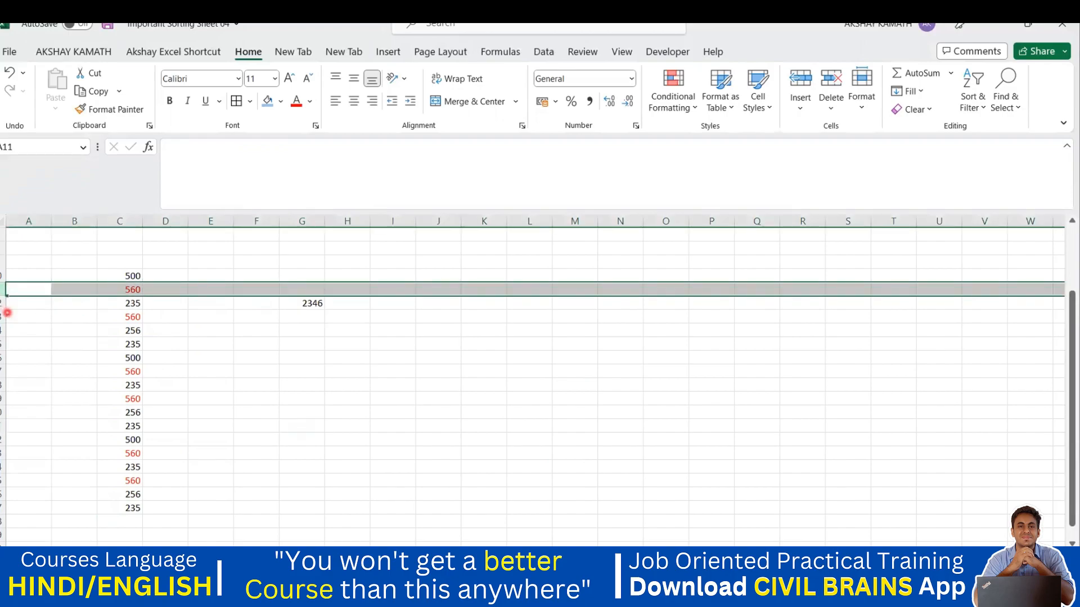
left_click(2, 316, "ctrl")
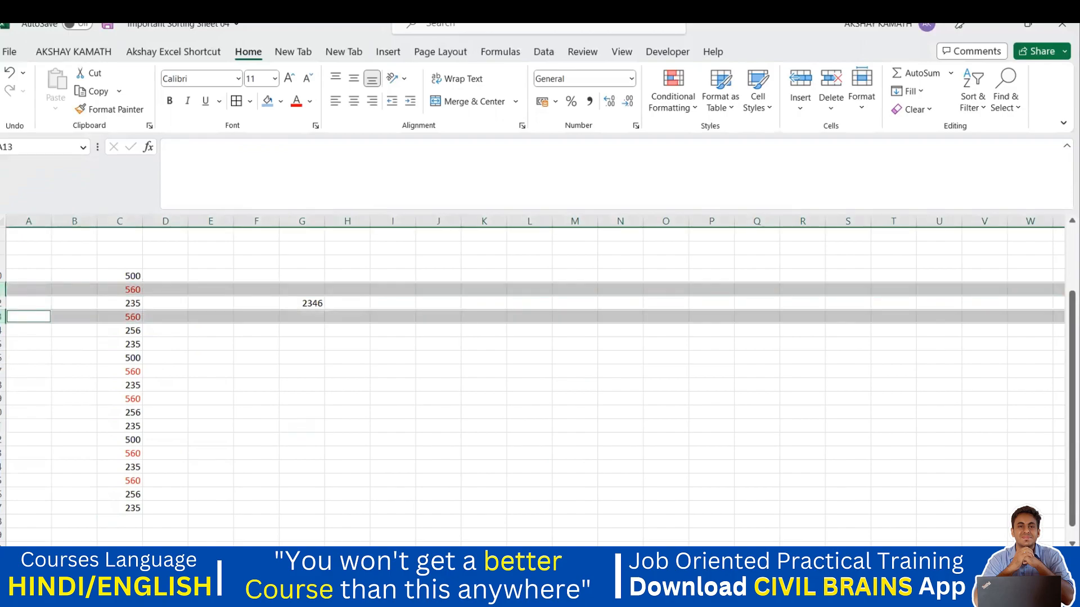
left_click(2, 372, "ctrl")
left_click(2, 398, "ctrl")
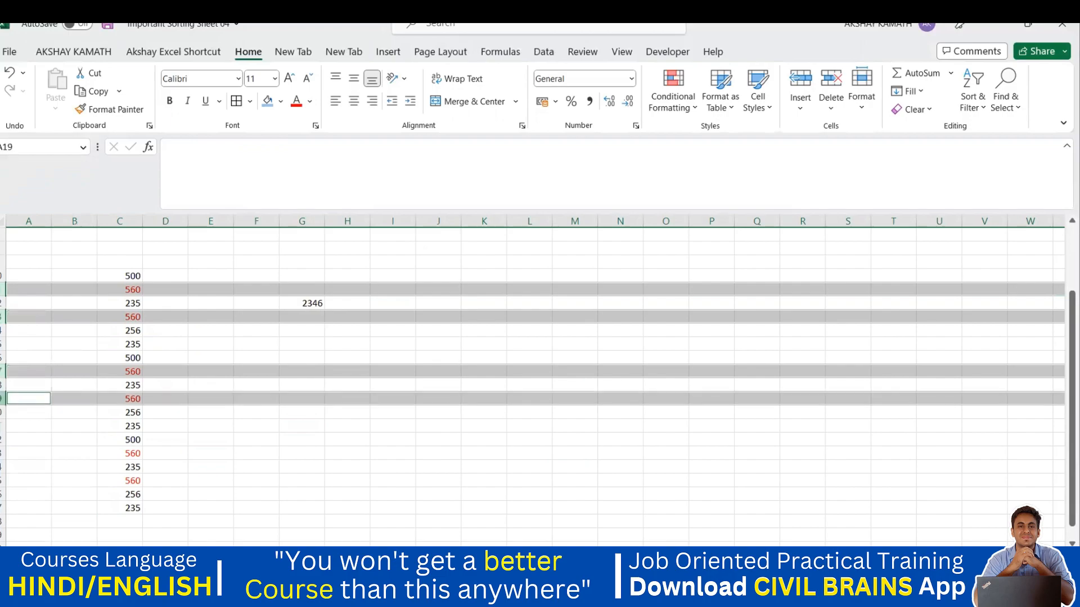
left_click(2, 454, "ctrl")
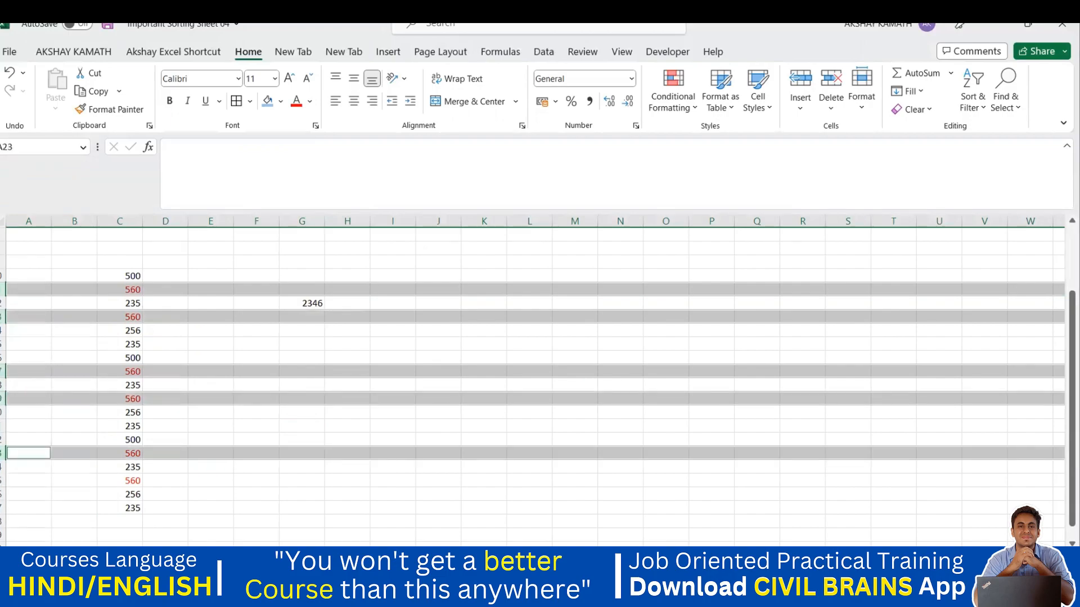
left_click(2, 480, "ctrl")
right_click(3, 481)
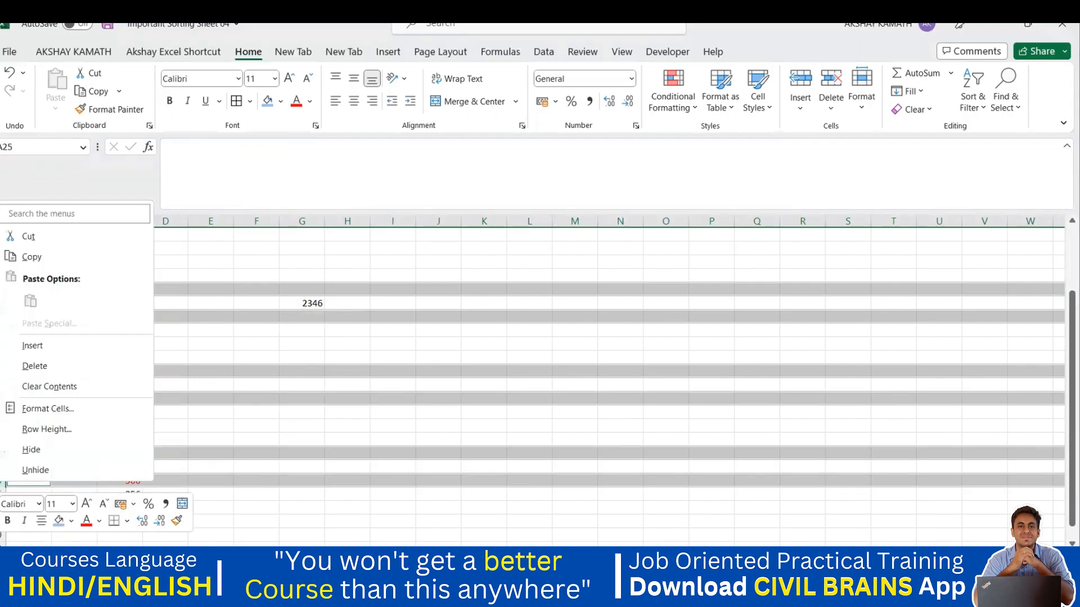
left_click(44, 450)
left_click(316, 457)
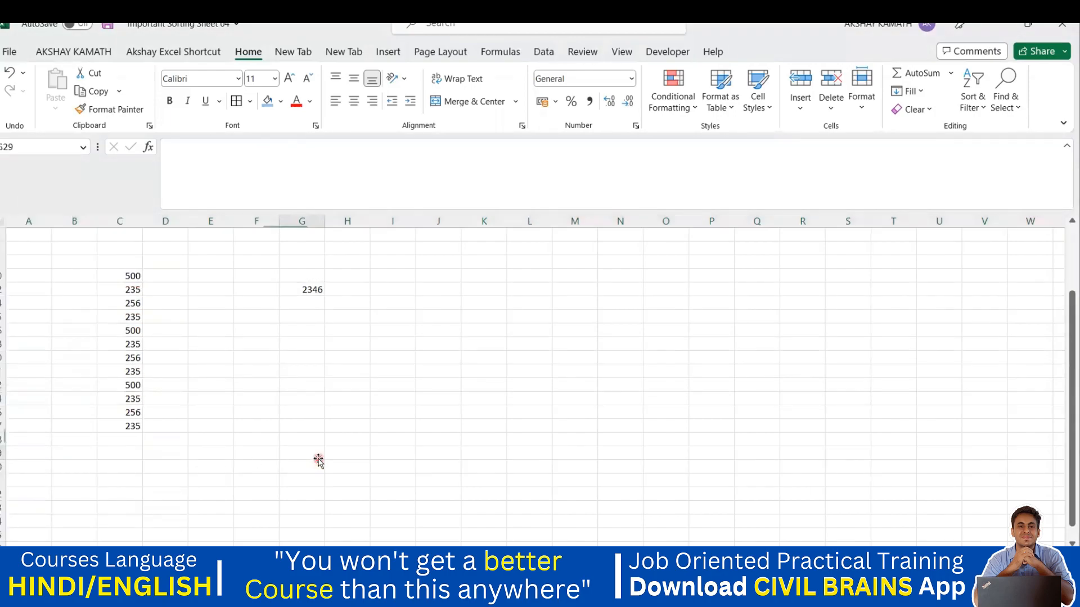
Try to start an AGGREGATE formula in C28, directly below the column C values.
double_click(134, 440)
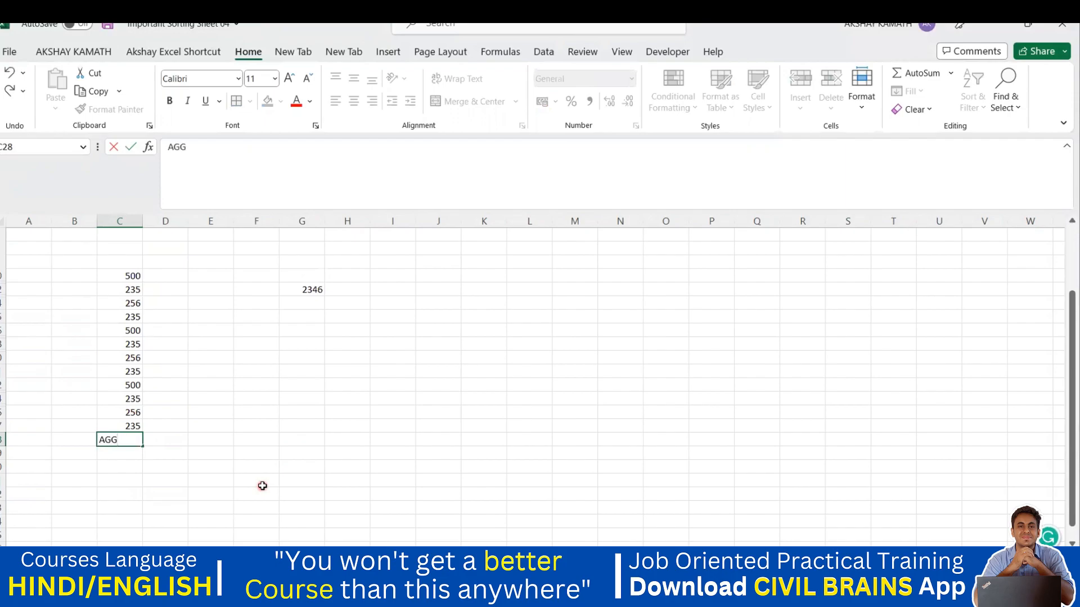
type("=-")
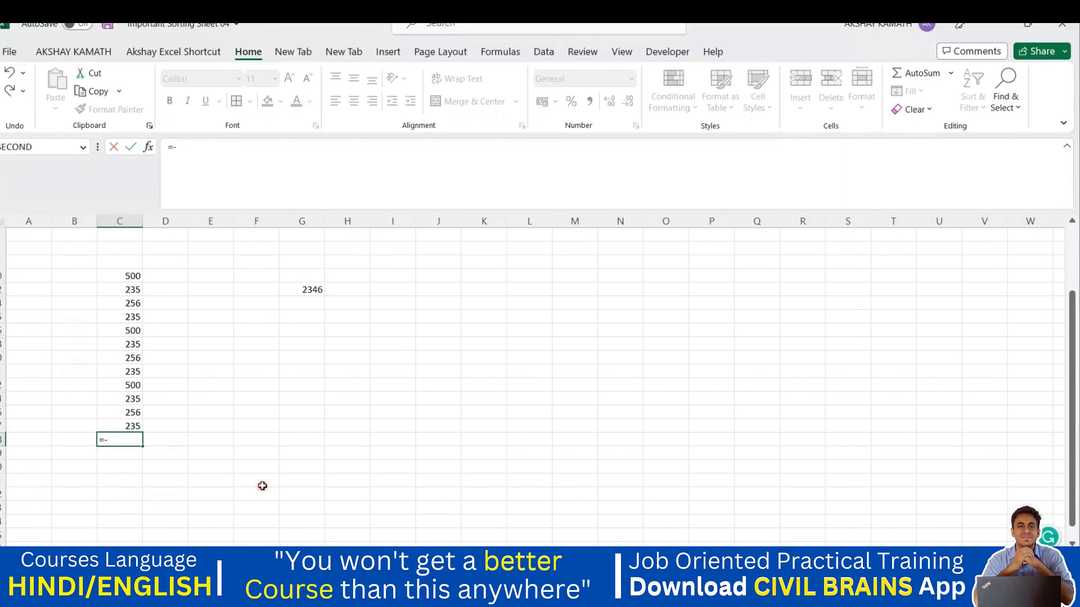
type("AG")
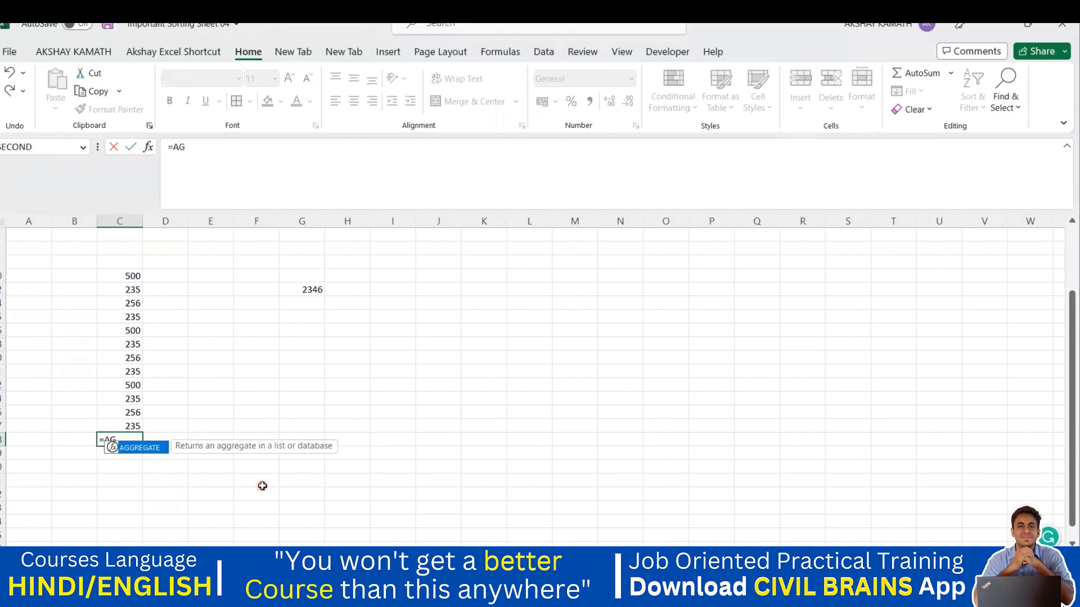
type("G")
left_click(134, 456)
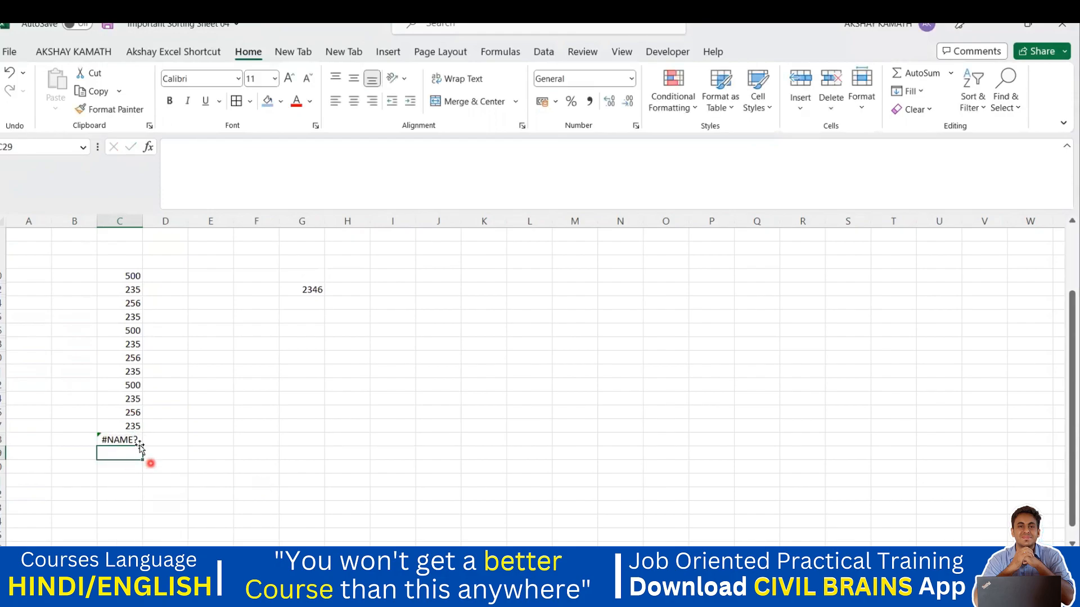
Replace the incomplete formula in C28 with =AGGREGATE(9,5,C10:C27) to sum the column C values while ignoring hidden rows.
left_click(129, 439)
left_click(234, 145)
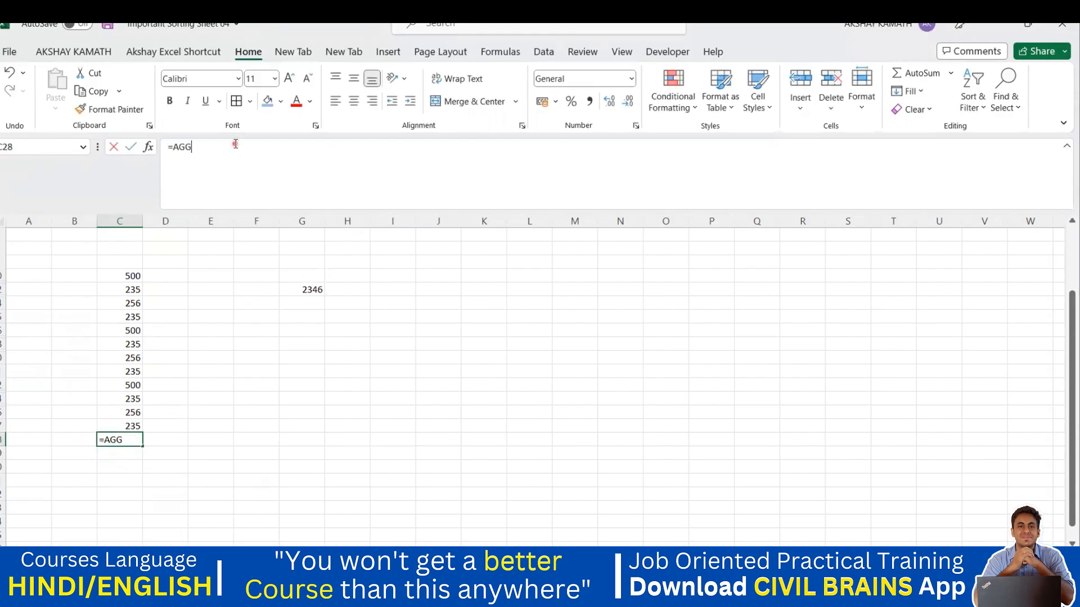
key("BackSpace")
key("BackSpace")
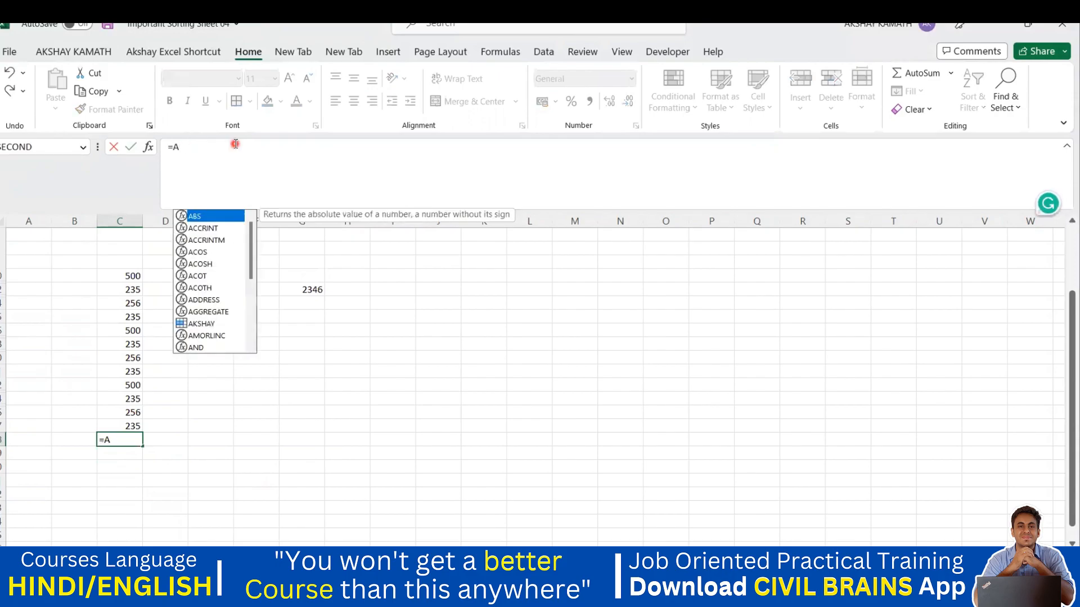
double_click(206, 311)
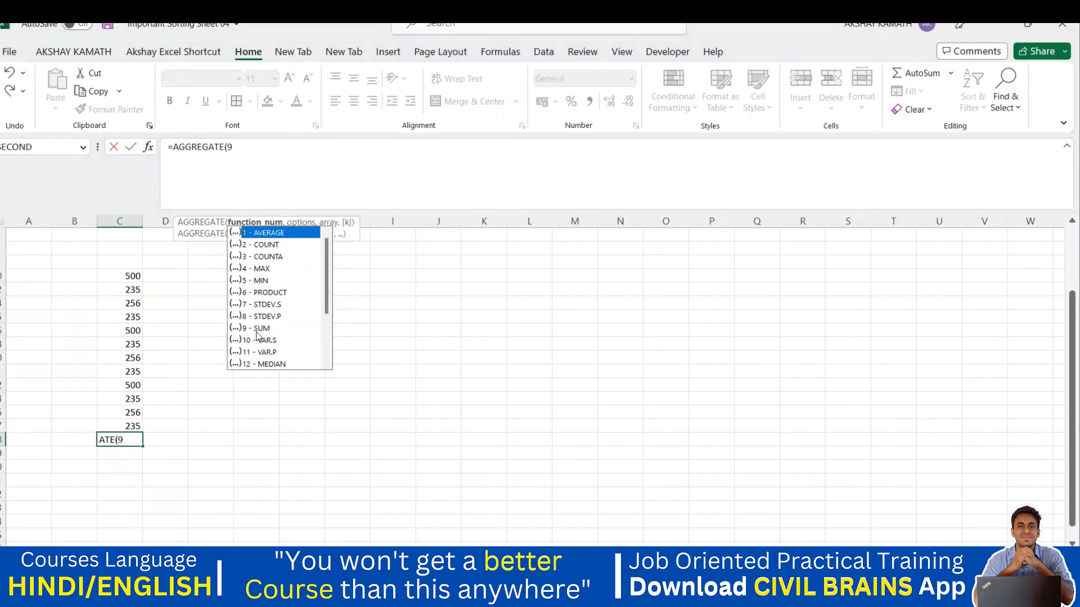
type("9,")
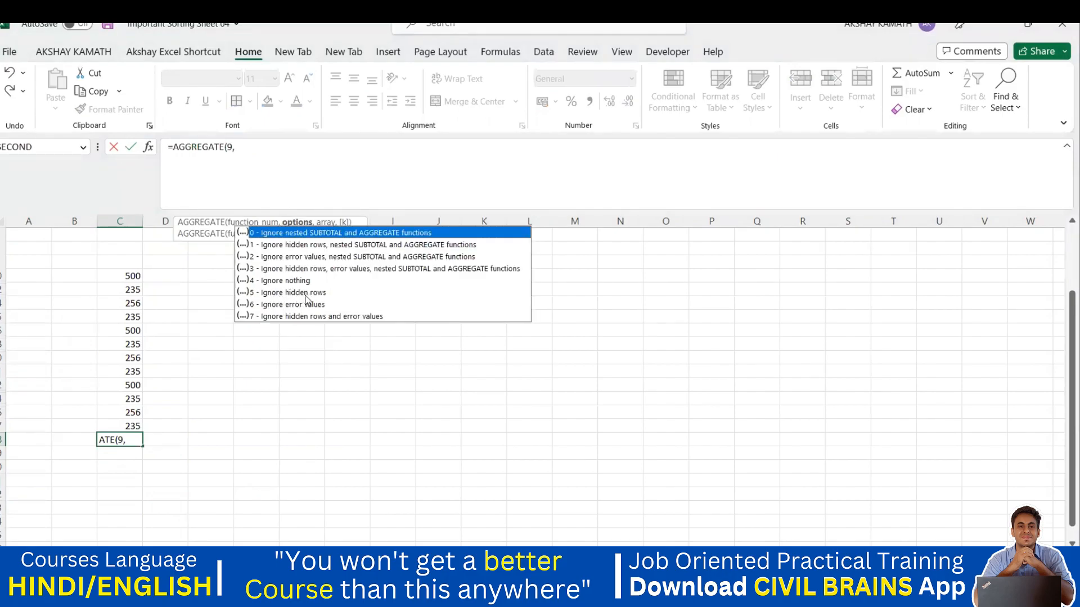
type("5,")
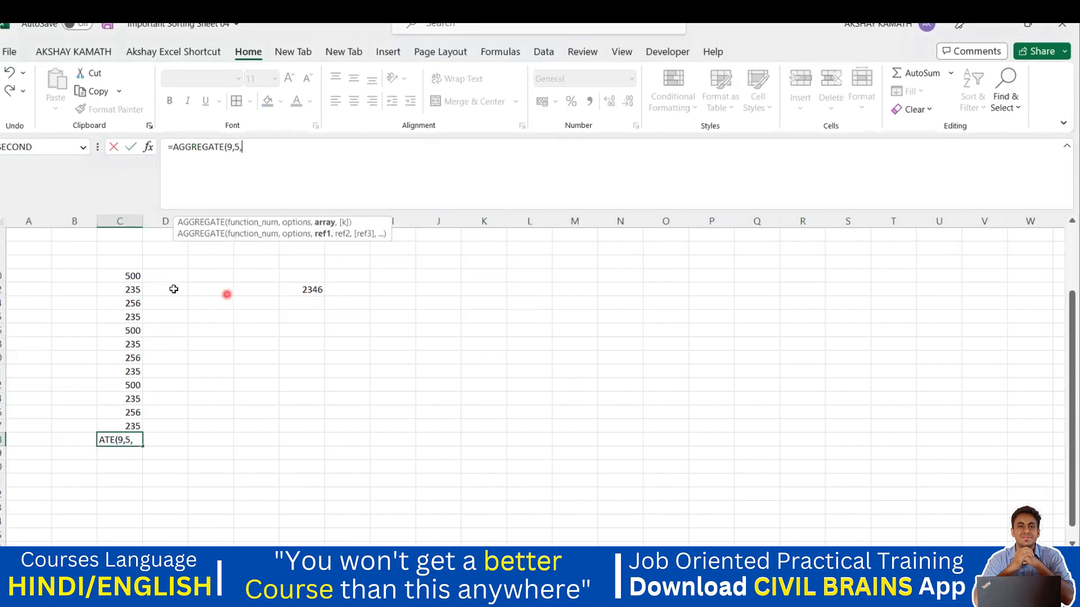
left_click_drag(135, 276, 139, 428)
type(")")
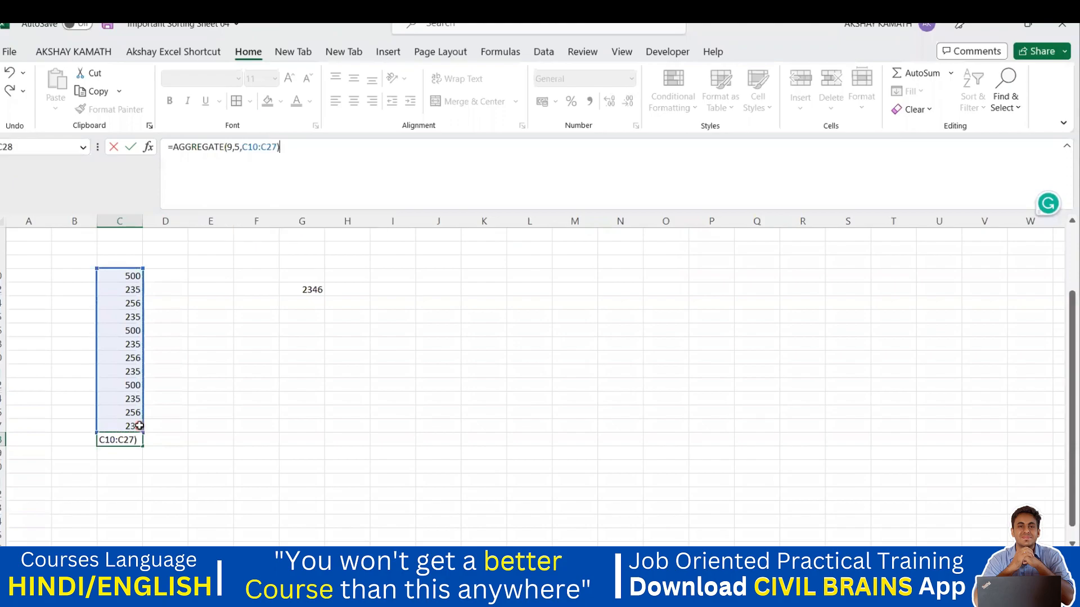
key("Return")
Review the AGGREGATE formula in C28 against the visible values above it, and switch back to the sheet with the Maths and Science marks table.
left_click(126, 438)
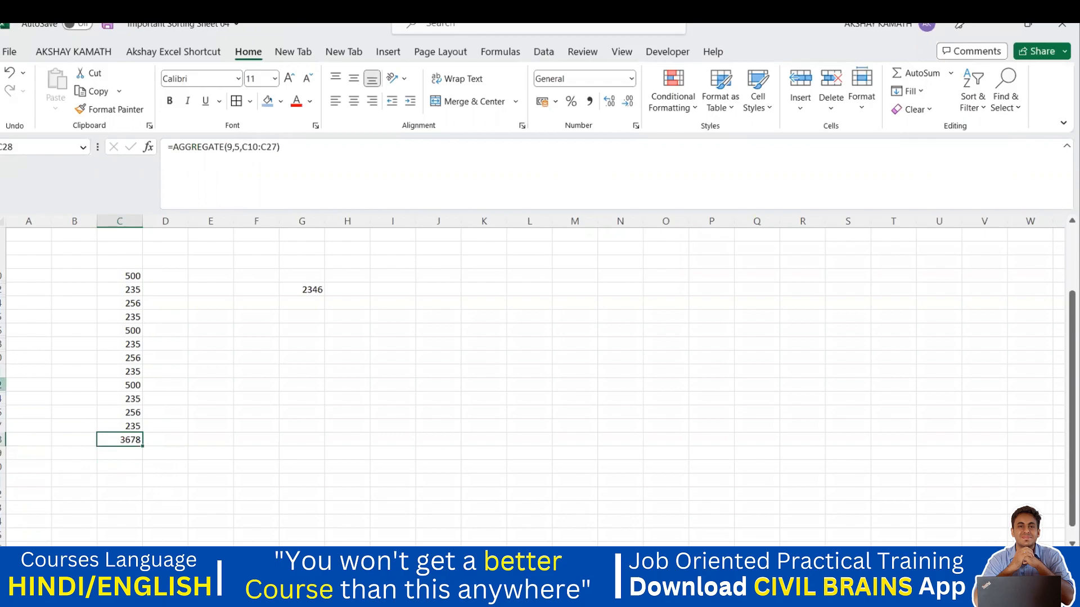
left_click(292, 492)
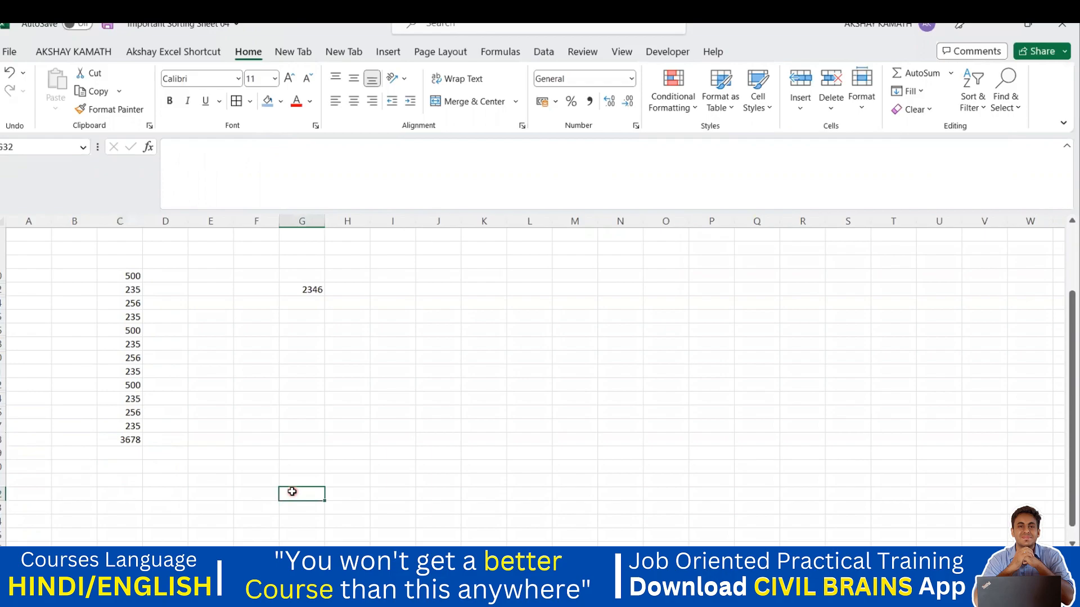
left_click_drag(133, 276, 137, 428)
left_click(146, 476)
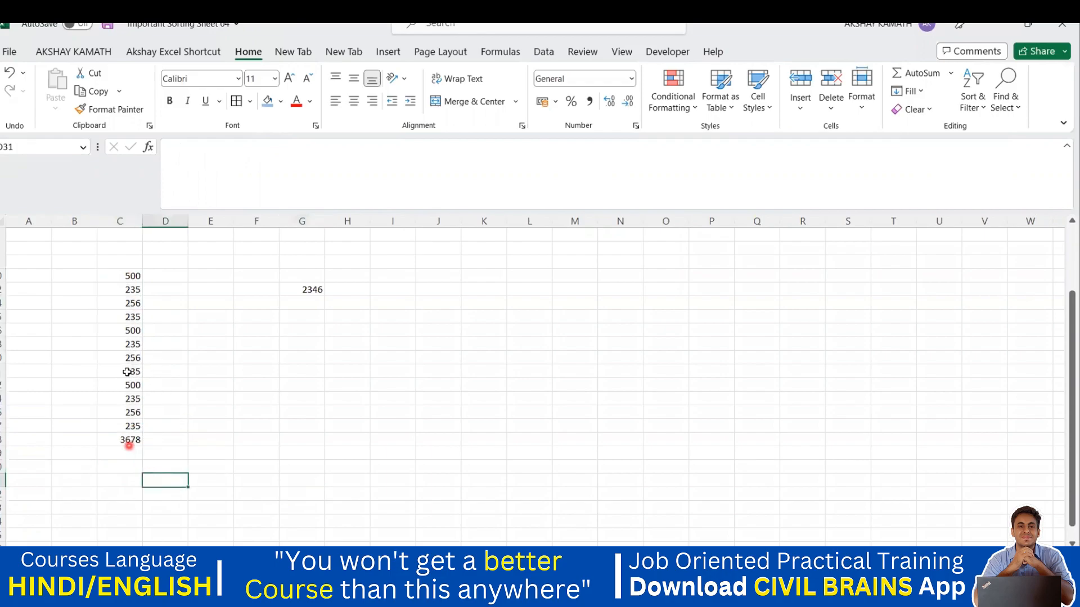
left_click(135, 440)
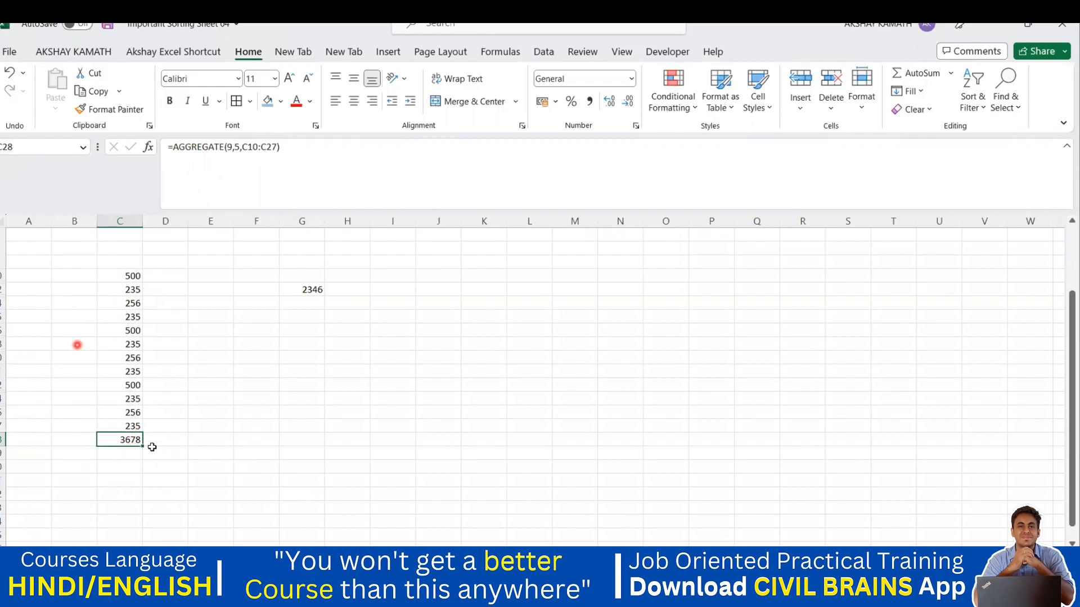
left_click(323, 397)
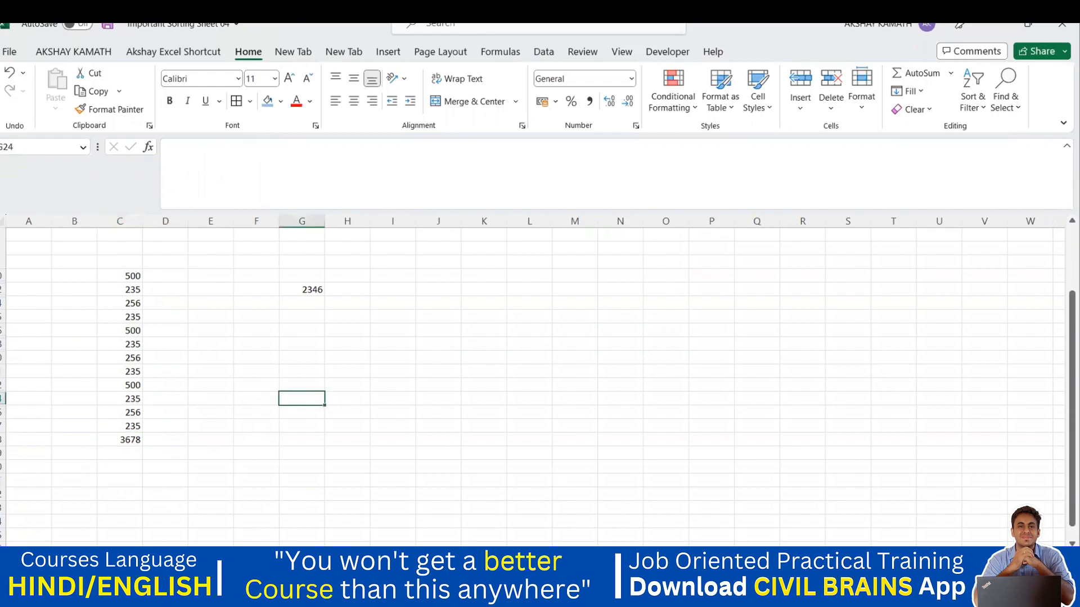
left_click(731, 556)
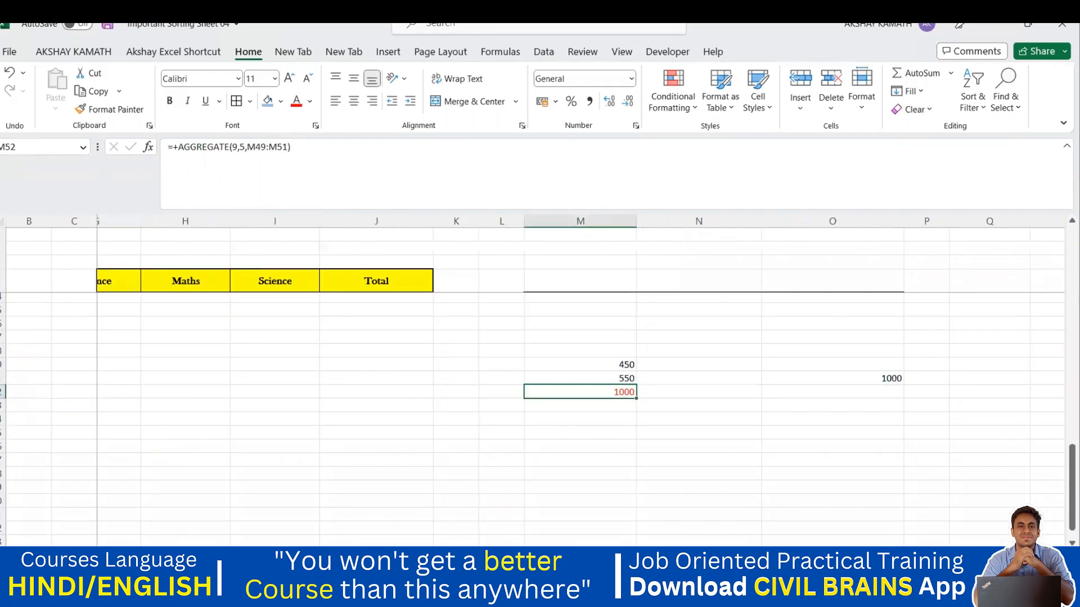